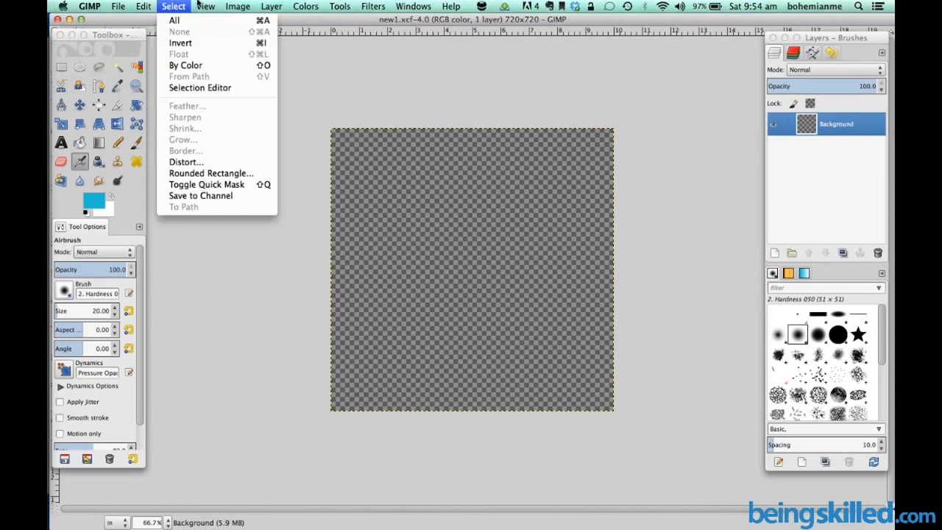
pyautogui.click(169, 31)
pyautogui.click(134, 38)
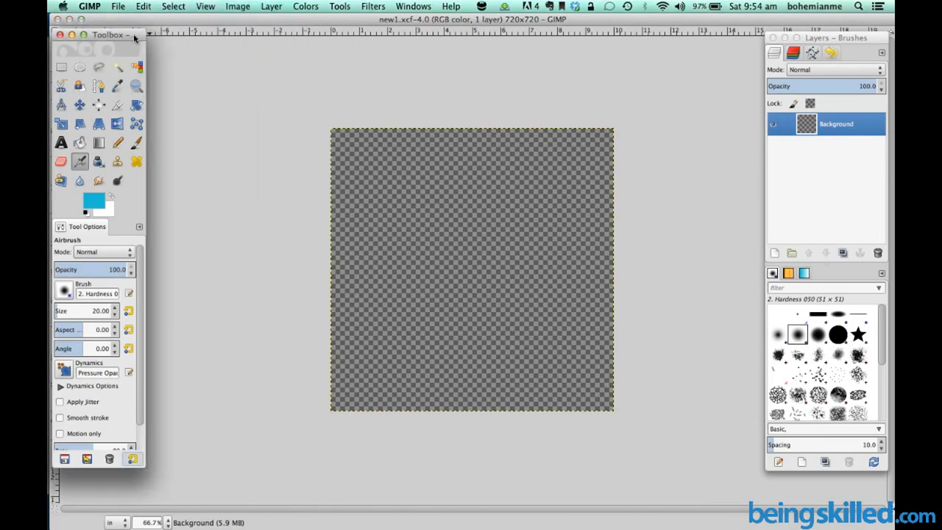
pyautogui.click(832, 45)
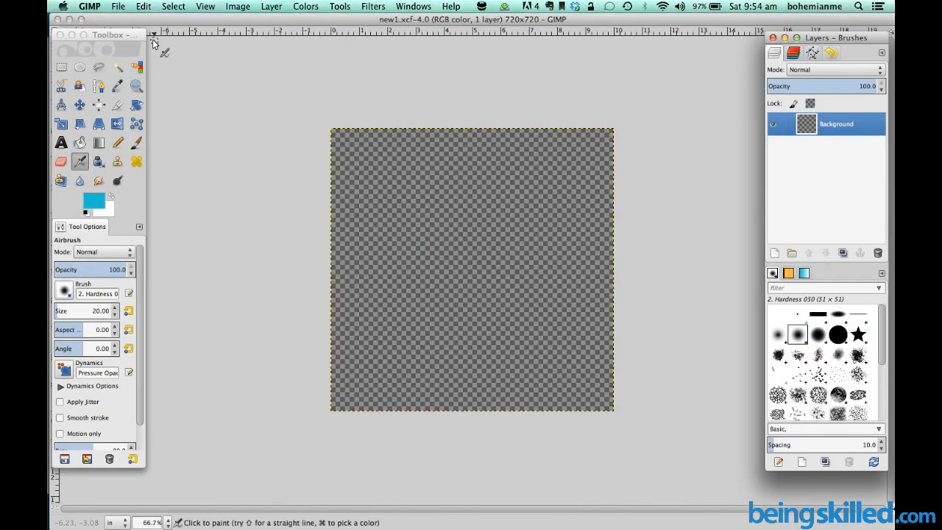
# Step: Start a new image and choose the 800x600 template for its size
pyautogui.click(120, 7)
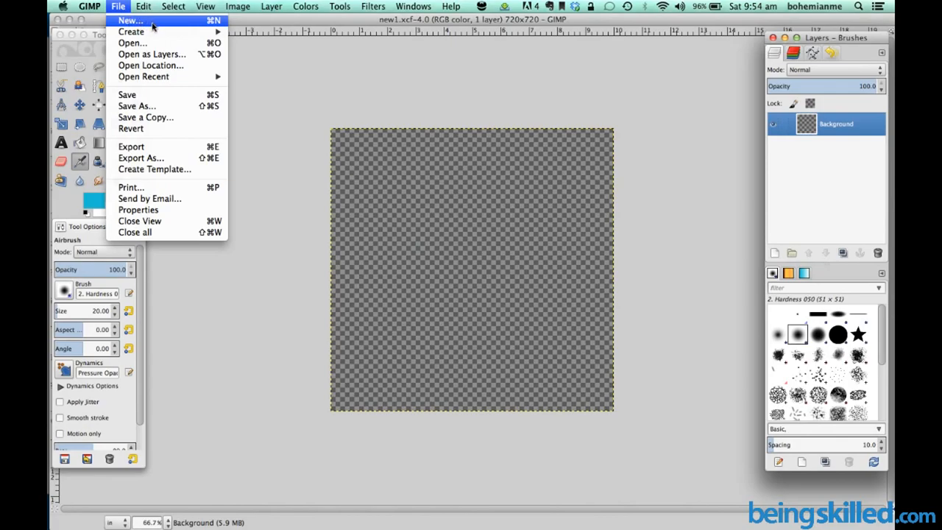
pyautogui.click(152, 25)
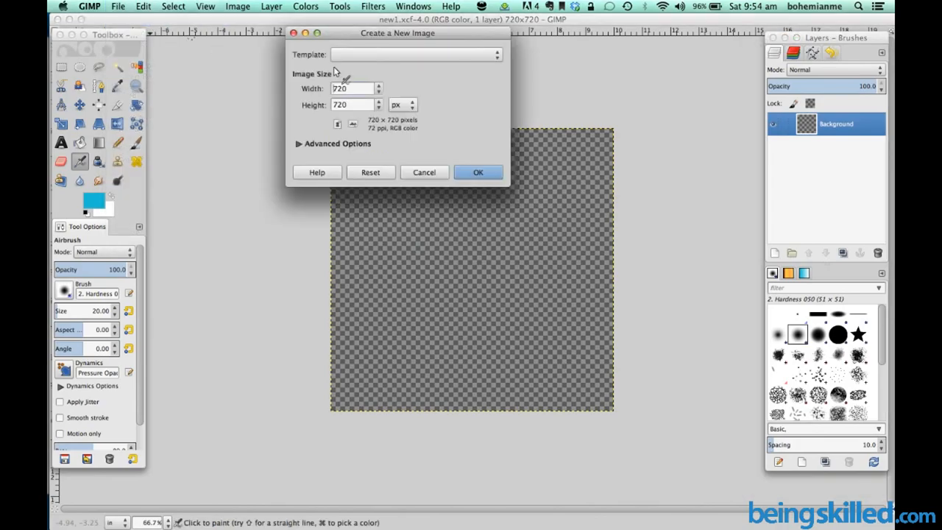
pyautogui.click(354, 59)
pyautogui.click(355, 59)
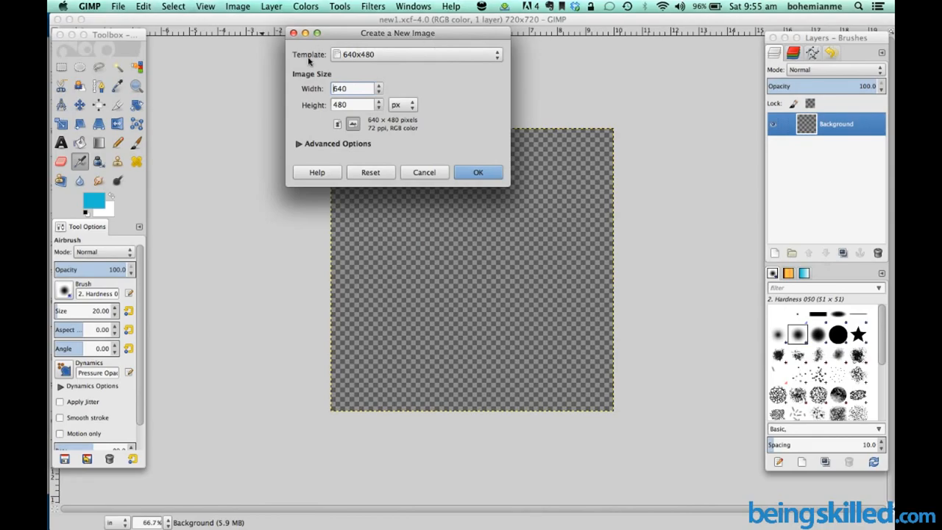
pyautogui.click(337, 56)
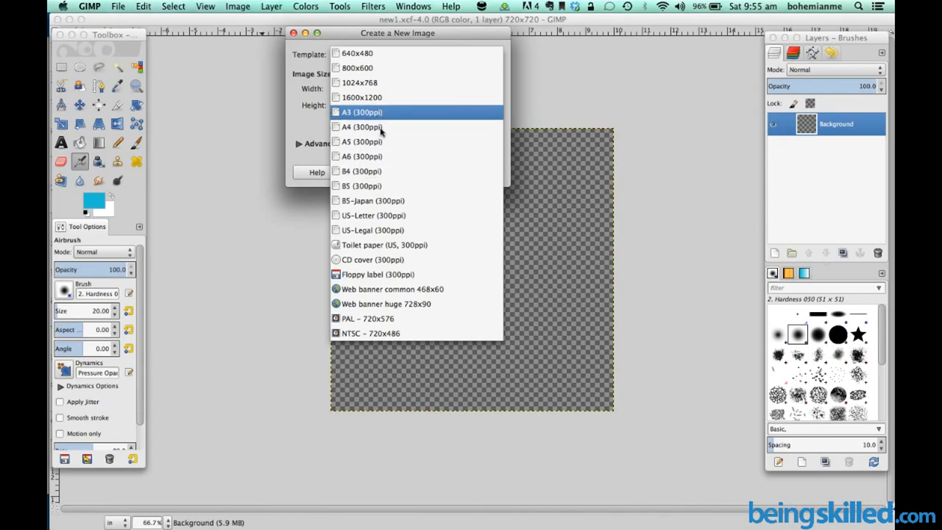
pyautogui.click(378, 67)
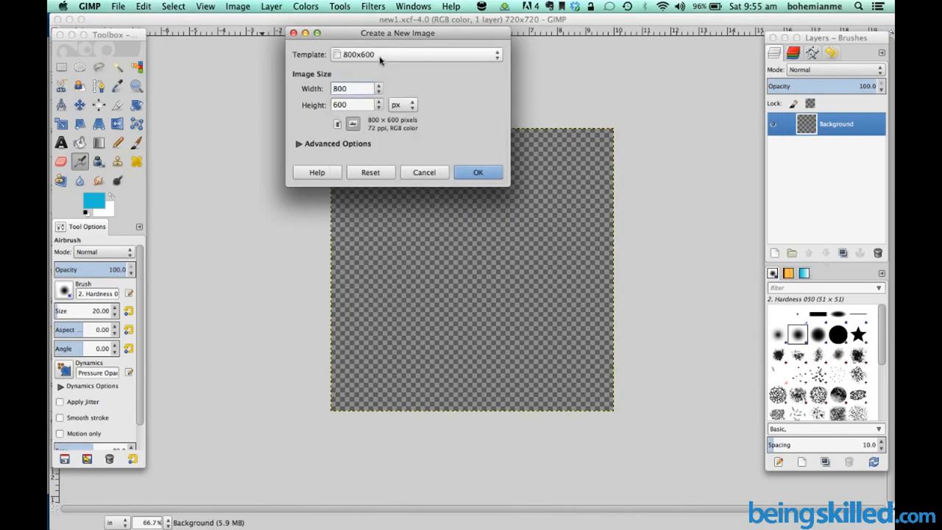
# Step: Set the new image's width to 540 and height to 273, measured in pixels
pyautogui.moveTo(350, 88); pyautogui.dragTo(322, 90)
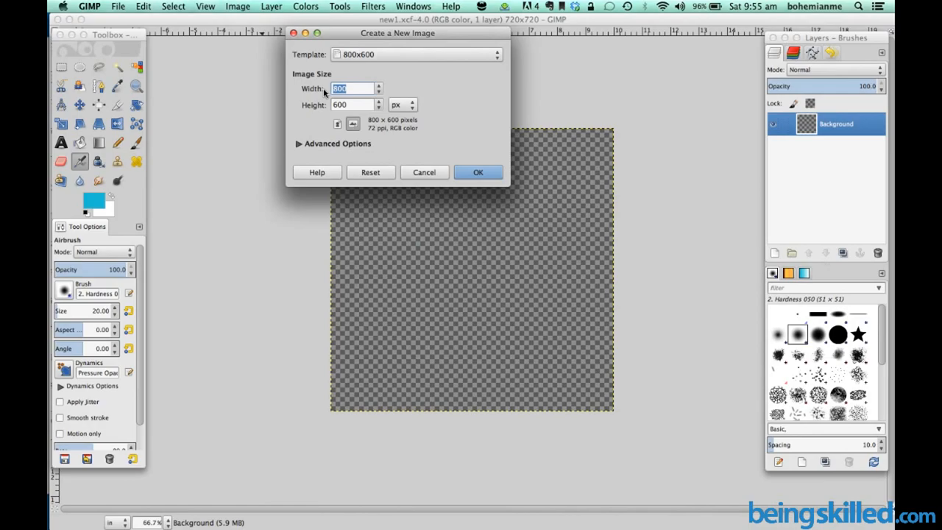
pyautogui.write('54')
pyautogui.press('Tab')
pyautogui.write('273')
pyautogui.click(407, 105)
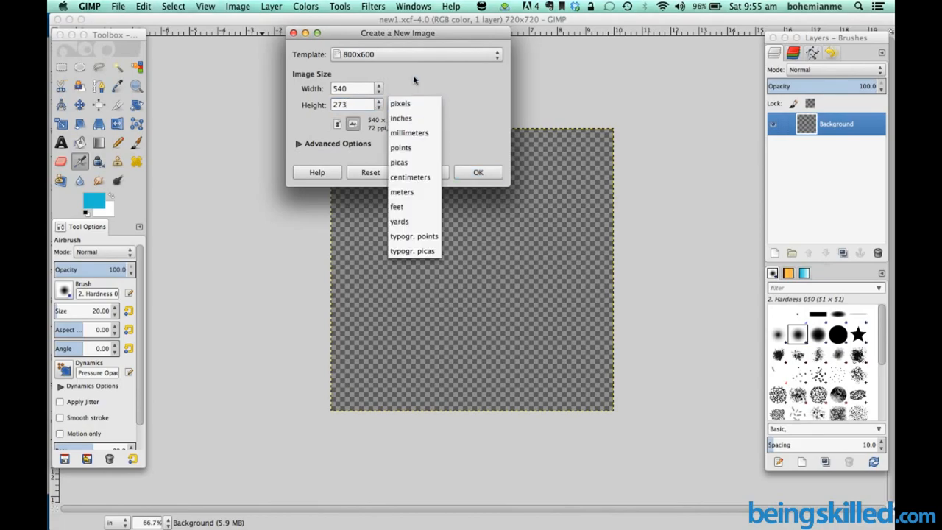
pyautogui.click(409, 103)
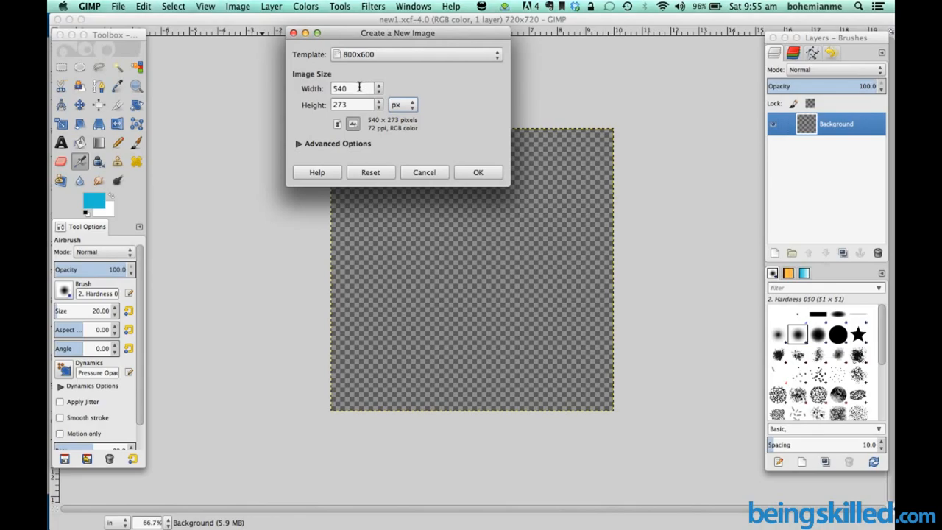
# Step: Switch the image size unit to millimeters and set the width to 200 and the height to 190
pyautogui.moveTo(360, 88); pyautogui.dragTo(338, 89)
pyautogui.click(403, 105)
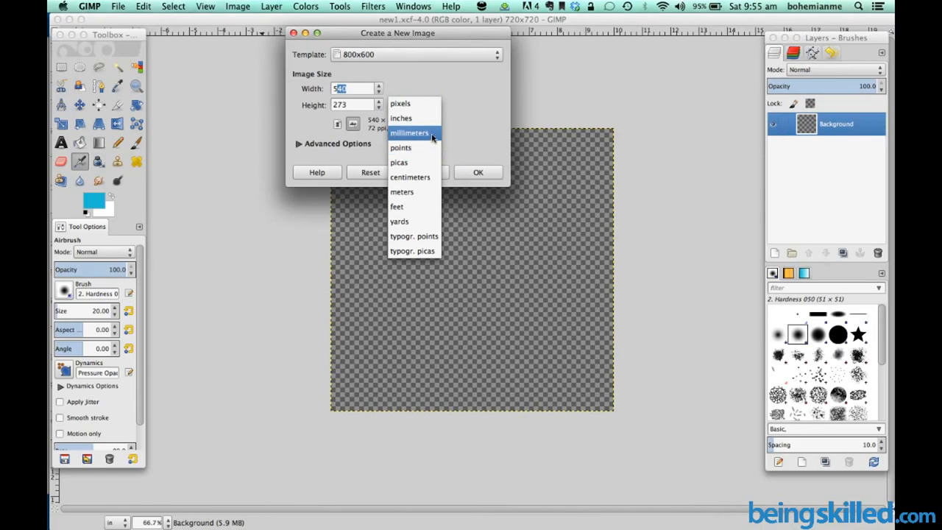
pyautogui.click(432, 138)
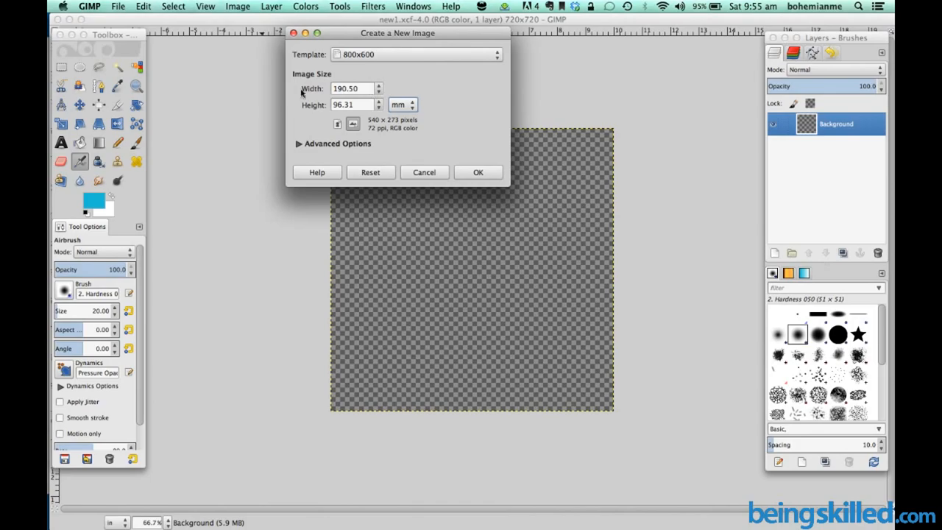
pyautogui.moveTo(370, 88); pyautogui.dragTo(301, 92)
pyautogui.write('200')
pyautogui.press('Tab')
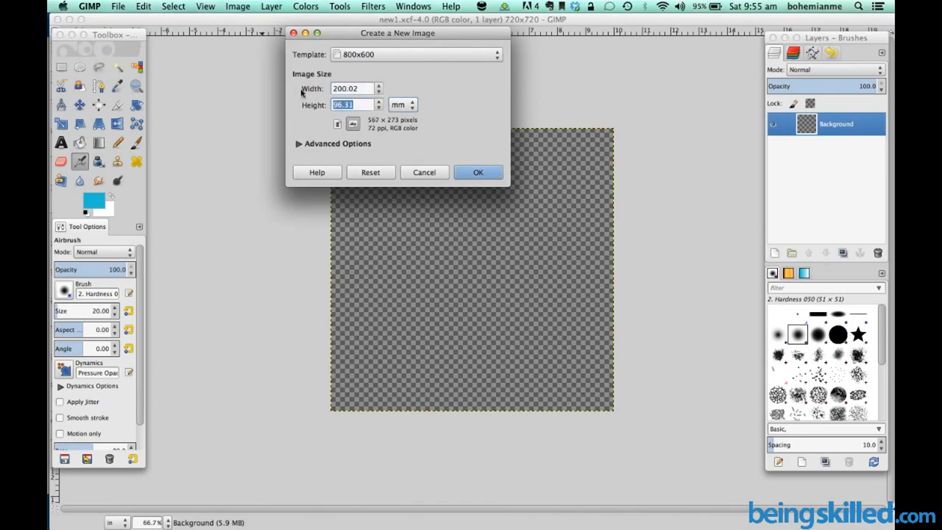
pyautogui.write('190')
# Step: In the advanced options, set the X and Y resolution to 100 pixels per inch
pyautogui.click(355, 144)
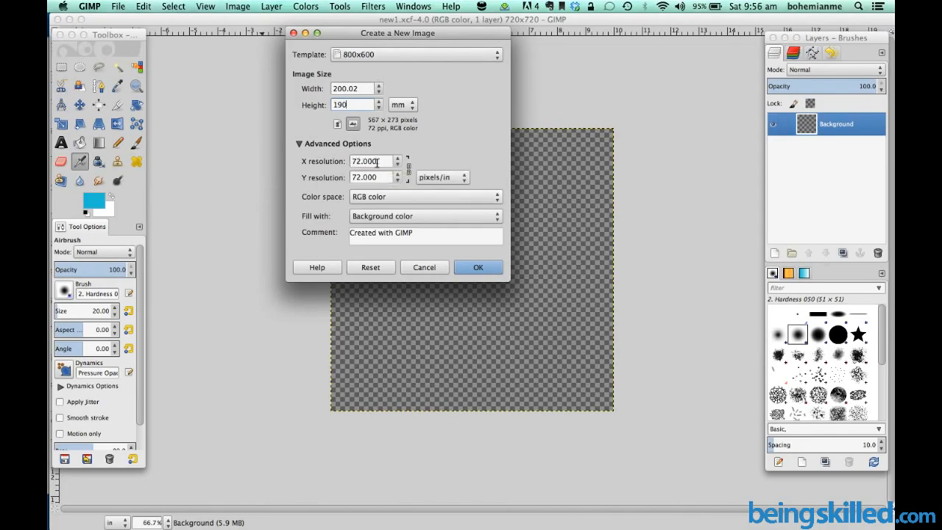
pyautogui.moveTo(379, 160); pyautogui.dragTo(304, 163)
pyautogui.write('000')
pyautogui.press('Tab')
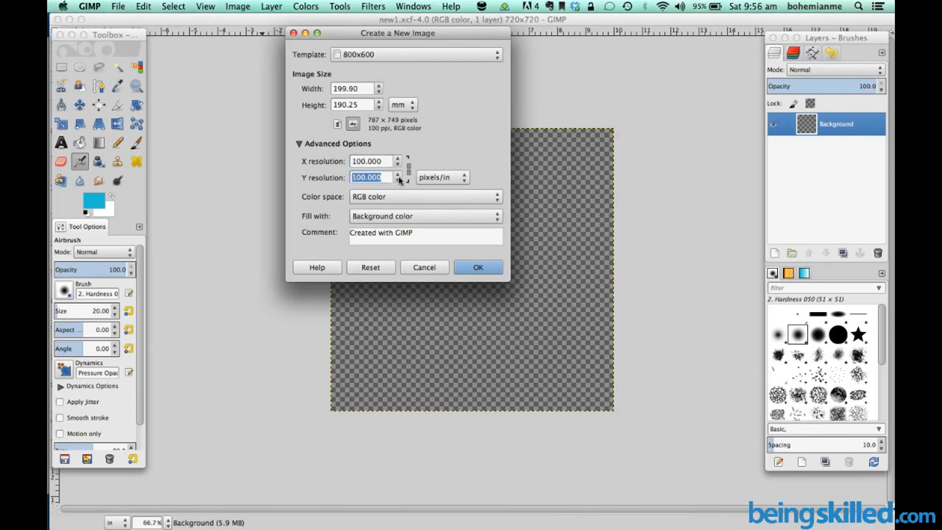
pyautogui.click(458, 181)
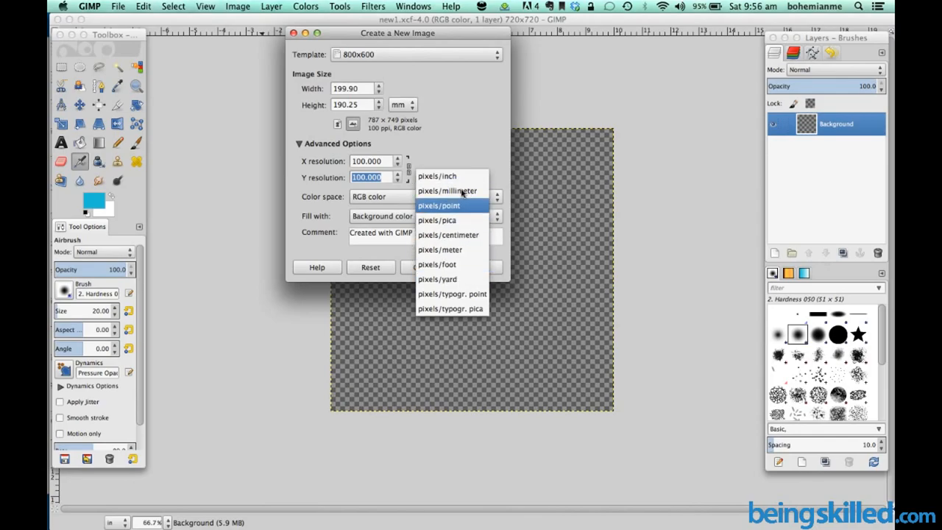
pyautogui.click(469, 167)
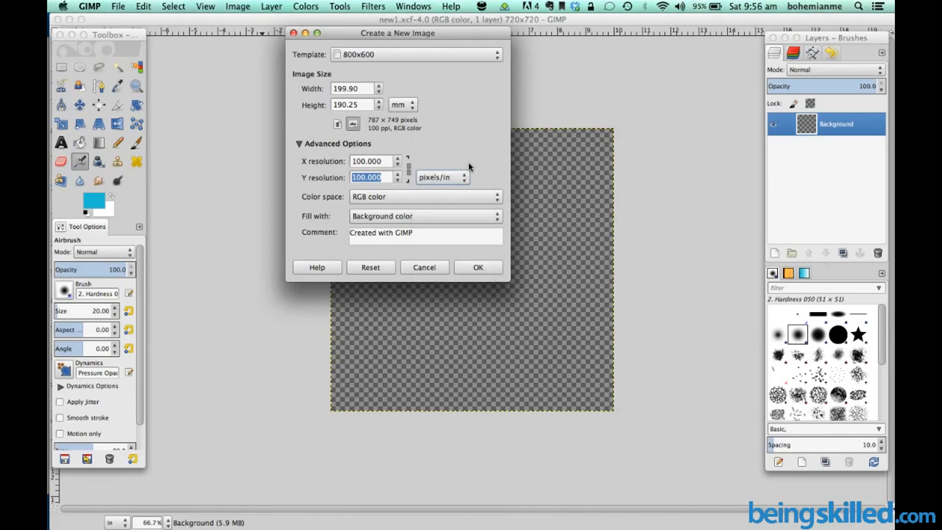
# Step: Create the image in RGB color filled with the foreground color, and move its window toward the middle of the screen
pyautogui.click(410, 197)
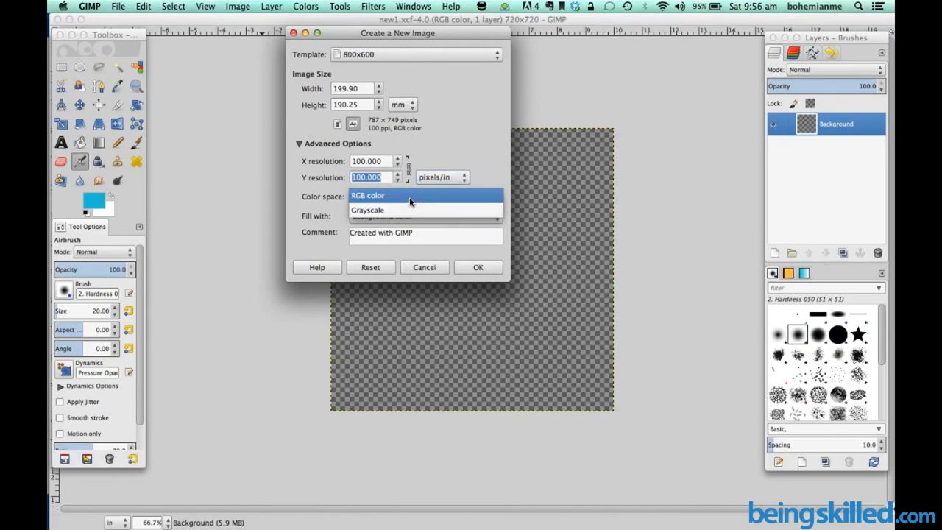
pyautogui.click(372, 203)
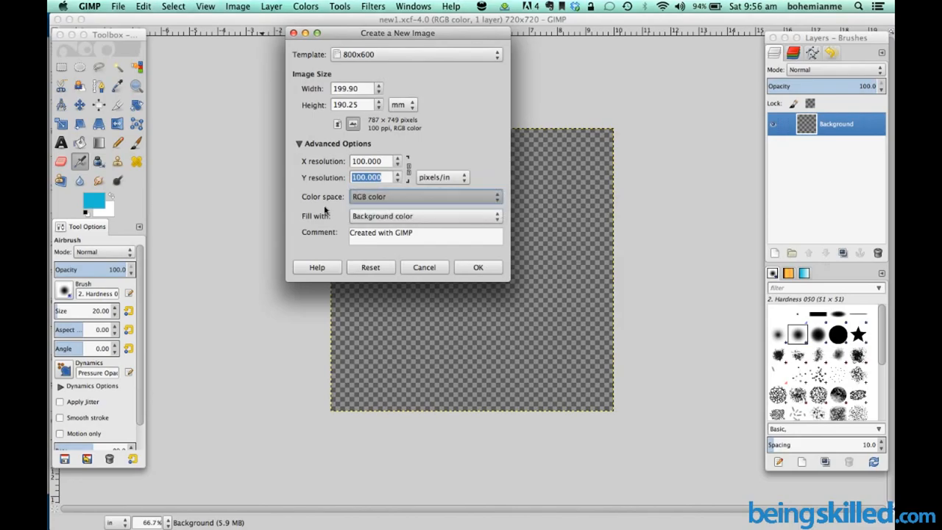
pyautogui.click(367, 218)
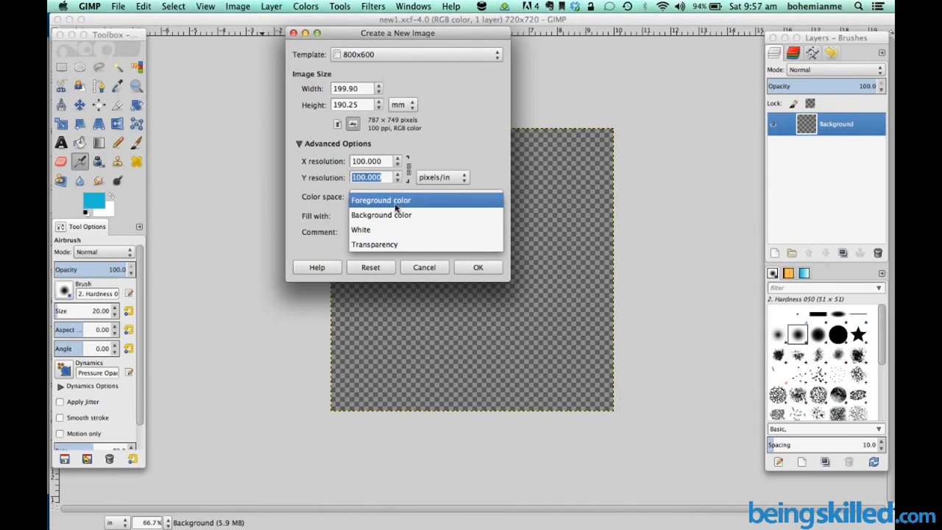
pyautogui.click(396, 205)
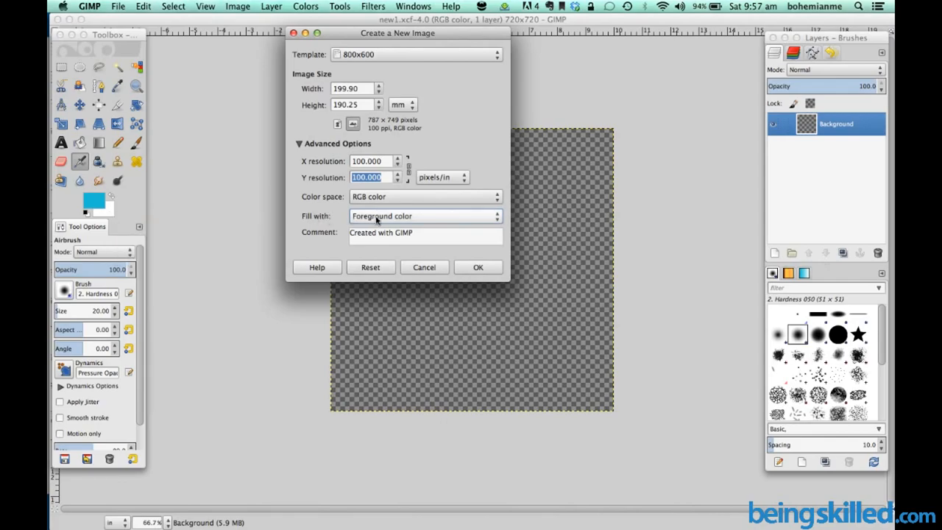
pyautogui.click(376, 218)
pyautogui.click(377, 217)
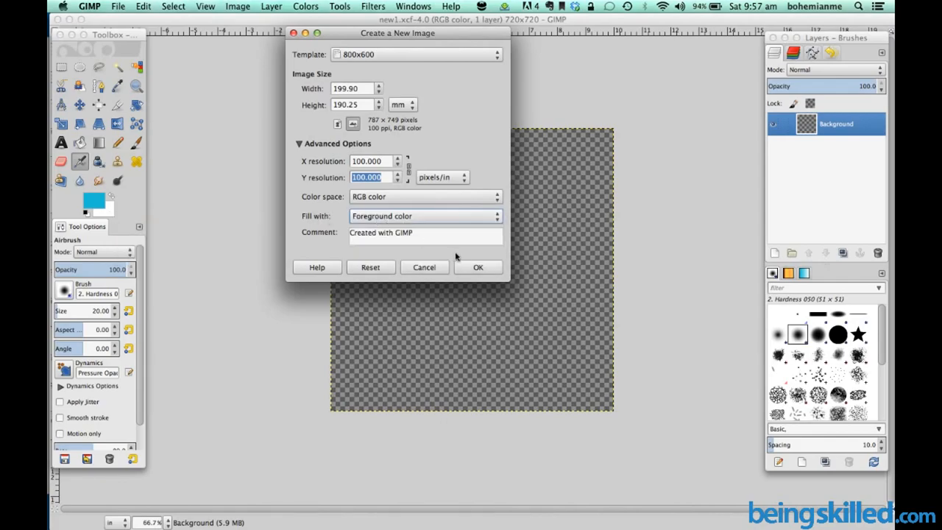
pyautogui.click(477, 266)
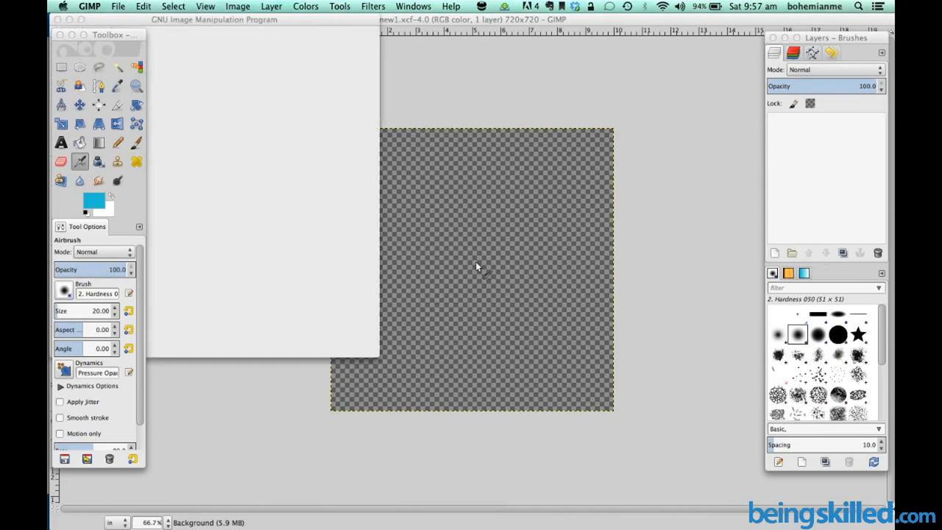
pyautogui.moveTo(267, 17); pyautogui.dragTo(483, 70)
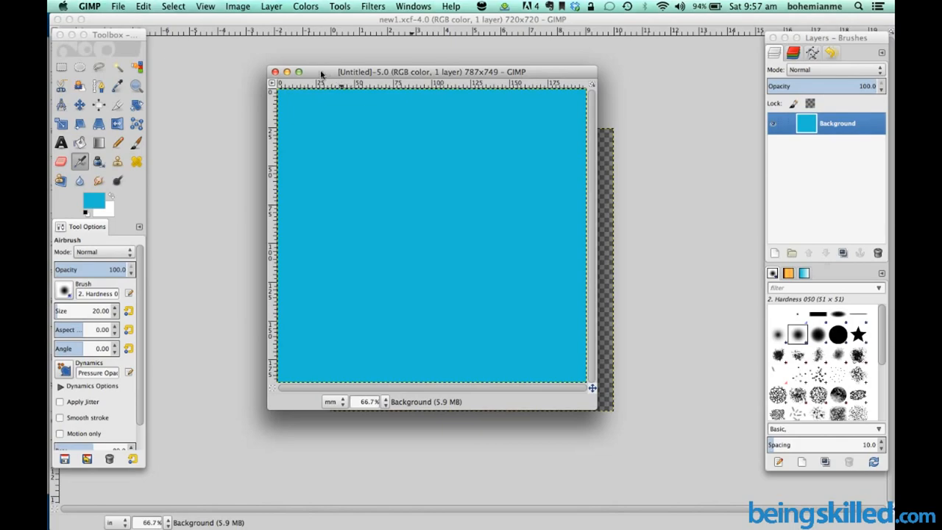
# Step: Create another 787 × 749 pixel image filled with the background color and move its window beside the blue image
pyautogui.click(117, 6)
pyautogui.click(130, 20)
pyautogui.click(300, 130)
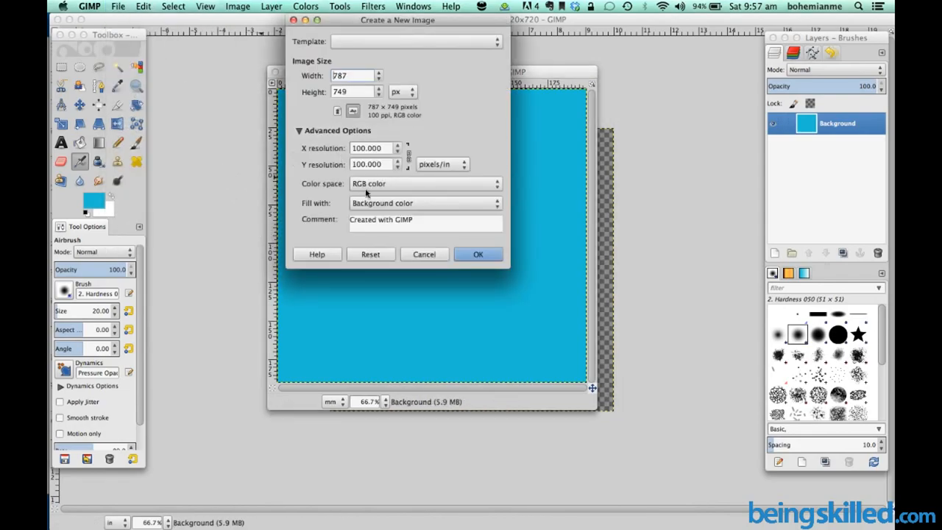
pyautogui.click(419, 207)
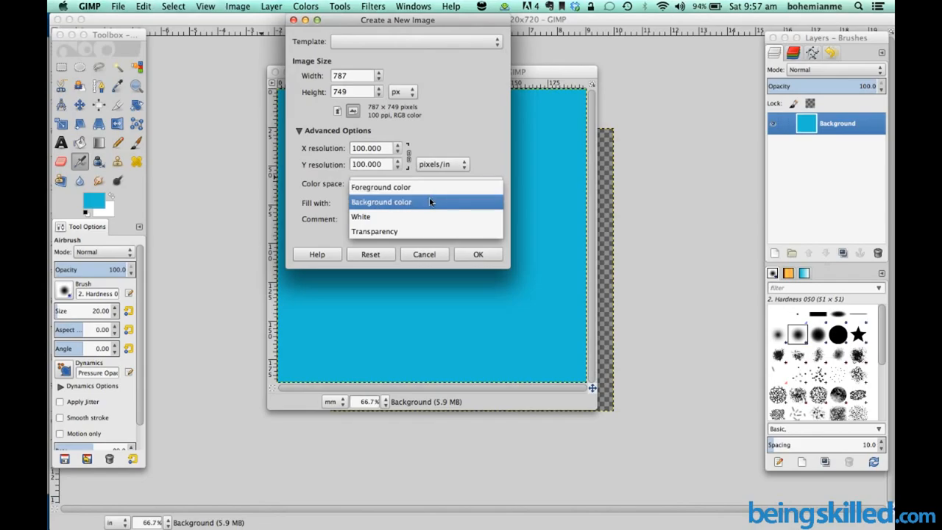
pyautogui.click(430, 202)
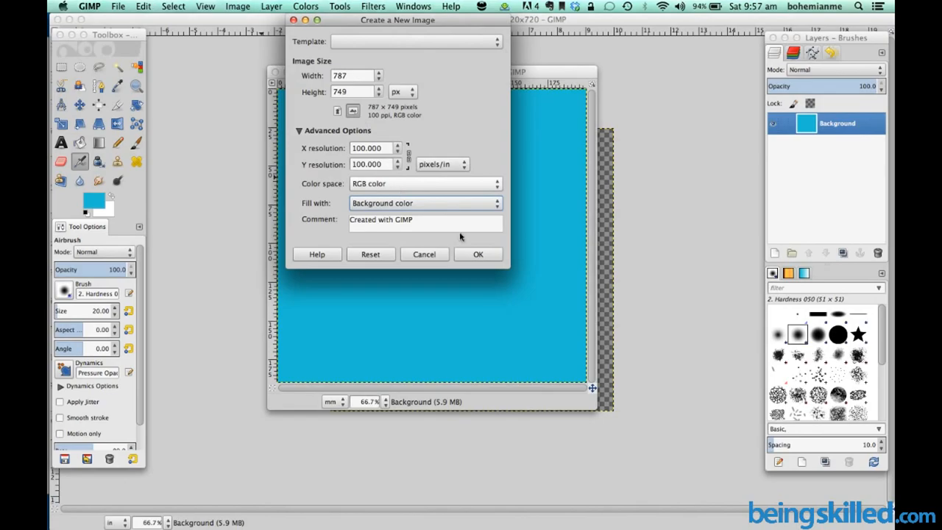
pyautogui.click(478, 255)
pyautogui.moveTo(341, 23); pyautogui.dragTo(527, 45)
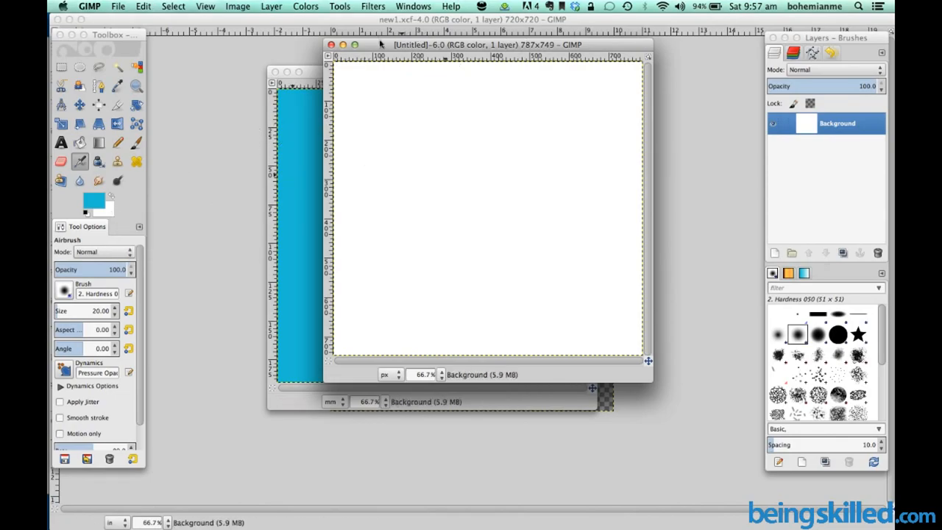
# Step: Create a third 787 × 749 pixel image filled with transparency
pyautogui.click(115, 6)
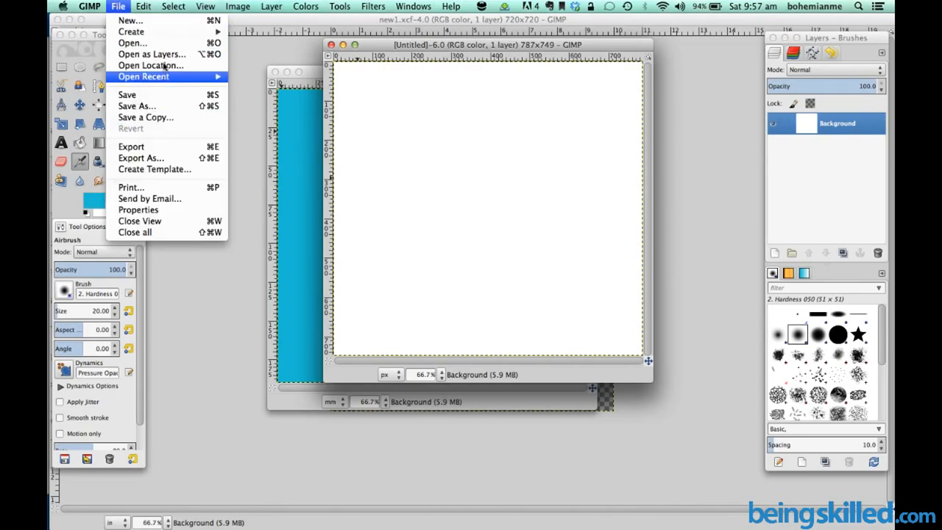
pyautogui.click(160, 24)
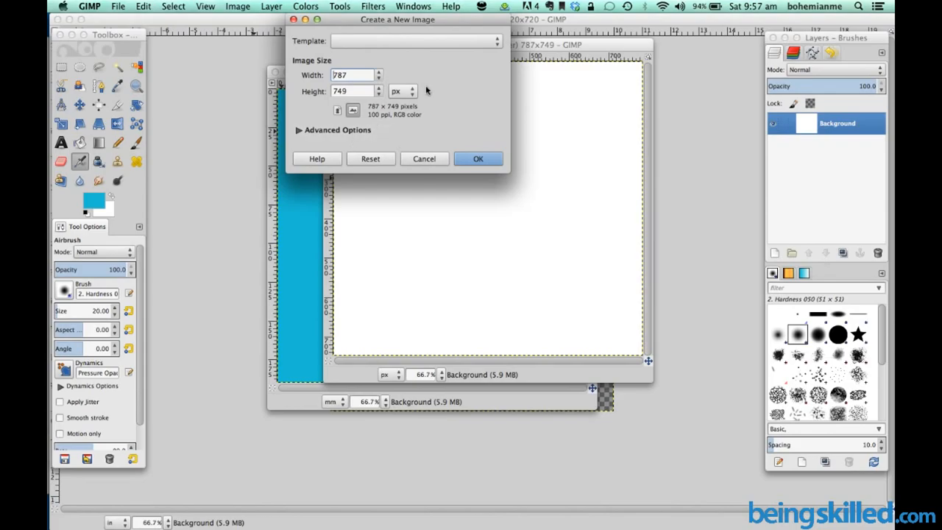
pyautogui.click(338, 134)
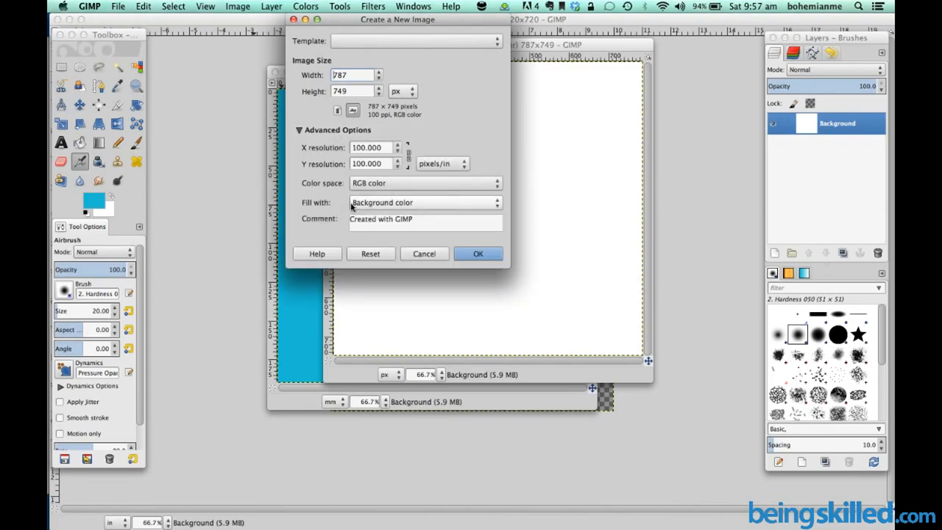
pyautogui.click(364, 203)
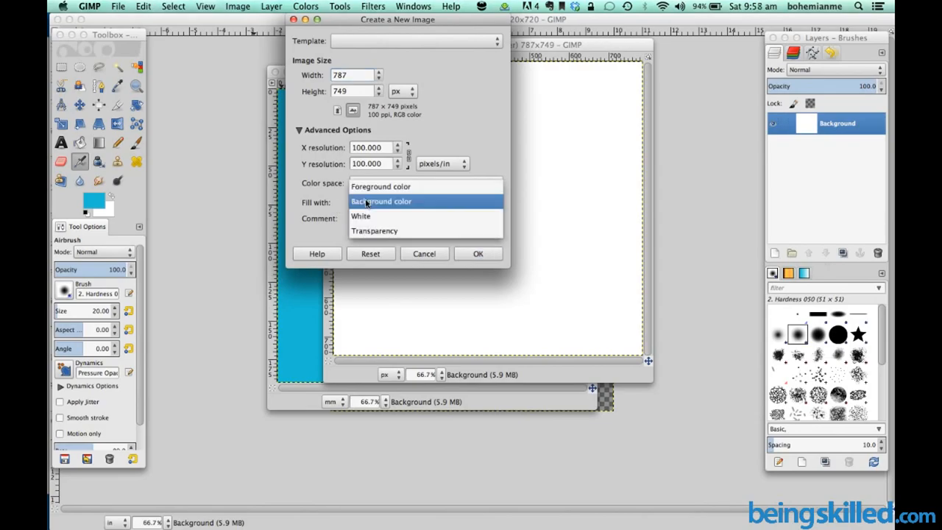
pyautogui.click(379, 229)
pyautogui.click(478, 254)
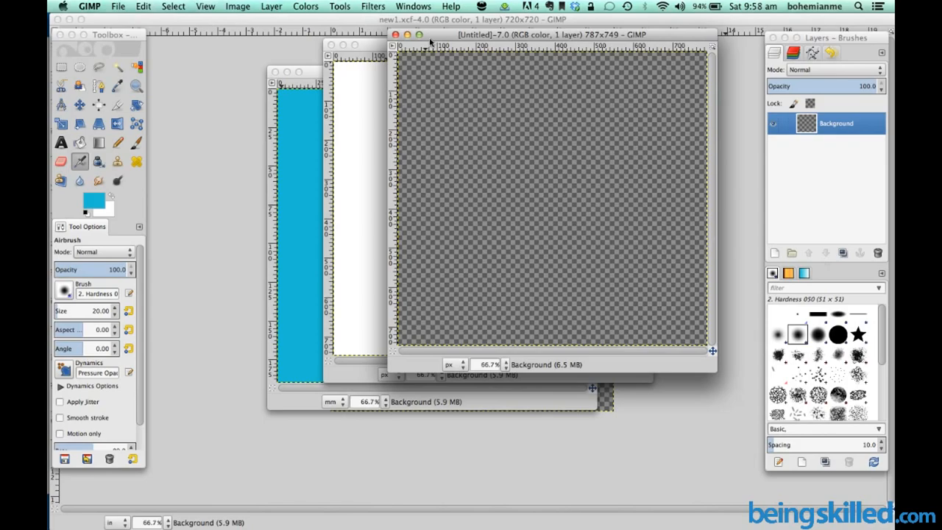
# Step: Open the new1.xcf image from the recently used files and move its window
pyautogui.click(120, 6)
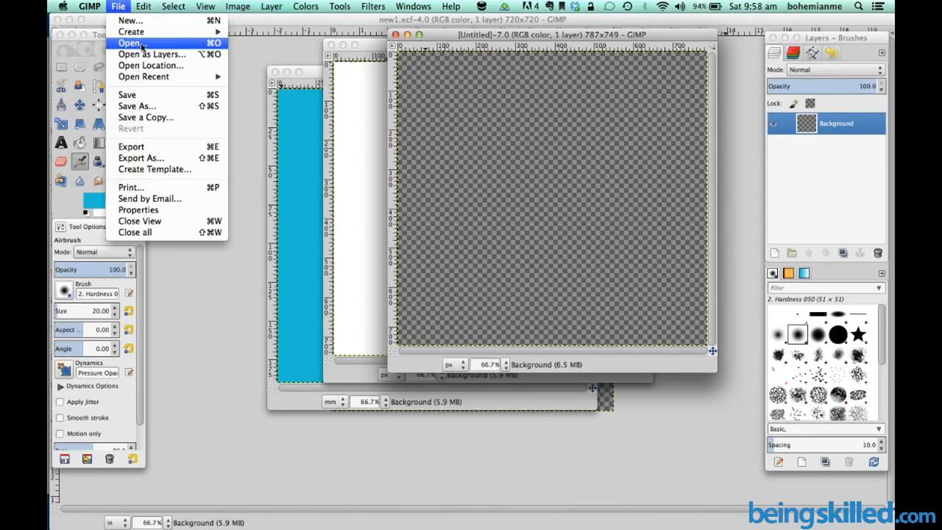
pyautogui.click(142, 46)
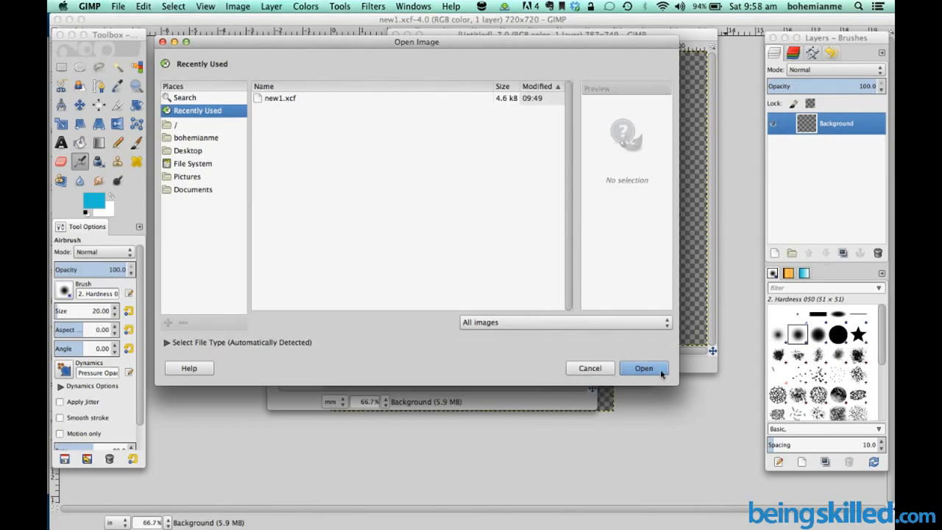
pyautogui.click(452, 99)
pyautogui.click(642, 368)
pyautogui.moveTo(241, 20); pyautogui.dragTo(365, 84)
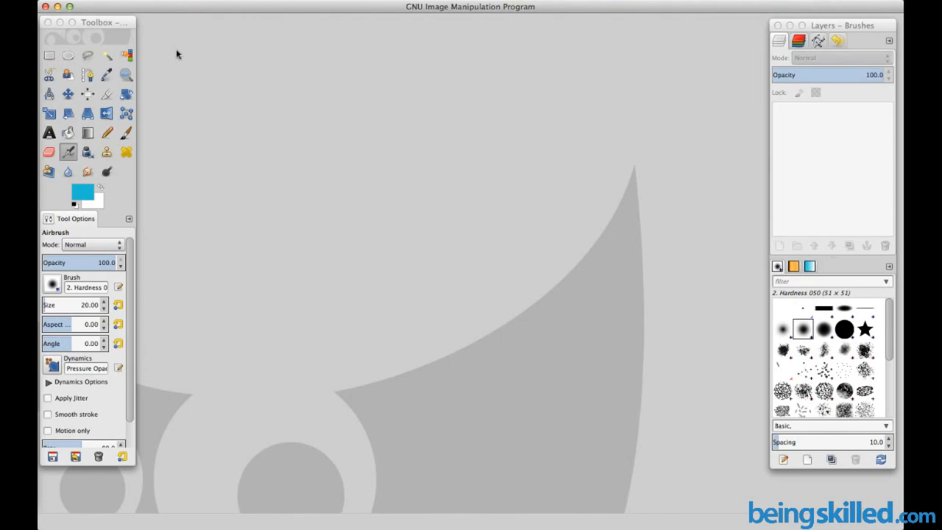
# Step: Open cute-thankyou-card.jpg from the beingskilled folder
pyautogui.click(116, 3)
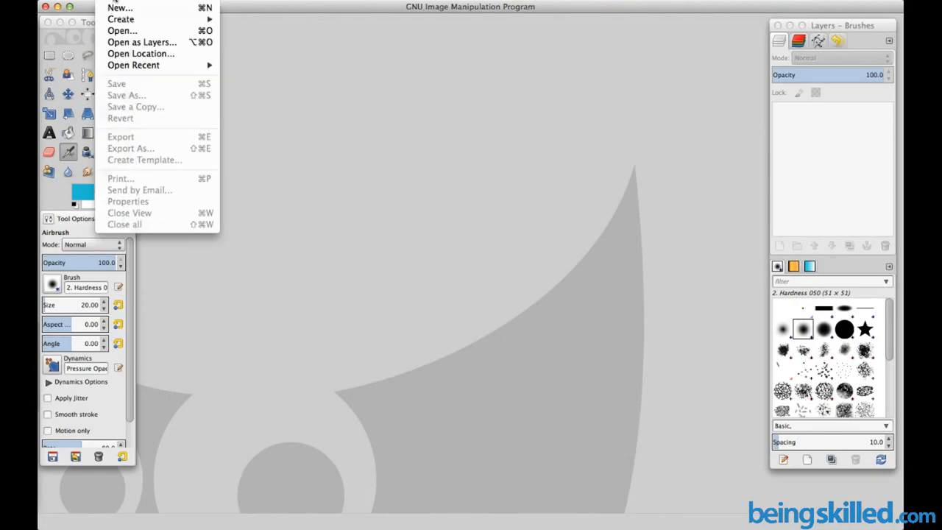
pyautogui.click(132, 33)
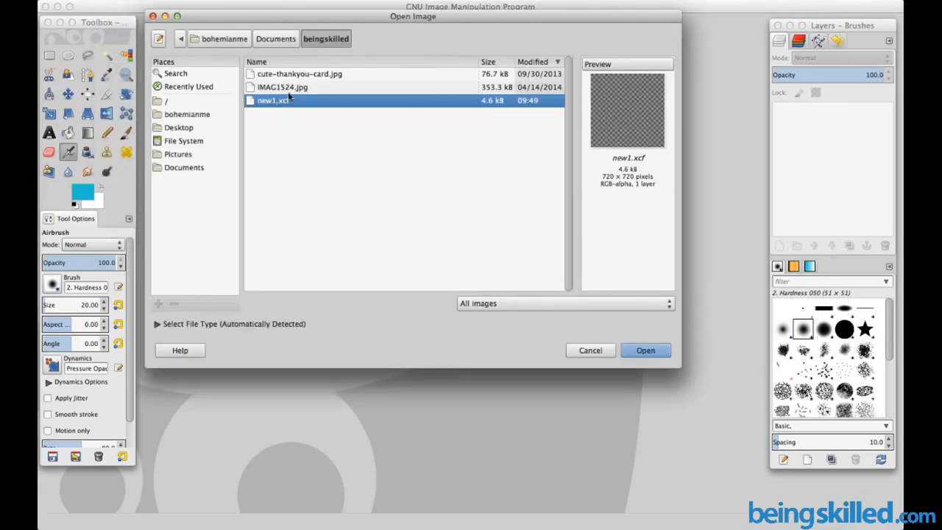
pyautogui.click(313, 87)
pyautogui.press('Up')
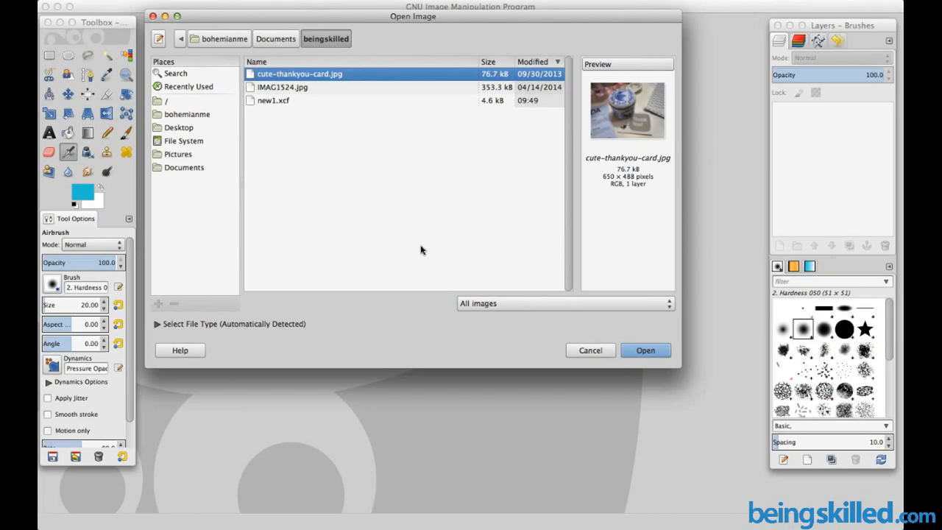
pyautogui.press('Return')
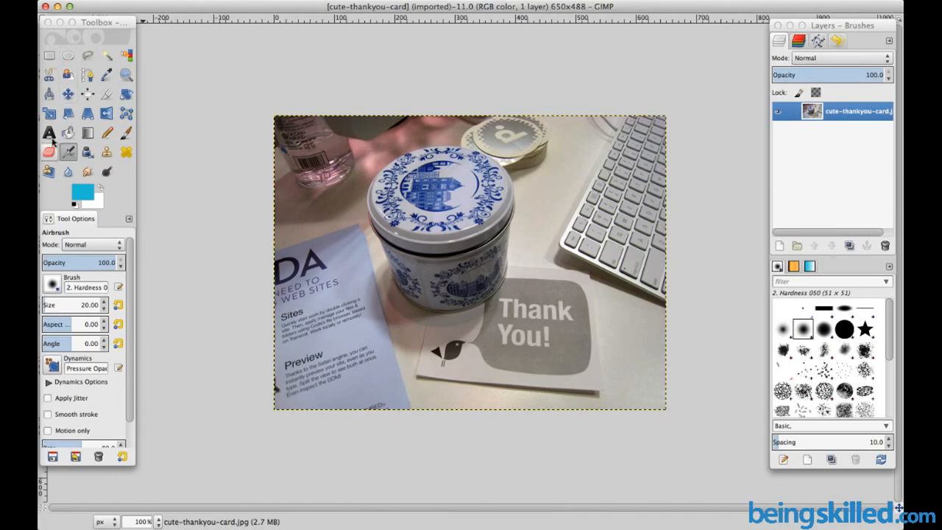
# Step: Trace around the blue and white tin with the Free Select tool and cut it out of the photo
pyautogui.click(87, 58)
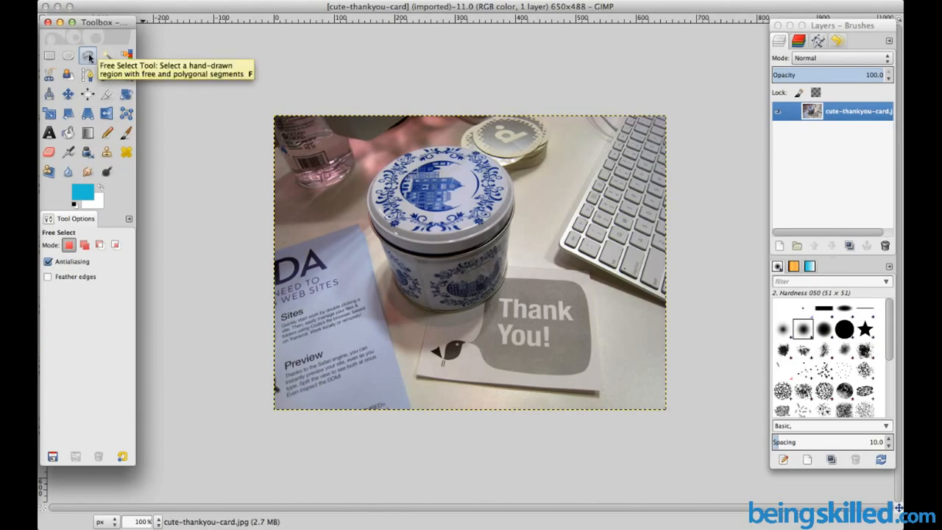
pyautogui.click(372, 196)
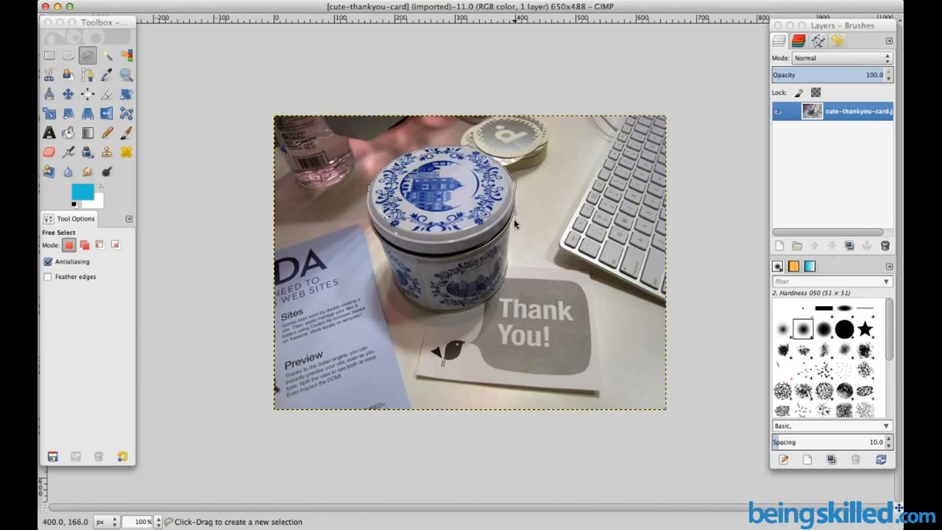
pyautogui.moveTo(512, 253); pyautogui.dragTo(507, 282)
pyautogui.moveTo(412, 314)
pyautogui.mouseDown()
pyautogui.moveTo(380, 263)
pyautogui.moveTo(367, 193)
pyautogui.mouseUp()
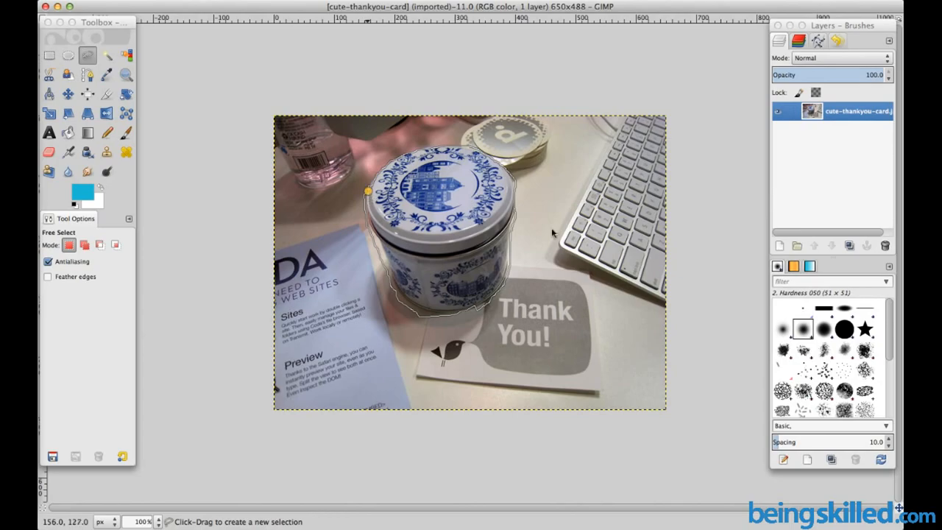
pyautogui.press('Return')
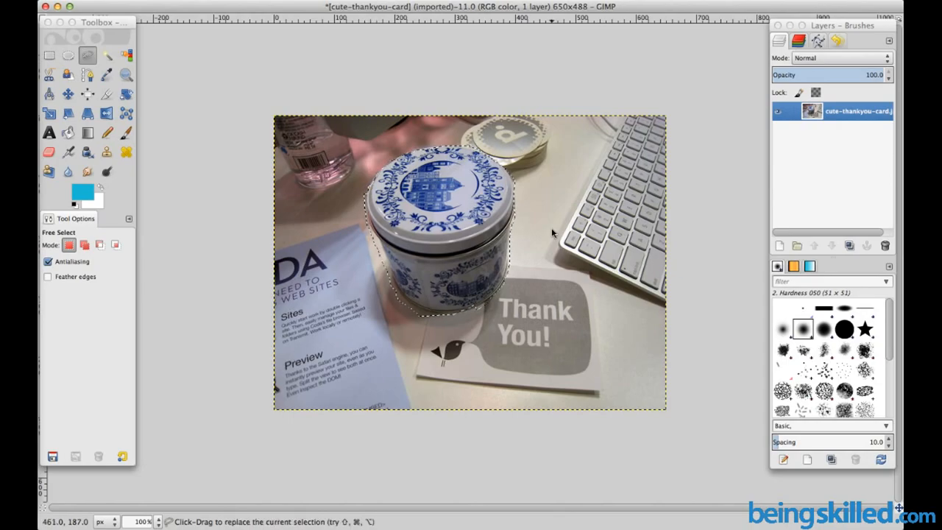
pyautogui.click(136, 1)
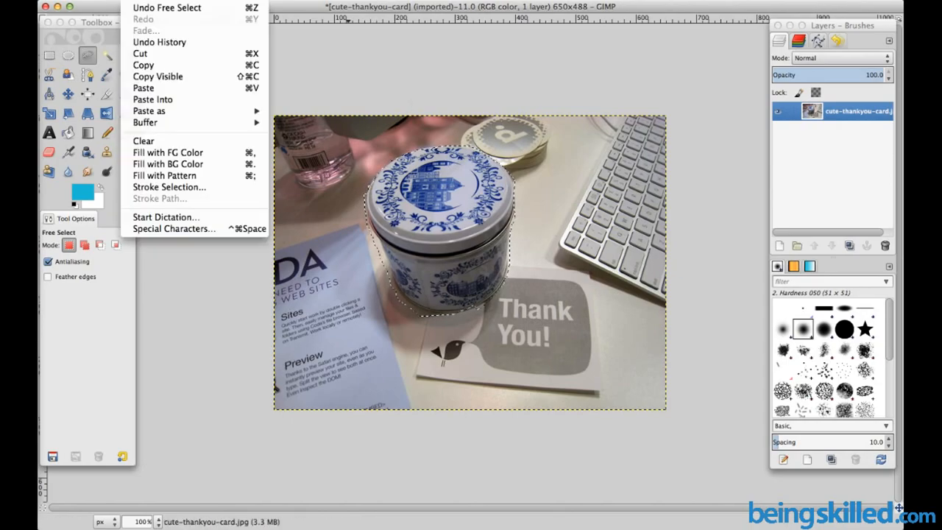
pyautogui.click(152, 58)
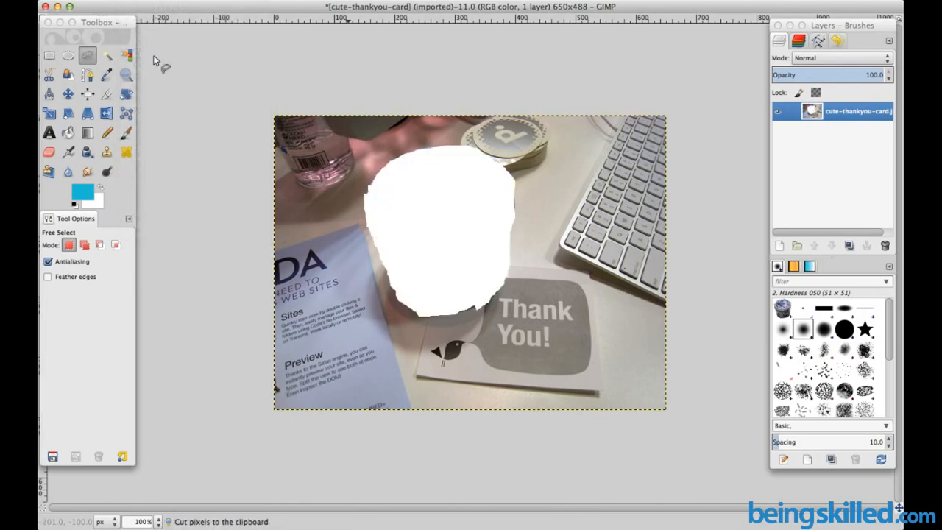
# Step: Create a new 650 × 488 pixel image and paste the cut-out tin into it
pyautogui.click(111, 2)
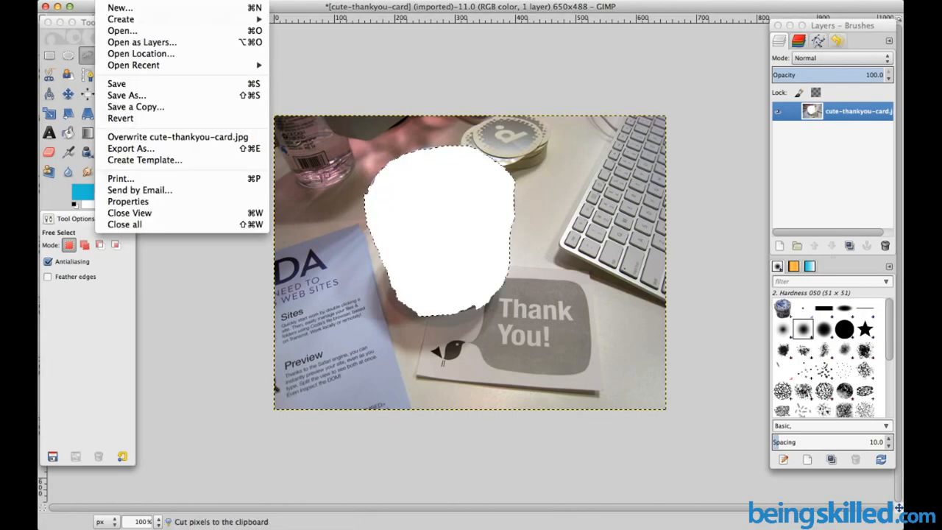
pyautogui.click(120, 8)
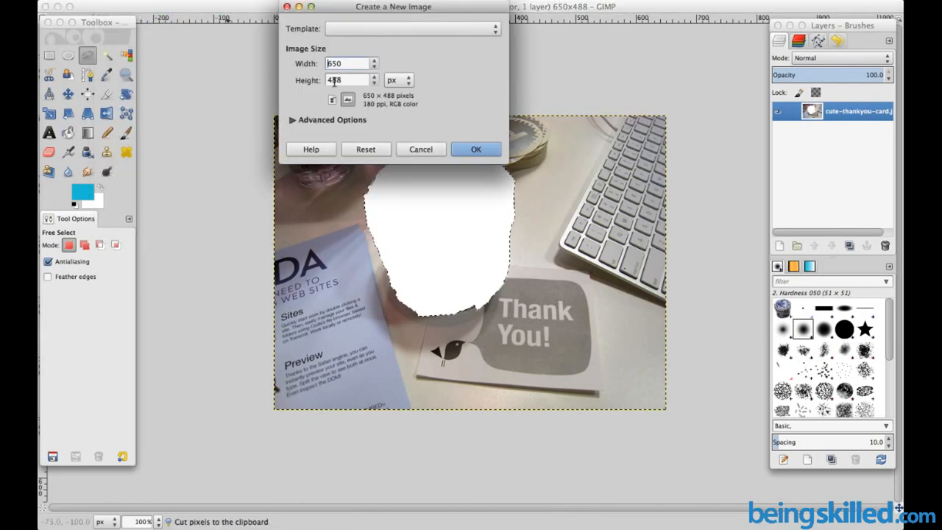
pyautogui.click(475, 149)
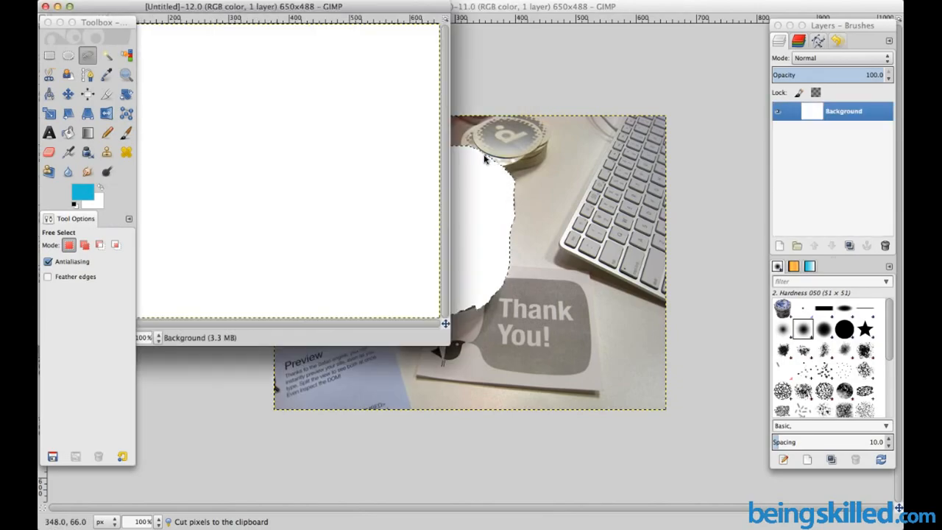
pyautogui.hotkey('ctrl', 'v')
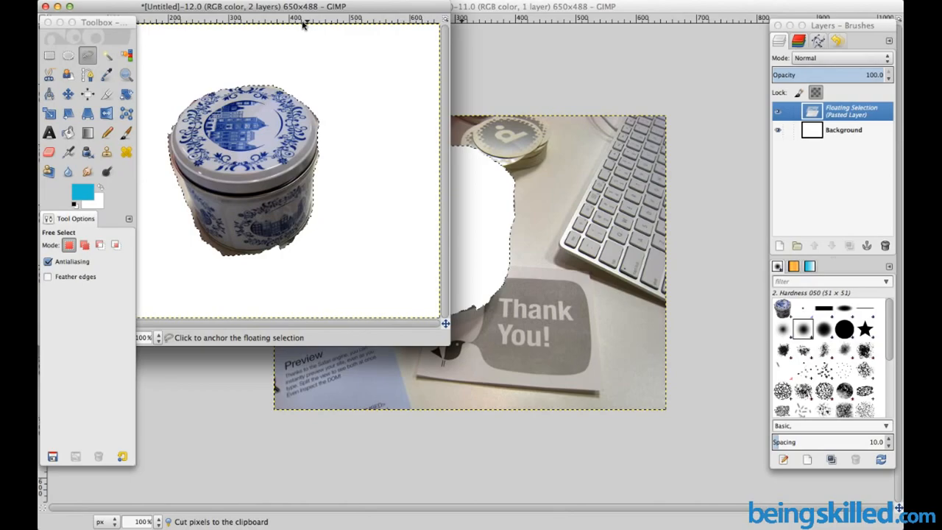
# Step: View the photo with the tin removed, and return to the new tin image, moving its window toward the middle of the screen
pyautogui.press('super+grave')
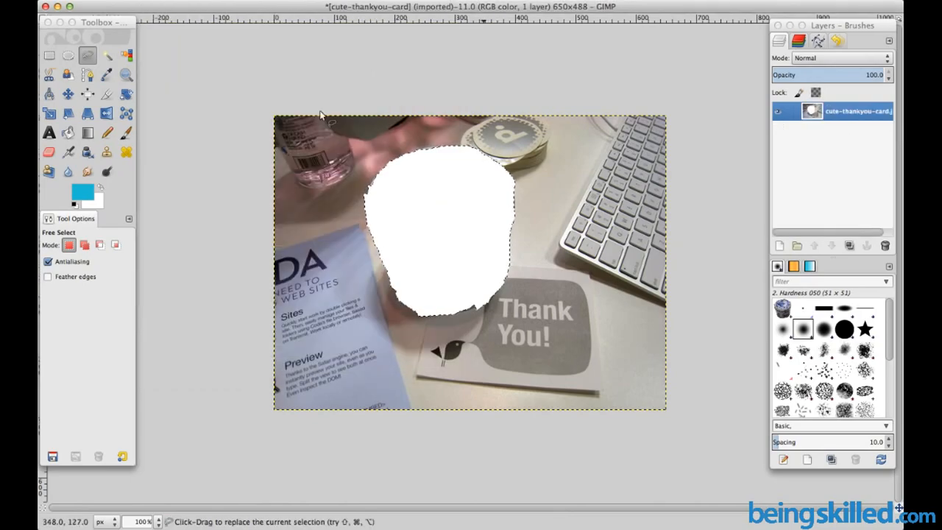
pyautogui.click(412, 2)
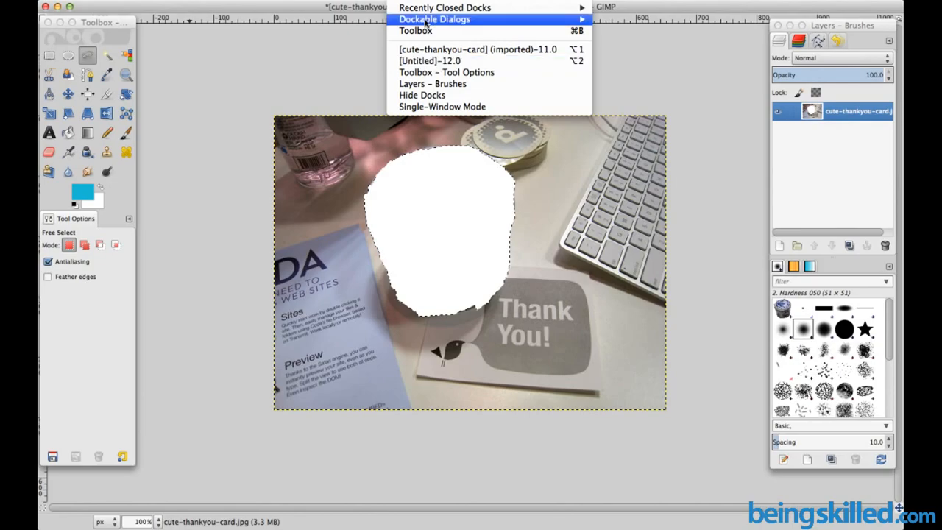
pyautogui.click(435, 62)
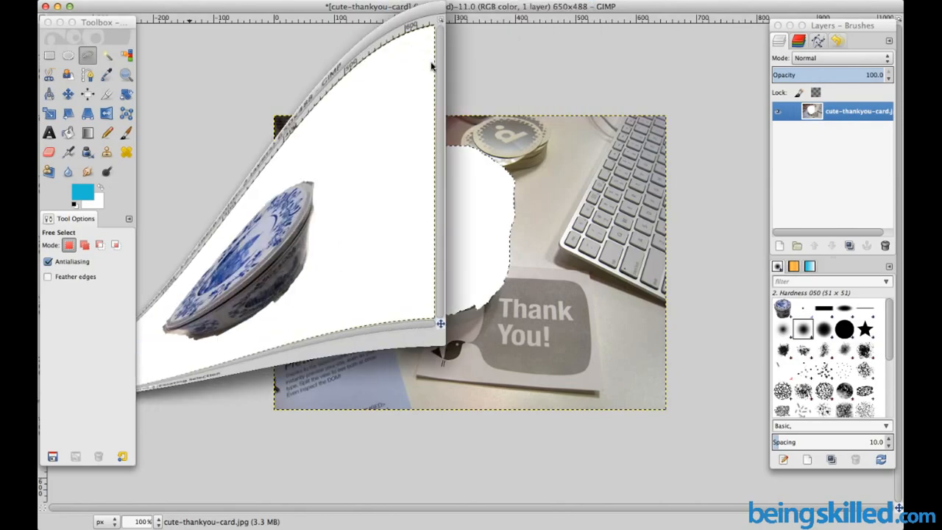
pyautogui.moveTo(328, 11); pyautogui.dragTo(535, 63)
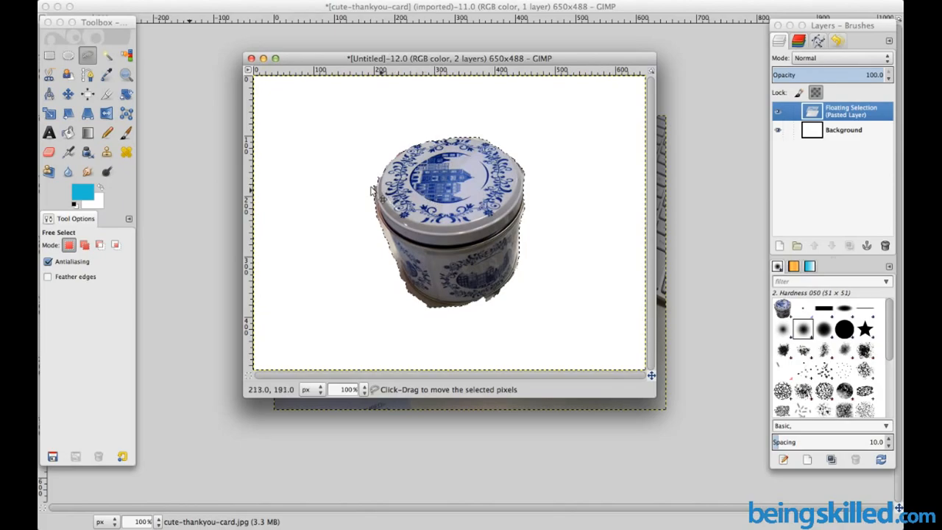
# Step: Anchor the pasted tin and outline the leftover background strip along its left edge with the Free Select tool
pyautogui.click(69, 56)
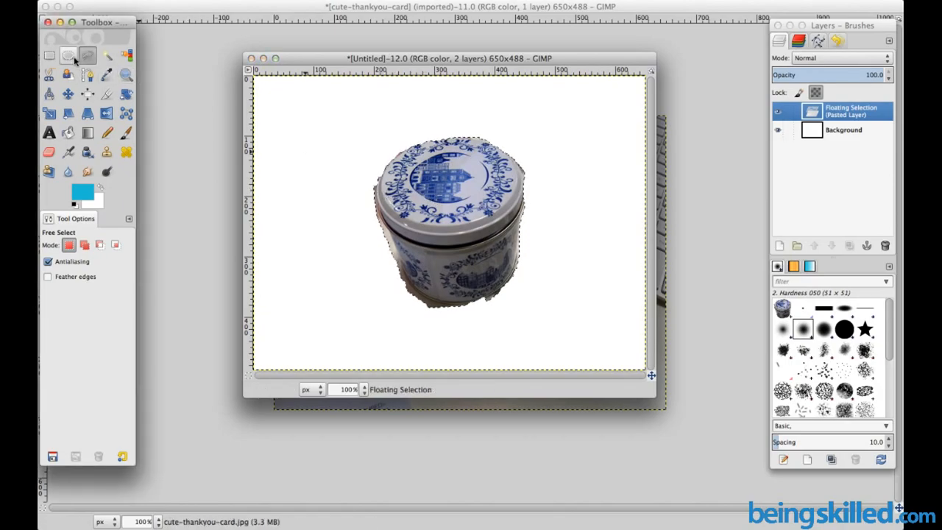
pyautogui.click(52, 153)
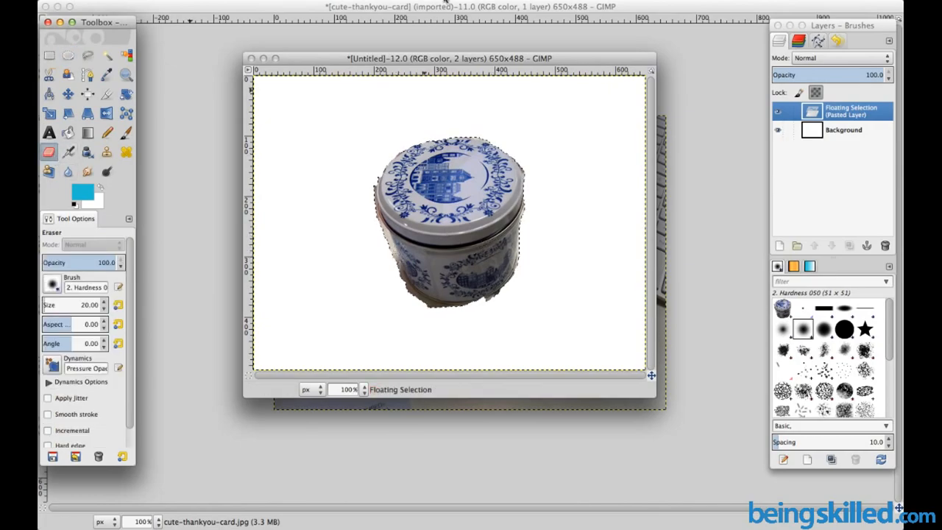
pyautogui.click(128, 79)
pyautogui.moveTo(370, 150); pyautogui.dragTo(543, 324)
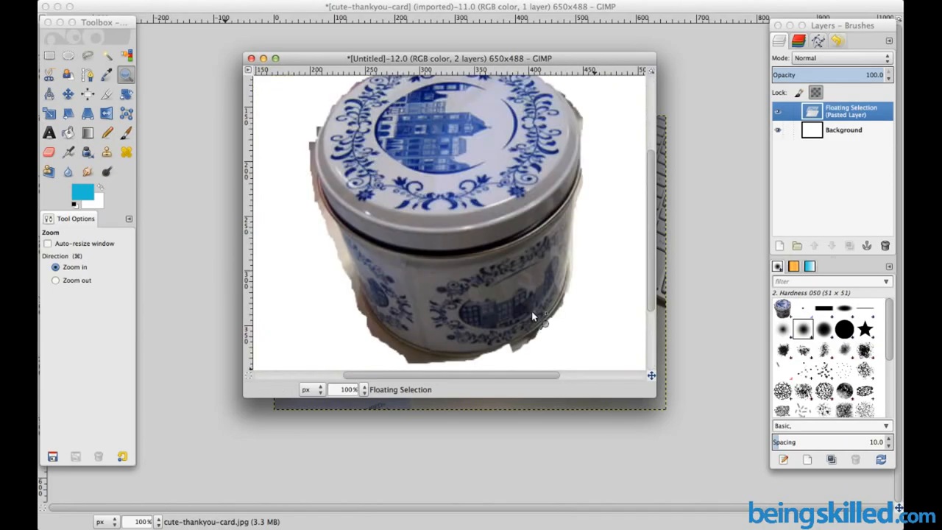
pyautogui.moveTo(288, 131); pyautogui.dragTo(447, 340)
pyautogui.moveTo(444, 352); pyautogui.dragTo(446, 352)
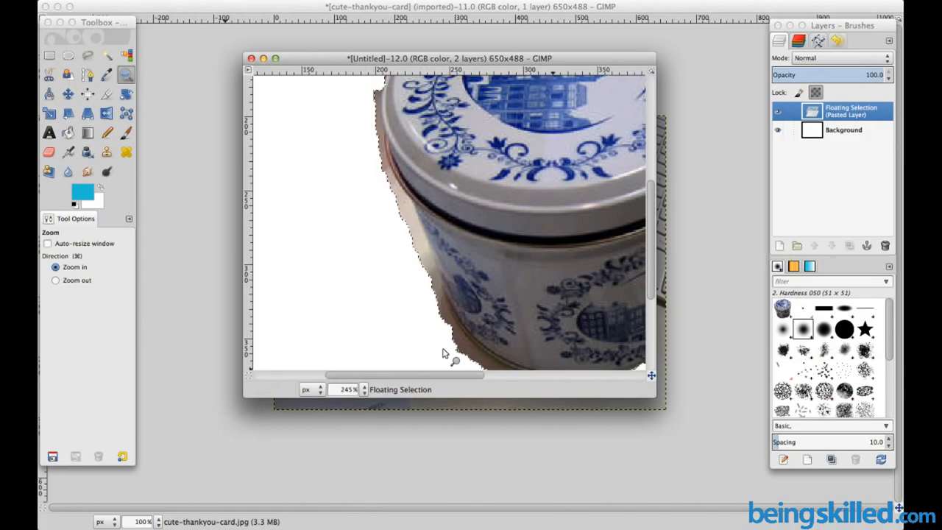
pyautogui.click(87, 55)
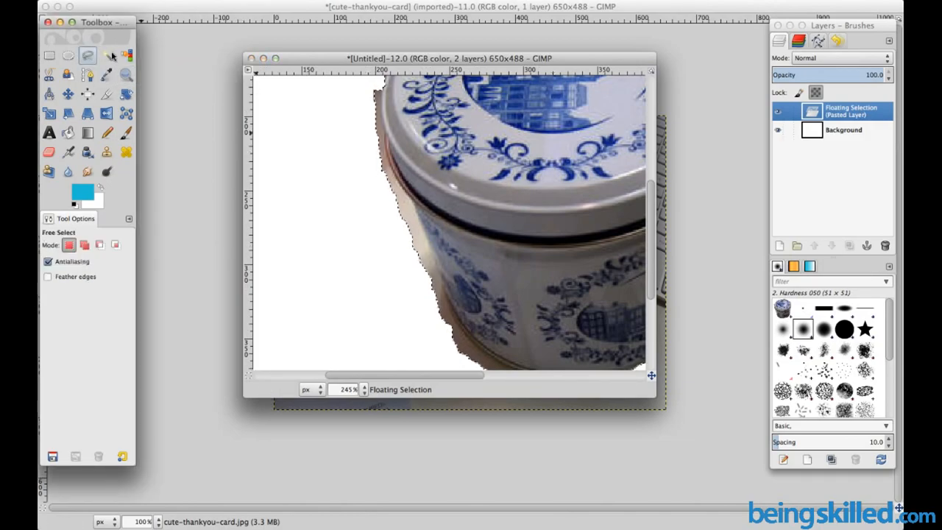
pyautogui.moveTo(381, 91); pyautogui.dragTo(372, 101)
pyautogui.click(370, 102)
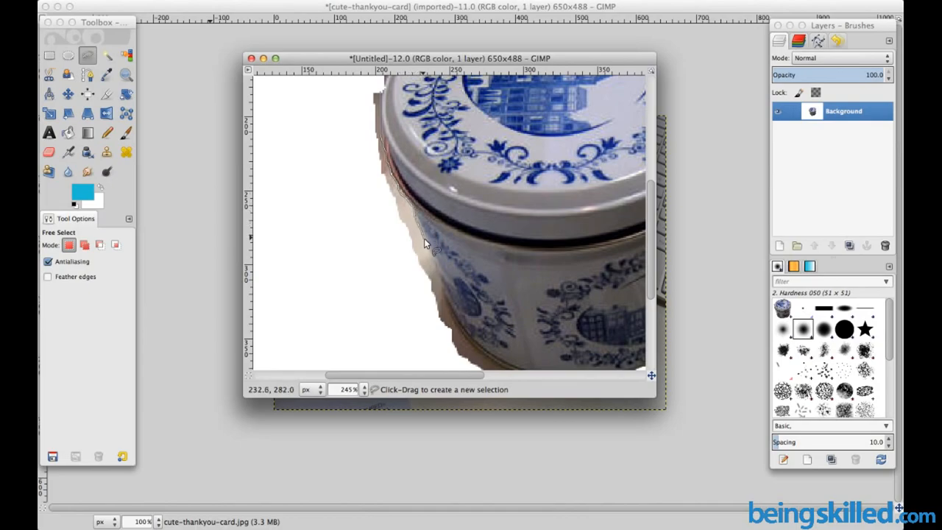
pyautogui.moveTo(437, 276)
pyautogui.mouseDown()
pyautogui.moveTo(450, 328)
pyautogui.moveTo(427, 332)
pyautogui.moveTo(373, 256)
pyautogui.moveTo(350, 127)
pyautogui.moveTo(379, 97)
pyautogui.mouseUp()
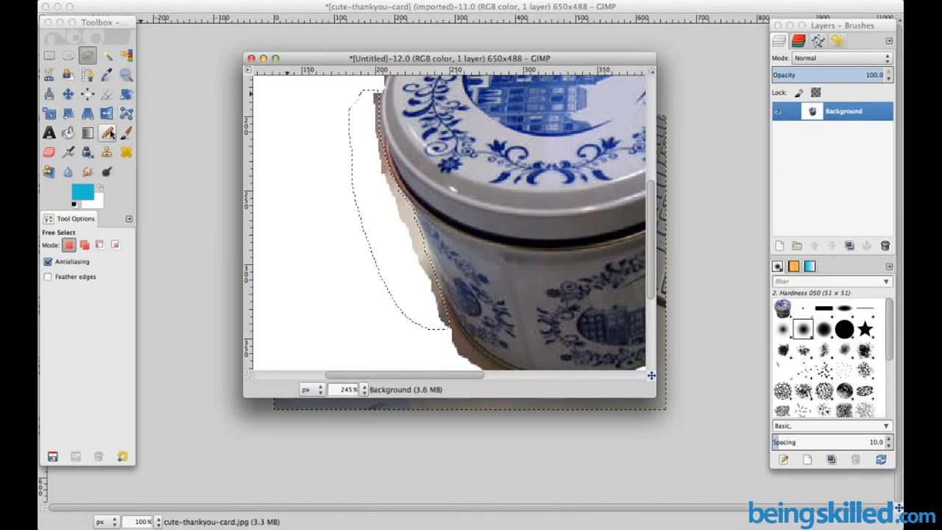
# Step: Erase the leftover background inside the selection along the tin's left edge, and clear the selection
pyautogui.click(48, 152)
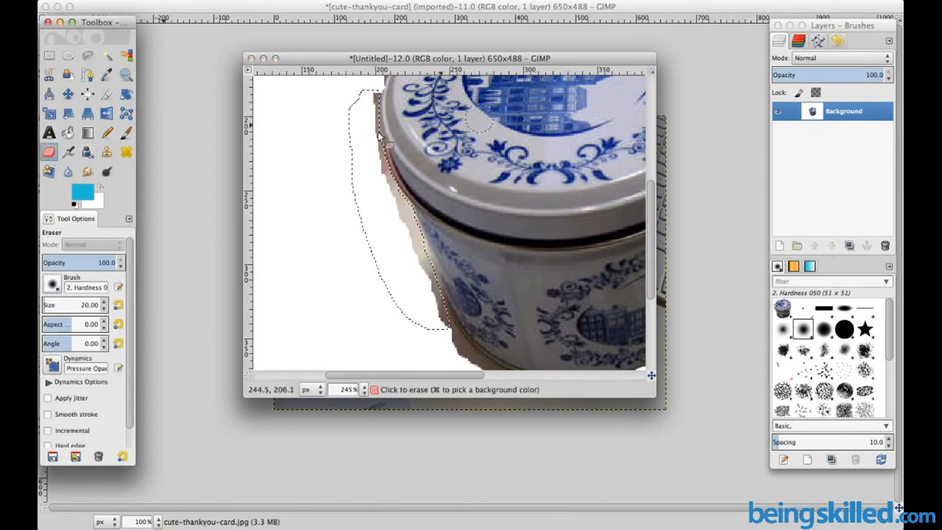
pyautogui.moveTo(358, 99)
pyautogui.mouseDown()
pyautogui.moveTo(420, 250)
pyautogui.moveTo(452, 279)
pyautogui.moveTo(456, 305)
pyautogui.moveTo(397, 217)
pyautogui.moveTo(457, 329)
pyautogui.moveTo(419, 259)
pyautogui.moveTo(441, 324)
pyautogui.moveTo(391, 234)
pyautogui.moveTo(367, 123)
pyautogui.moveTo(380, 142)
pyautogui.mouseUp()
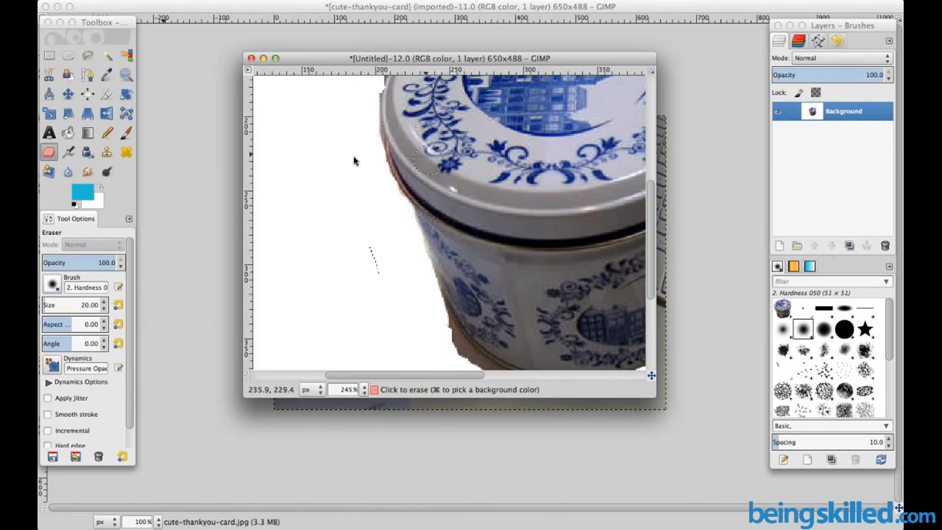
pyautogui.click(383, 229)
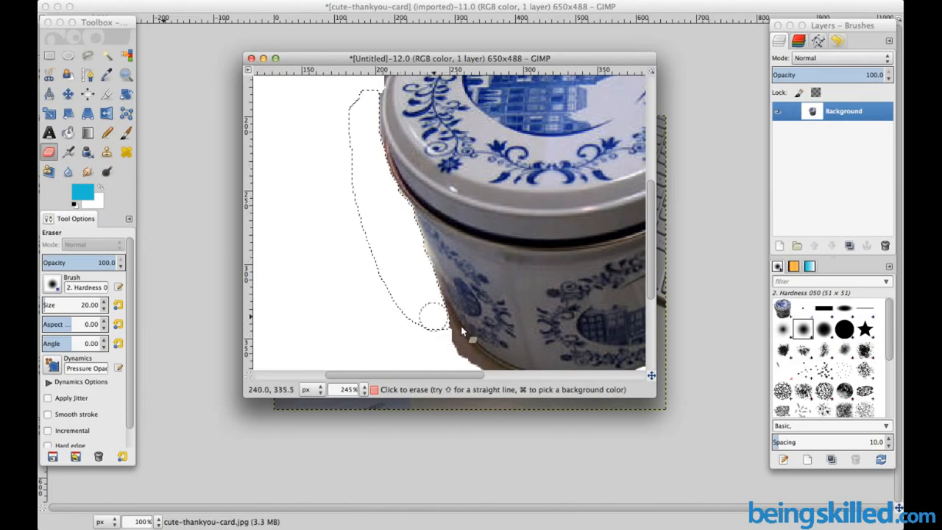
pyautogui.click(49, 55)
pyautogui.click(322, 131)
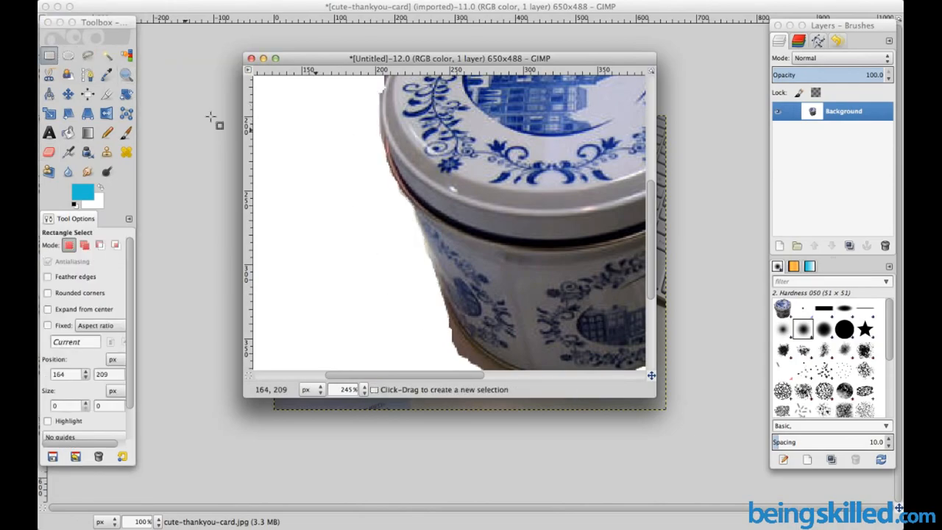
# Step: Erase the remaining background at the tin's lower-left edge with the Eraser, reducing the brush size to 7 for finer cleanup
pyautogui.click(50, 151)
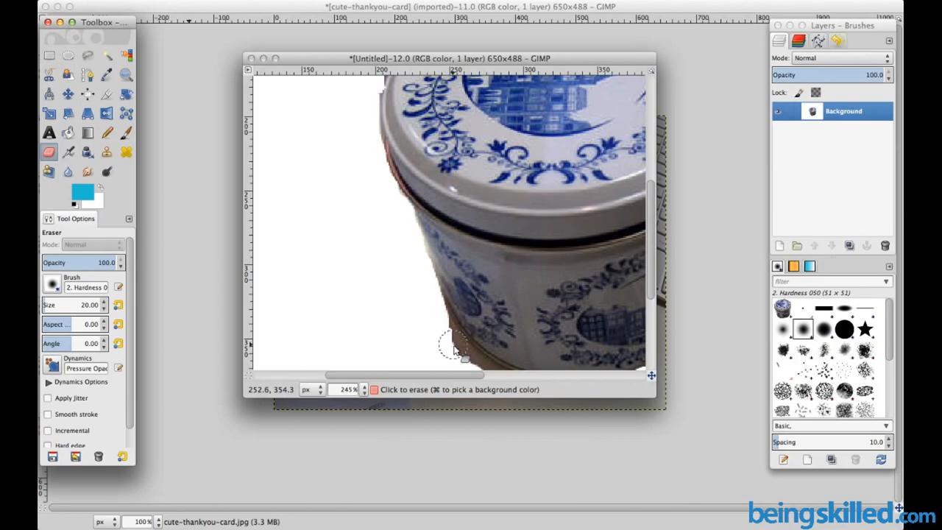
pyautogui.click(455, 351)
pyautogui.moveTo(459, 356)
pyautogui.mouseDown()
pyautogui.moveTo(437, 318)
pyautogui.moveTo(391, 289)
pyautogui.mouseUp()
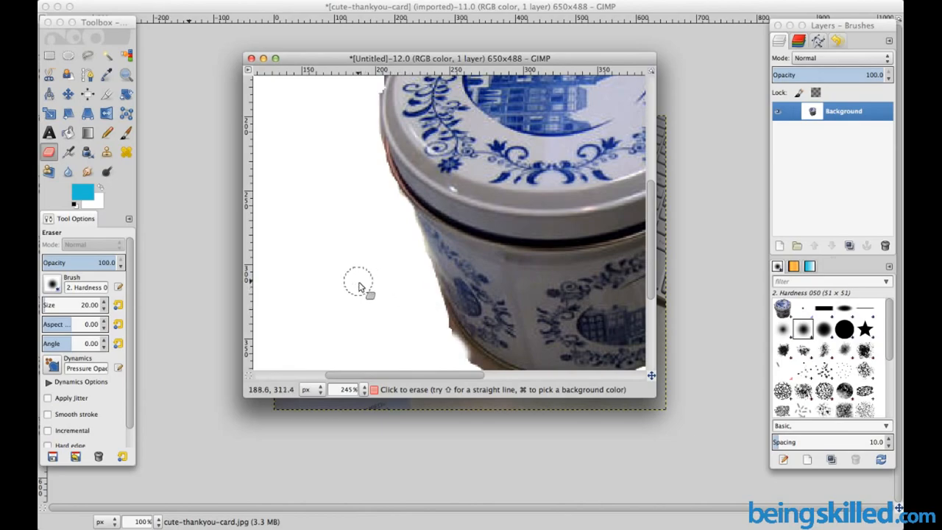
pyautogui.click(105, 308)
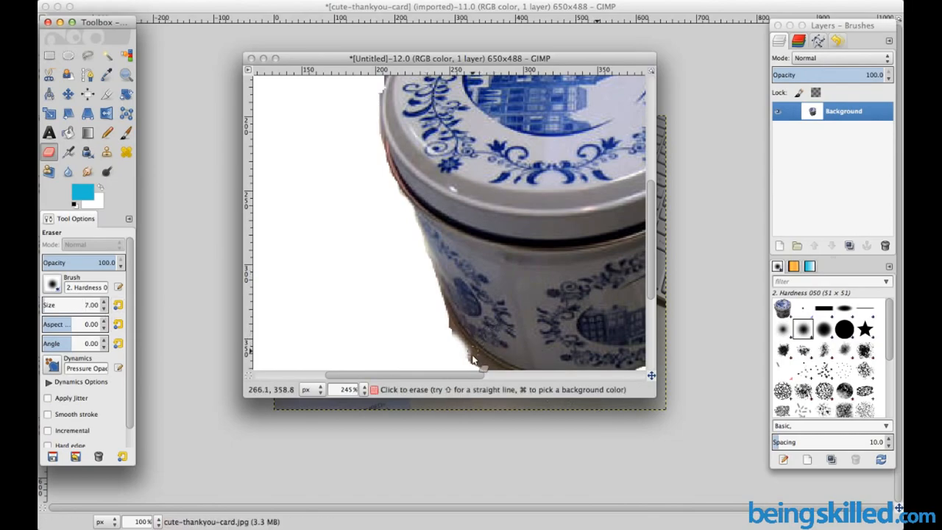
# Step: Erase the leftover background along the tin's lower-left edge and base with the size 7 Eraser
pyautogui.moveTo(472, 358)
pyautogui.mouseDown()
pyautogui.moveTo(447, 334)
pyautogui.moveTo(482, 359)
pyautogui.moveTo(471, 357)
pyautogui.mouseUp()
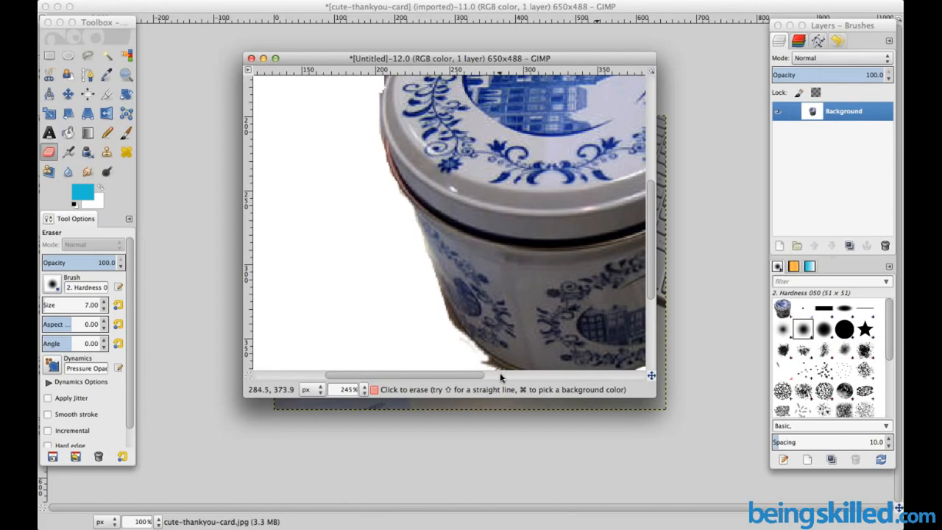
pyautogui.scroll(-5, 530, 303)
pyautogui.scroll(5, 529, 302)
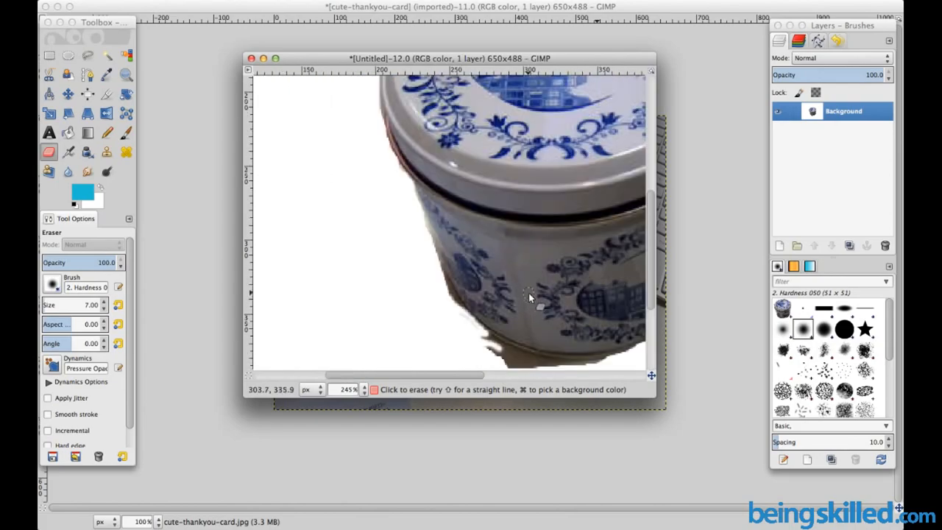
pyautogui.scroll(-5, 529, 293)
pyautogui.hscroll(5, 529, 293)
pyautogui.scroll(3, 388, 271)
pyautogui.hscroll(-3, 388, 271)
pyautogui.moveTo(394, 275)
pyautogui.mouseDown()
pyautogui.moveTo(439, 291)
pyautogui.moveTo(342, 277)
pyautogui.moveTo(408, 304)
pyautogui.moveTo(434, 296)
pyautogui.moveTo(398, 287)
pyautogui.moveTo(427, 296)
pyautogui.moveTo(395, 273)
pyautogui.moveTo(424, 287)
pyautogui.moveTo(386, 282)
pyautogui.moveTo(423, 288)
pyautogui.moveTo(399, 294)
pyautogui.moveTo(479, 301)
pyautogui.moveTo(431, 293)
pyautogui.moveTo(512, 297)
pyautogui.moveTo(561, 284)
pyautogui.moveTo(576, 273)
pyautogui.moveTo(556, 278)
pyautogui.moveTo(575, 267)
pyautogui.moveTo(555, 277)
pyautogui.moveTo(591, 250)
pyautogui.moveTo(491, 295)
pyautogui.moveTo(447, 292)
pyautogui.moveTo(439, 288)
pyautogui.moveTo(508, 291)
pyautogui.moveTo(439, 290)
pyautogui.moveTo(397, 273)
pyautogui.moveTo(355, 238)
pyautogui.moveTo(338, 196)
pyautogui.moveTo(400, 265)
pyautogui.moveTo(463, 292)
pyautogui.moveTo(372, 268)
pyautogui.moveTo(445, 286)
pyautogui.moveTo(391, 267)
pyautogui.moveTo(410, 286)
pyautogui.mouseUp()
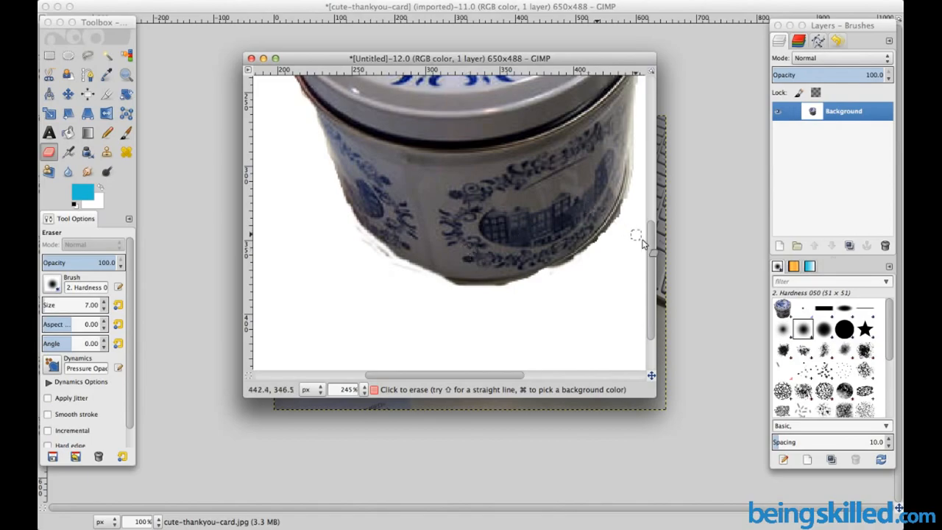
# Step: Erase the leftover background around the lid's left edge and along the right edge of the lid and upper body
pyautogui.scroll(5, 642, 244)
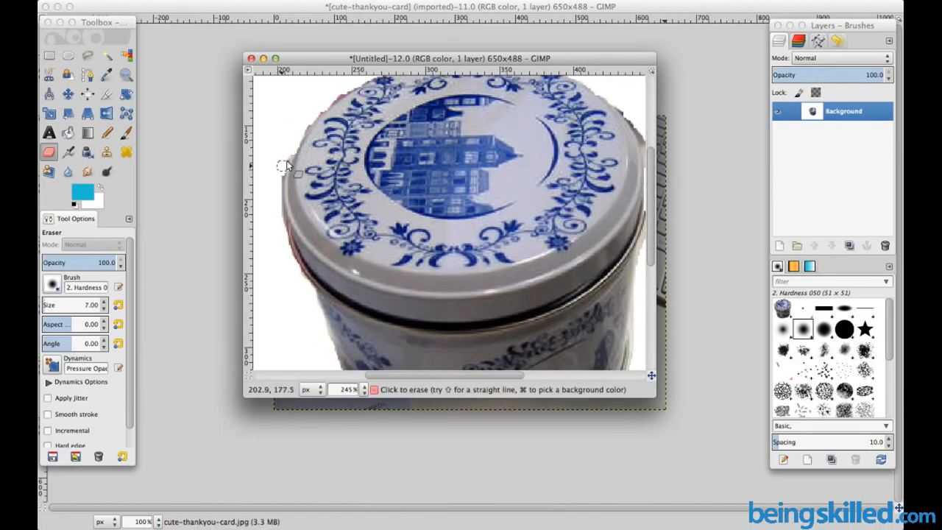
pyautogui.moveTo(284, 180)
pyautogui.mouseDown()
pyautogui.moveTo(283, 221)
pyautogui.moveTo(318, 324)
pyautogui.mouseUp()
pyautogui.moveTo(348, 89); pyautogui.dragTo(297, 148)
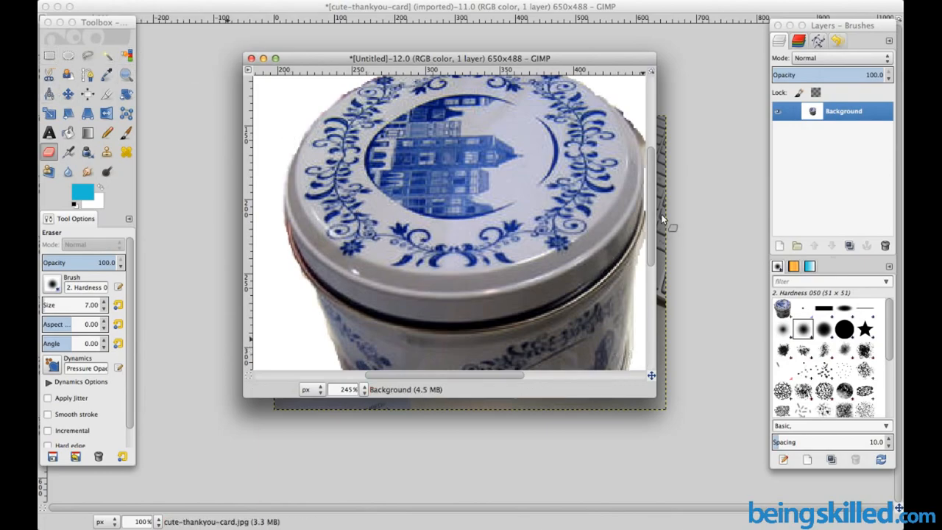
pyautogui.moveTo(471, 377); pyautogui.dragTo(515, 374)
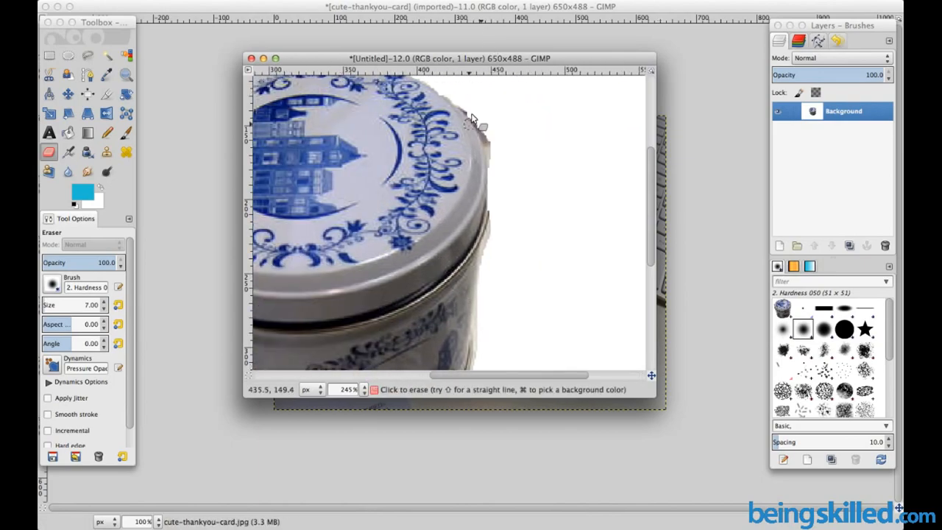
pyautogui.moveTo(466, 107)
pyautogui.mouseDown()
pyautogui.moveTo(495, 153)
pyautogui.moveTo(460, 102)
pyautogui.moveTo(494, 158)
pyautogui.moveTo(496, 230)
pyautogui.moveTo(482, 261)
pyautogui.moveTo(500, 149)
pyautogui.moveTo(490, 112)
pyautogui.moveTo(462, 104)
pyautogui.moveTo(491, 166)
pyautogui.moveTo(493, 218)
pyautogui.moveTo(475, 257)
pyautogui.moveTo(485, 260)
pyautogui.moveTo(486, 287)
pyautogui.moveTo(475, 239)
pyautogui.moveTo(470, 271)
pyautogui.moveTo(486, 252)
pyautogui.mouseUp()
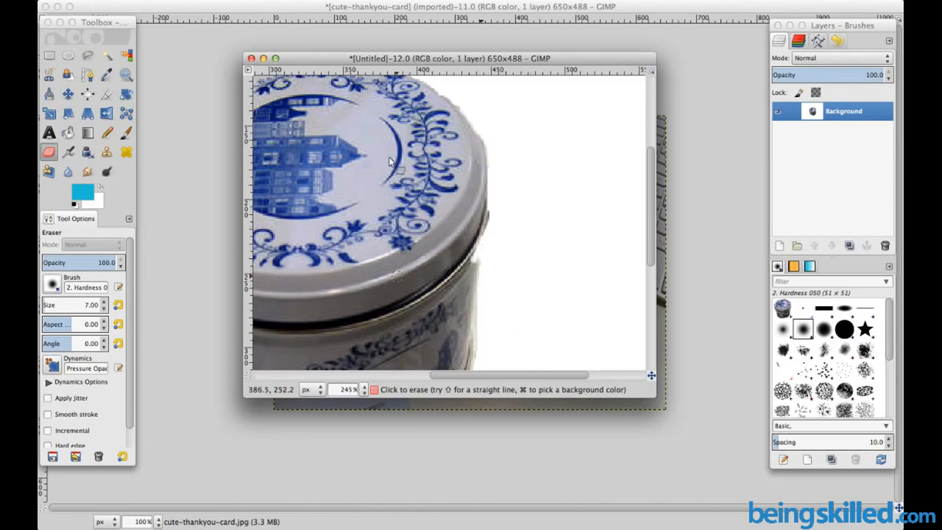
# Step: Undo the last three eraser strokes on the tin's right side
pyautogui.click(144, 2)
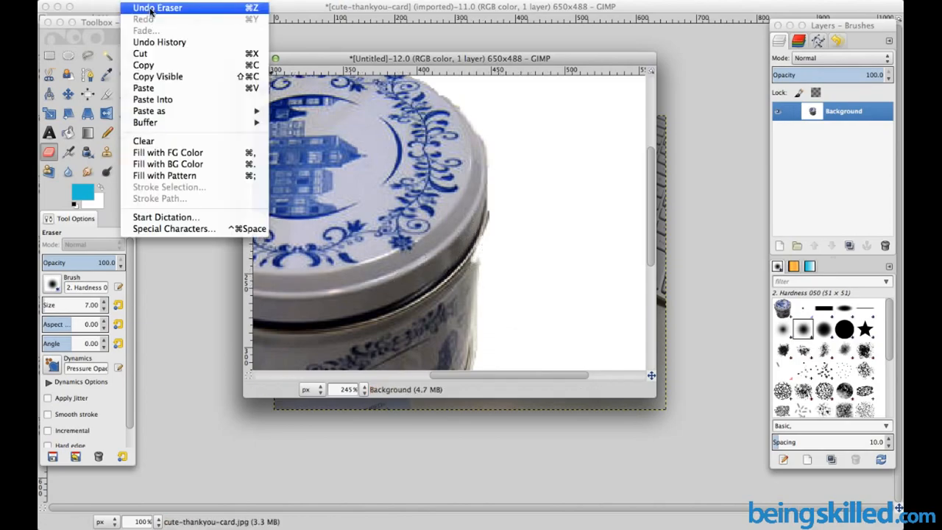
pyautogui.click(151, 9)
pyautogui.click(147, 2)
pyautogui.click(152, 9)
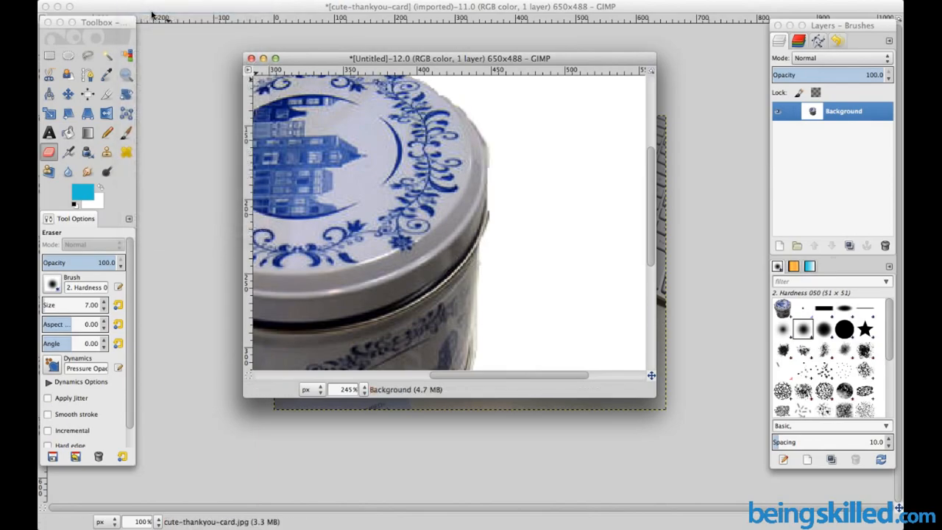
pyautogui.click(140, 2)
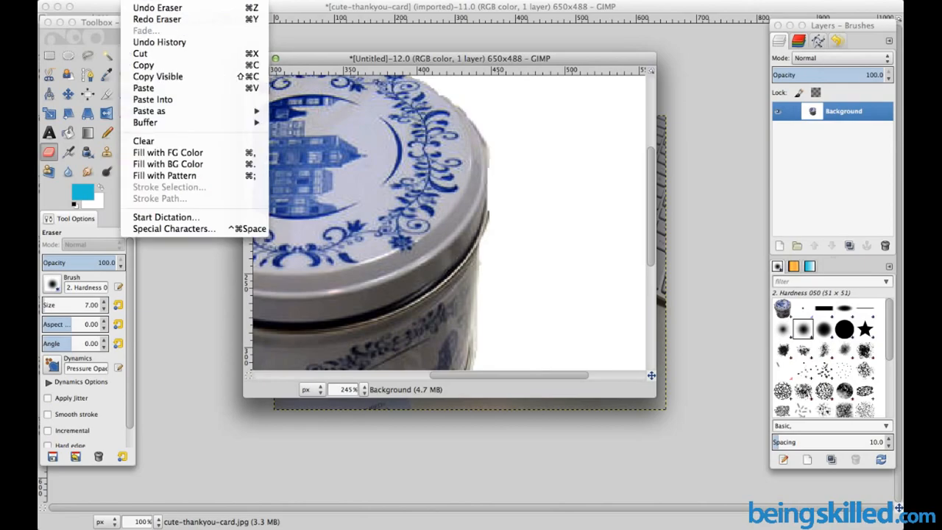
pyautogui.click(144, 7)
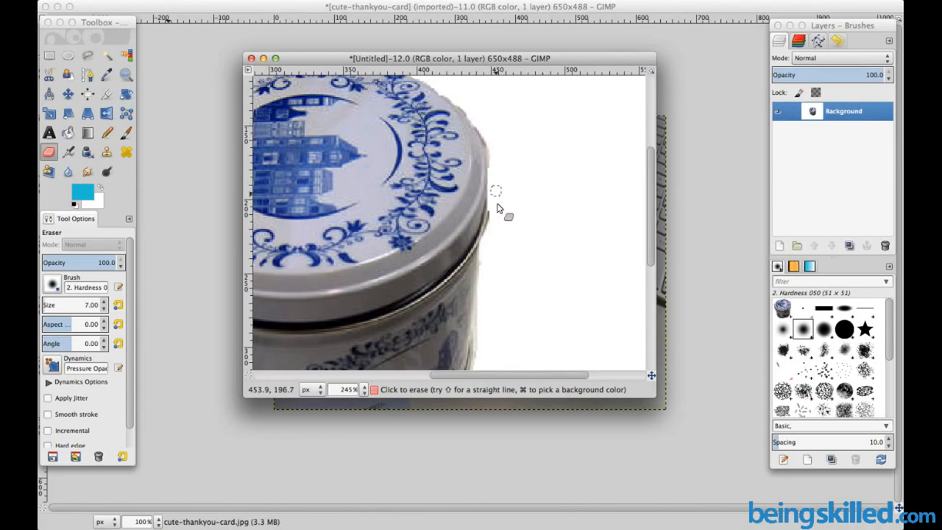
# Step: Erase the leftover background along the tin's lower-right edge and base to smooth its outline
pyautogui.scroll(-5, 497, 233)
pyautogui.scroll(3, 490, 220)
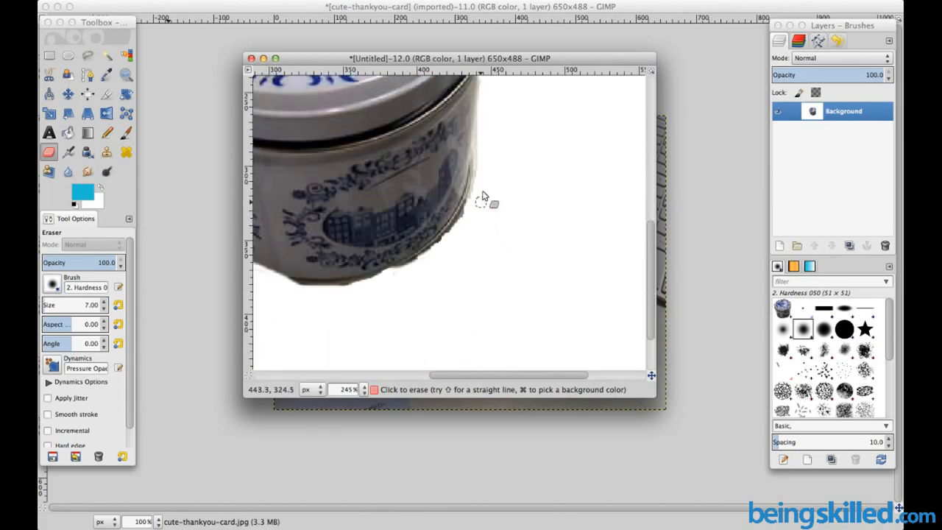
pyautogui.moveTo(438, 255)
pyautogui.mouseDown()
pyautogui.moveTo(363, 287)
pyautogui.moveTo(301, 287)
pyautogui.moveTo(376, 284)
pyautogui.moveTo(423, 259)
pyautogui.mouseUp()
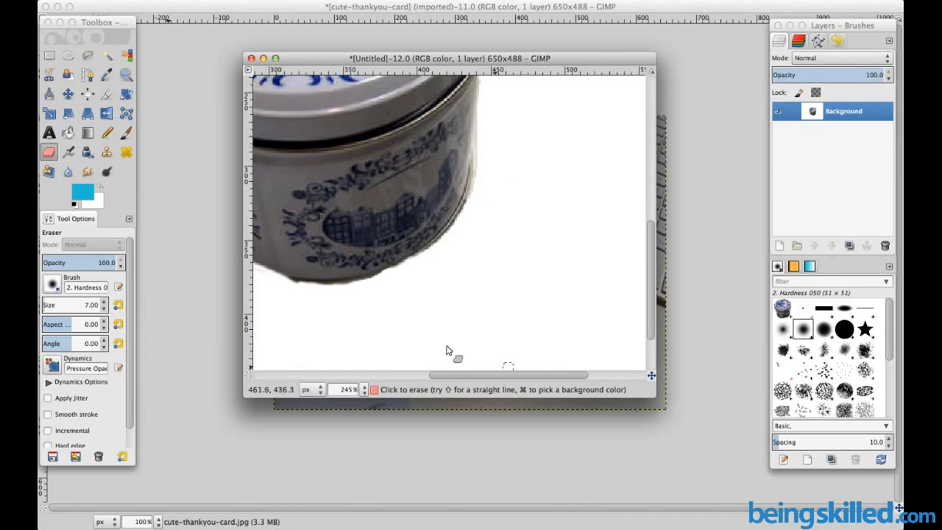
# Step: Zoom the tin image out to 100% with the Zoom tool to view the whole cleaned-up tin
pyautogui.click(126, 74)
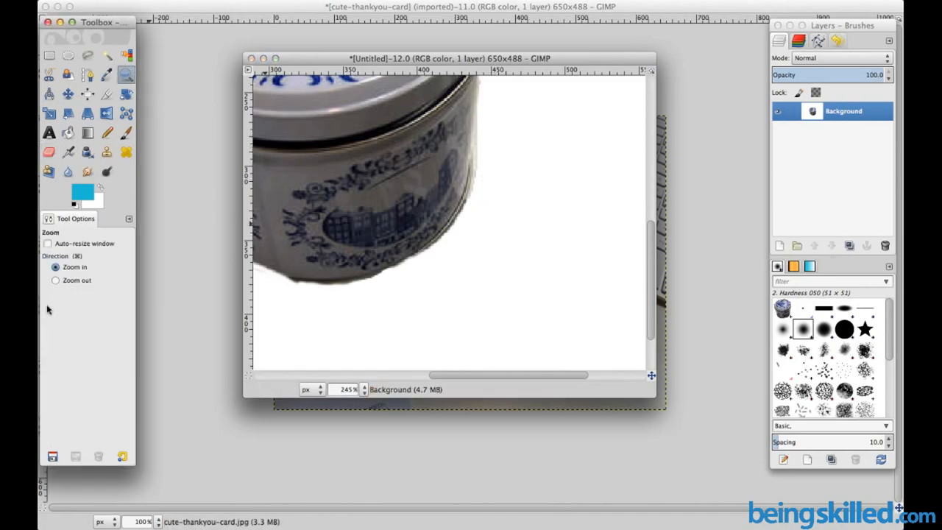
pyautogui.click(67, 281)
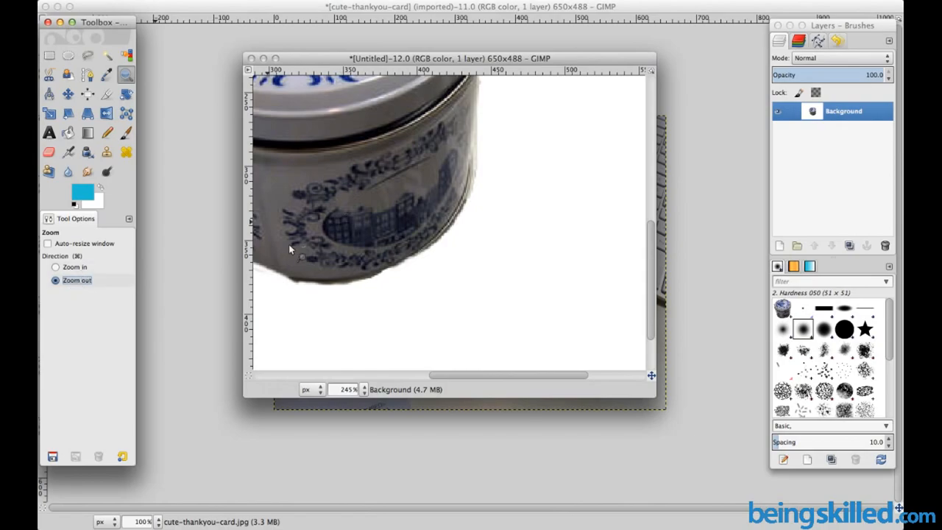
pyautogui.click(362, 229)
pyautogui.click(424, 168)
pyautogui.click(420, 171)
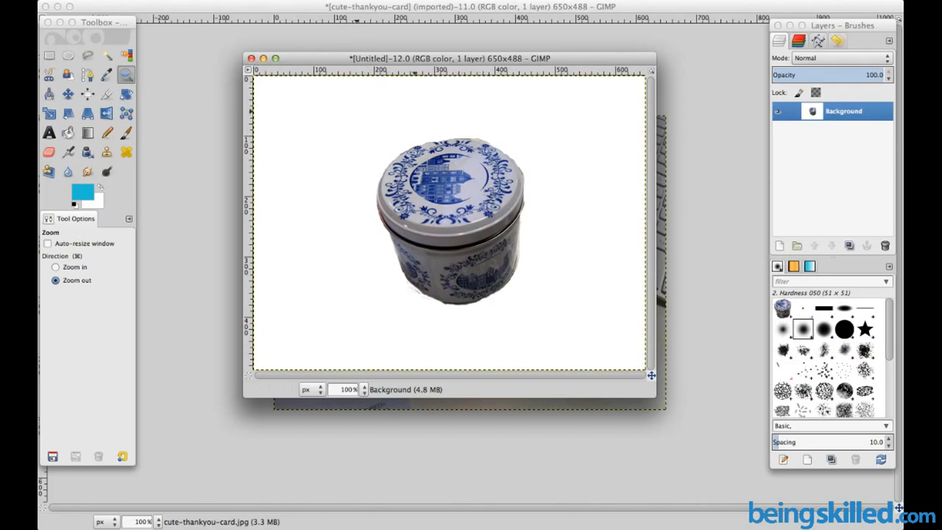
# Step: Apply the Supernova light filter to the tin image, centred at 128, 128 px with radius 20 and 100 spokes
pyautogui.click(372, 2)
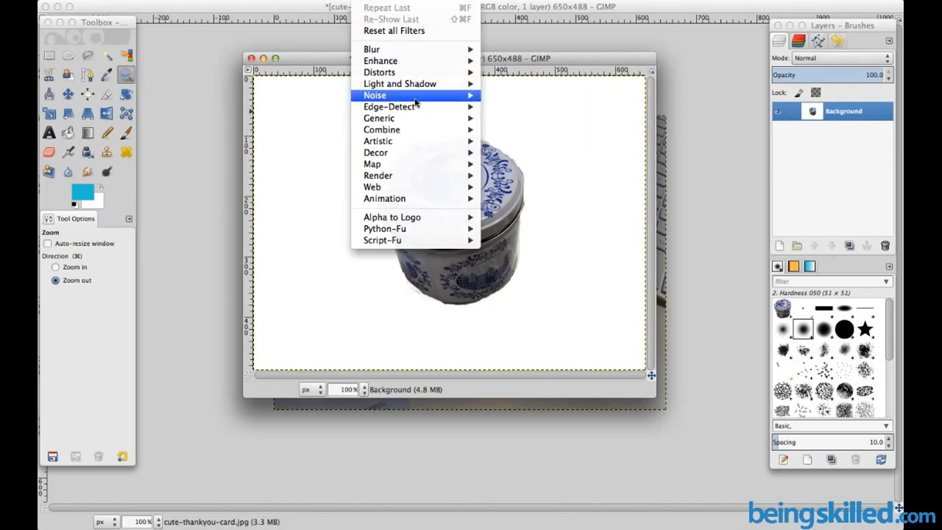
pyautogui.moveTo(422, 99)
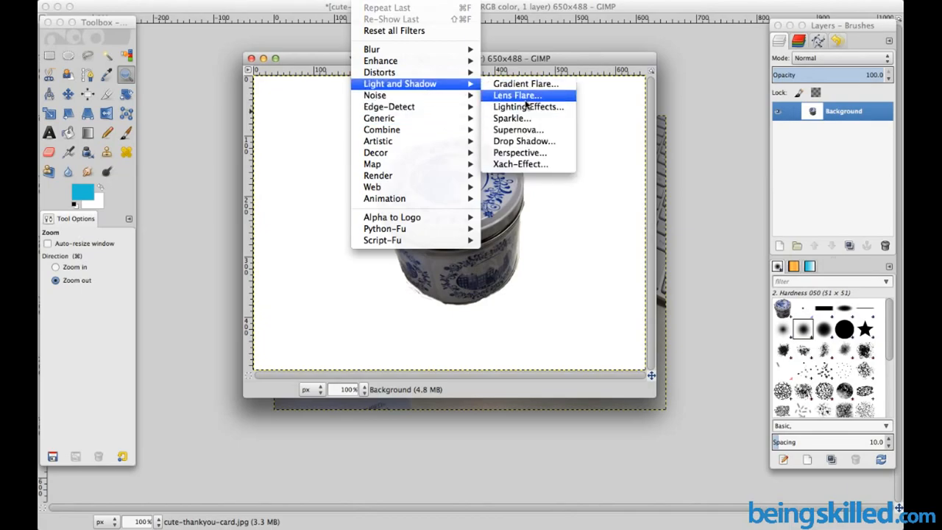
pyautogui.click(527, 131)
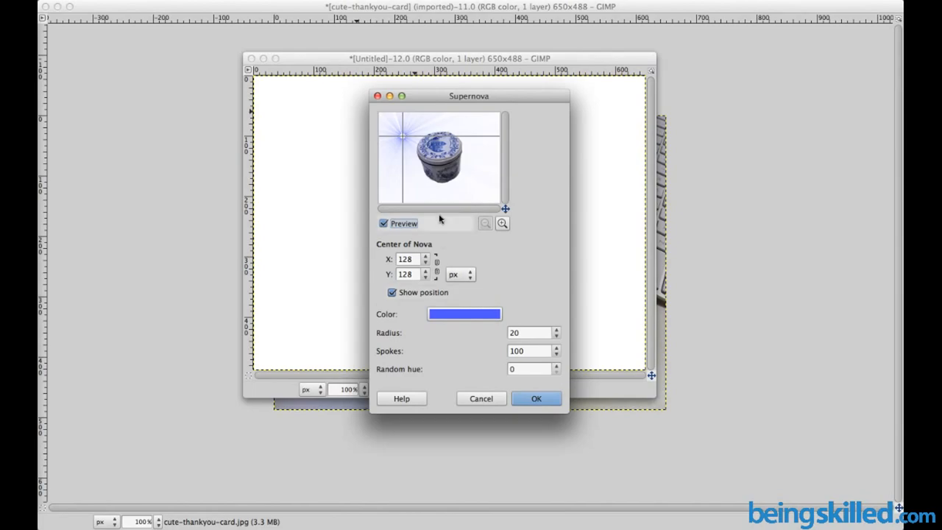
pyautogui.click(536, 402)
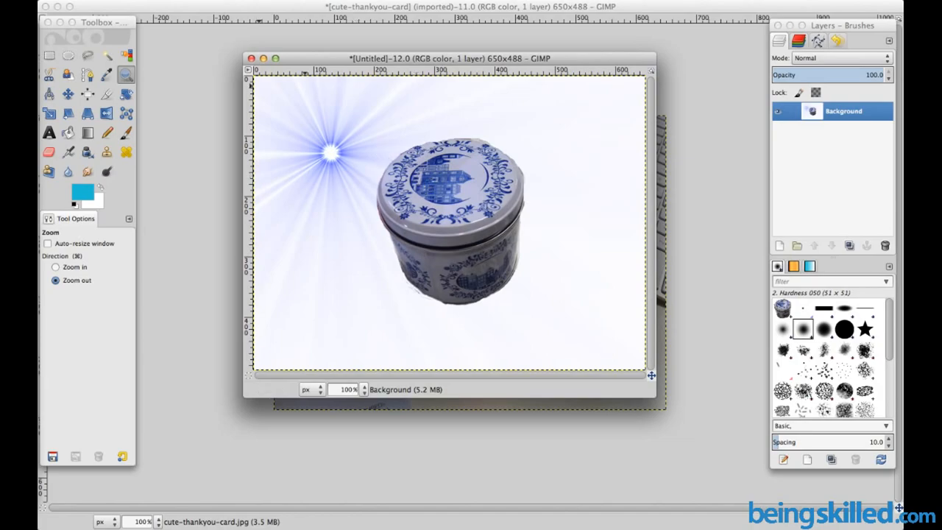
# Step: Undo the Supernova filter
pyautogui.click(126, 0)
pyautogui.click(151, 10)
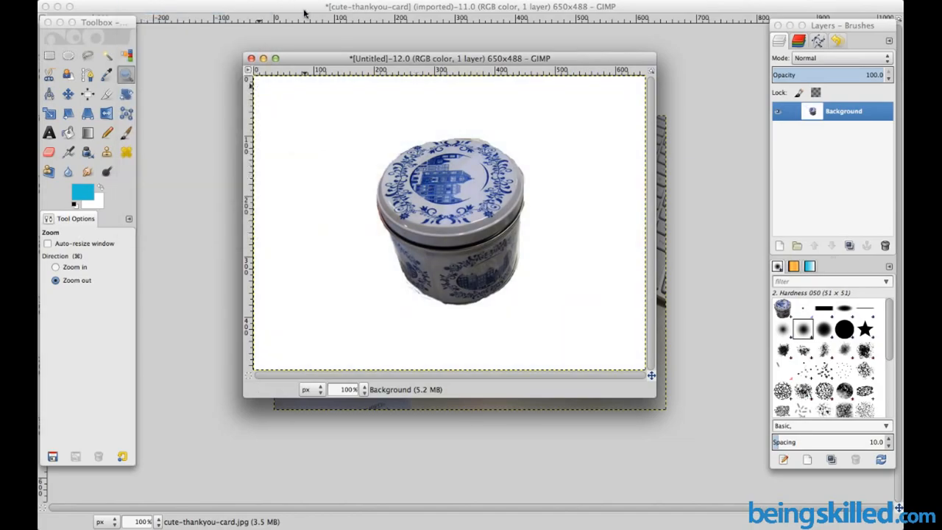
# Step: Apply the Cartoon artistic filter to the tin image with mask radius 7.00 and percent black 0.200, checking the tin in the preview
pyautogui.click(127, 0)
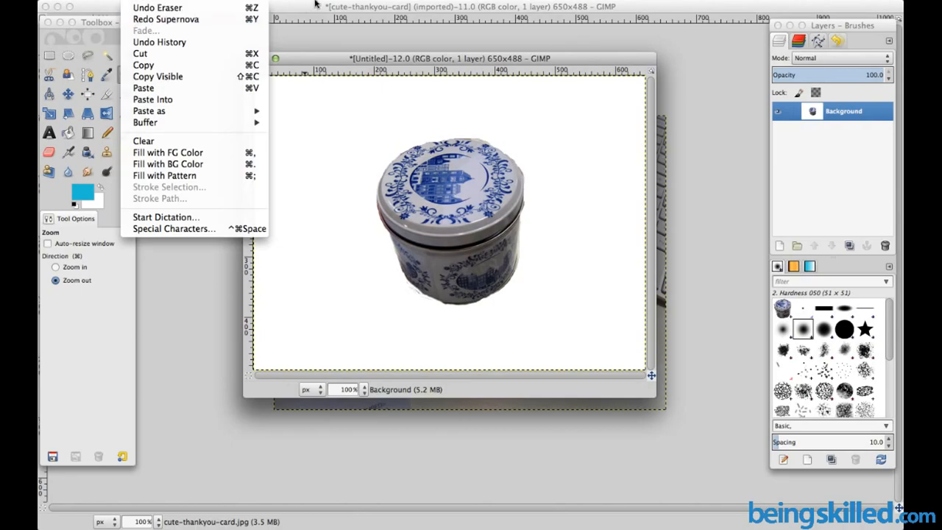
pyautogui.moveTo(412, 1)
pyautogui.moveTo(368, 2)
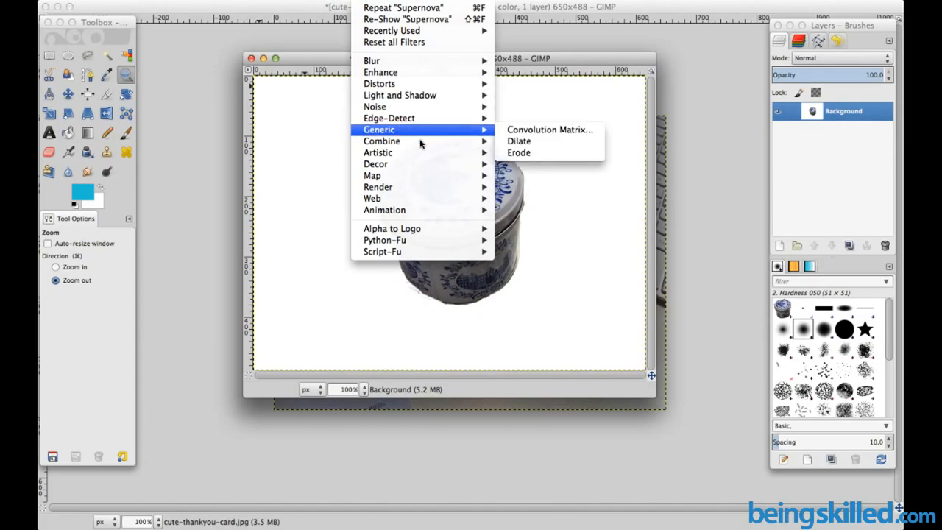
pyautogui.moveTo(416, 153)
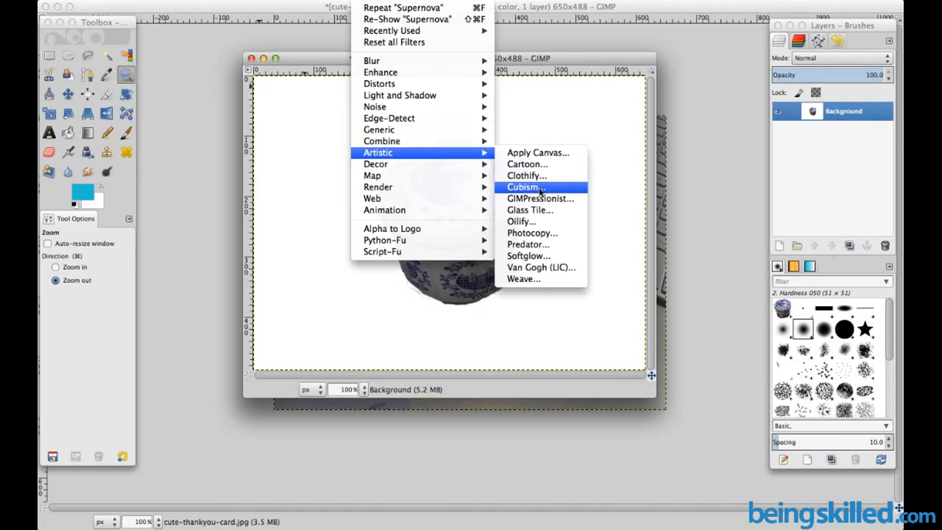
pyautogui.click(537, 164)
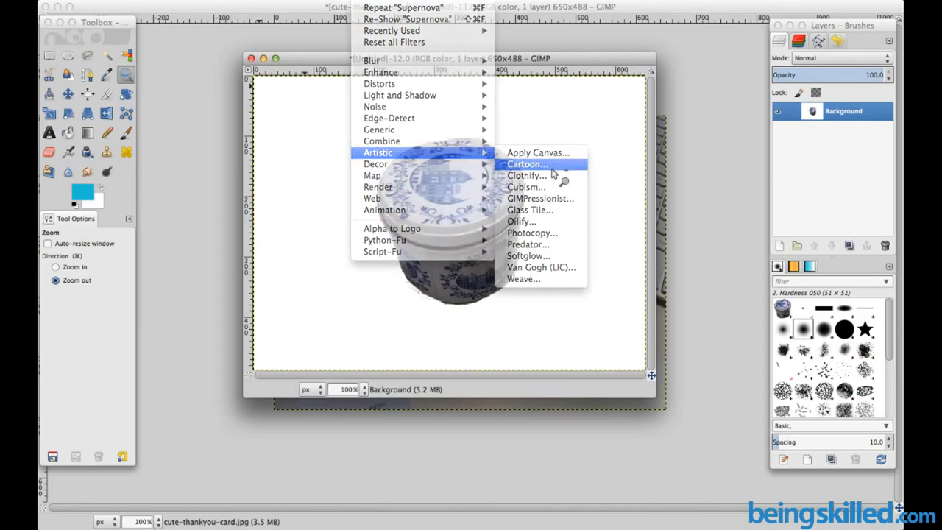
pyautogui.moveTo(431, 274); pyautogui.dragTo(475, 279)
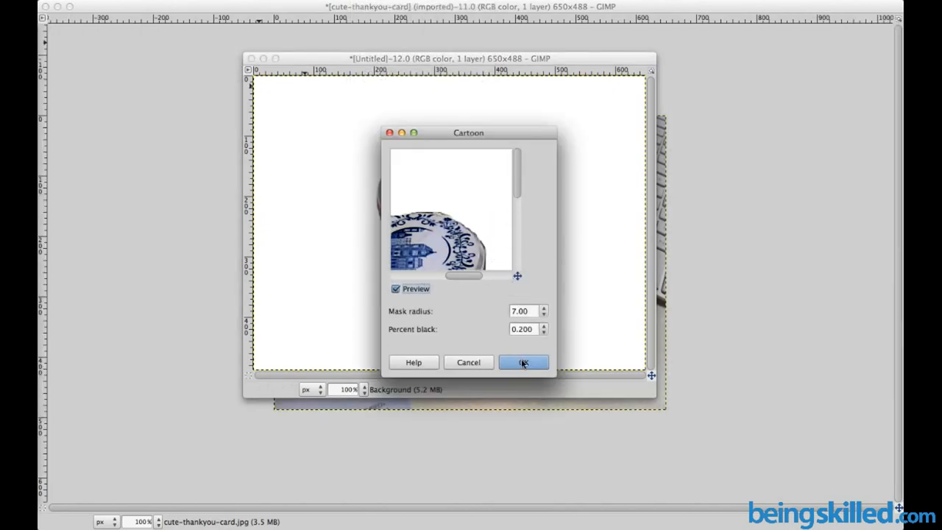
pyautogui.click(522, 363)
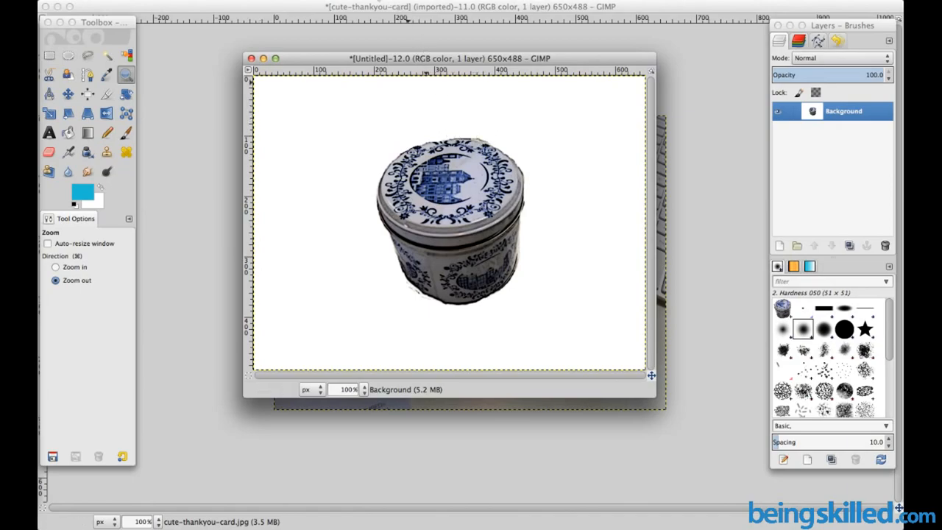
pyautogui.click(372, 2)
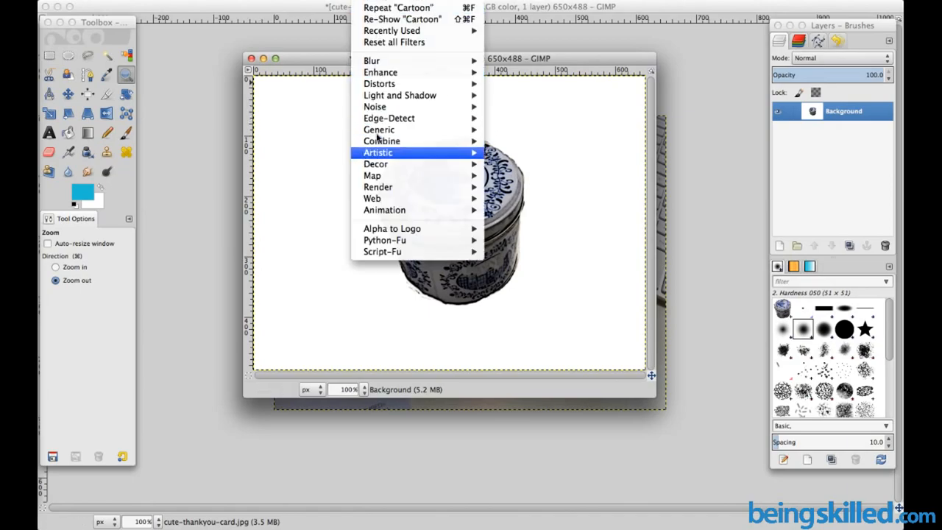
pyautogui.moveTo(377, 152)
pyautogui.click(333, 155)
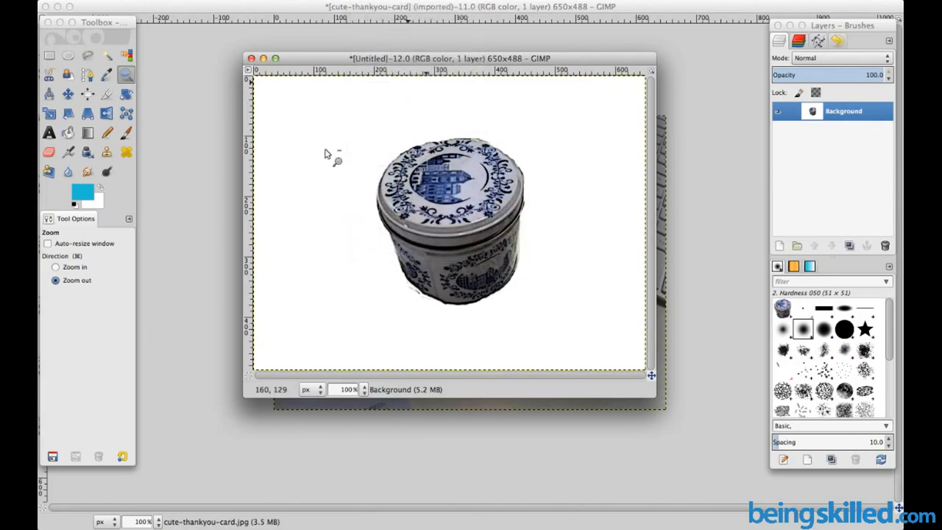
# Step: Switch to the cute-thankyou-card photo with the tin cut out and zoom it out to 50%
pyautogui.click(703, 195)
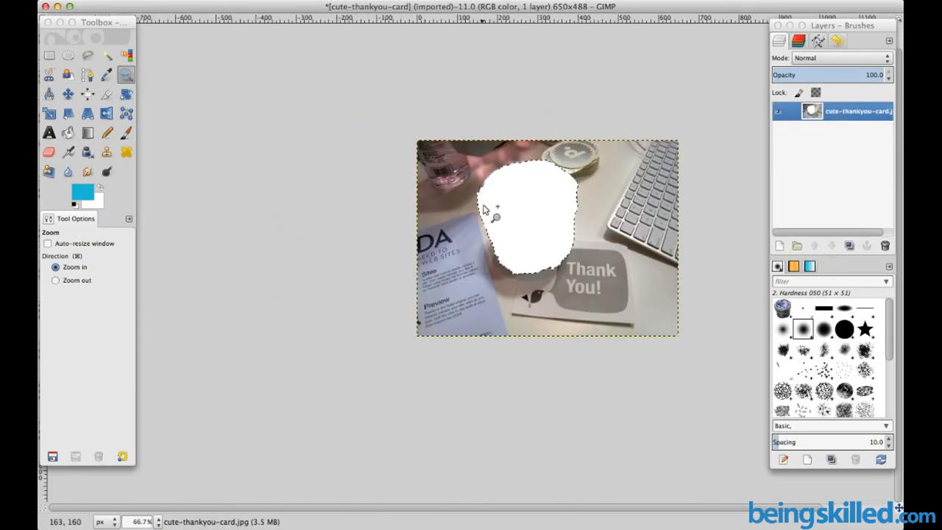
pyautogui.click(408, 116)
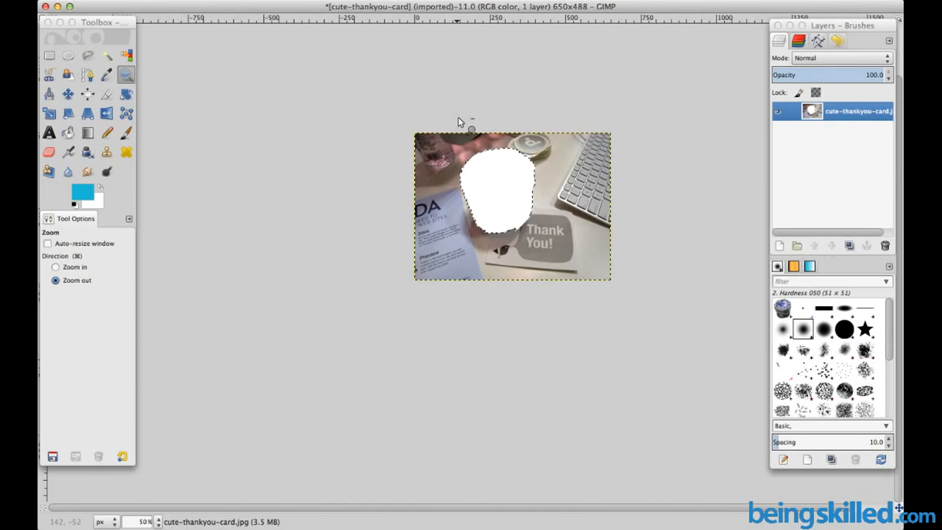
pyautogui.press('super')
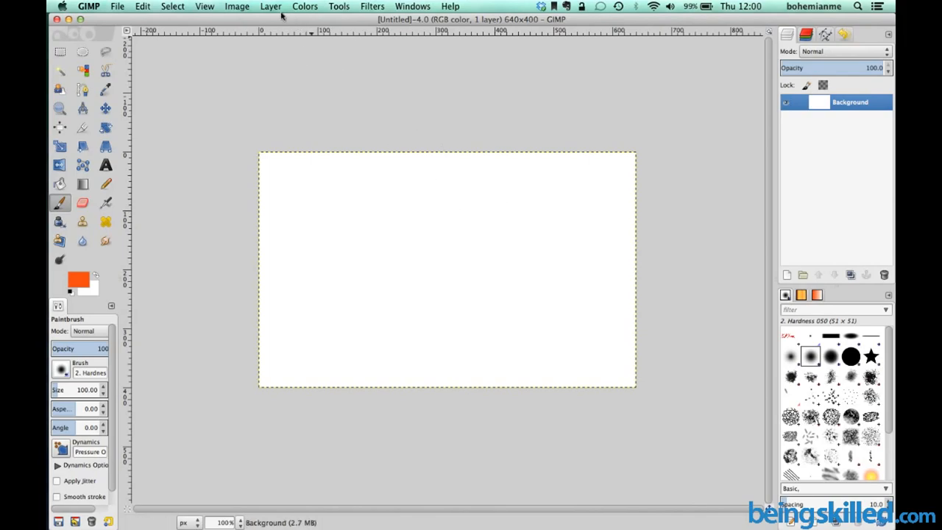
pyautogui.click(237, 6)
pyautogui.moveTo(305, 6)
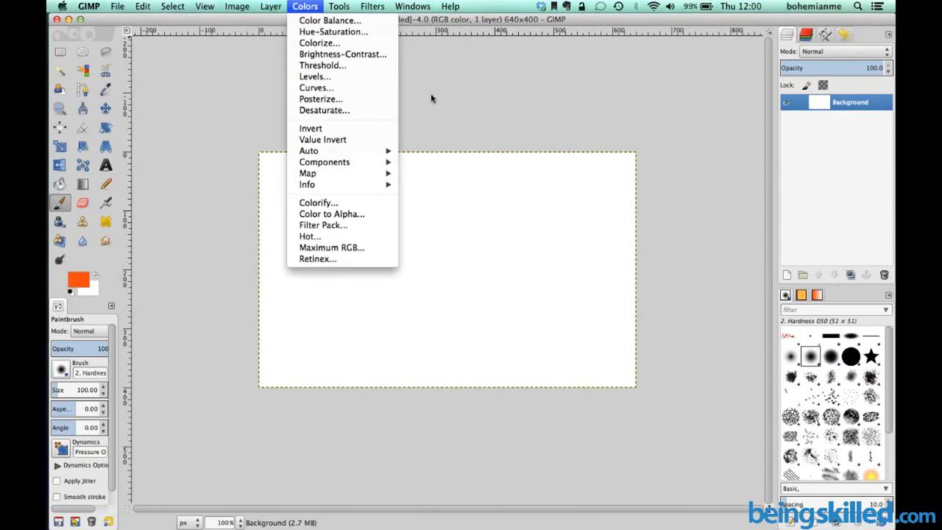
pyautogui.click(431, 95)
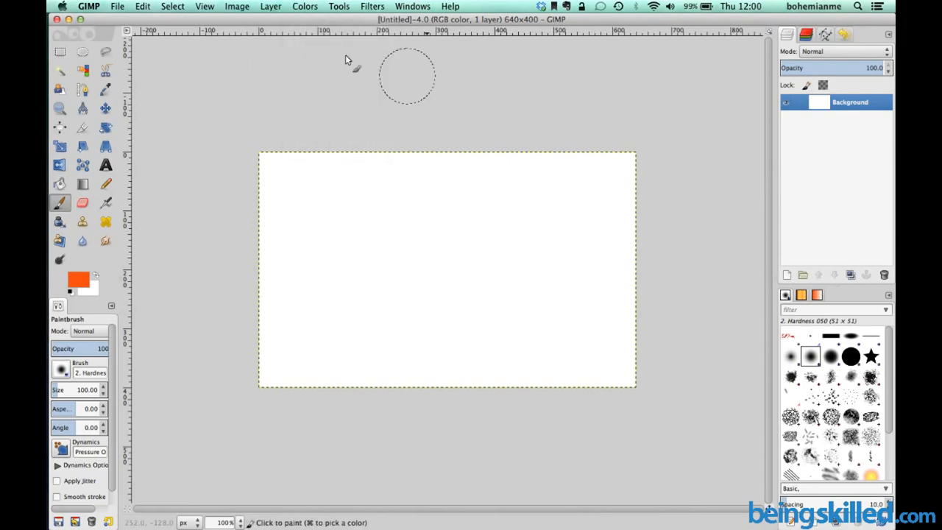
pyautogui.click(273, 9)
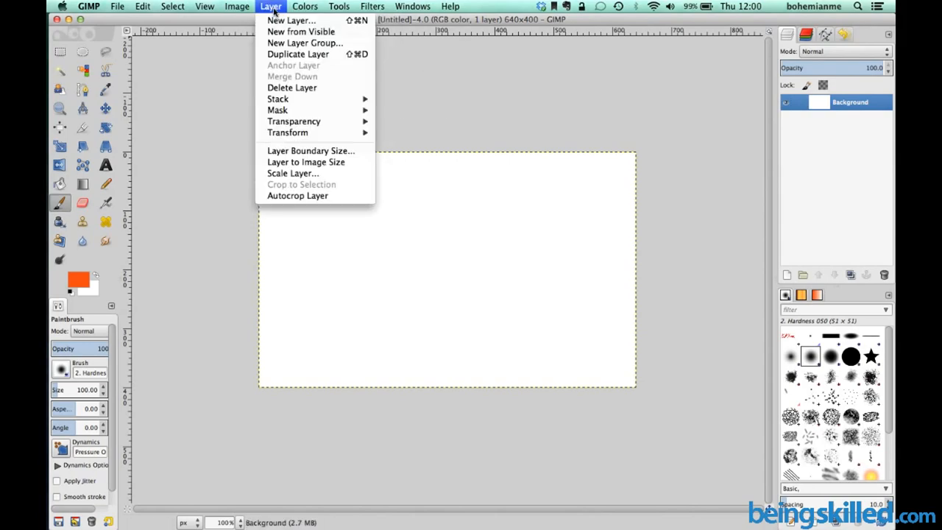
pyautogui.moveTo(353, 134)
pyautogui.click(888, 167)
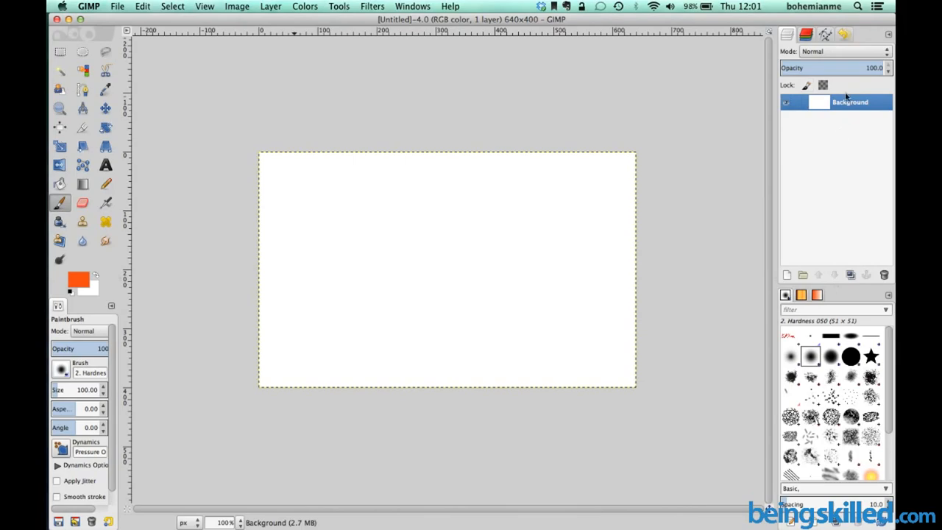
# Step: Add a 640 × 400 px layer named Layer 1, filled with the orange foreground color
pyautogui.click(788, 276)
pyautogui.moveTo(121, 19); pyautogui.dragTo(336, 61)
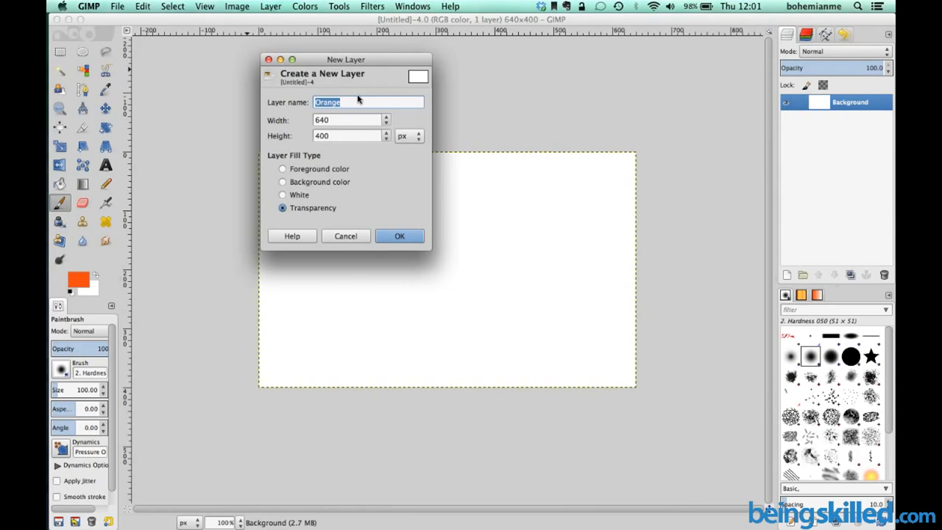
pyautogui.write('Layer 1')
pyautogui.click(309, 170)
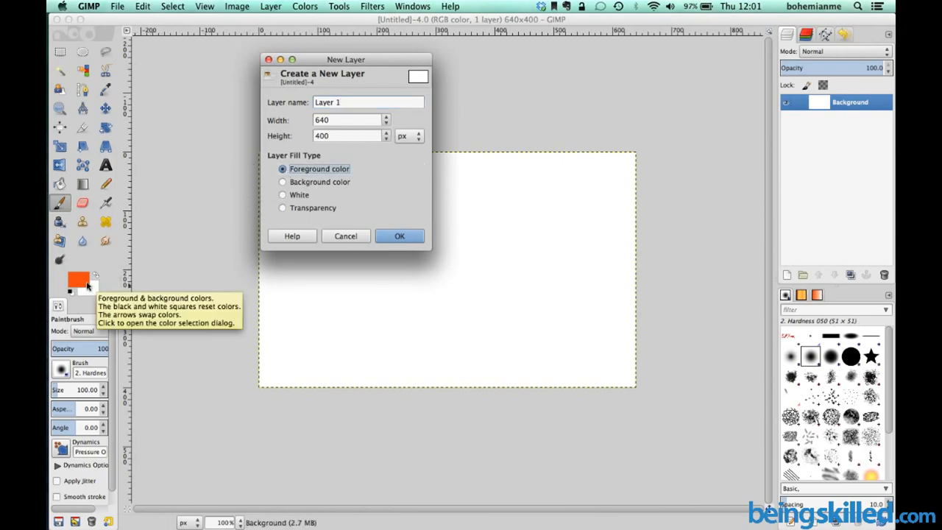
pyautogui.click(341, 184)
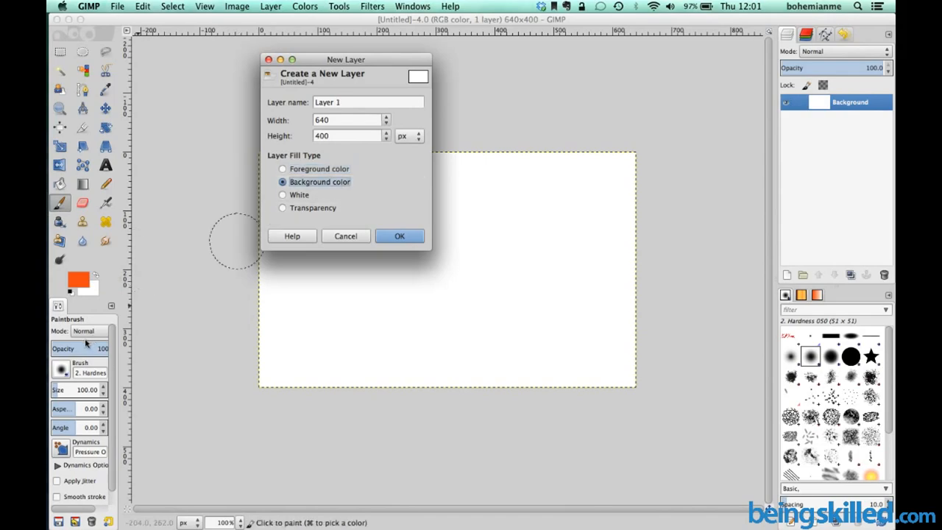
pyautogui.click(313, 196)
pyautogui.click(319, 210)
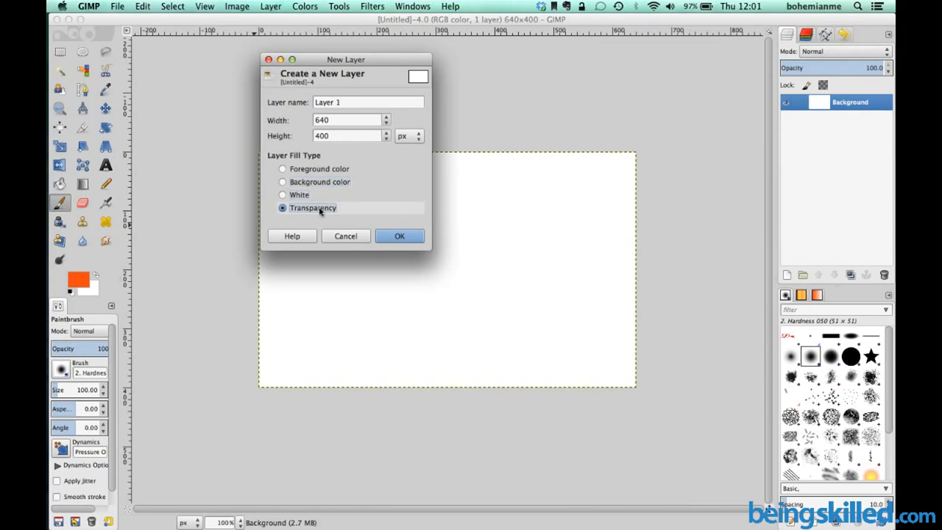
pyautogui.click(304, 172)
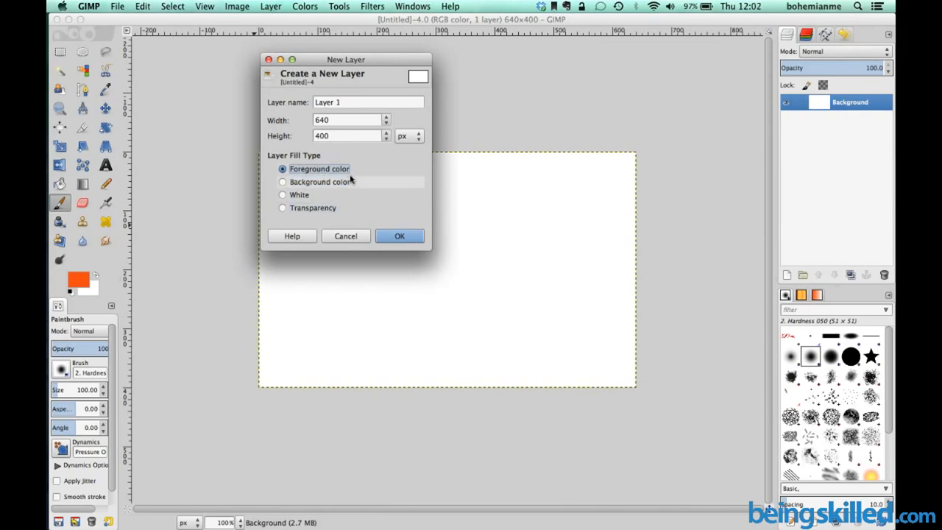
pyautogui.click(404, 241)
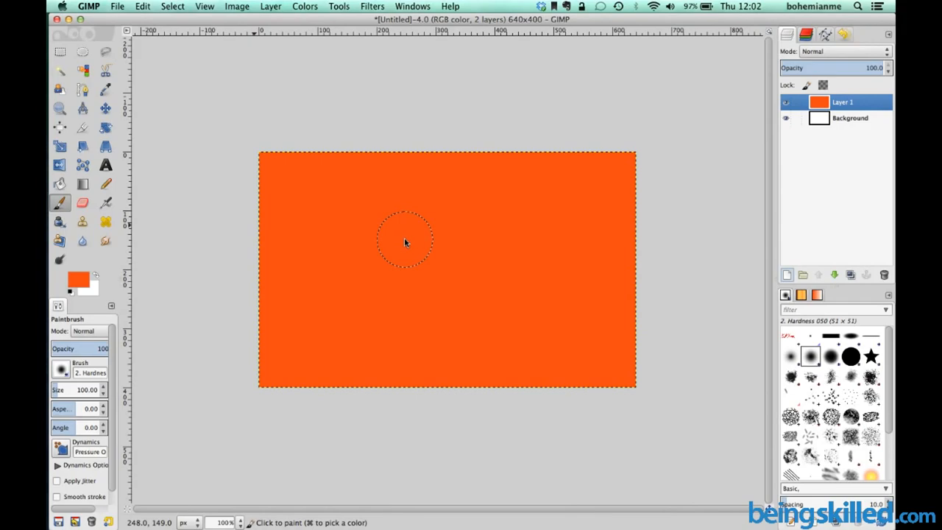
# Step: Add a new layer named Layer 2 above Layer 1, filled with the background color
pyautogui.click(788, 275)
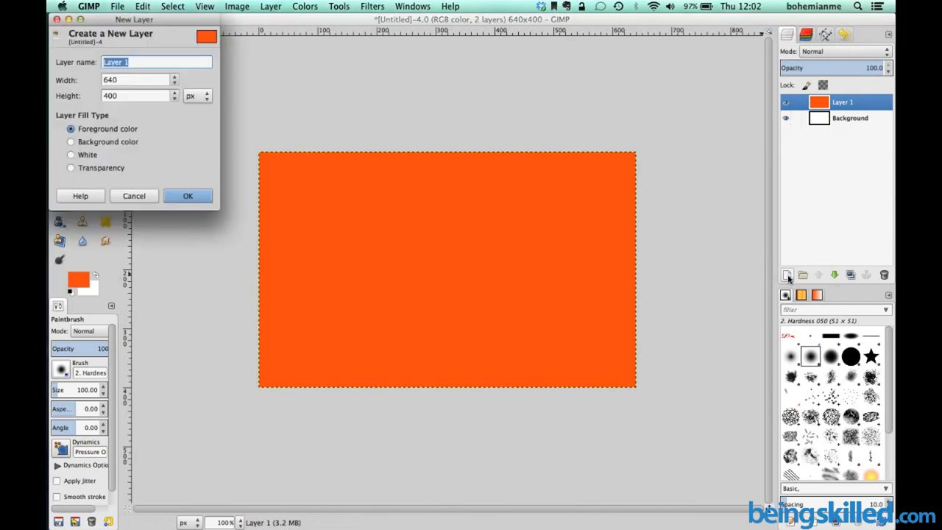
pyautogui.click(186, 64)
pyautogui.click(110, 141)
pyautogui.click(188, 196)
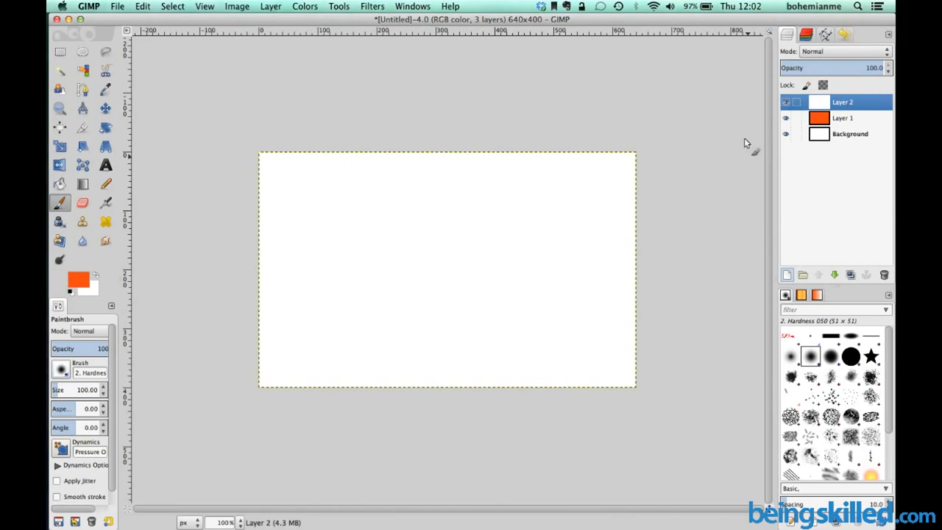
# Step: Change the background color to a light blue with a hue of about 193
pyautogui.click(91, 290)
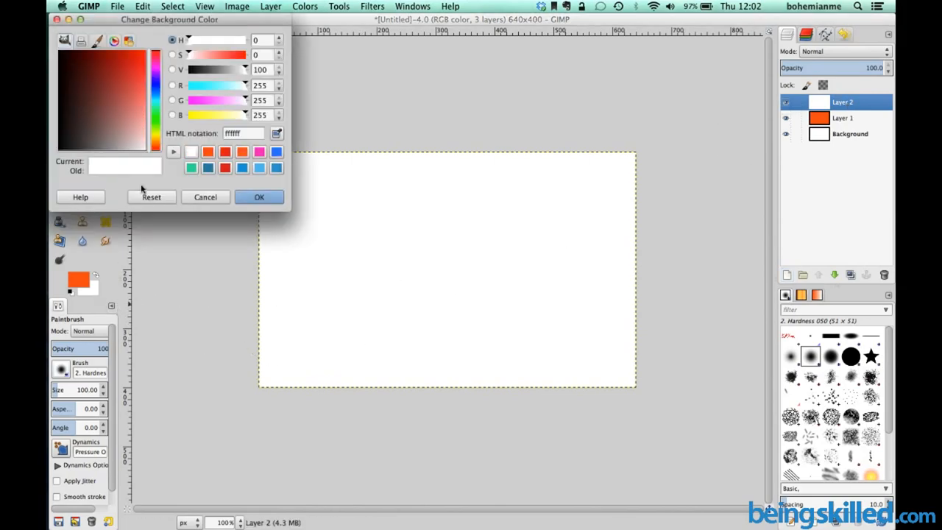
pyautogui.moveTo(157, 89); pyautogui.dragTo(156, 96)
pyautogui.click(136, 82)
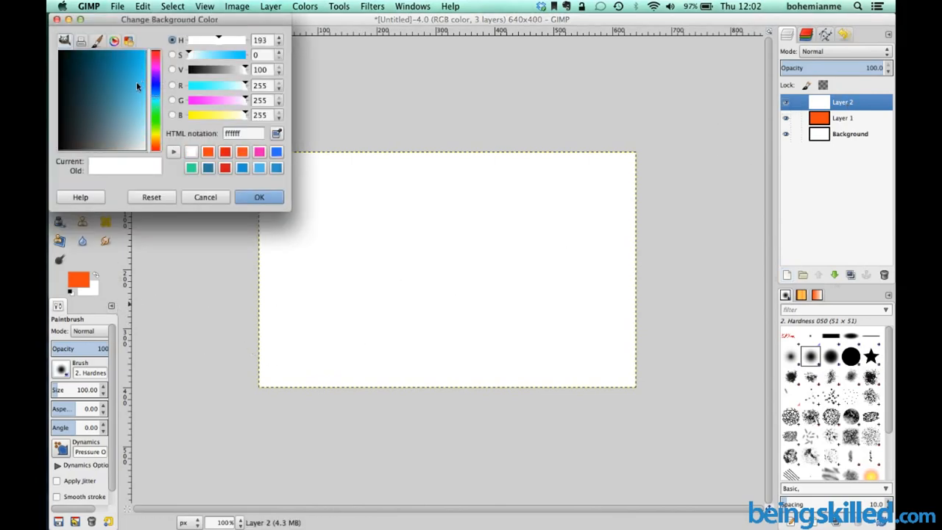
pyautogui.click(259, 197)
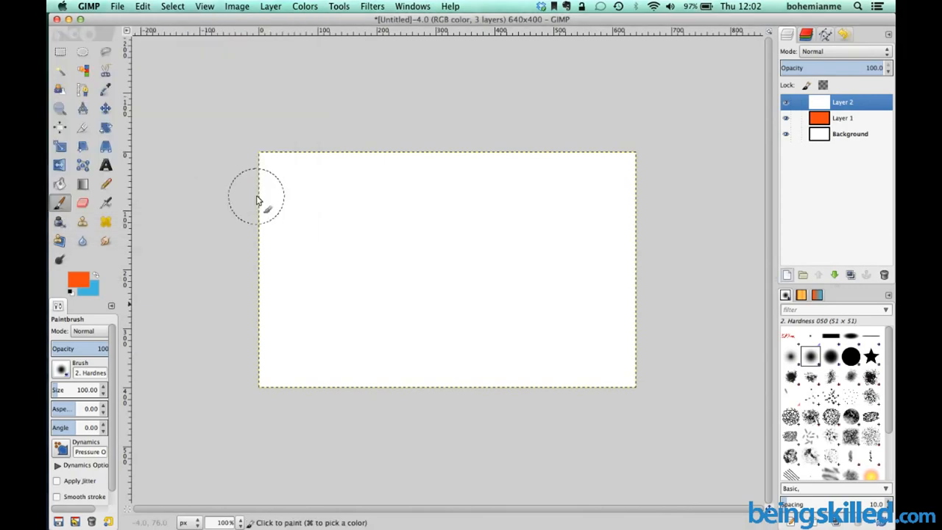
# Step: Add a new layer named Layer 3 at the top of the stack, filled with the blue background color
pyautogui.click(787, 275)
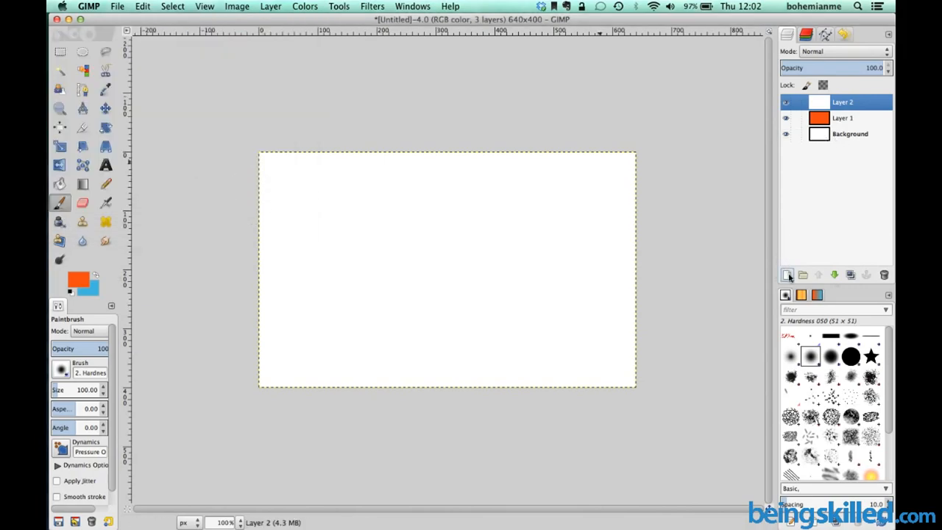
pyautogui.click(178, 64)
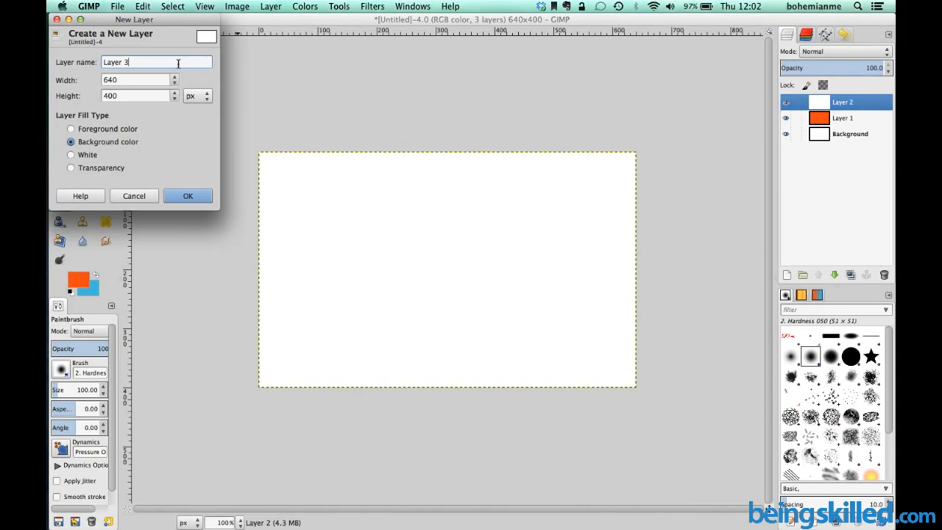
pyautogui.click(189, 196)
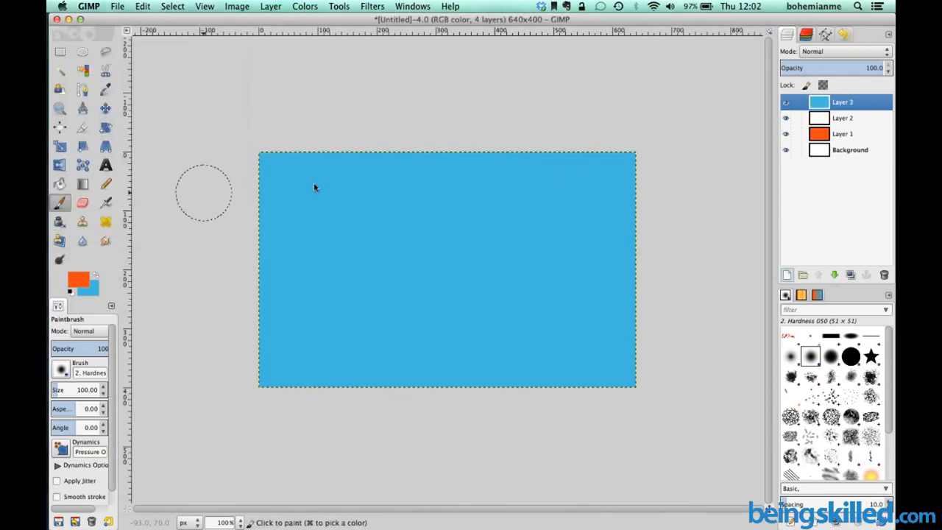
# Step: Add a new layer named Layer 4 above Layer 3 with the White fill type
pyautogui.click(787, 275)
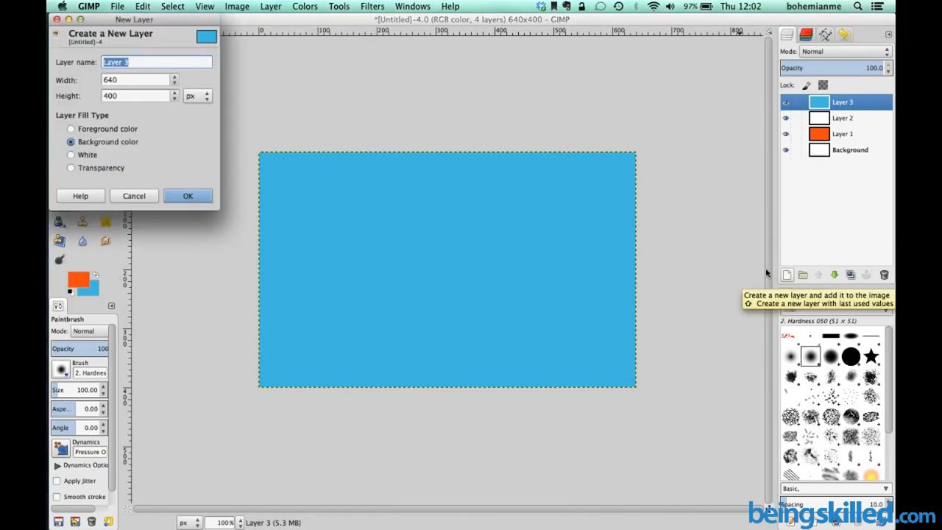
pyautogui.click(145, 62)
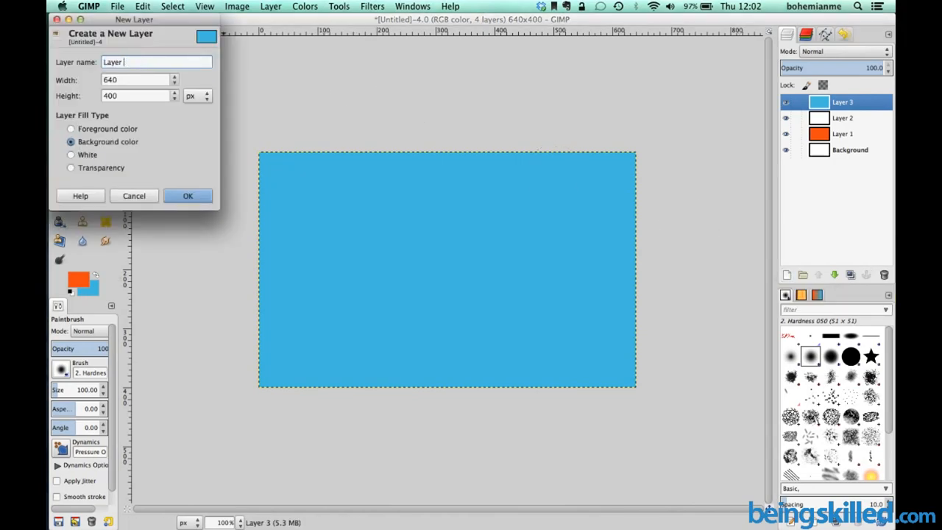
pyautogui.click(84, 154)
pyautogui.click(187, 197)
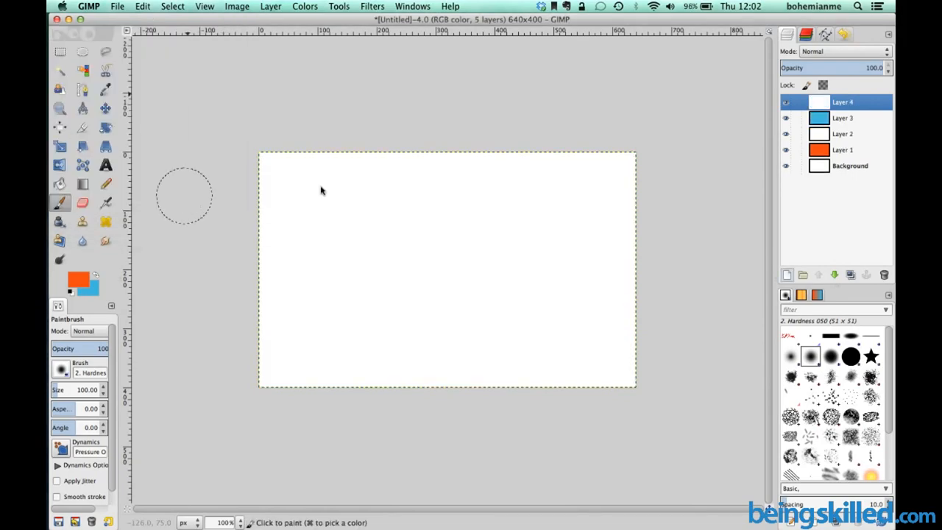
# Step: Add a new layer named Layer 5 above Layer 4 with the Transparency fill type
pyautogui.click(788, 276)
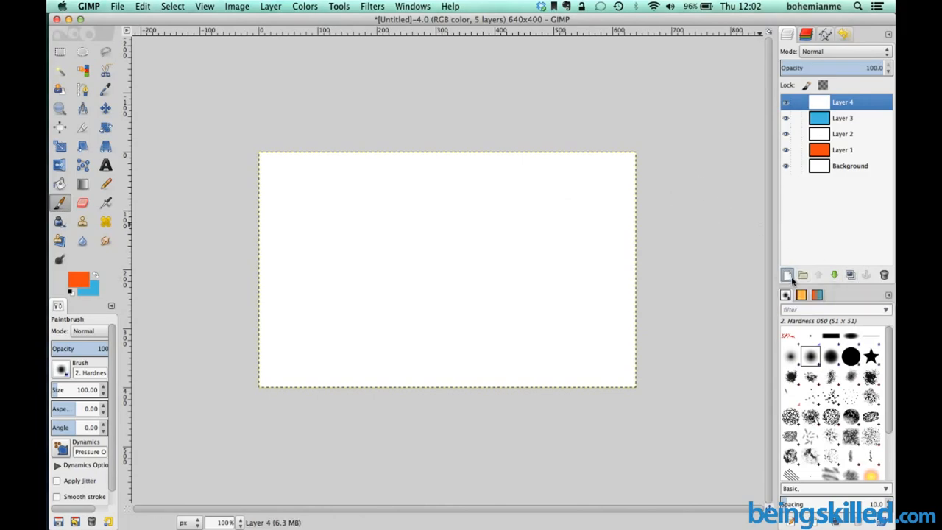
pyautogui.click(180, 62)
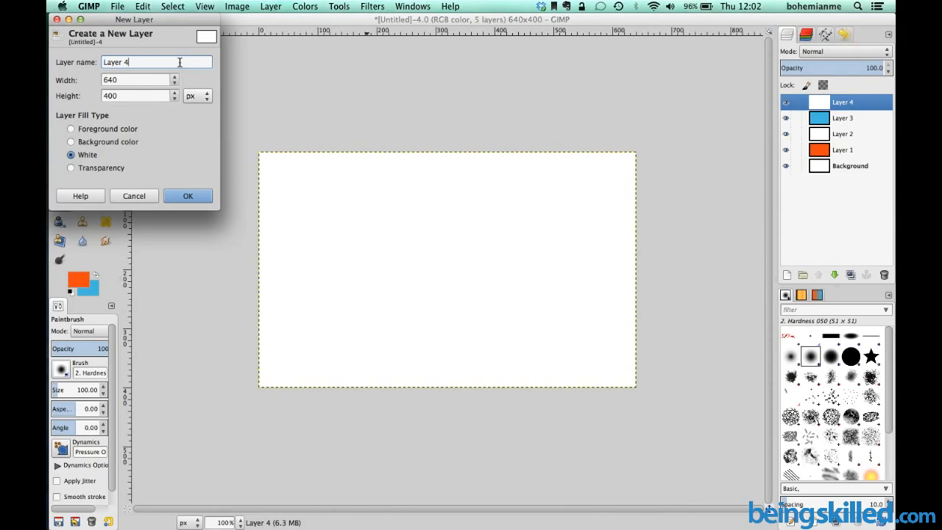
pyautogui.click(109, 169)
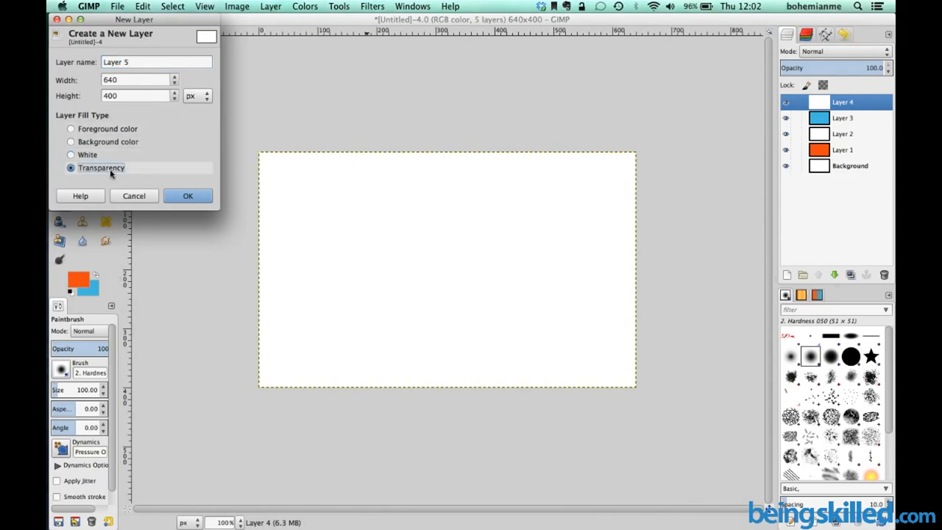
pyautogui.click(203, 195)
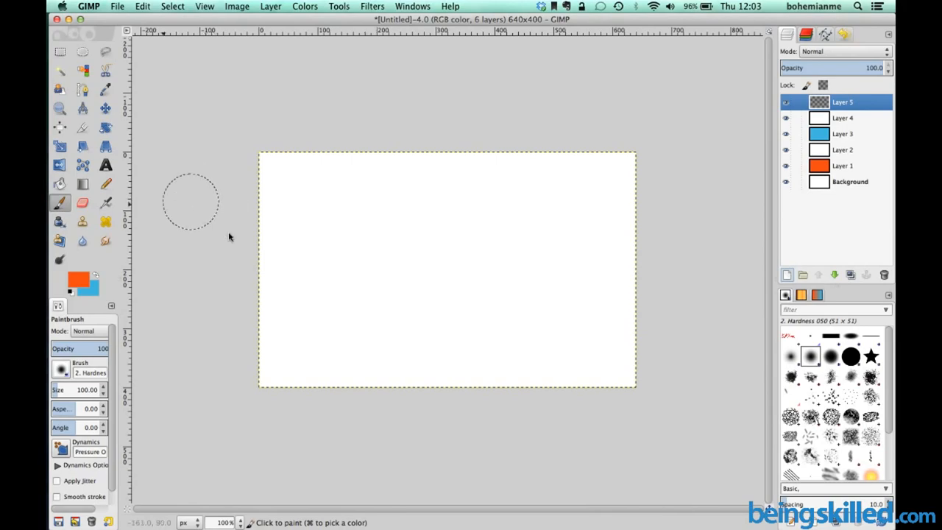
# Step: Paint three freehand orange strokes across the transparent Layer 5 with the size 100 Paintbrush
pyautogui.moveTo(290, 236)
pyautogui.mouseDown()
pyautogui.moveTo(310, 213)
pyautogui.moveTo(325, 318)
pyautogui.moveTo(463, 283)
pyautogui.moveTo(565, 337)
pyautogui.mouseUp()
pyautogui.moveTo(499, 213)
pyautogui.mouseDown()
pyautogui.moveTo(538, 200)
pyautogui.moveTo(589, 253)
pyautogui.mouseUp()
pyautogui.moveTo(408, 212)
pyautogui.mouseDown()
pyautogui.moveTo(411, 168)
pyautogui.moveTo(416, 234)
pyautogui.mouseUp()
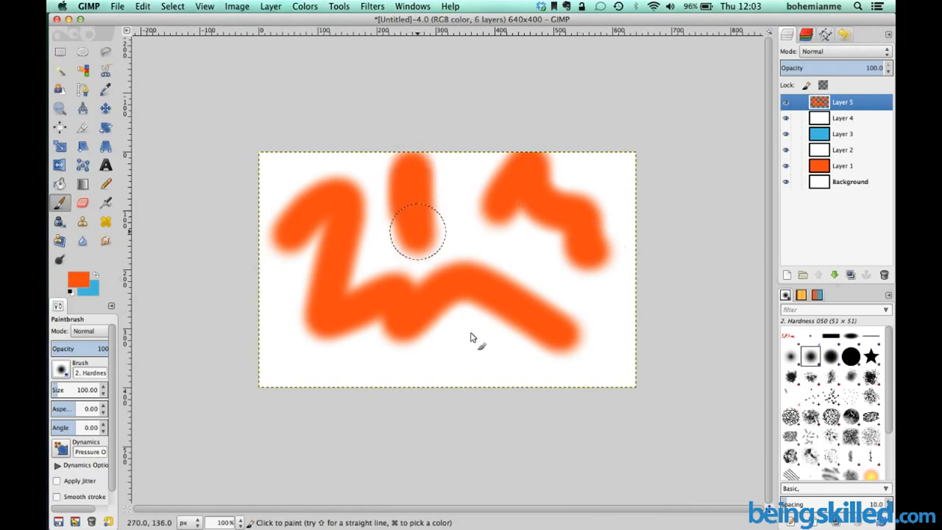
# Step: Hide Layer 4, Layer 3 and Layer 2 one after another
pyautogui.click(786, 120)
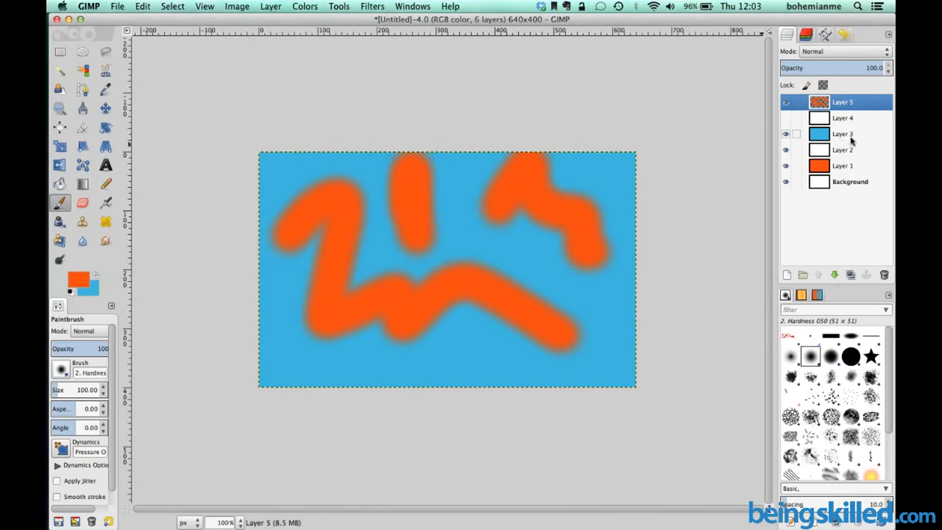
pyautogui.click(785, 135)
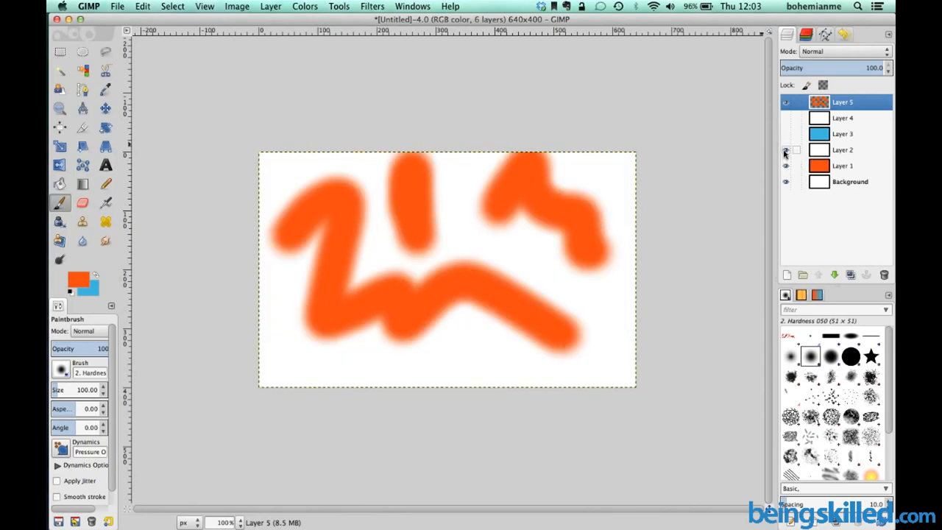
pyautogui.click(786, 150)
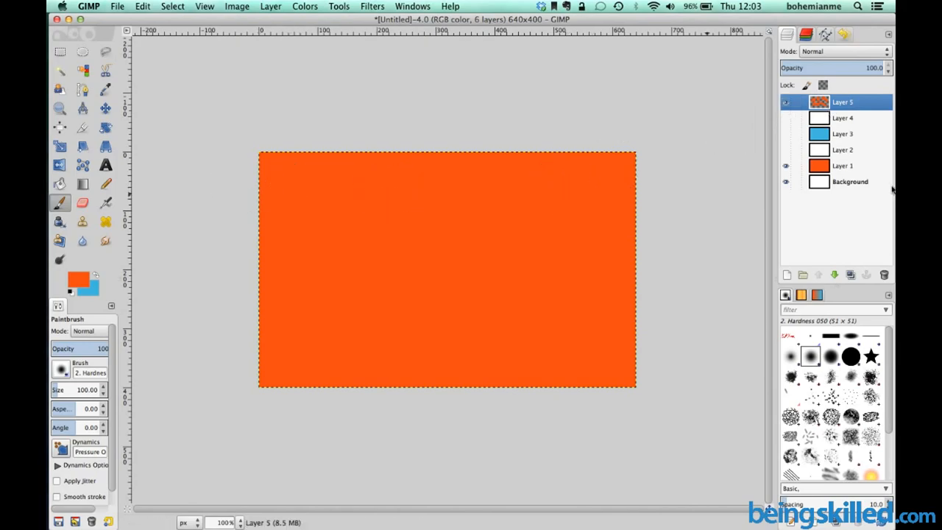
# Step: Erase the orange fill of Layer 1 around the painted strokes with the size 100 Eraser
pyautogui.click(843, 166)
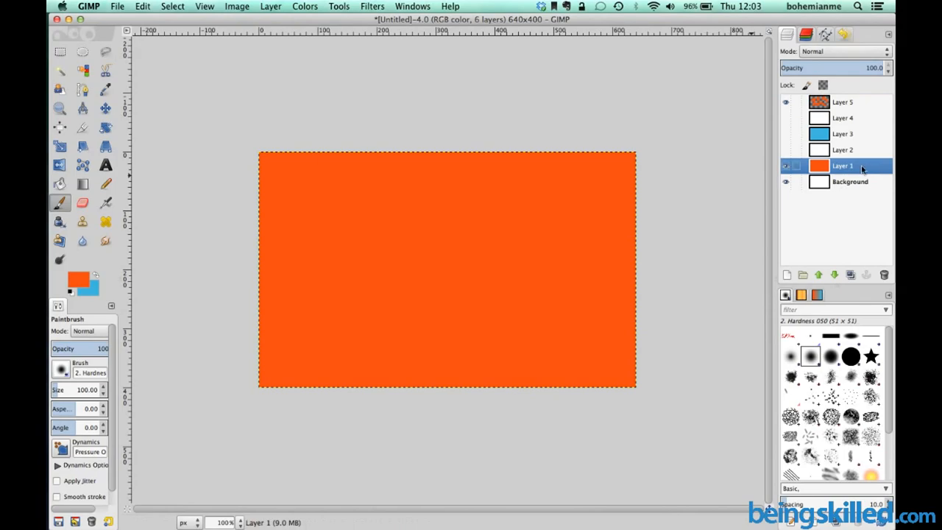
pyautogui.click(83, 203)
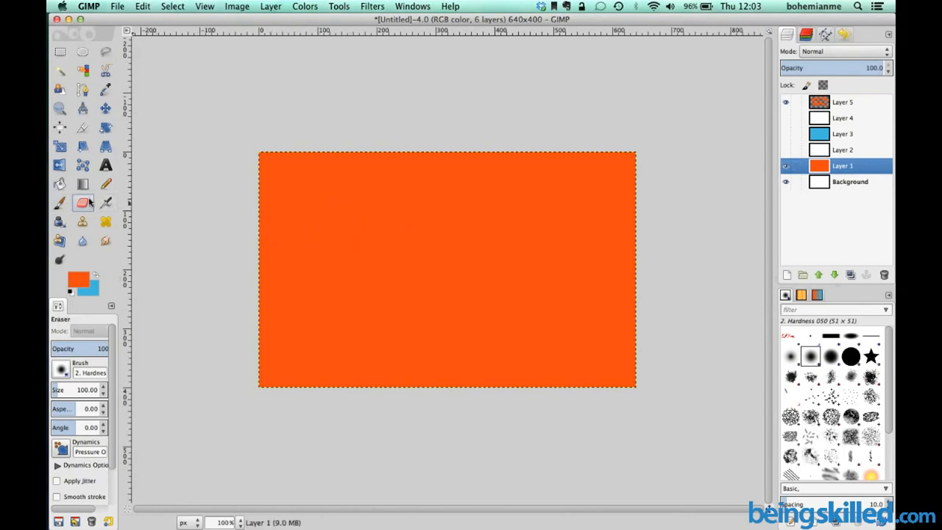
pyautogui.moveTo(405, 222)
pyautogui.mouseDown()
pyautogui.moveTo(491, 282)
pyautogui.moveTo(453, 278)
pyautogui.moveTo(426, 196)
pyautogui.moveTo(332, 271)
pyautogui.moveTo(411, 277)
pyautogui.moveTo(479, 182)
pyautogui.moveTo(361, 185)
pyautogui.moveTo(349, 271)
pyautogui.moveTo(409, 262)
pyautogui.moveTo(377, 352)
pyautogui.moveTo(430, 247)
pyautogui.moveTo(377, 350)
pyautogui.moveTo(428, 318)
pyautogui.moveTo(402, 276)
pyautogui.moveTo(294, 333)
pyautogui.moveTo(351, 347)
pyautogui.moveTo(356, 363)
pyautogui.moveTo(409, 312)
pyautogui.moveTo(437, 219)
pyautogui.moveTo(277, 201)
pyautogui.moveTo(452, 167)
pyautogui.moveTo(393, 188)
pyautogui.moveTo(463, 194)
pyautogui.moveTo(447, 217)
pyautogui.moveTo(421, 188)
pyautogui.moveTo(297, 267)
pyautogui.moveTo(421, 197)
pyautogui.moveTo(325, 267)
pyautogui.moveTo(413, 257)
pyautogui.moveTo(362, 257)
pyautogui.moveTo(348, 219)
pyautogui.moveTo(367, 288)
pyautogui.moveTo(318, 241)
pyautogui.moveTo(484, 223)
pyautogui.moveTo(331, 276)
pyautogui.moveTo(476, 242)
pyautogui.moveTo(334, 227)
pyautogui.moveTo(366, 173)
pyautogui.moveTo(394, 259)
pyautogui.moveTo(310, 274)
pyautogui.moveTo(374, 187)
pyautogui.moveTo(305, 223)
pyautogui.moveTo(324, 220)
pyautogui.moveTo(495, 320)
pyautogui.moveTo(517, 286)
pyautogui.moveTo(524, 346)
pyautogui.moveTo(543, 297)
pyautogui.moveTo(503, 262)
pyautogui.mouseUp()
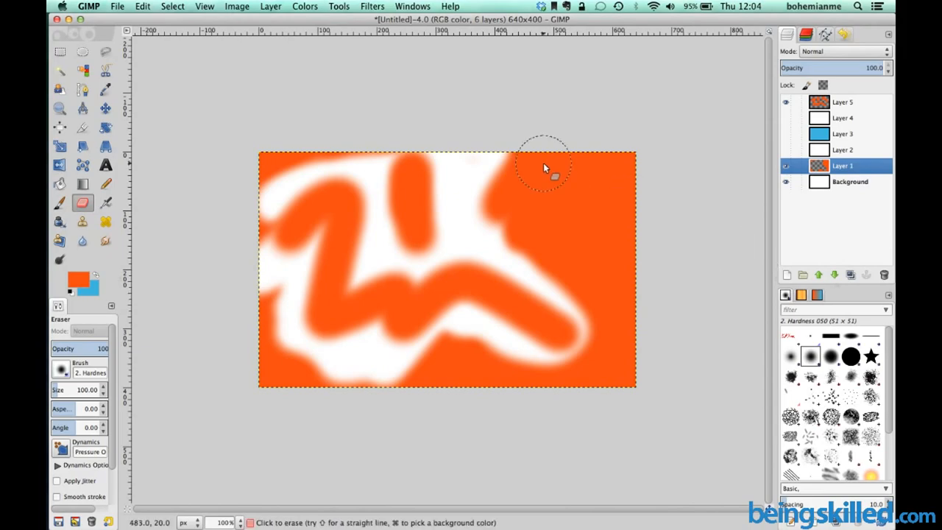
pyautogui.press('shift')
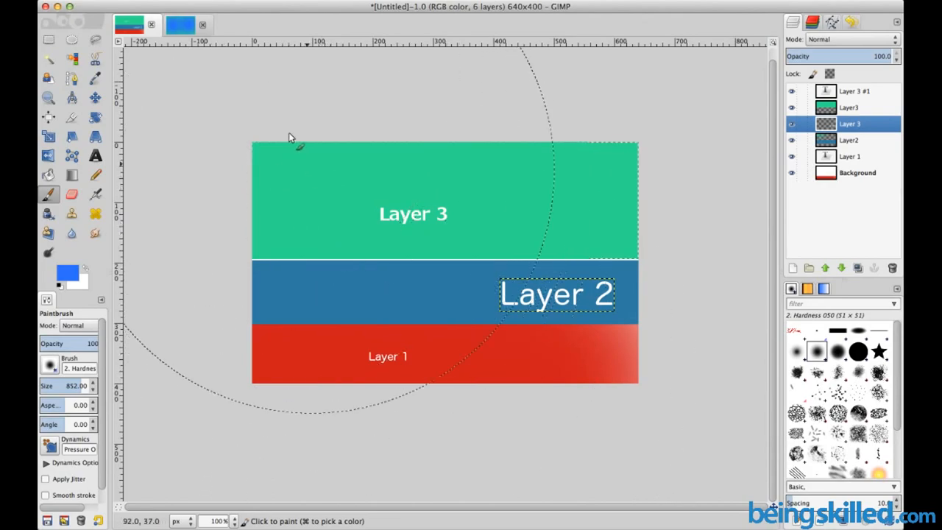
# Step: Switch to the second open image, hide its Blue layer and make the Green layer active
pyautogui.click(183, 26)
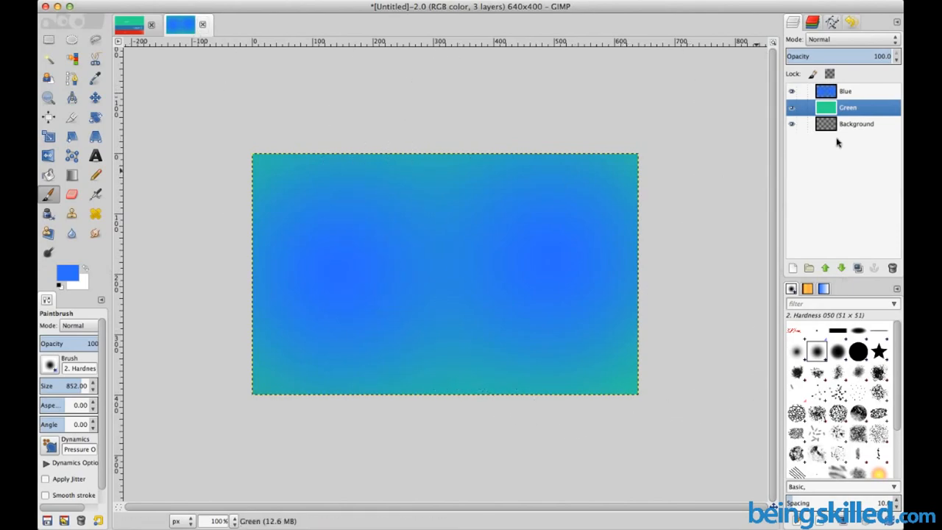
pyautogui.click(853, 126)
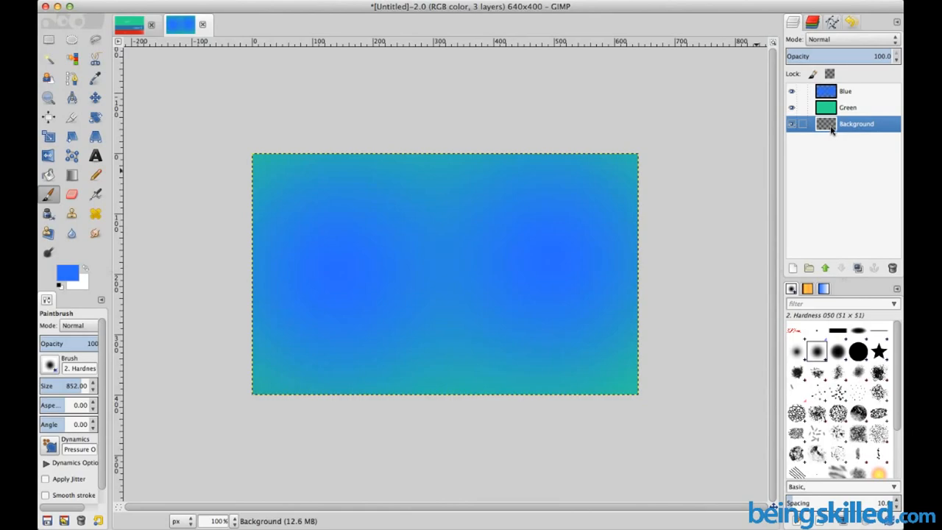
pyautogui.click(836, 110)
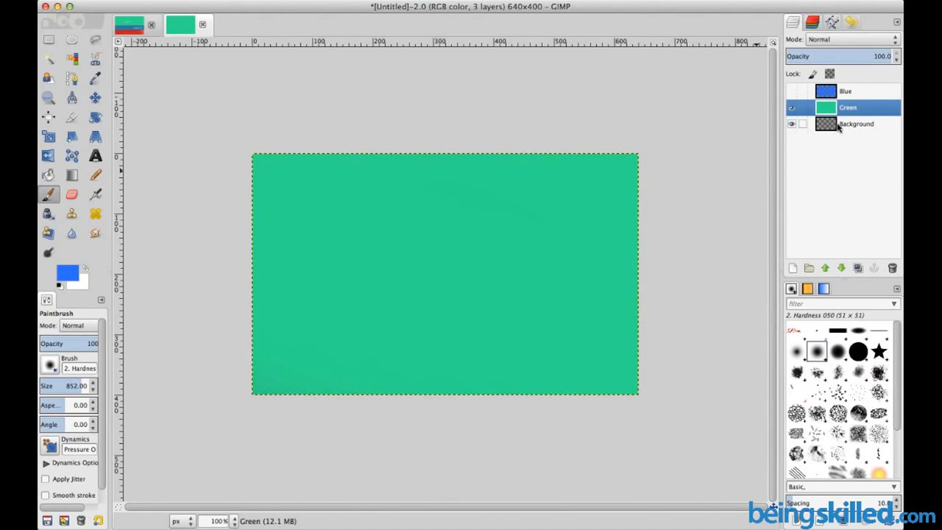
pyautogui.click(793, 124)
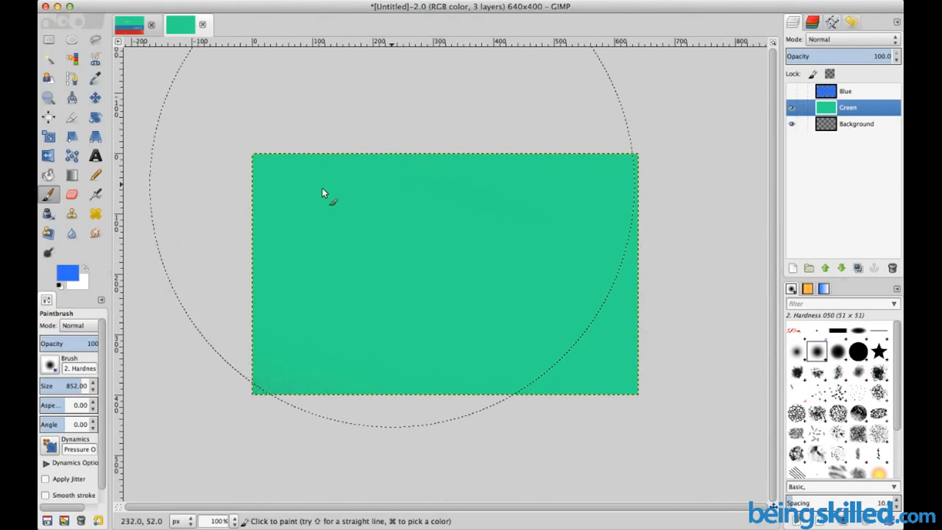
# Step: Erase a C-shaped stroke from the middle of the Green layer with the size 20 Eraser, and show the Blue layer again
pyautogui.click(71, 194)
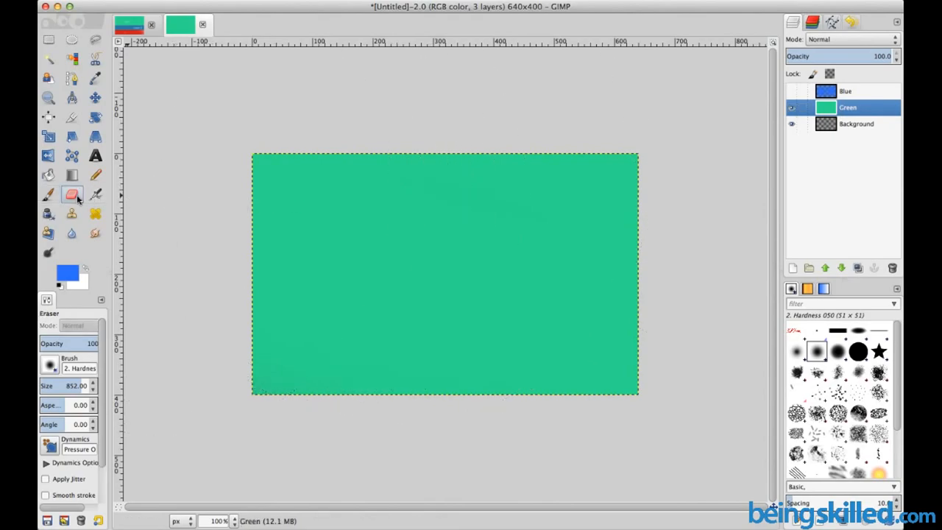
pyautogui.doubleClick(80, 388)
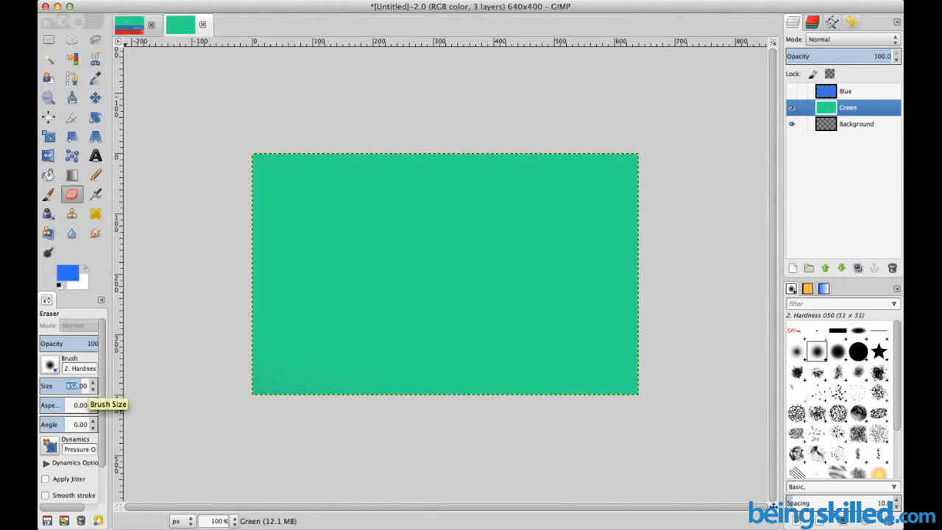
pyautogui.write('20')
pyautogui.press('Return')
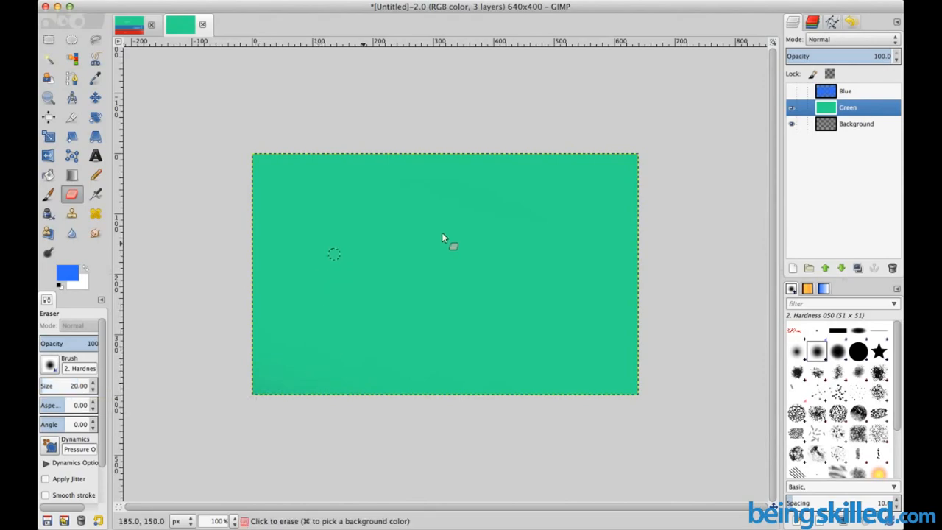
pyautogui.moveTo(441, 231)
pyautogui.mouseDown()
pyautogui.moveTo(360, 269)
pyautogui.moveTo(391, 293)
pyautogui.moveTo(505, 281)
pyautogui.mouseUp()
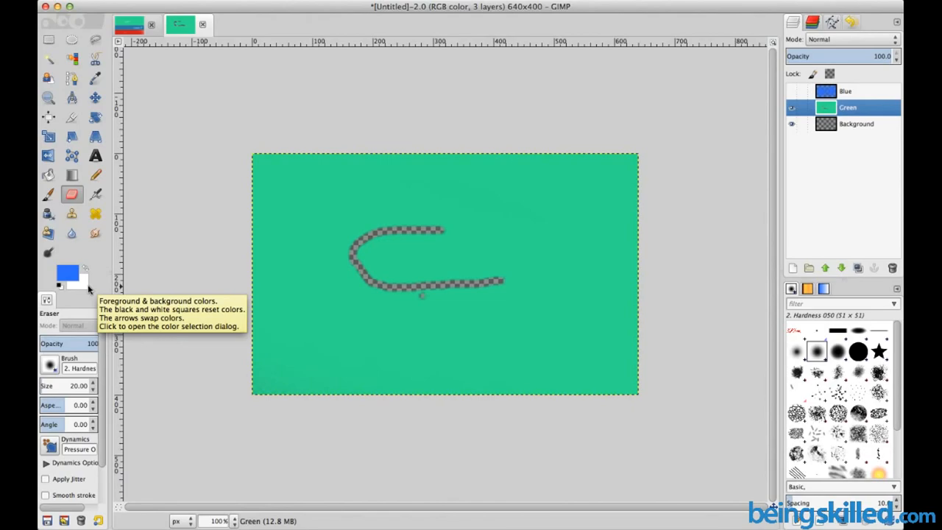
pyautogui.click(792, 91)
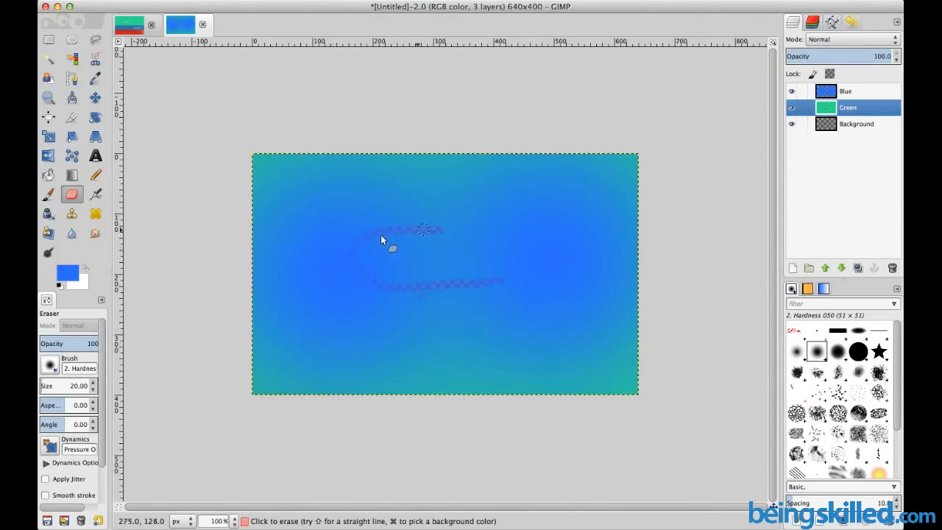
pyautogui.moveTo(371, 282)
pyautogui.mouseDown()
pyautogui.moveTo(480, 296)
pyautogui.moveTo(497, 284)
pyautogui.mouseUp()
# Step: Switch to the Paintbrush and set its size to 100
pyautogui.click(58, 197)
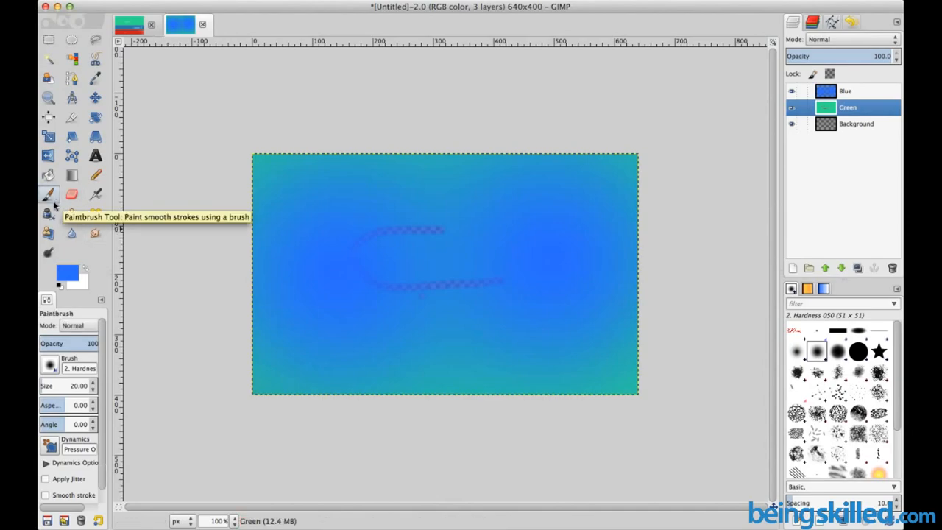
pyautogui.click(62, 388)
pyautogui.write('100')
pyautogui.press('Return')
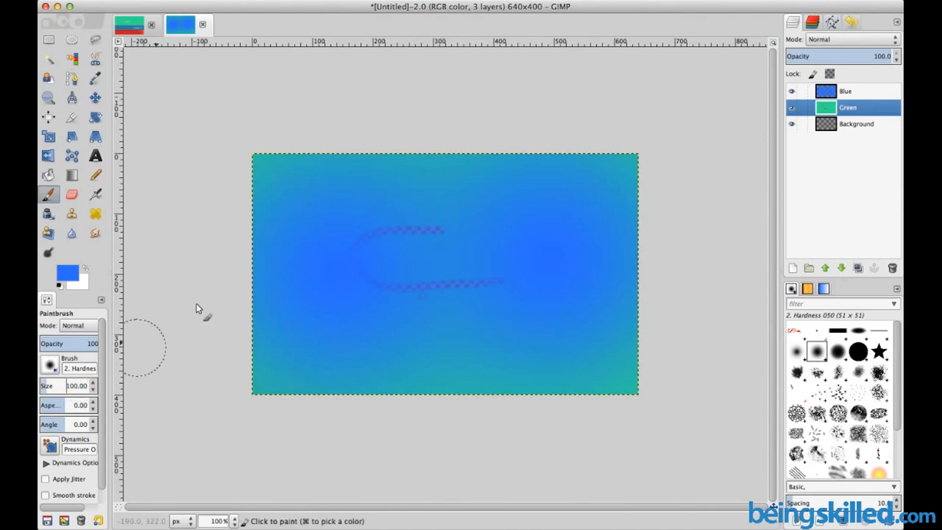
pyautogui.moveTo(326, 153)
pyautogui.mouseDown()
pyautogui.moveTo(231, 202)
pyautogui.moveTo(366, 175)
pyautogui.moveTo(219, 390)
pyautogui.moveTo(434, 56)
pyautogui.moveTo(185, 476)
pyautogui.moveTo(585, 27)
pyautogui.moveTo(395, 334)
pyautogui.moveTo(484, 273)
pyautogui.moveTo(585, 92)
pyautogui.moveTo(360, 382)
pyautogui.moveTo(444, 353)
pyautogui.moveTo(534, 297)
pyautogui.moveTo(572, 168)
pyautogui.moveTo(427, 176)
pyautogui.moveTo(612, 145)
pyautogui.moveTo(637, 199)
pyautogui.moveTo(492, 454)
pyautogui.moveTo(555, 418)
pyautogui.moveTo(591, 434)
pyautogui.moveTo(609, 412)
pyautogui.mouseUp()
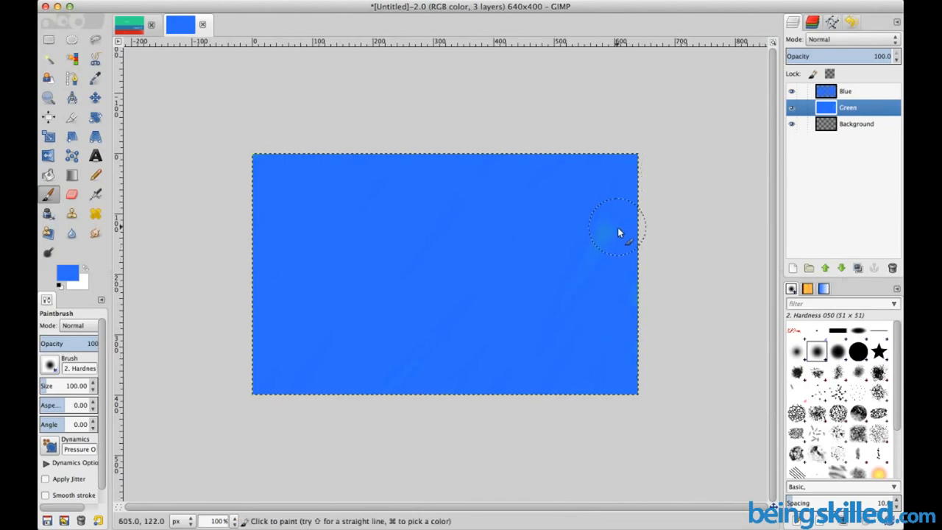
pyautogui.press('super+z')
pyautogui.press('super+z')
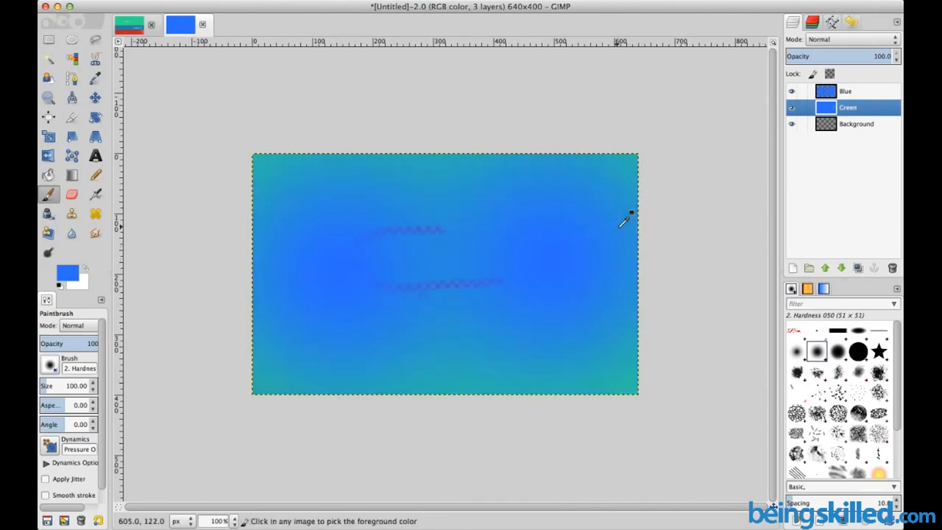
# Step: Paint the whole canvas solid blue on the Blue layer with the size 100 Paintbrush
pyautogui.click(851, 92)
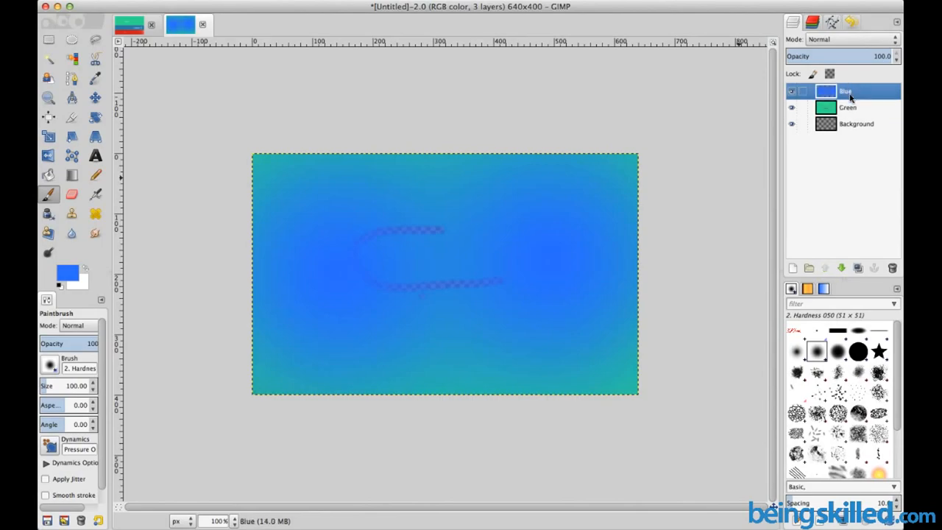
pyautogui.moveTo(253, 168); pyautogui.dragTo(279, 204)
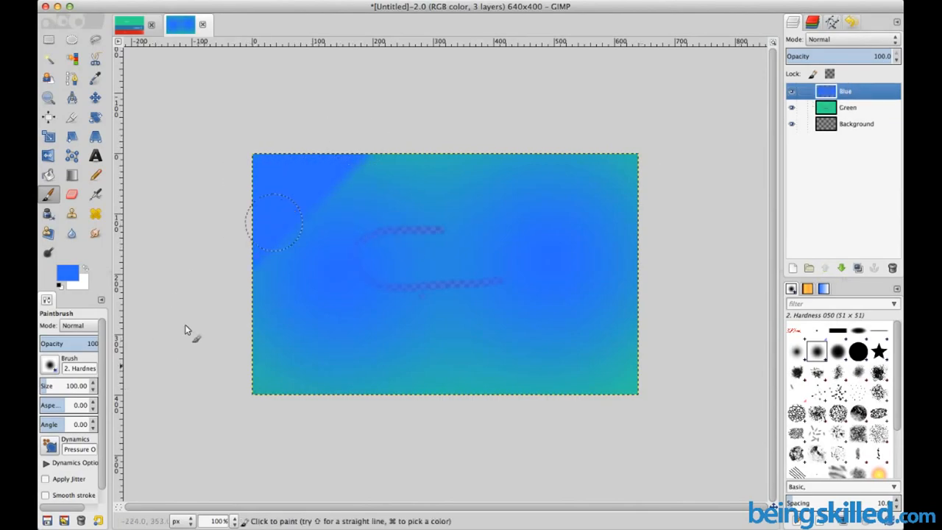
pyautogui.moveTo(432, 225)
pyautogui.mouseDown()
pyautogui.moveTo(223, 335)
pyautogui.moveTo(260, 215)
pyautogui.moveTo(388, 192)
pyautogui.moveTo(246, 358)
pyautogui.mouseUp()
pyautogui.moveTo(526, 174)
pyautogui.mouseDown()
pyautogui.moveTo(422, 314)
pyautogui.moveTo(664, 147)
pyautogui.moveTo(652, 248)
pyautogui.moveTo(581, 373)
pyautogui.moveTo(558, 291)
pyautogui.moveTo(492, 449)
pyautogui.moveTo(625, 379)
pyautogui.moveTo(646, 405)
pyautogui.moveTo(361, 401)
pyautogui.moveTo(543, 405)
pyautogui.moveTo(372, 187)
pyautogui.moveTo(490, 162)
pyautogui.moveTo(566, 204)
pyautogui.mouseUp()
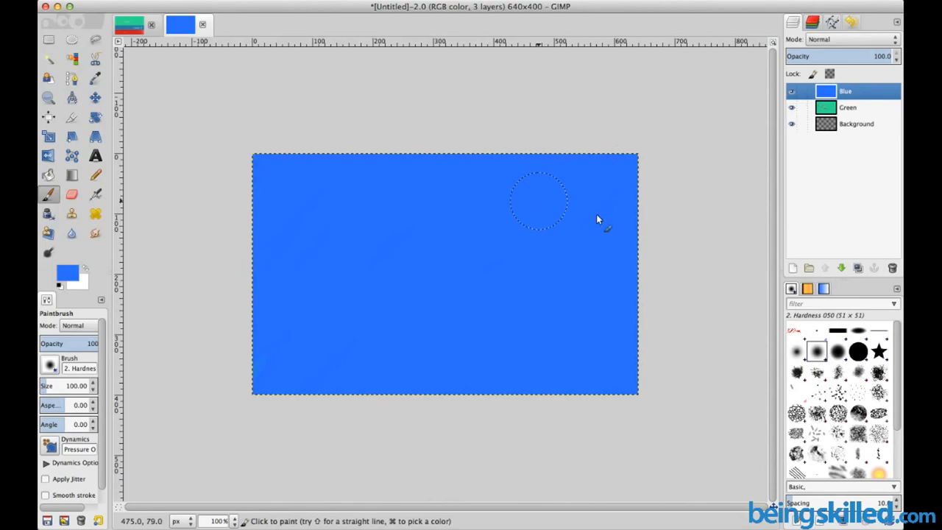
# Step: Add a new layer named Pink above the Blue layer with the Transparency fill type
pyautogui.click(795, 269)
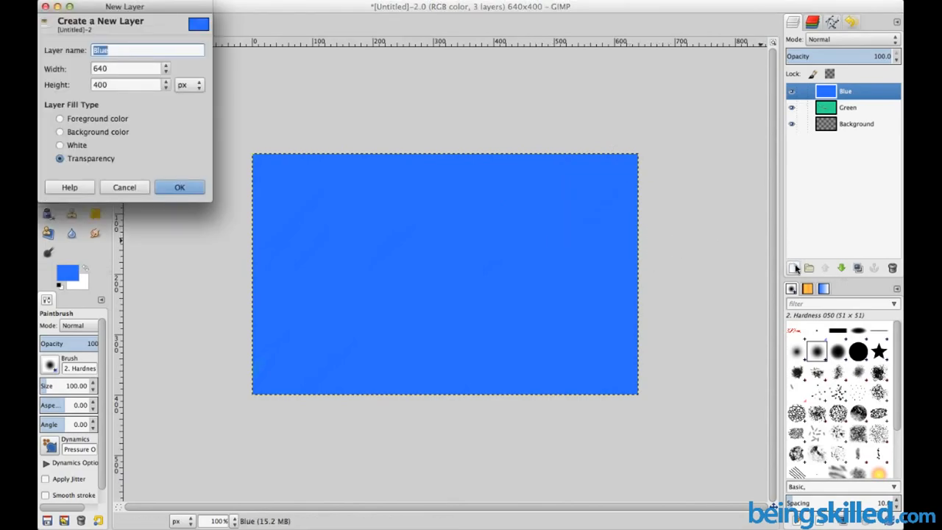
pyautogui.write('Pink')
pyautogui.press('Return')
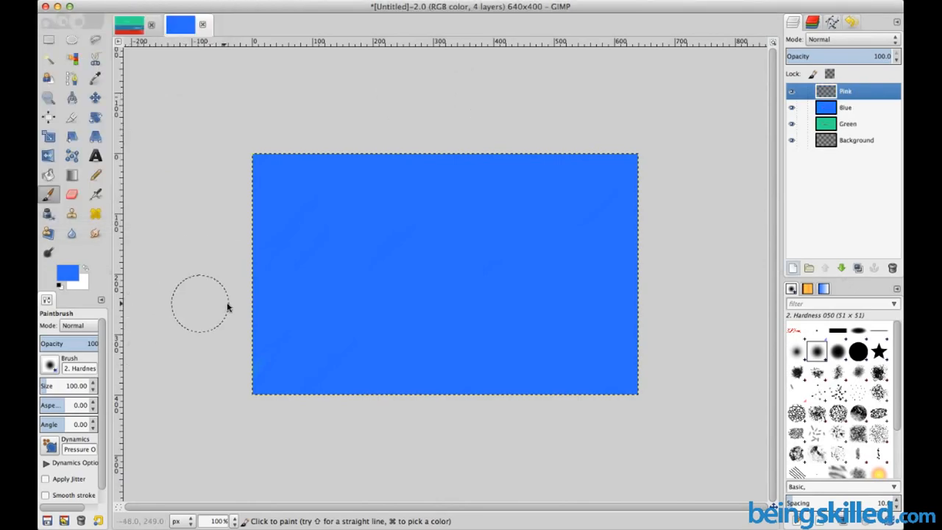
# Step: Set the foreground color to pink and paint over the entire Pink layer with the size 100 Paintbrush
pyautogui.click(70, 275)
pyautogui.moveTo(146, 59); pyautogui.dragTo(145, 53)
pyautogui.click(250, 192)
pyautogui.moveTo(257, 154)
pyautogui.mouseDown()
pyautogui.moveTo(220, 246)
pyautogui.moveTo(248, 221)
pyautogui.moveTo(293, 264)
pyautogui.moveTo(254, 266)
pyautogui.moveTo(172, 333)
pyautogui.moveTo(264, 272)
pyautogui.moveTo(380, 136)
pyautogui.moveTo(289, 252)
pyautogui.moveTo(362, 165)
pyautogui.moveTo(308, 284)
pyautogui.moveTo(187, 444)
pyautogui.moveTo(349, 320)
pyautogui.moveTo(426, 207)
pyautogui.moveTo(181, 494)
pyautogui.moveTo(256, 425)
pyautogui.moveTo(333, 323)
pyautogui.moveTo(605, 35)
pyautogui.moveTo(344, 396)
pyautogui.moveTo(377, 453)
pyautogui.moveTo(498, 293)
pyautogui.moveTo(679, 102)
pyautogui.moveTo(413, 498)
pyautogui.moveTo(481, 433)
pyautogui.moveTo(473, 451)
pyautogui.moveTo(675, 300)
pyautogui.moveTo(605, 407)
pyautogui.moveTo(663, 283)
pyautogui.moveTo(531, 381)
pyautogui.moveTo(572, 341)
pyautogui.moveTo(524, 284)
pyautogui.moveTo(513, 310)
pyautogui.moveTo(597, 354)
pyautogui.moveTo(449, 357)
pyautogui.moveTo(383, 372)
pyautogui.moveTo(410, 414)
pyautogui.moveTo(401, 344)
pyautogui.moveTo(466, 349)
pyautogui.moveTo(409, 319)
pyautogui.moveTo(434, 314)
pyautogui.mouseUp()
pyautogui.moveTo(572, 287)
pyautogui.mouseDown()
pyautogui.moveTo(480, 415)
pyautogui.moveTo(532, 344)
pyautogui.moveTo(506, 300)
pyautogui.moveTo(438, 405)
pyautogui.moveTo(381, 411)
pyautogui.moveTo(610, 408)
pyautogui.moveTo(619, 384)
pyautogui.moveTo(665, 405)
pyautogui.moveTo(542, 380)
pyautogui.moveTo(632, 330)
pyautogui.moveTo(625, 160)
pyautogui.moveTo(635, 223)
pyautogui.mouseUp()
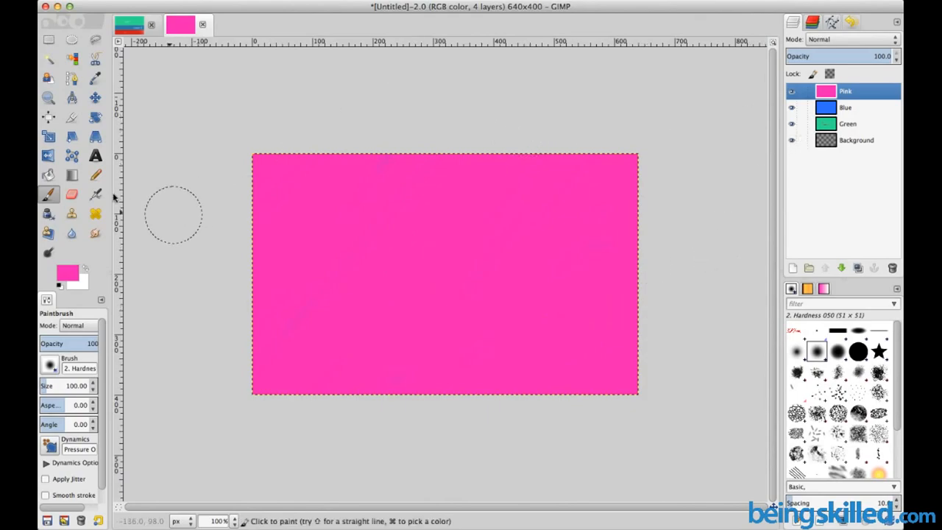
# Step: Erase a thick C-shaped stroke from the middle of the Pink layer with the size 100 Eraser
pyautogui.click(75, 196)
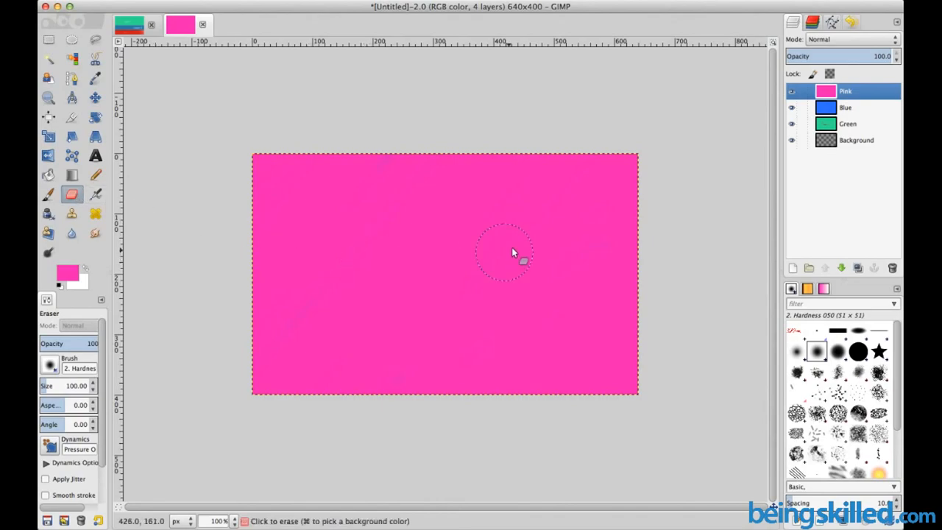
pyautogui.moveTo(511, 243); pyautogui.dragTo(430, 248)
pyautogui.moveTo(462, 343); pyautogui.dragTo(471, 341)
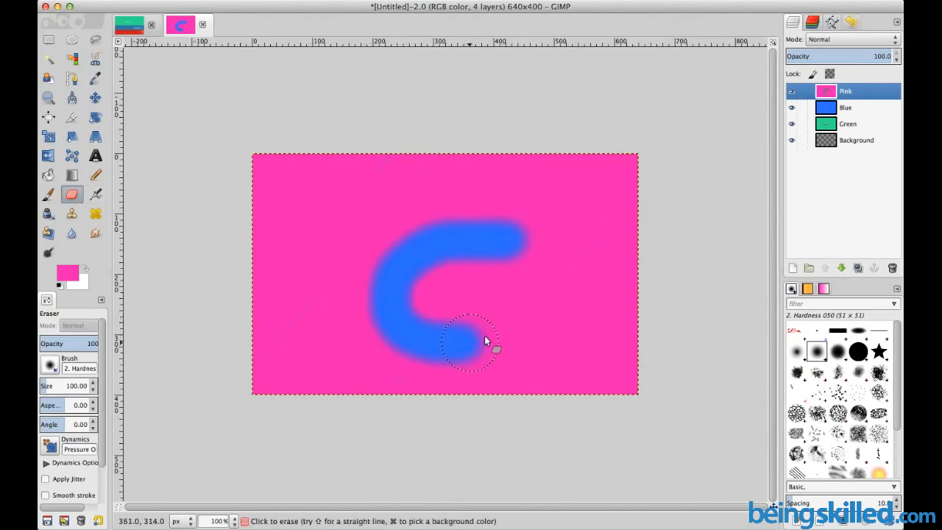
# Step: Erase three bands from the Blue layer across the upper arm, upper curve and lower arm of the C shape
pyautogui.click(882, 110)
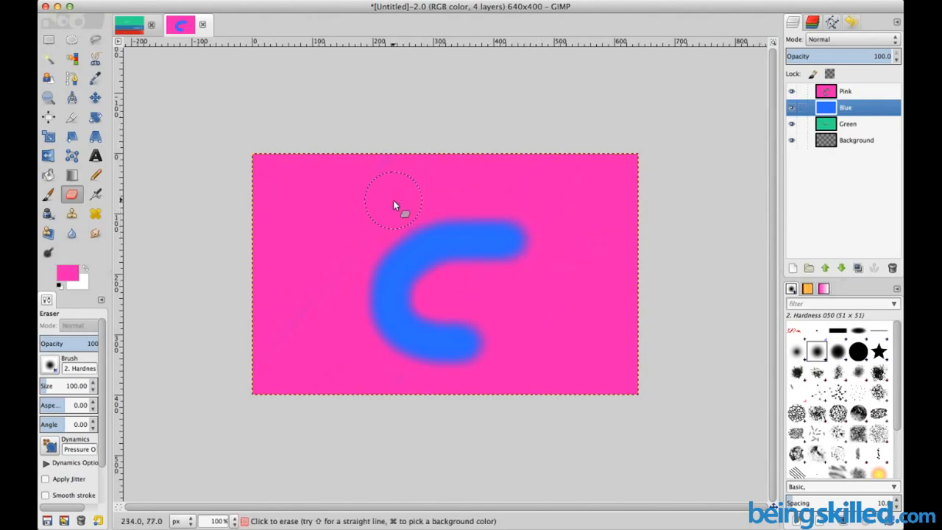
pyautogui.moveTo(393, 198)
pyautogui.mouseDown()
pyautogui.moveTo(488, 240)
pyautogui.moveTo(467, 289)
pyautogui.mouseUp()
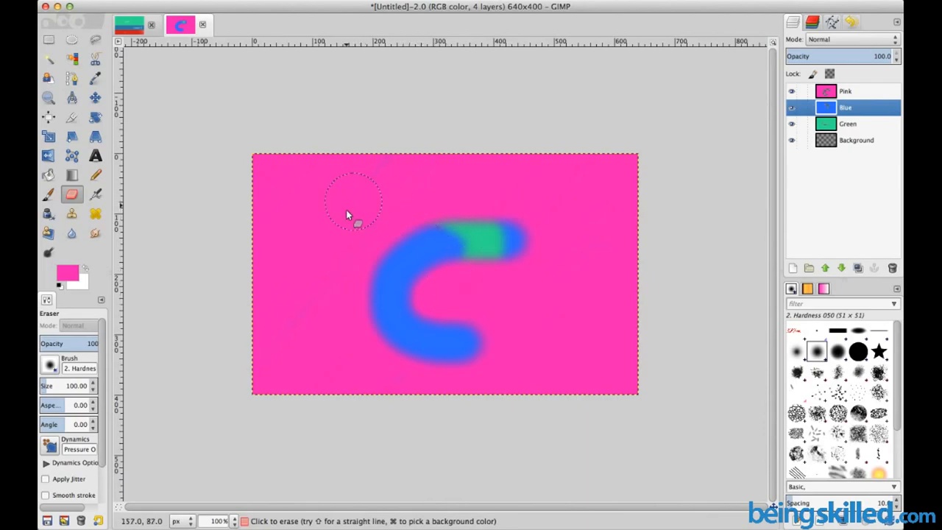
pyautogui.moveTo(358, 243); pyautogui.dragTo(463, 300)
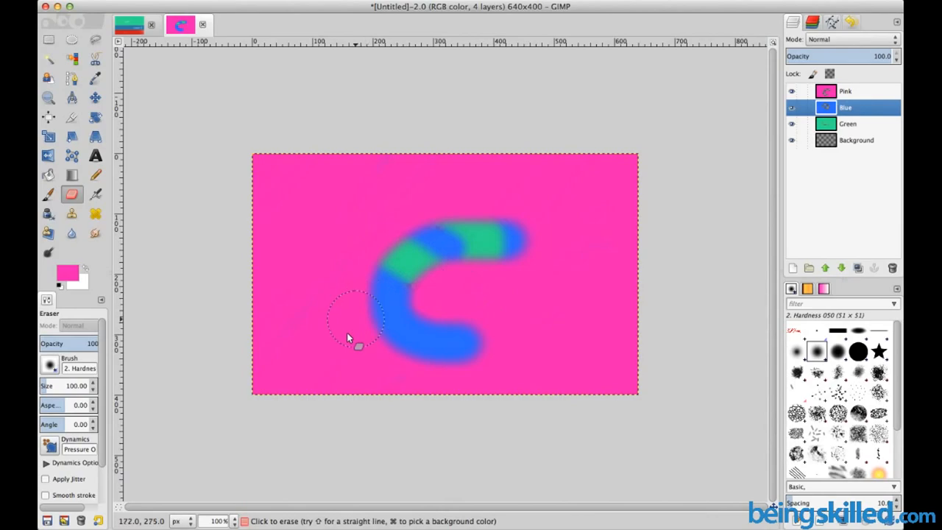
pyautogui.moveTo(346, 332); pyautogui.dragTo(477, 332)
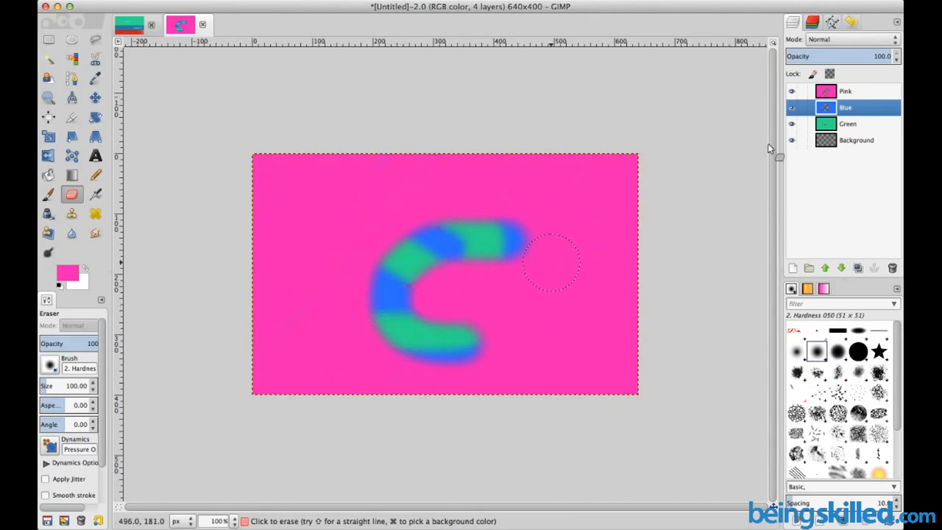
# Step: Erase one roughly vertical stroke from the Pink layer on each side of the C shape
pyautogui.click(842, 92)
pyautogui.moveTo(298, 197)
pyautogui.mouseDown()
pyautogui.moveTo(287, 263)
pyautogui.moveTo(300, 346)
pyautogui.mouseUp()
pyautogui.moveTo(581, 209); pyautogui.dragTo(586, 332)
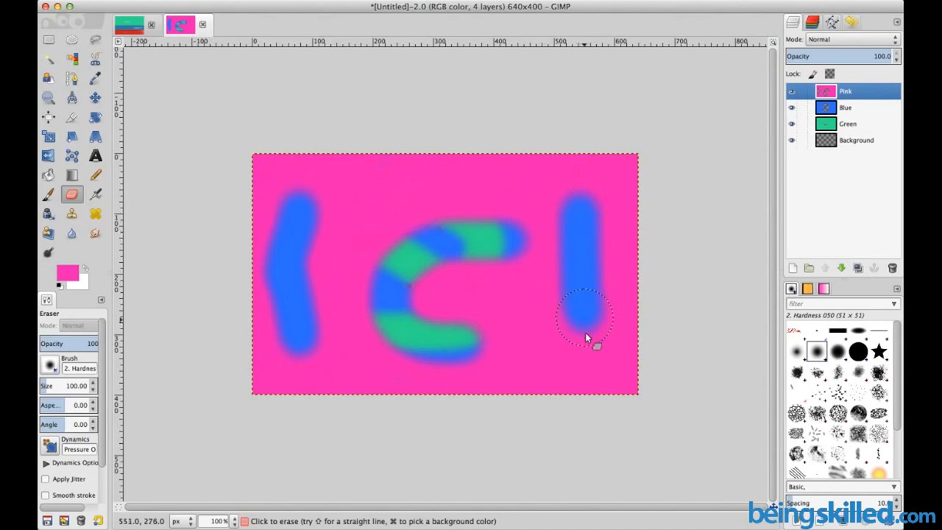
# Step: Erase two bands from the Blue layer across each of the two vertical strokes beside the C shape
pyautogui.click(839, 108)
pyautogui.moveTo(317, 218); pyautogui.dragTo(242, 257)
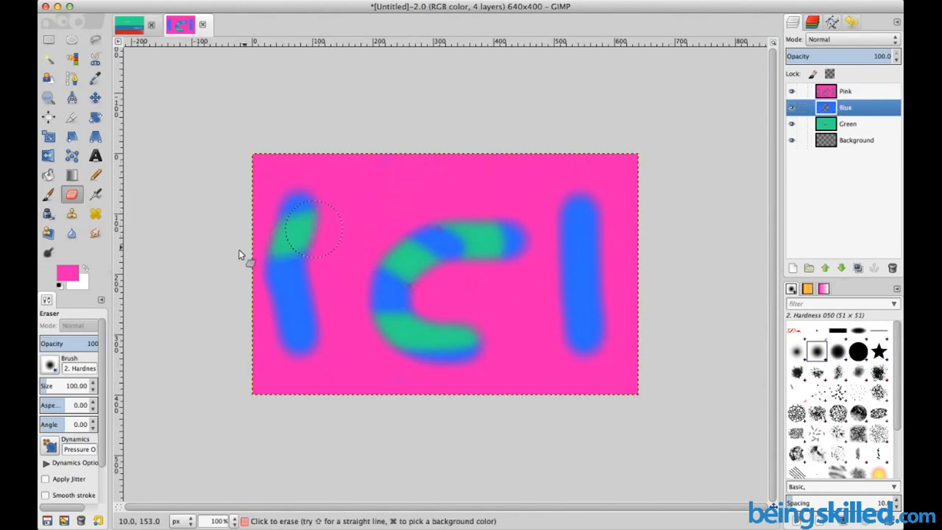
pyautogui.moveTo(311, 286); pyautogui.dragTo(246, 311)
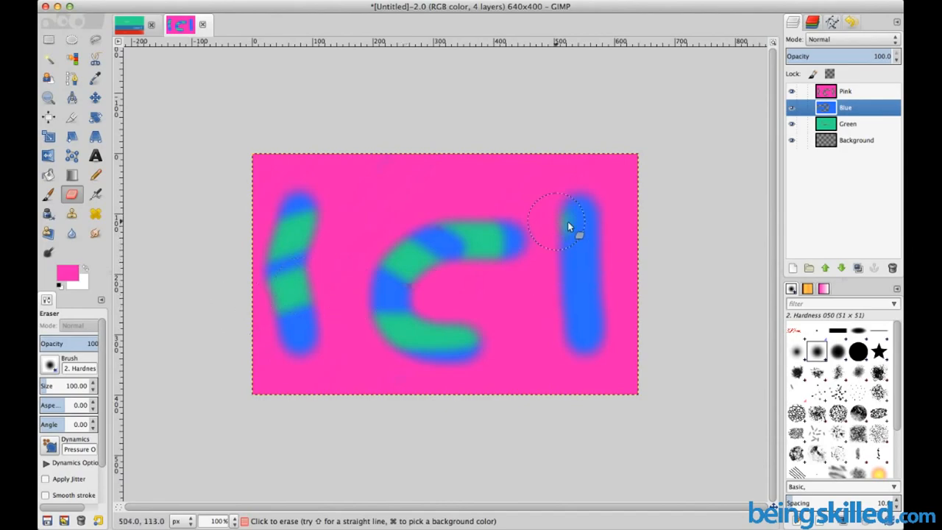
pyautogui.moveTo(557, 221); pyautogui.dragTo(630, 262)
pyautogui.moveTo(545, 285); pyautogui.dragTo(627, 295)
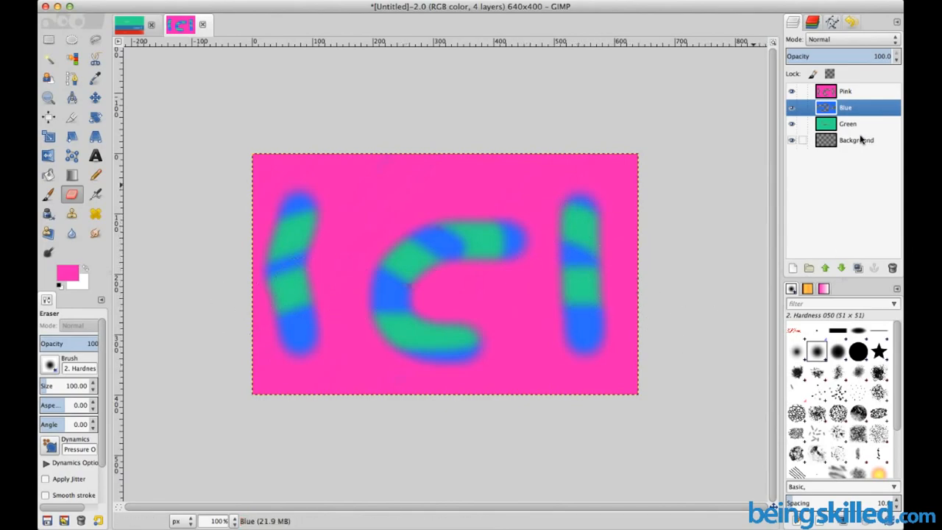
# Step: Erase the Green layer inside the band on the upper curve of the C shape
pyautogui.click(842, 125)
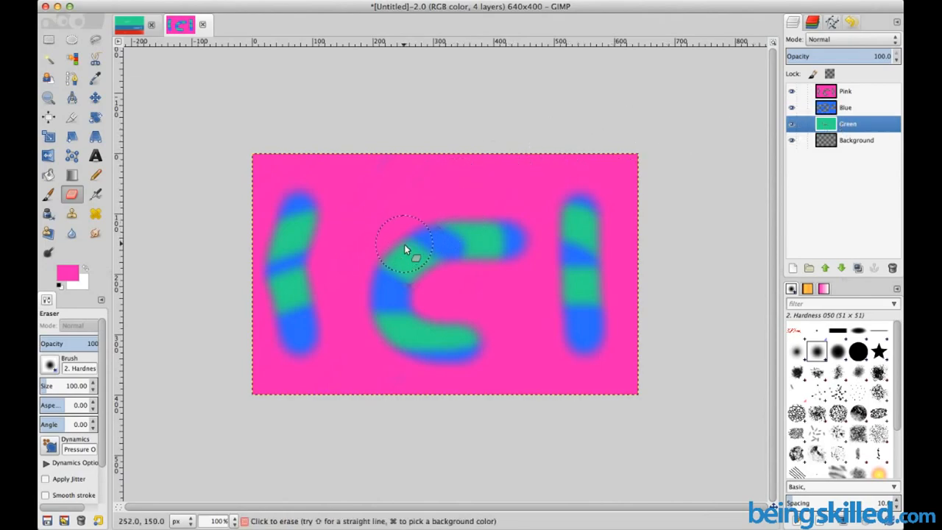
pyautogui.moveTo(401, 248); pyautogui.dragTo(432, 276)
# Step: Make the Background layer active and set the foreground color to orange f45c21
pyautogui.click(837, 141)
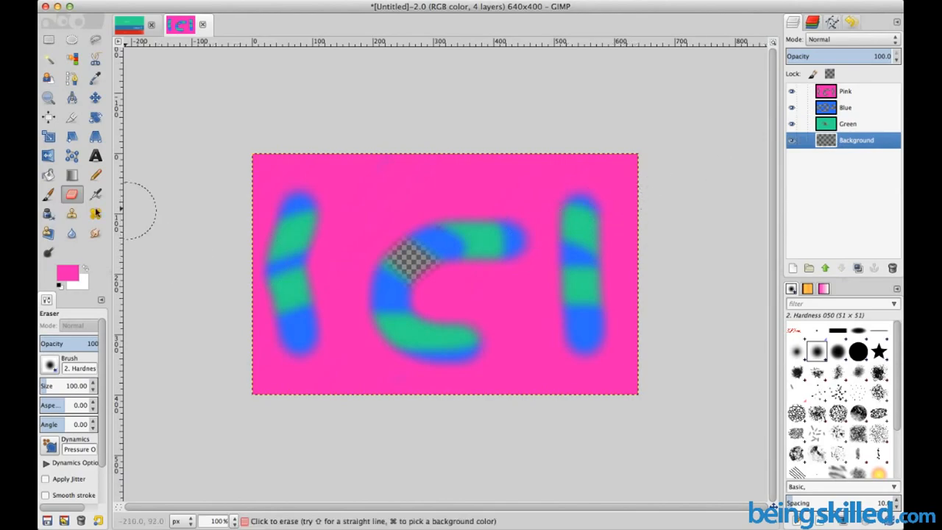
pyautogui.click(69, 277)
pyautogui.click(147, 140)
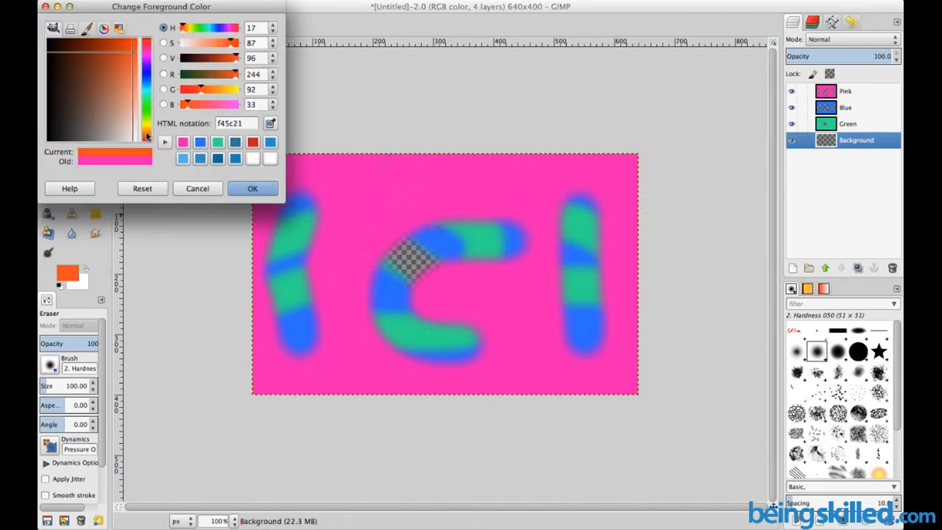
pyautogui.click(248, 185)
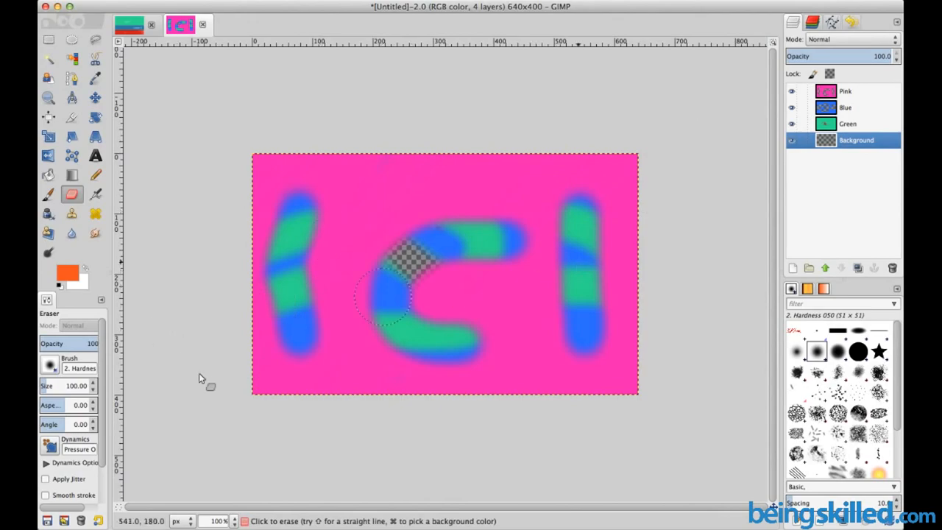
# Step: Add a transparent 640 × 400 px layer named Orange directly above the Pink layer
pyautogui.click(852, 126)
pyautogui.click(851, 93)
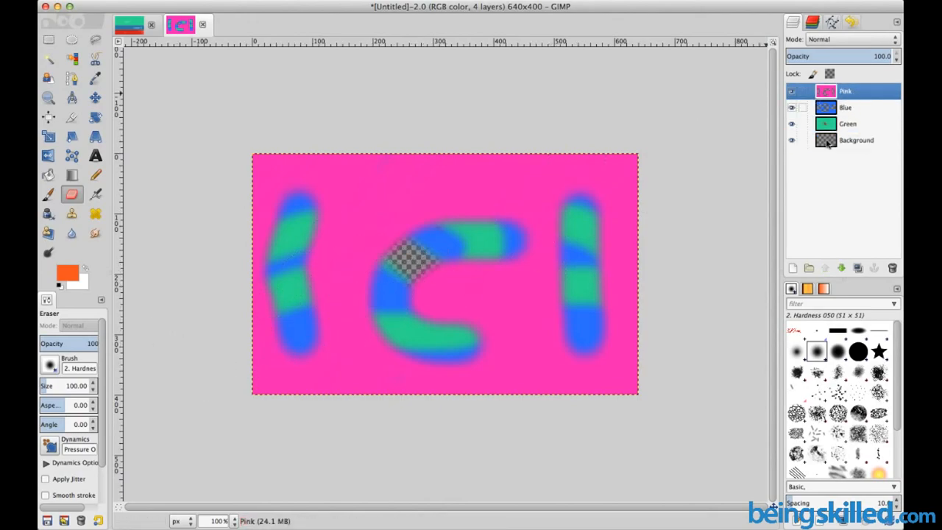
pyautogui.click(793, 268)
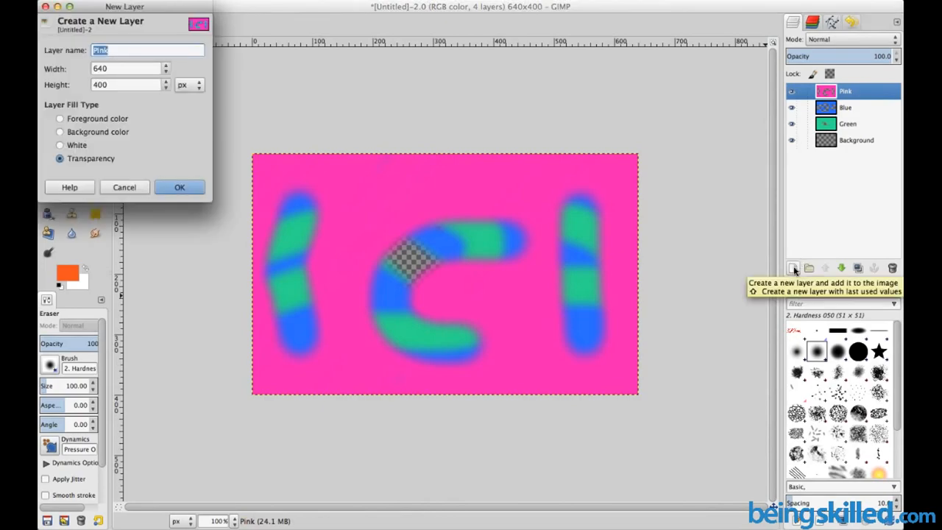
pyautogui.write('Orange')
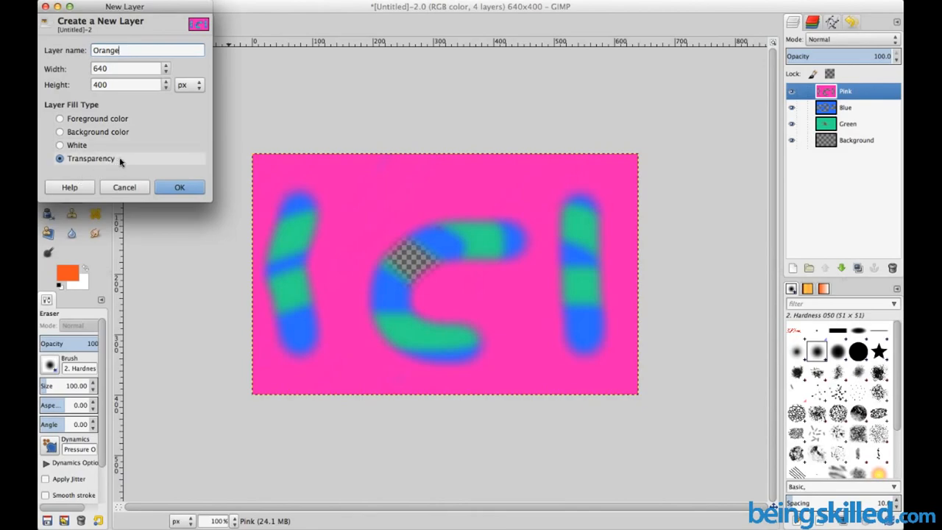
pyautogui.click(180, 187)
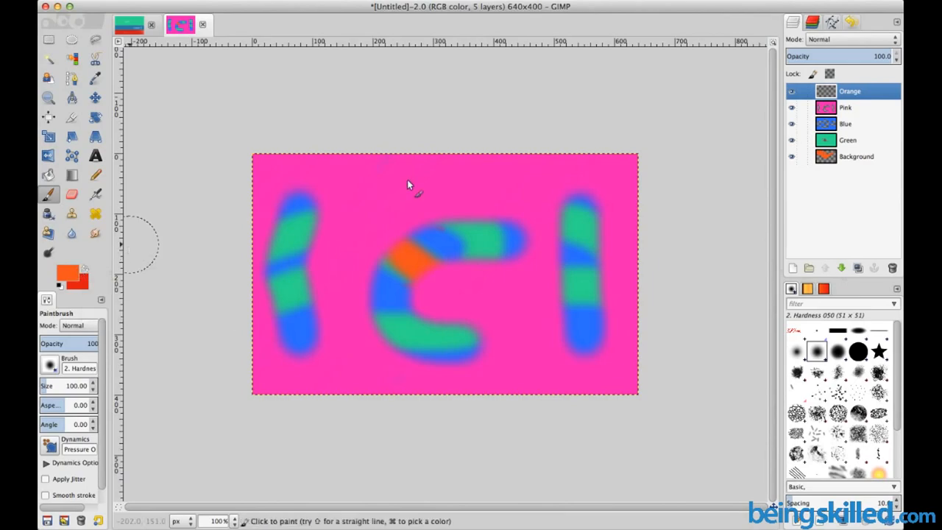
# Step: Make the foreground orange slightly brighter and paint over the whole Orange layer with the Paintbrush
pyautogui.click(68, 273)
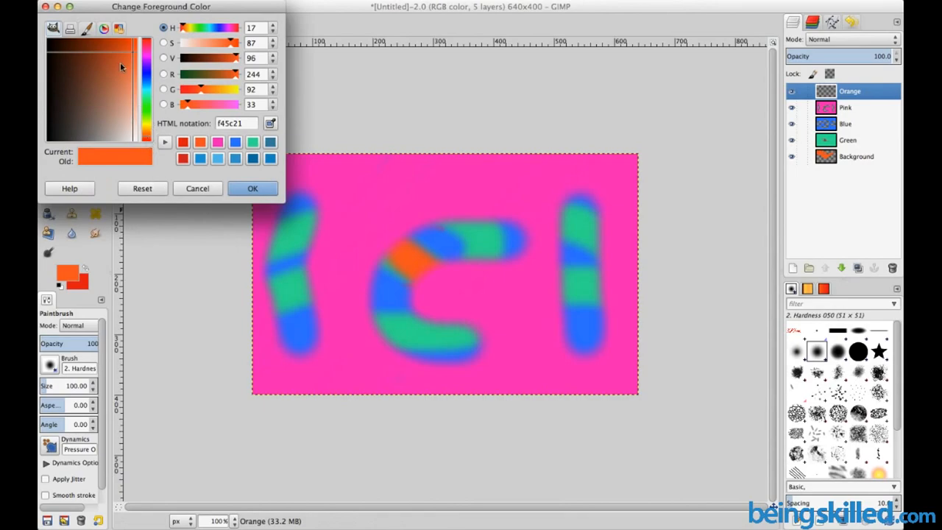
pyautogui.moveTo(137, 50); pyautogui.dragTo(135, 41)
pyautogui.click(254, 185)
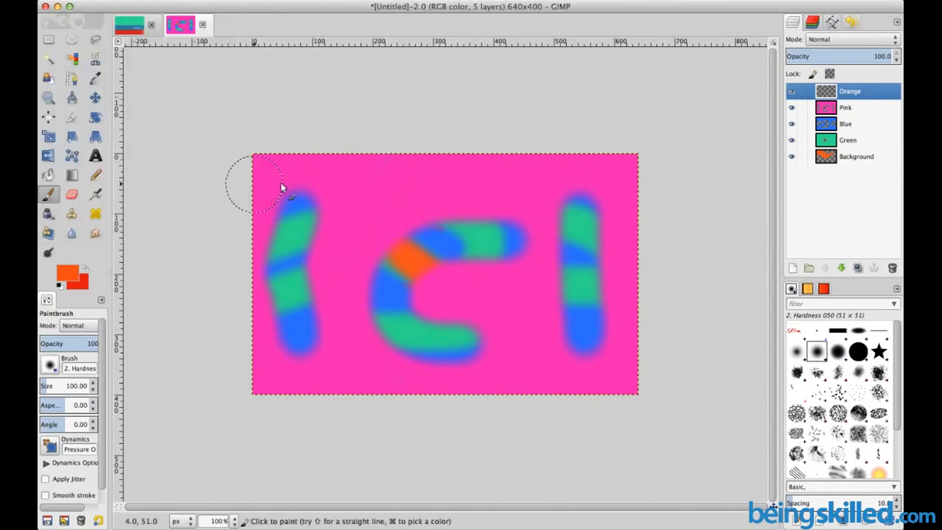
pyautogui.moveTo(261, 177)
pyautogui.mouseDown()
pyautogui.moveTo(321, 205)
pyautogui.moveTo(525, 123)
pyautogui.moveTo(337, 170)
pyautogui.moveTo(340, 244)
pyautogui.moveTo(672, 190)
pyautogui.moveTo(387, 260)
pyautogui.moveTo(55, 310)
pyautogui.moveTo(370, 205)
pyautogui.moveTo(513, 144)
pyautogui.moveTo(228, 311)
pyautogui.moveTo(565, 235)
pyautogui.moveTo(431, 154)
pyautogui.moveTo(239, 286)
pyautogui.moveTo(595, 233)
pyautogui.moveTo(563, 91)
pyautogui.moveTo(369, 245)
pyautogui.moveTo(556, 202)
pyautogui.moveTo(674, 98)
pyautogui.moveTo(601, 205)
pyautogui.moveTo(577, 210)
pyautogui.moveTo(291, 476)
pyautogui.moveTo(598, 332)
pyautogui.moveTo(554, 305)
pyautogui.moveTo(336, 385)
pyautogui.moveTo(248, 399)
pyautogui.moveTo(319, 329)
pyautogui.moveTo(396, 335)
pyautogui.moveTo(204, 391)
pyautogui.moveTo(657, 273)
pyautogui.moveTo(646, 237)
pyautogui.moveTo(475, 337)
pyautogui.moveTo(549, 313)
pyautogui.moveTo(582, 372)
pyautogui.moveTo(499, 454)
pyautogui.moveTo(628, 410)
pyautogui.moveTo(623, 334)
pyautogui.moveTo(620, 371)
pyautogui.moveTo(446, 407)
pyautogui.moveTo(597, 393)
pyautogui.moveTo(621, 360)
pyautogui.moveTo(631, 369)
pyautogui.moveTo(627, 400)
pyautogui.moveTo(606, 162)
pyautogui.mouseUp()
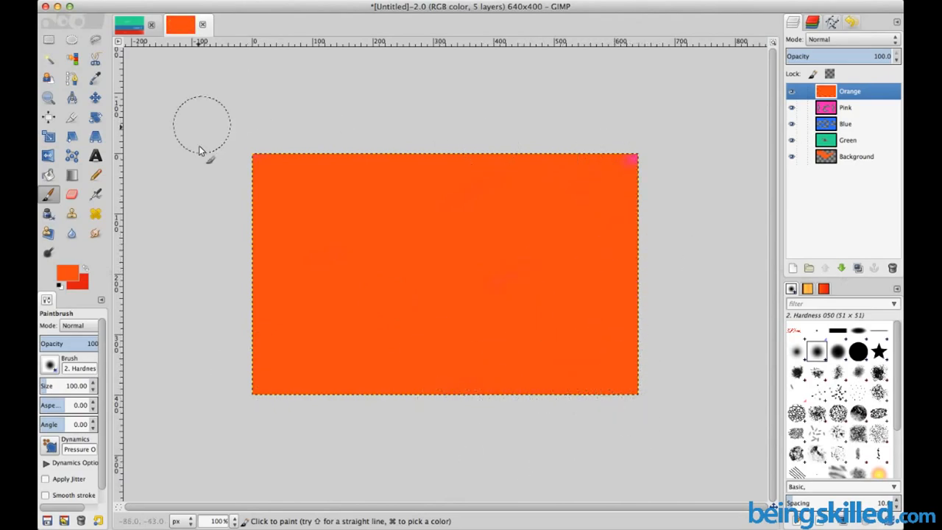
# Step: Erase the Orange layer over the leftmost striped stroke and a patch of the pink area beside it
pyautogui.click(72, 194)
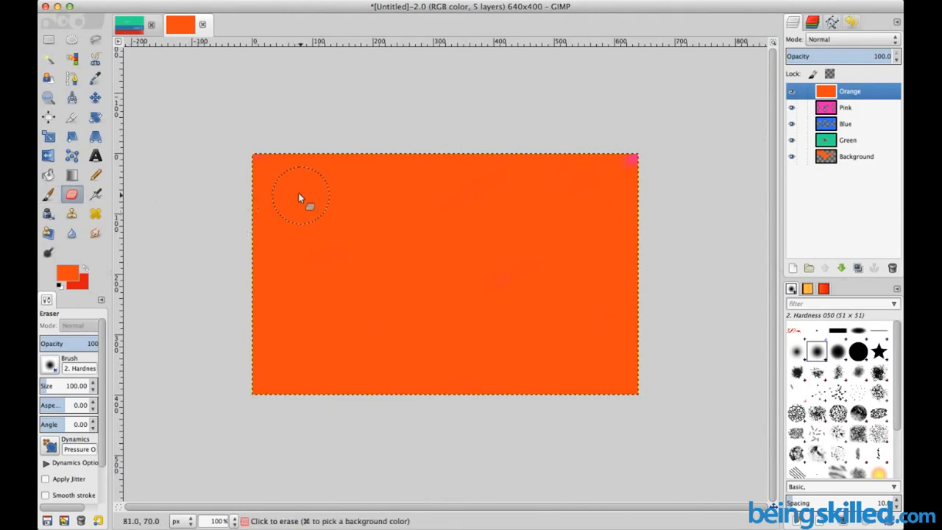
pyautogui.moveTo(295, 194); pyautogui.dragTo(286, 251)
pyautogui.moveTo(287, 296)
pyautogui.mouseDown()
pyautogui.moveTo(290, 319)
pyautogui.moveTo(342, 328)
pyautogui.moveTo(355, 289)
pyautogui.moveTo(324, 249)
pyautogui.moveTo(314, 199)
pyautogui.moveTo(312, 292)
pyautogui.moveTo(320, 306)
pyautogui.moveTo(343, 304)
pyautogui.mouseUp()
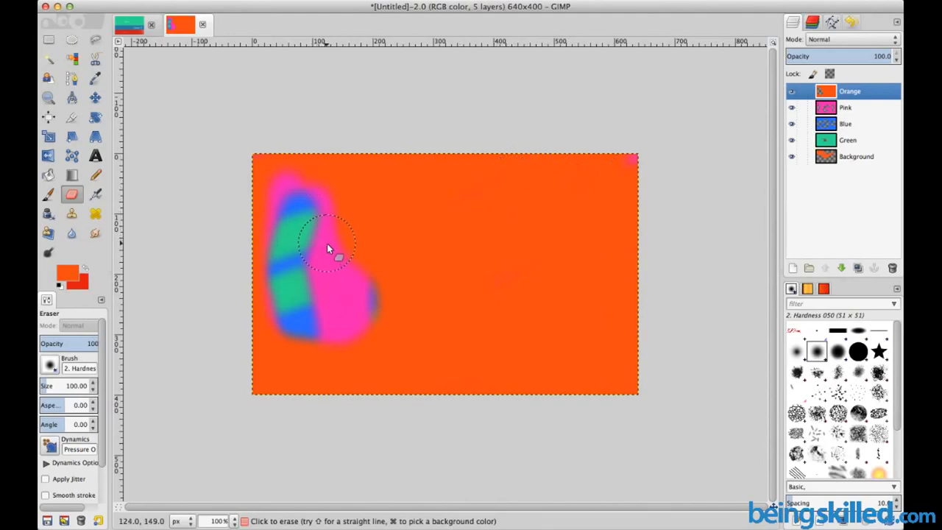
# Step: Erase the Green layer inside the leftmost stroke's two green bands, and paint the Background layer orange beneath them
pyautogui.click(860, 146)
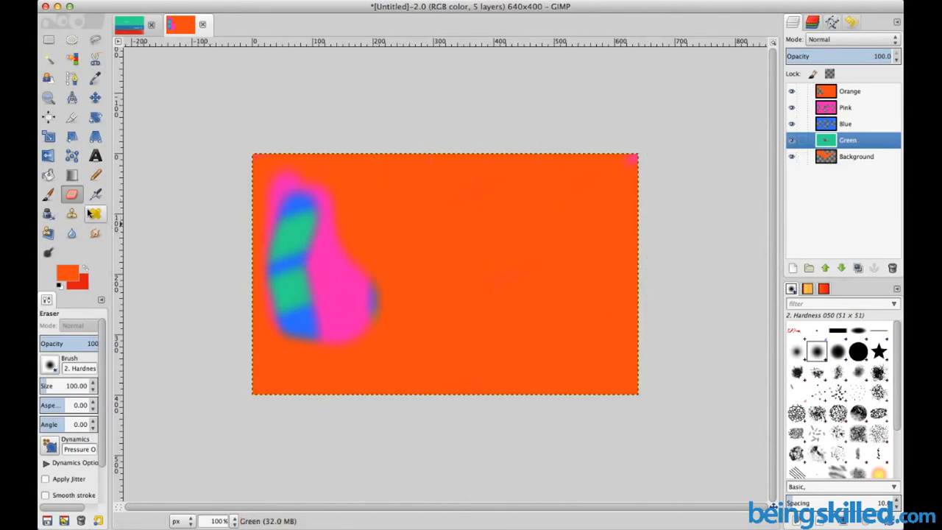
pyautogui.moveTo(291, 245)
pyautogui.mouseDown()
pyautogui.moveTo(310, 235)
pyautogui.moveTo(306, 219)
pyautogui.moveTo(292, 217)
pyautogui.moveTo(300, 201)
pyautogui.moveTo(323, 251)
pyautogui.moveTo(277, 306)
pyautogui.moveTo(316, 273)
pyautogui.mouseUp()
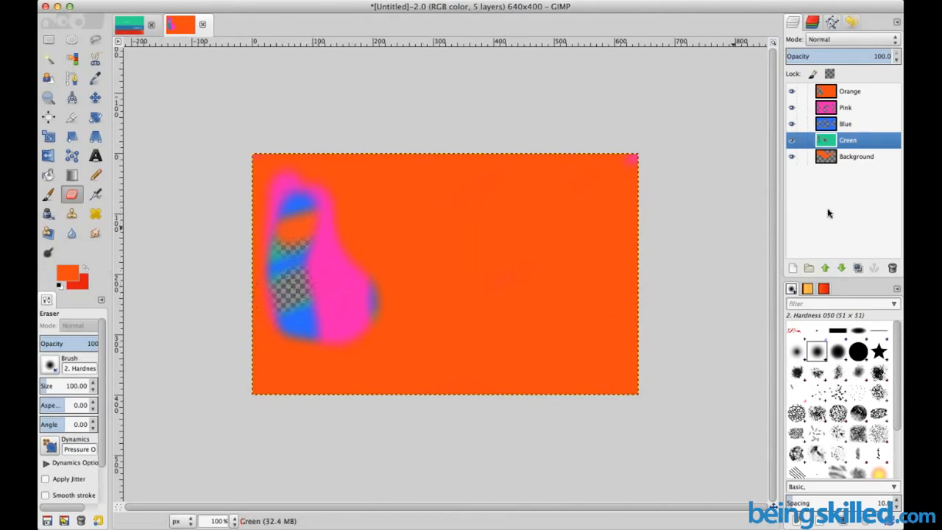
pyautogui.click(864, 158)
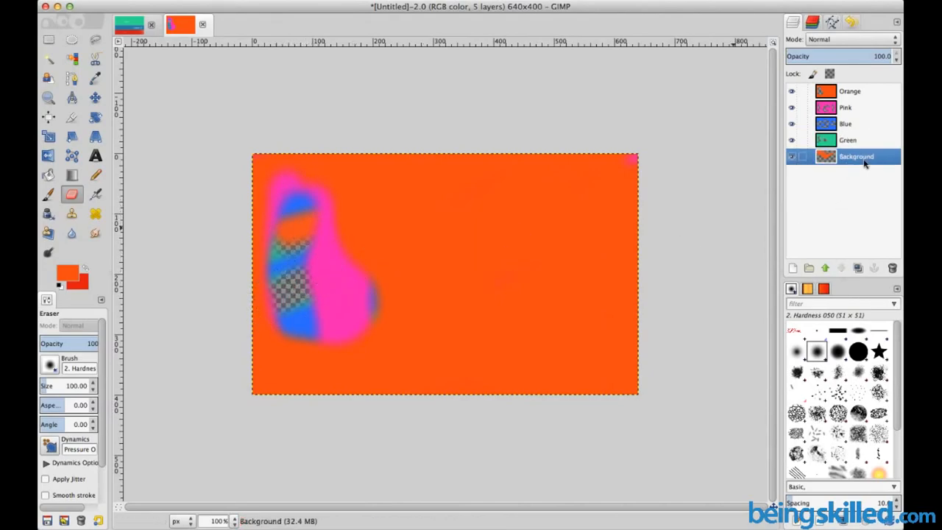
pyautogui.click(48, 194)
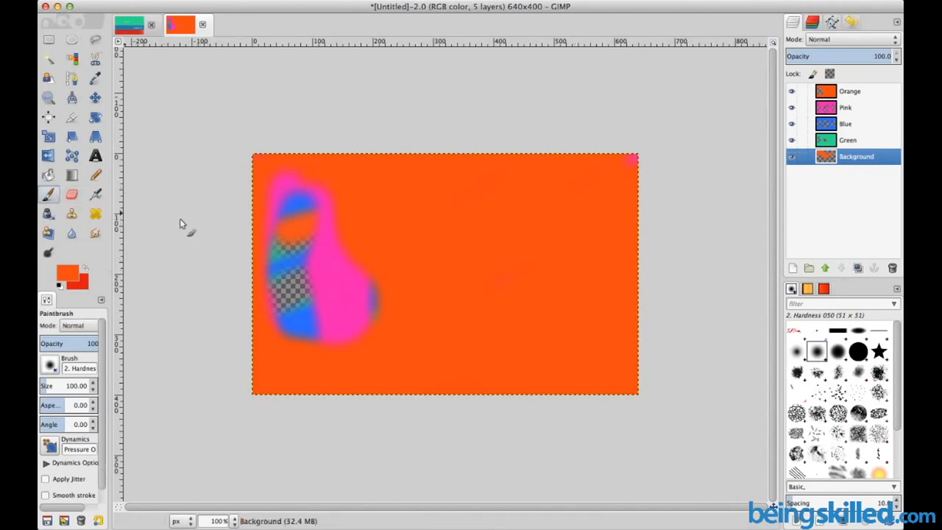
pyautogui.moveTo(164, 254)
pyautogui.mouseDown()
pyautogui.moveTo(265, 315)
pyautogui.moveTo(299, 305)
pyautogui.moveTo(256, 309)
pyautogui.moveTo(371, 283)
pyautogui.moveTo(206, 306)
pyautogui.moveTo(275, 251)
pyautogui.moveTo(331, 250)
pyautogui.mouseUp()
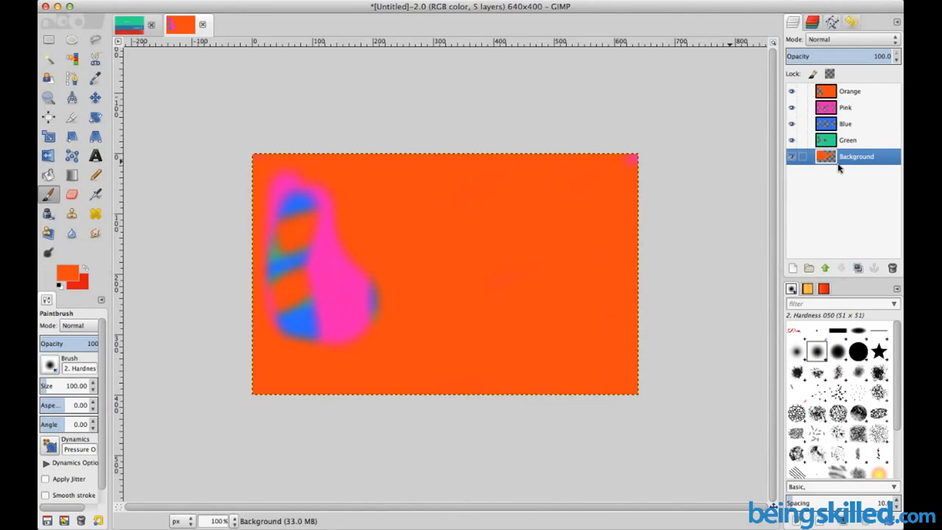
pyautogui.press('ctrl')
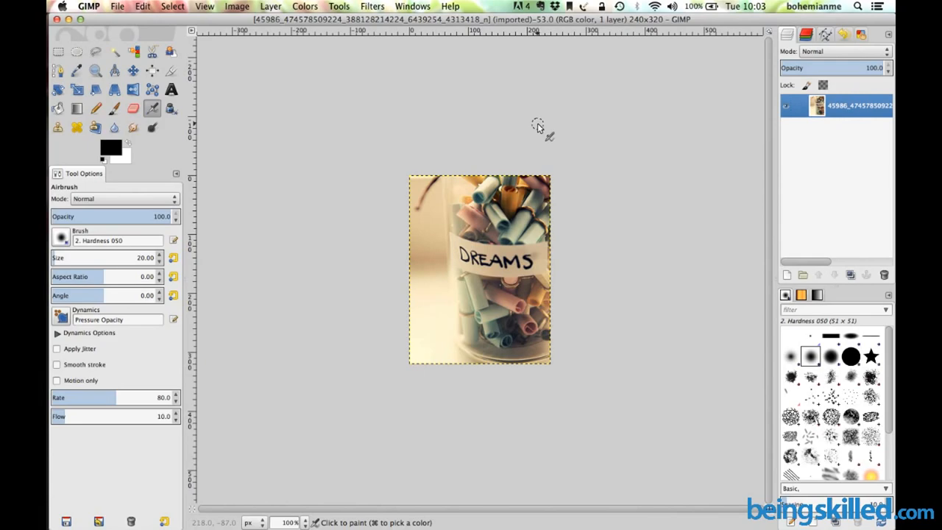
# Step: Scale the DREAMS jar image proportionally to 500 × 667 pixels with cubic interpolation, and undo the scaling
pyautogui.click(238, 6)
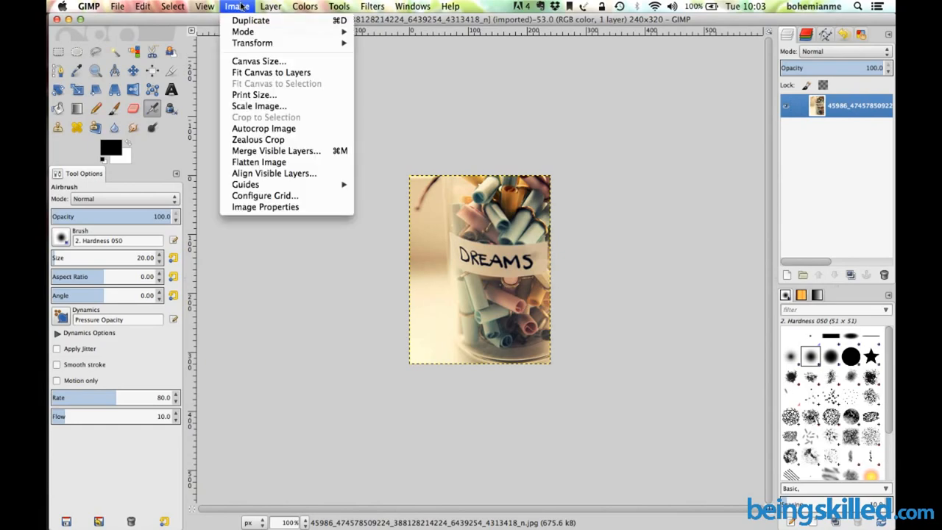
pyautogui.click(296, 108)
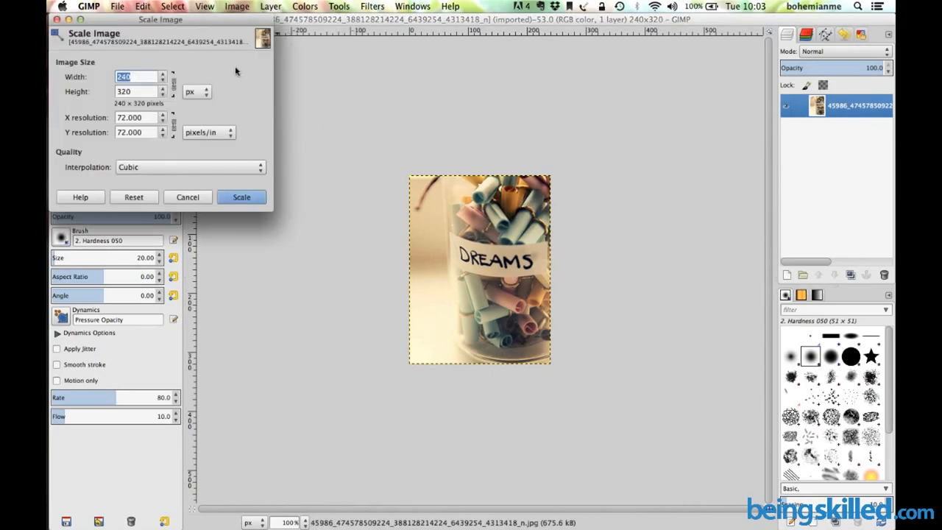
pyautogui.moveTo(226, 27); pyautogui.dragTo(504, 110)
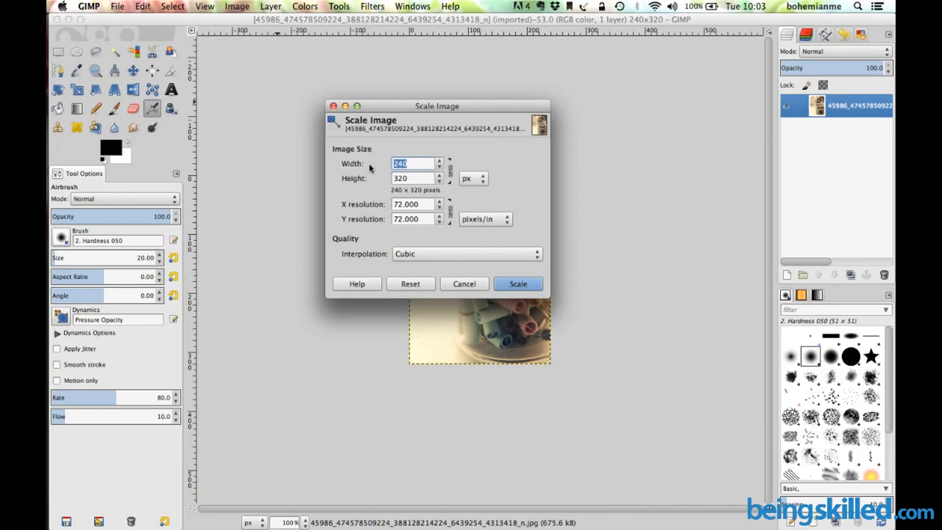
pyautogui.doubleClick(419, 159)
pyautogui.write('500')
pyautogui.press('Tab')
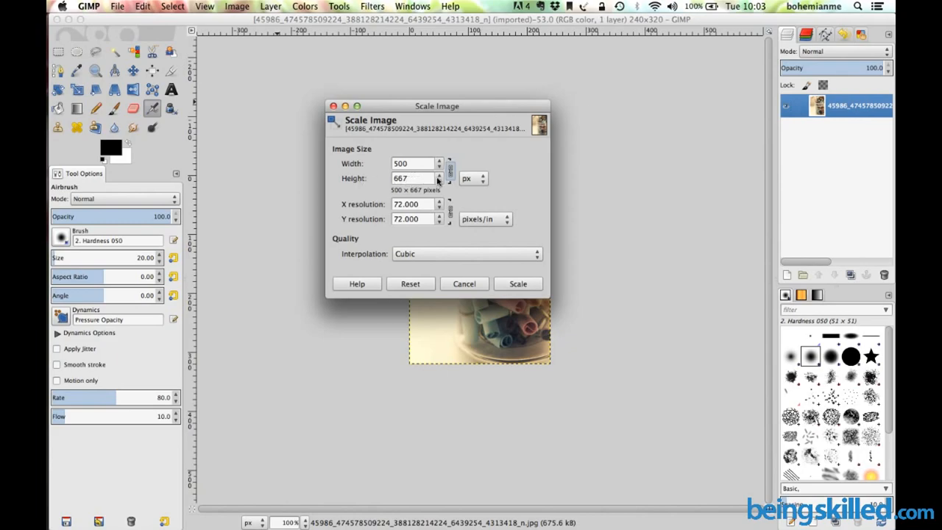
pyautogui.click(519, 284)
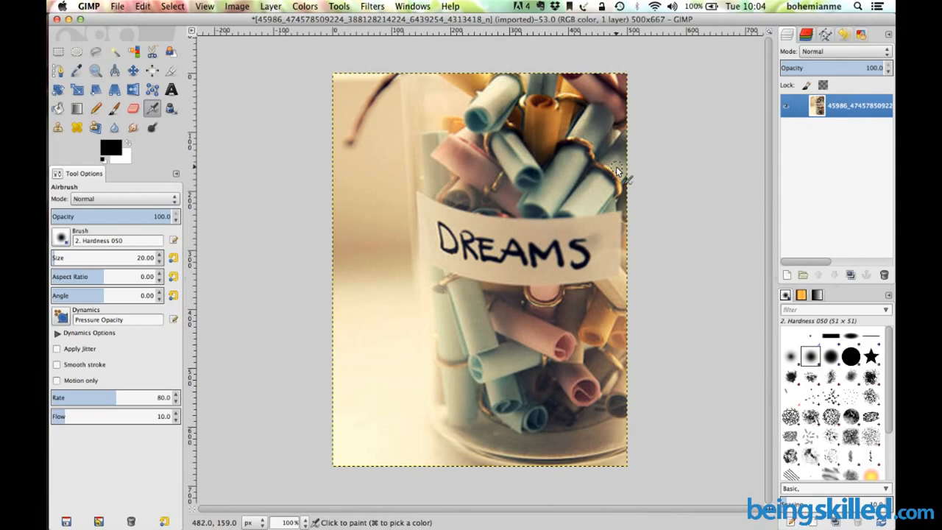
pyautogui.press('super')
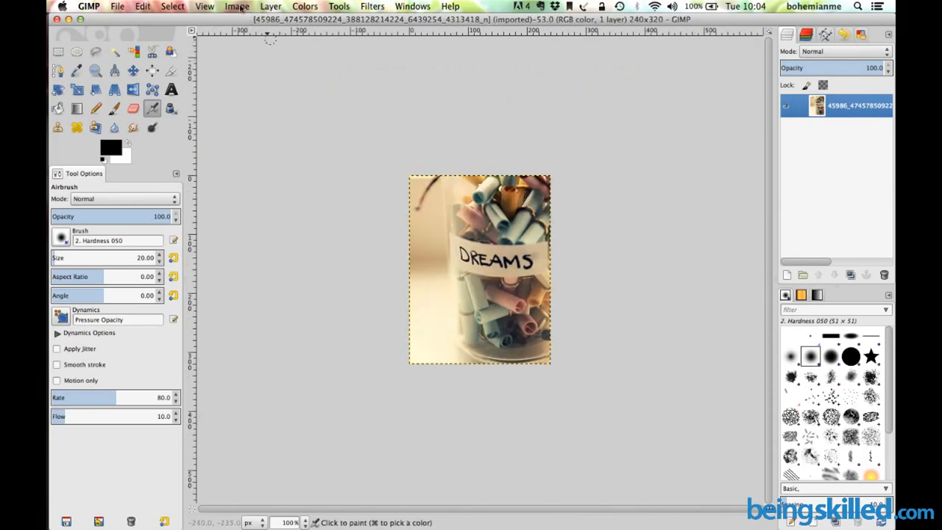
# Step: Scale the jar image to 500 × 320 pixels with width and height unlinked, and undo the scaling
pyautogui.click(237, 6)
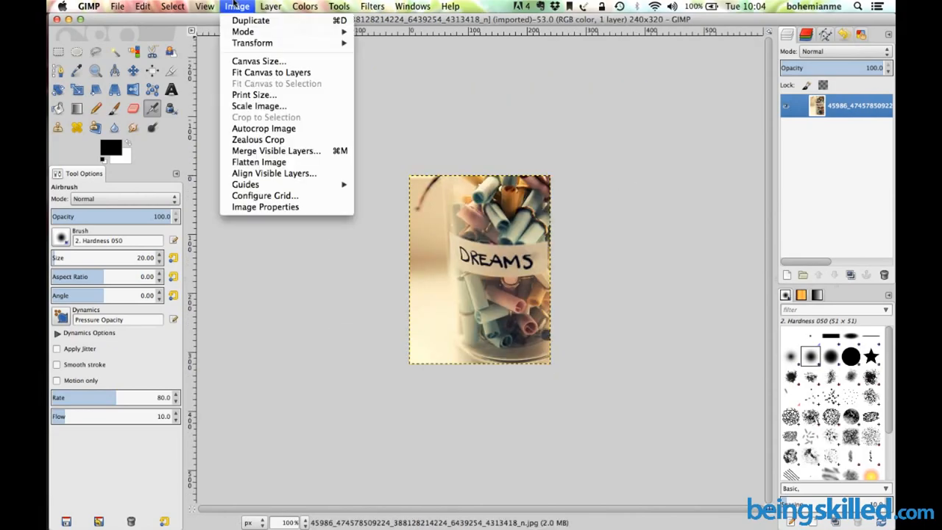
pyautogui.click(262, 106)
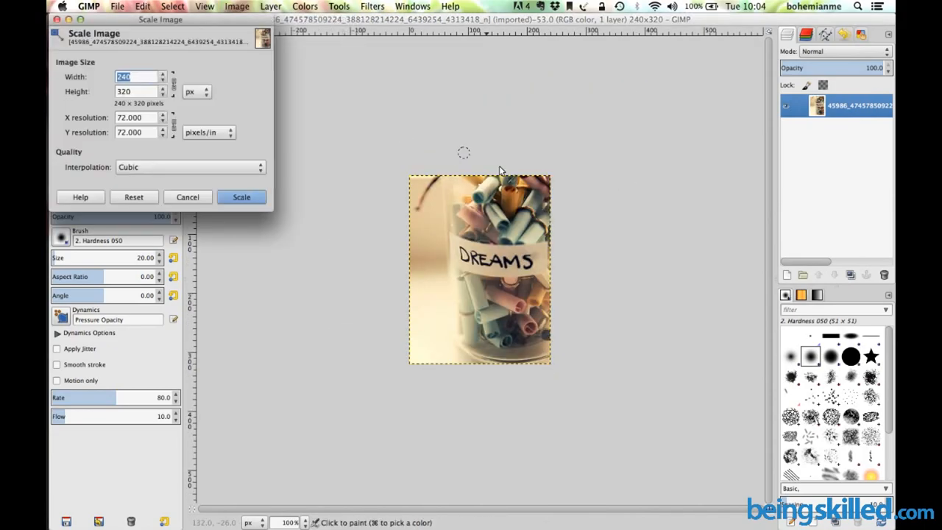
pyautogui.click(173, 84)
pyautogui.write('500')
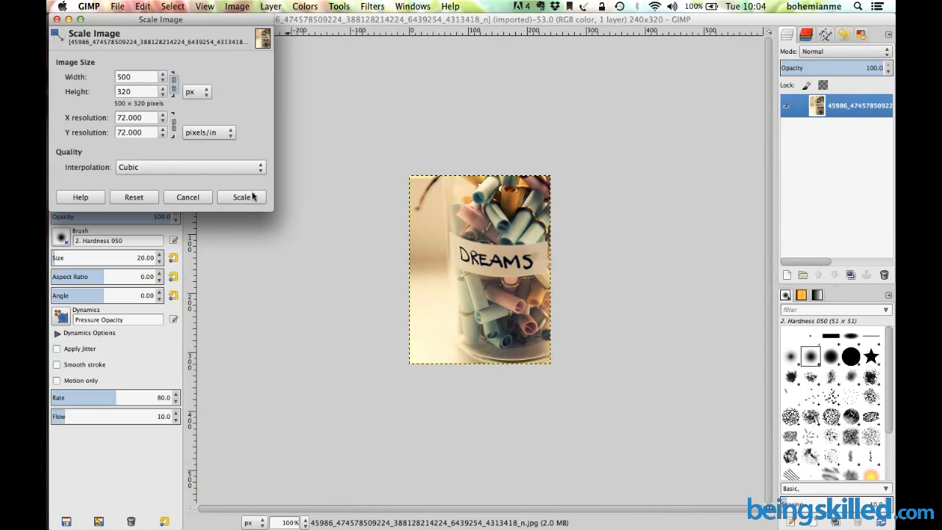
pyautogui.click(244, 196)
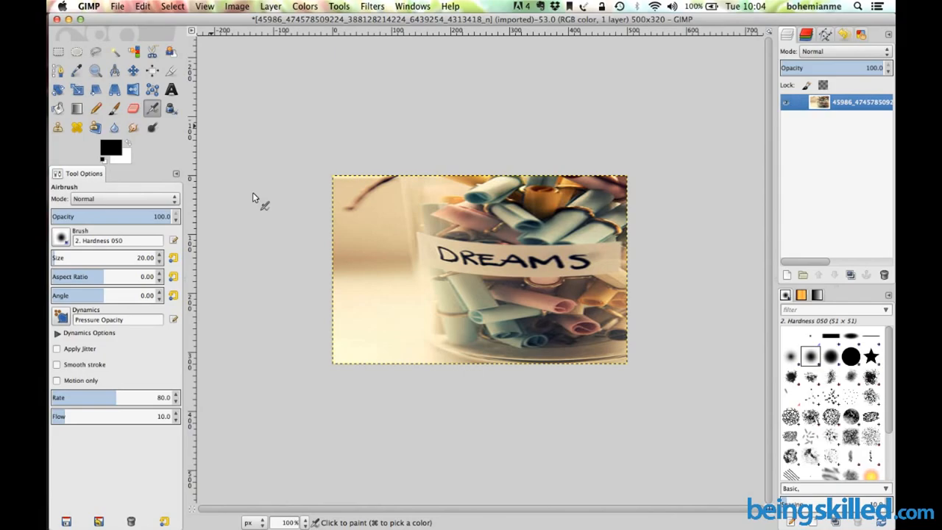
pyautogui.press('super+z')
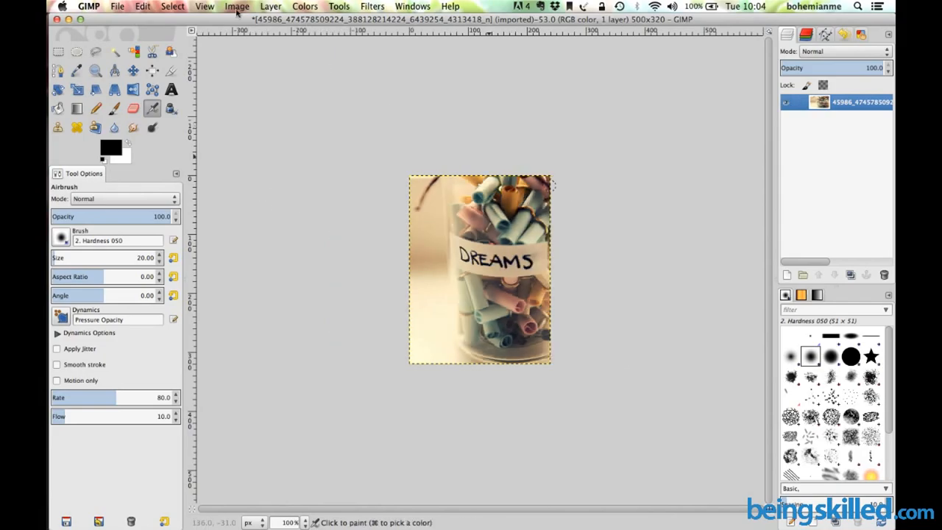
# Step: Open the Scale Image settings for the jar photo and set the width to 500 px with proportional height
pyautogui.click(237, 6)
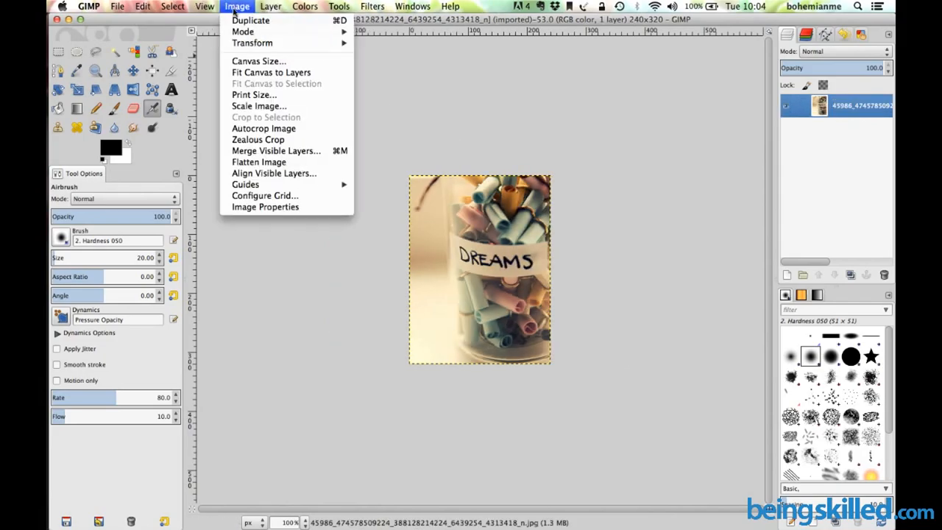
pyautogui.click(257, 107)
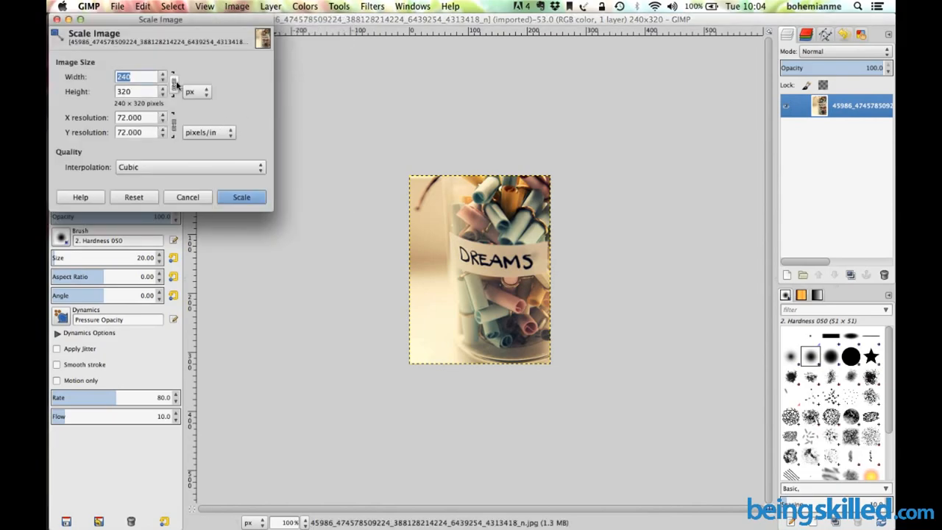
pyautogui.write('500')
pyautogui.press('Tab')
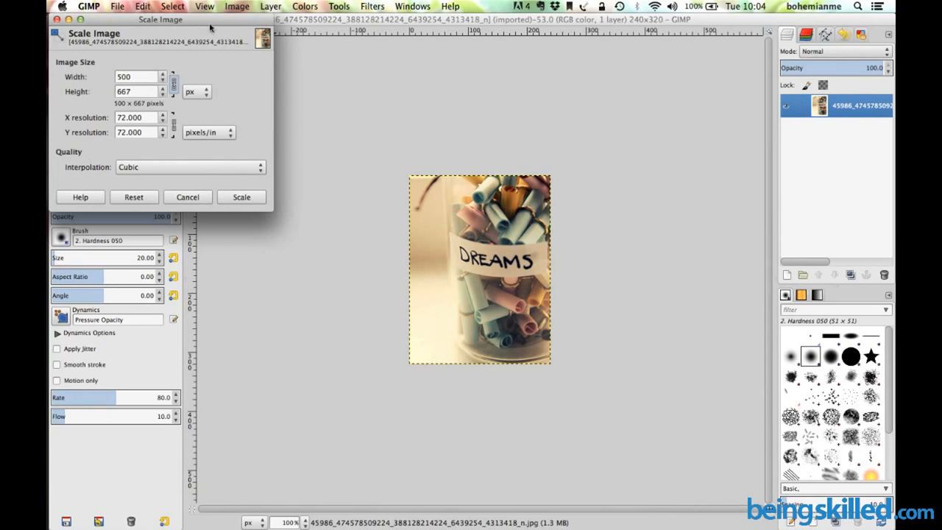
pyautogui.moveTo(213, 21); pyautogui.dragTo(550, 101)
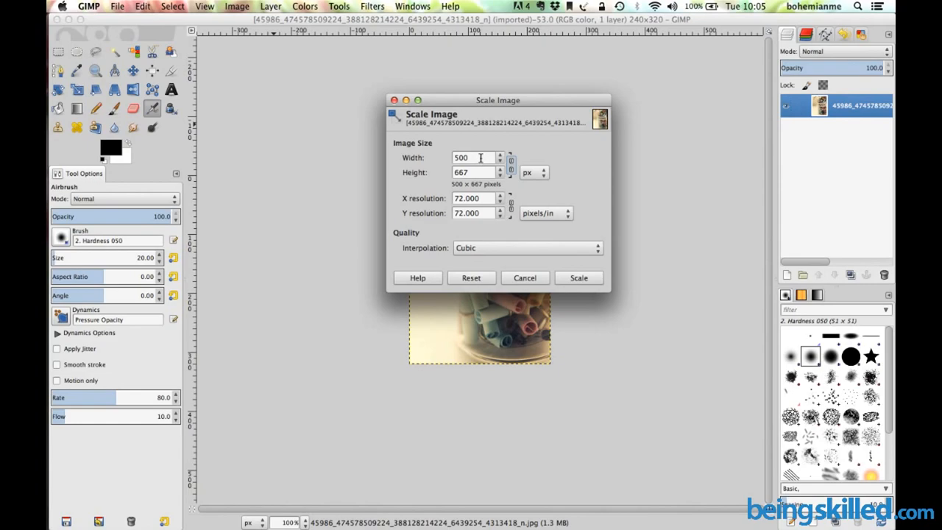
# Step: Scale the jar image to 800 × 900 pixels without keeping its proportions
pyautogui.doubleClick(480, 157)
pyautogui.write('800')
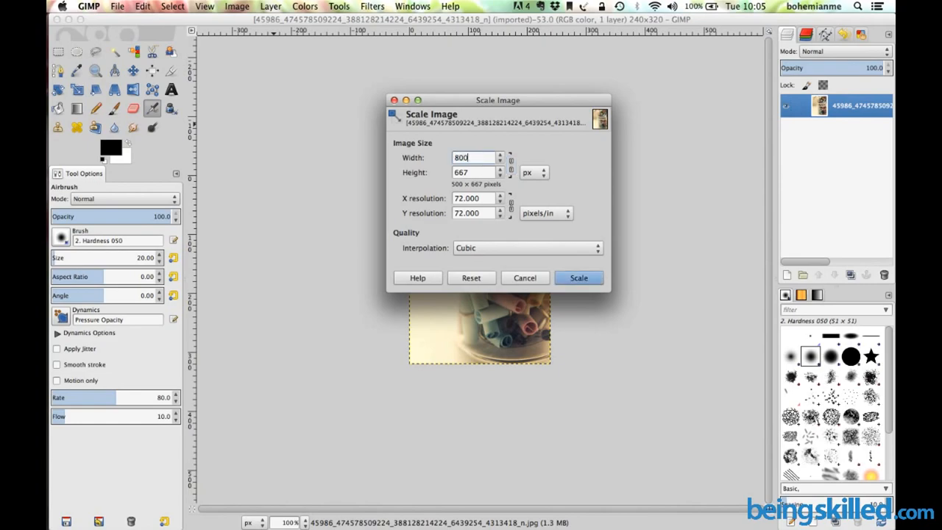
pyautogui.press('Tab')
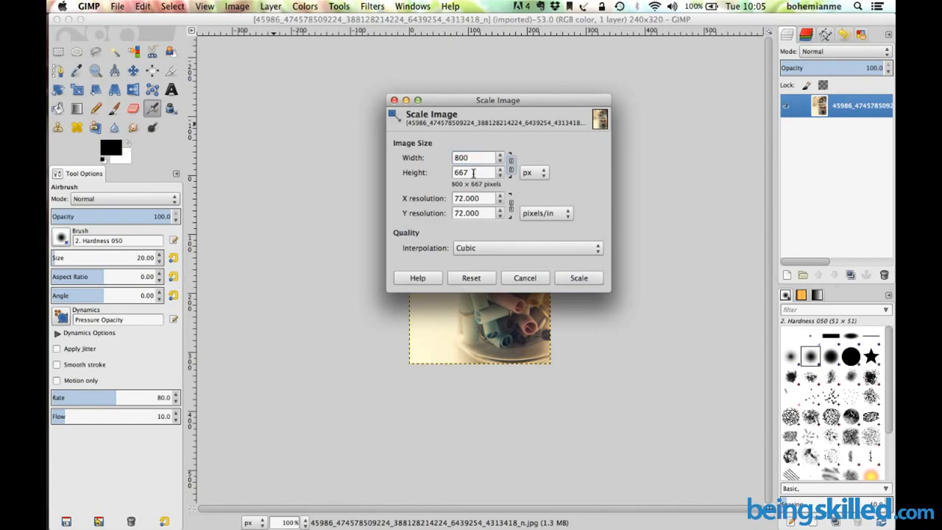
pyautogui.doubleClick(473, 172)
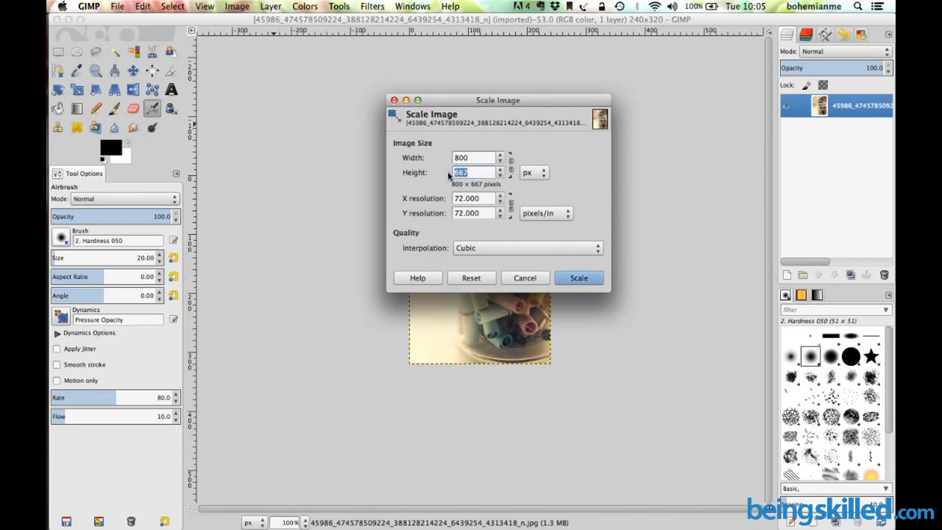
pyautogui.write('900')
pyautogui.click(578, 278)
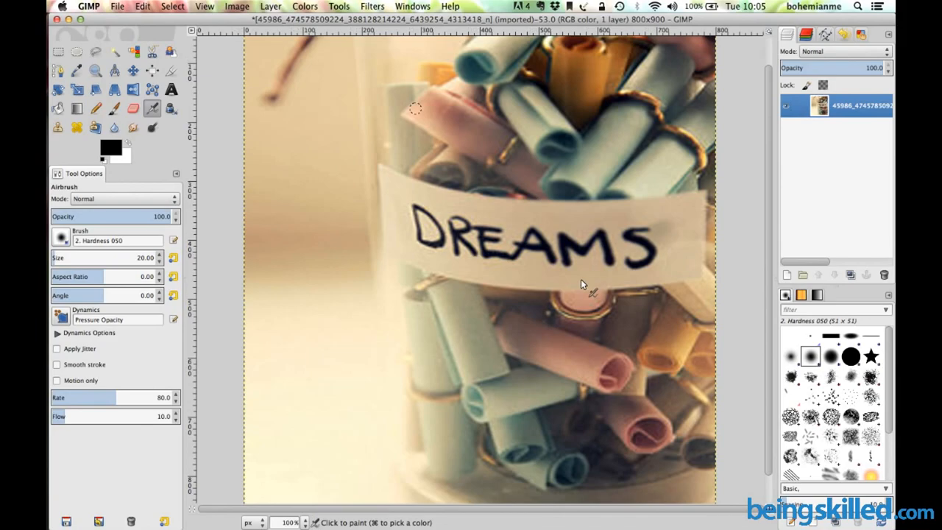
pyautogui.press('super')
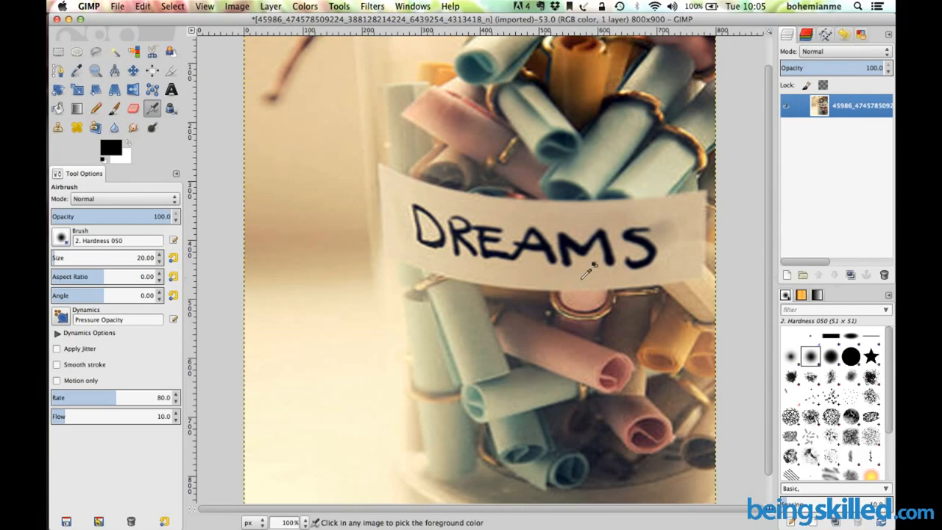
# Step: Undo the 800 × 900 pixel scaling and scale the jar image proportionally to a width of 100 mm
pyautogui.press('super+z')
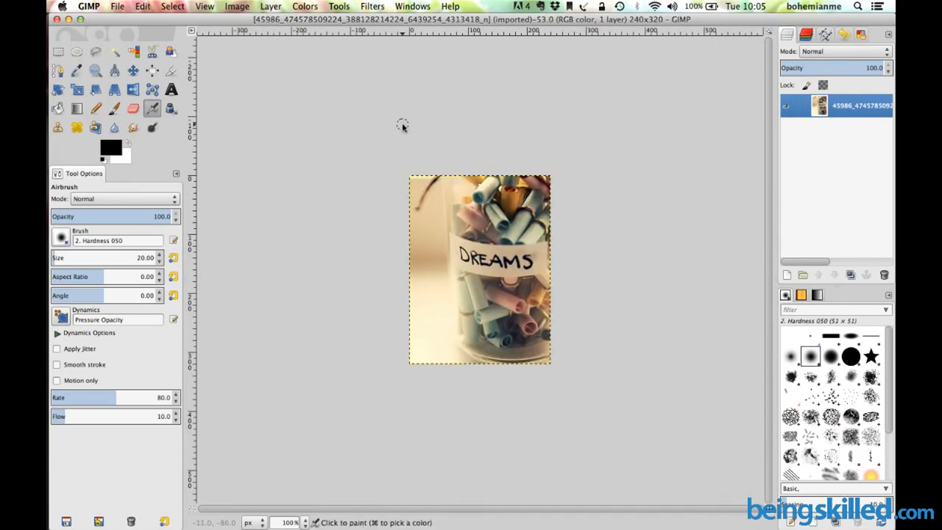
pyautogui.click(237, 6)
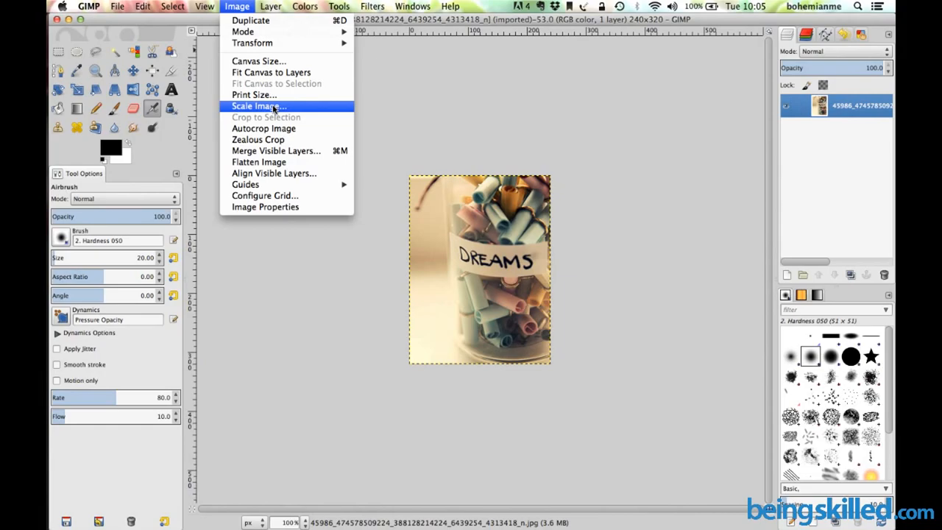
pyautogui.click(258, 106)
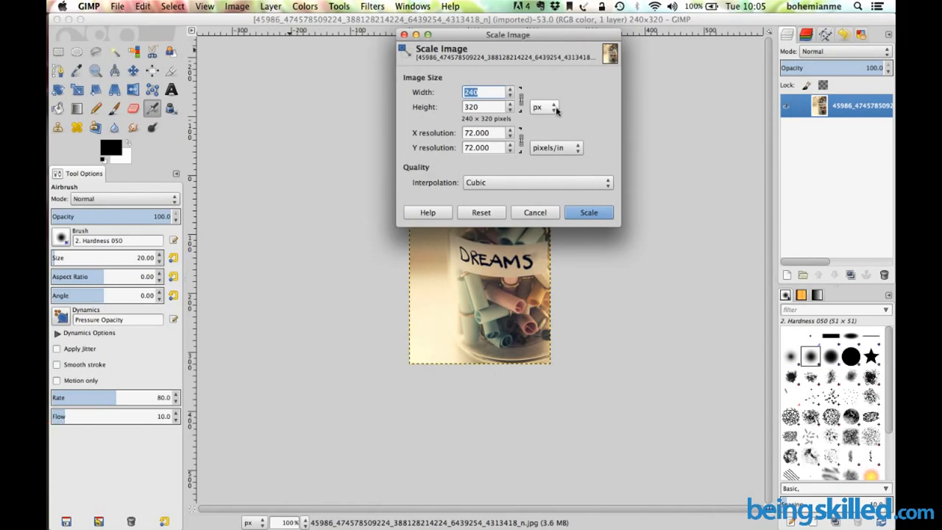
pyautogui.click(553, 107)
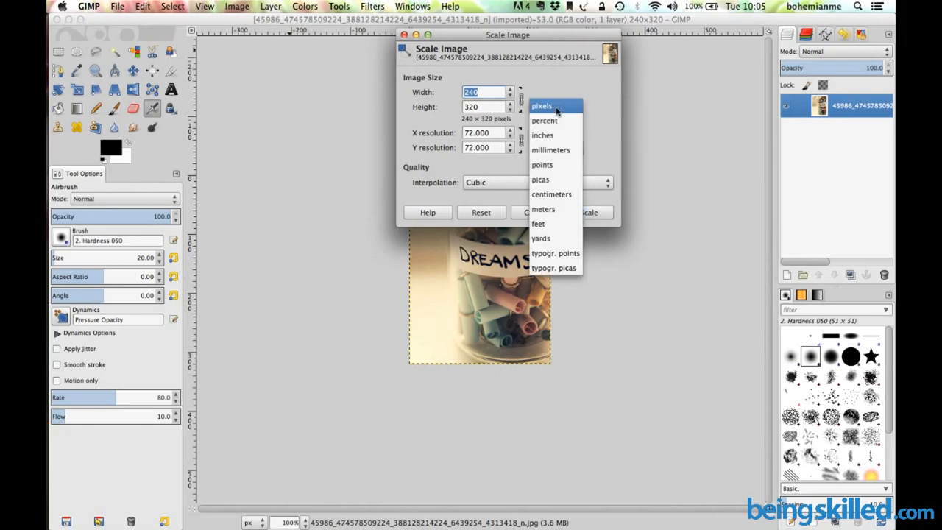
pyautogui.click(558, 152)
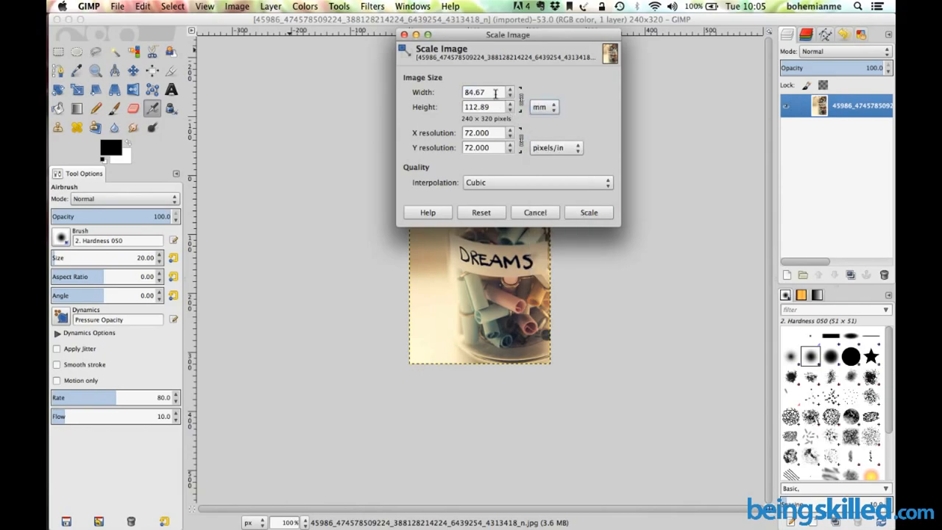
pyautogui.doubleClick(471, 92)
pyautogui.write('100')
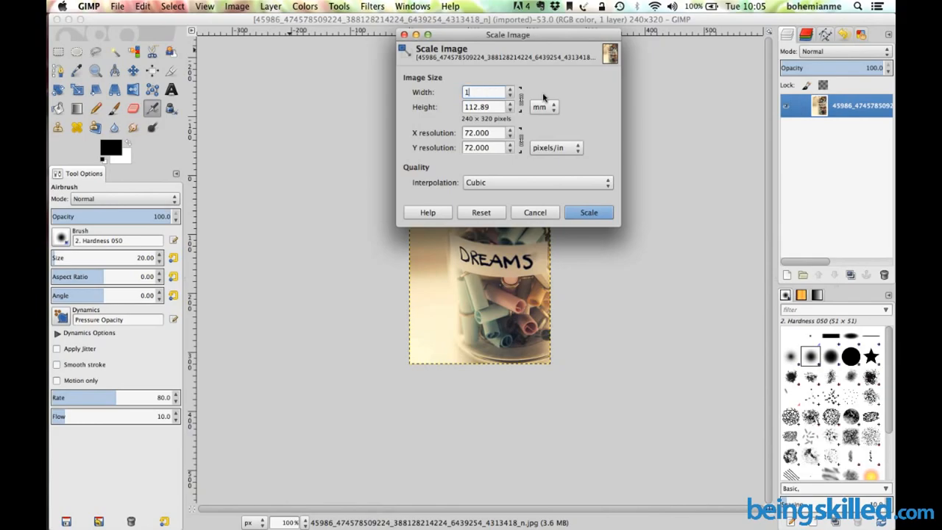
pyautogui.click(521, 99)
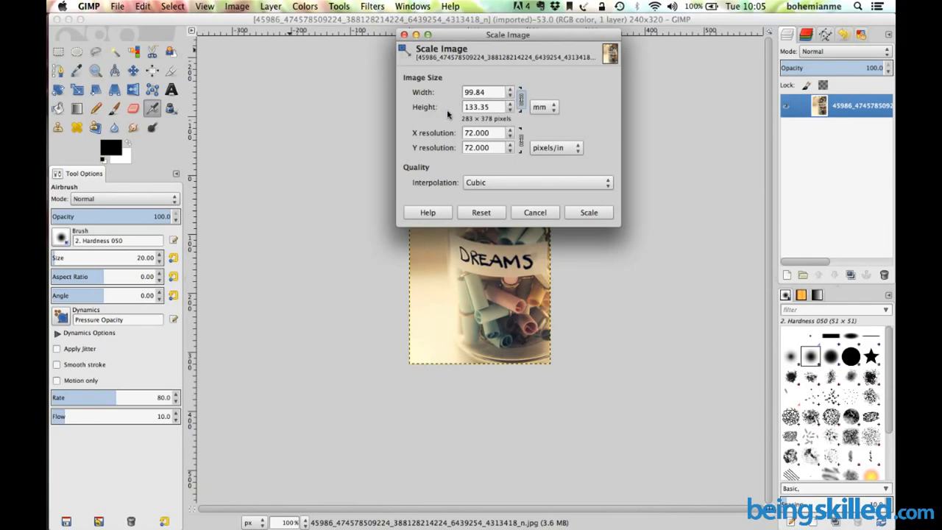
pyautogui.click(581, 215)
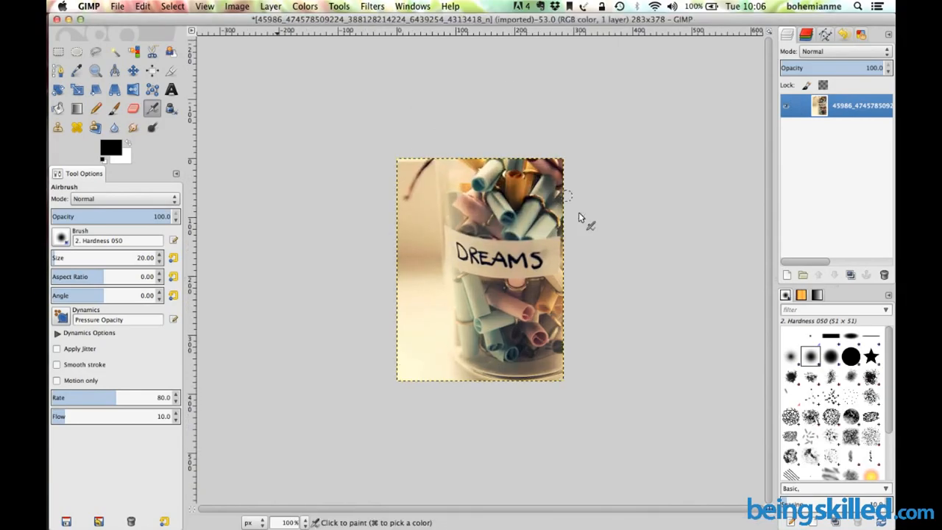
# Step: Scale the jar image to a width of 5 inches with proportional height and cubic interpolation
pyautogui.click(234, 6)
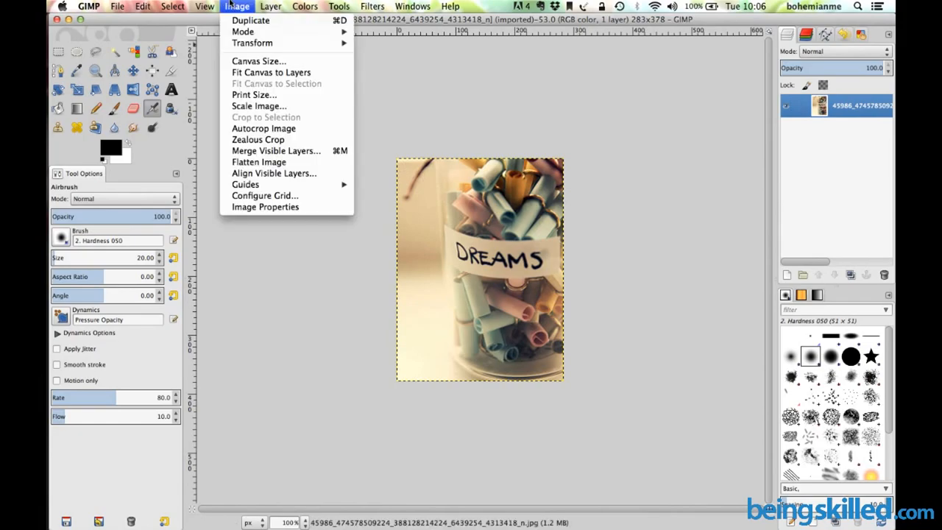
pyautogui.click(259, 106)
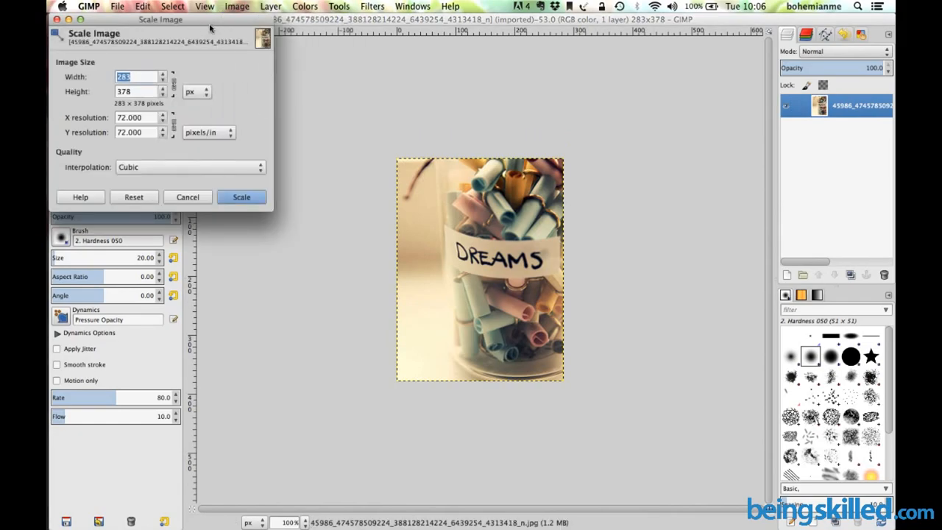
pyautogui.click(520, 203)
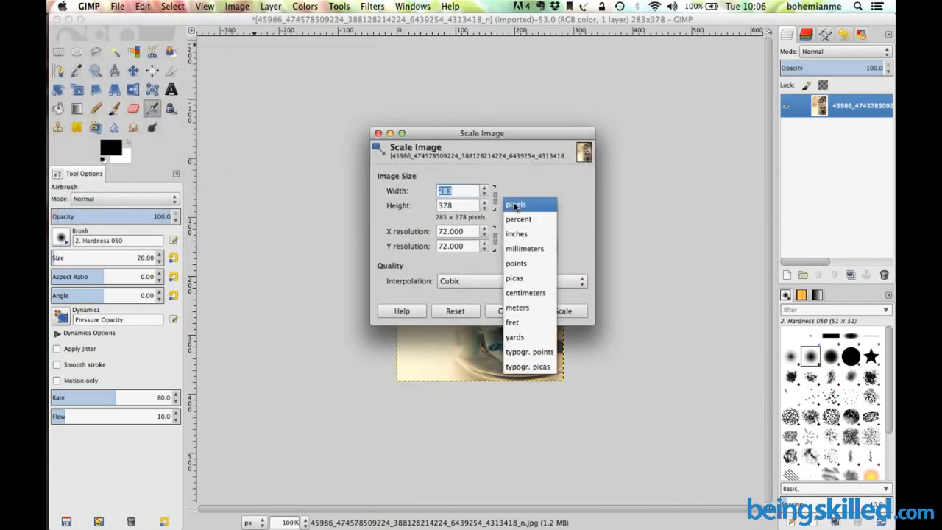
pyautogui.click(525, 250)
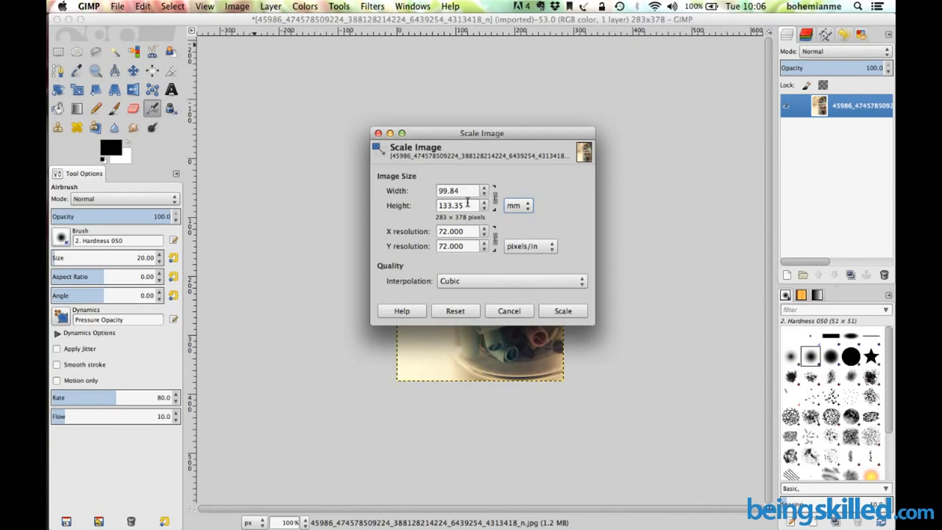
pyautogui.click(517, 208)
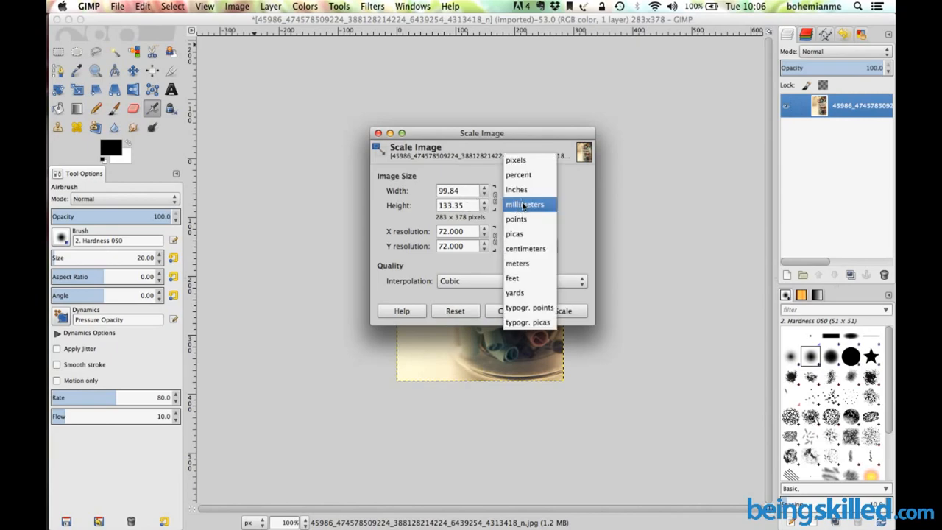
pyautogui.click(525, 190)
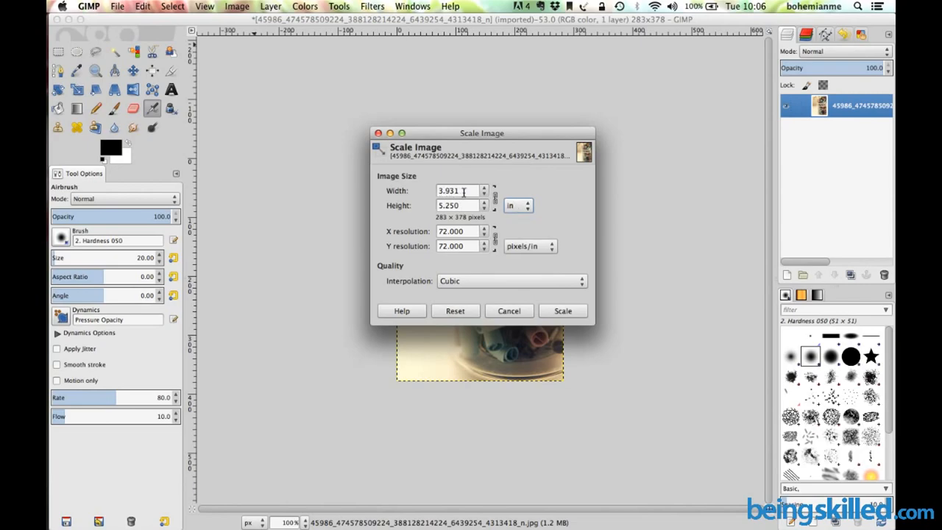
pyautogui.moveTo(463, 191); pyautogui.dragTo(433, 192)
pyautogui.write('5')
pyautogui.press('Tab')
pyautogui.click(561, 312)
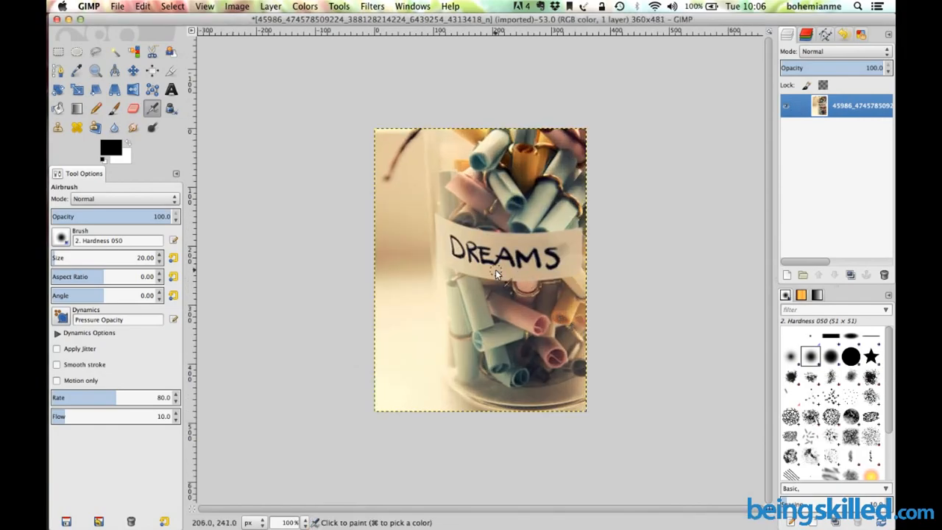
# Step: Scale the jar image to 25 percent with width and height linked, and undo the scaling
pyautogui.click(236, 7)
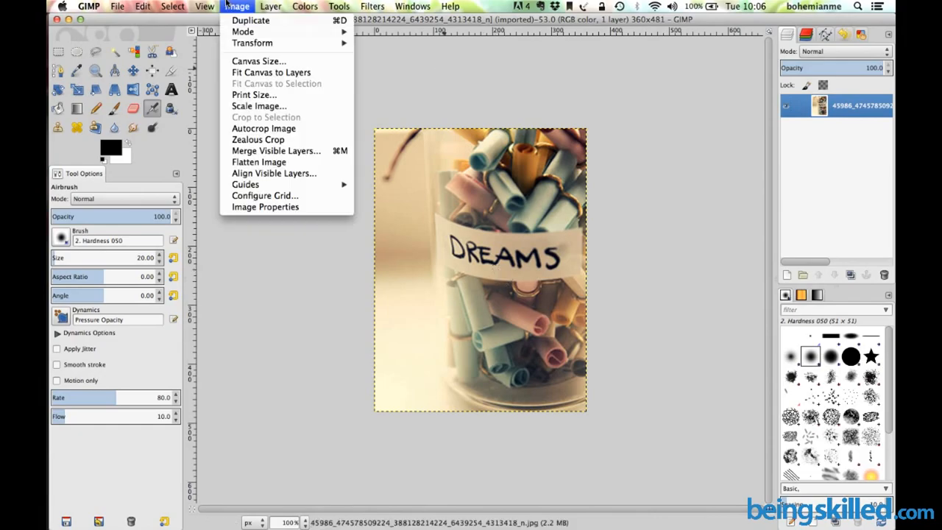
pyautogui.click(257, 106)
pyautogui.moveTo(236, 20); pyautogui.dragTo(576, 82)
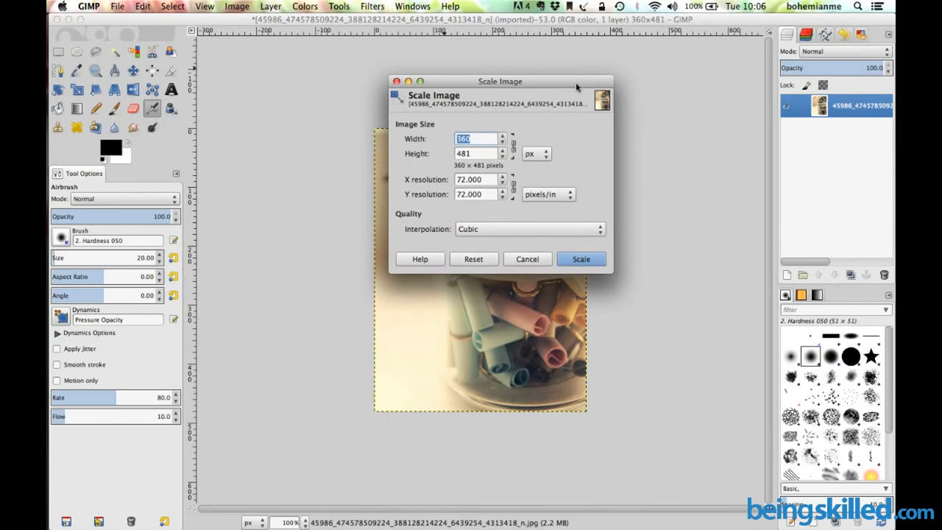
pyautogui.click(545, 155)
pyautogui.click(544, 174)
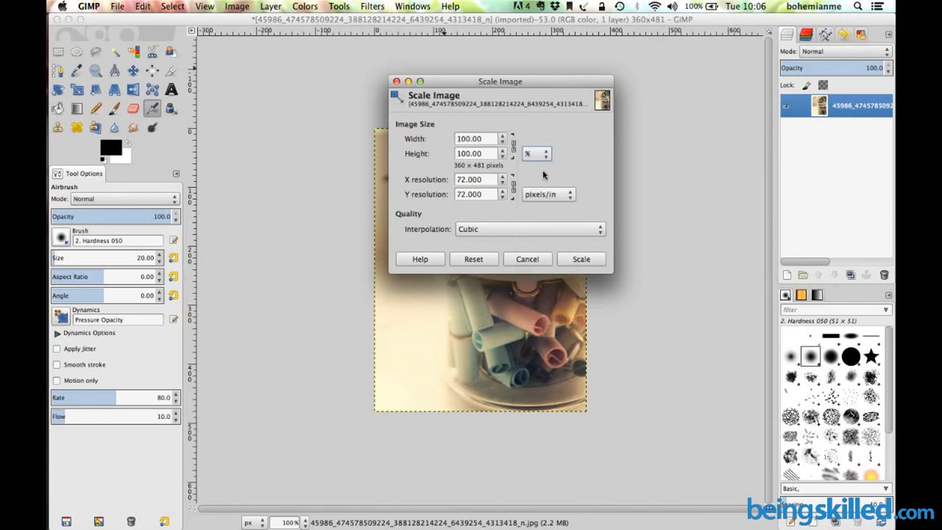
pyautogui.moveTo(487, 138); pyautogui.dragTo(429, 145)
pyautogui.write('25')
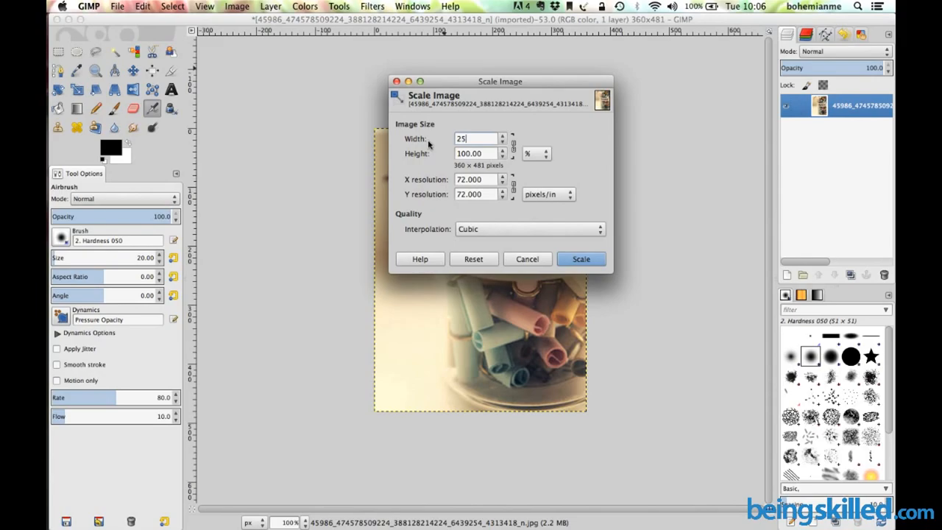
pyautogui.press('Tab')
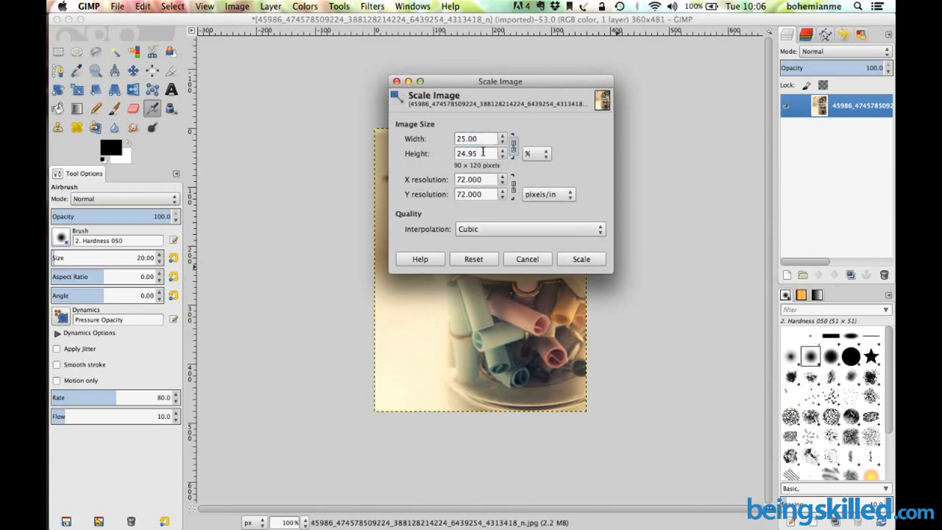
pyautogui.click(598, 260)
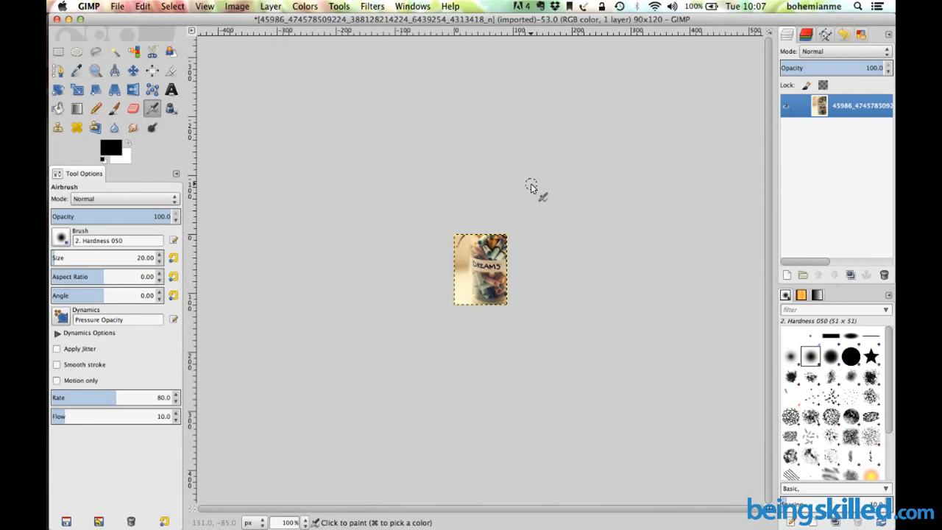
pyautogui.press('super+z')
# Step: Scale the jar image to 200 percent in both width and height with cubic interpolation
pyautogui.click(237, 6)
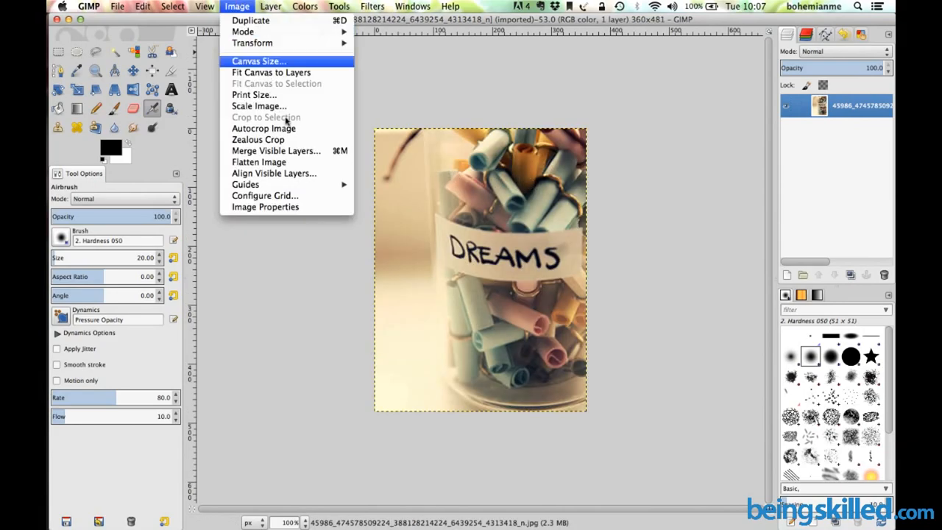
pyautogui.click(293, 107)
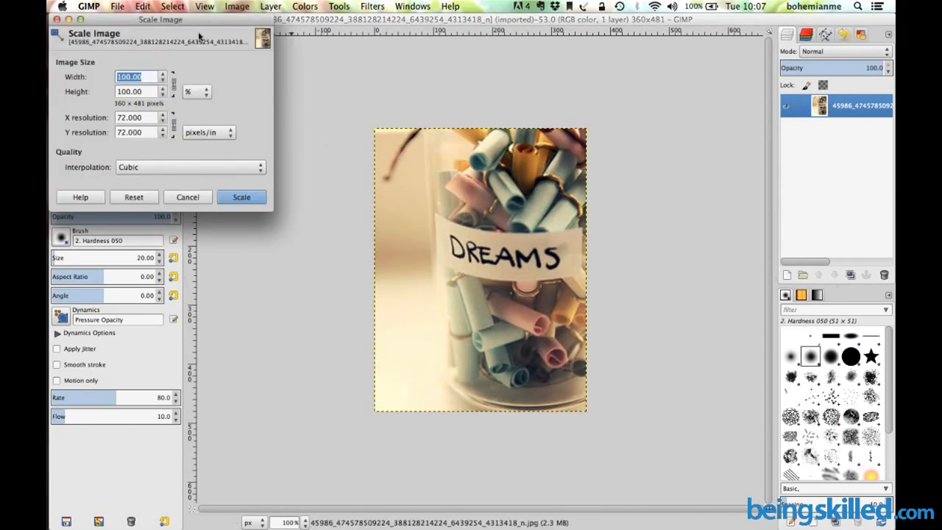
pyautogui.moveTo(200, 27); pyautogui.dragTo(530, 120)
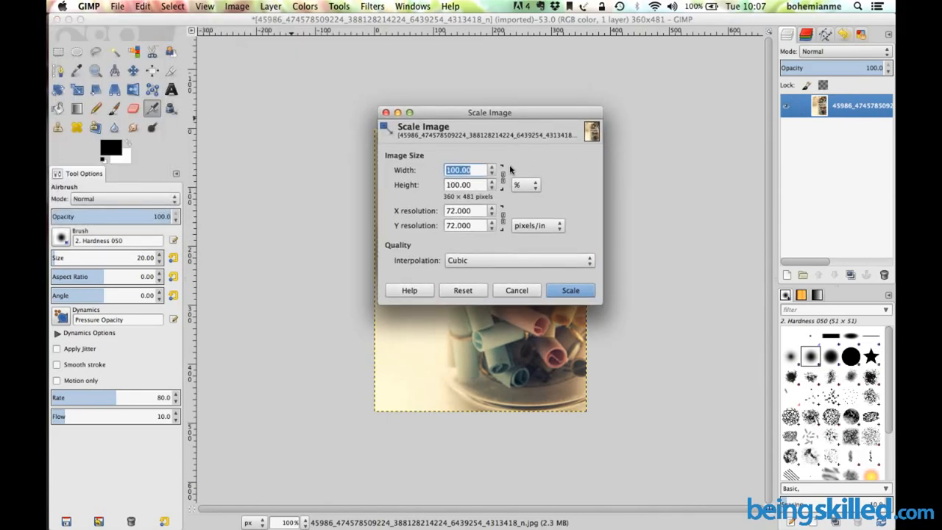
pyautogui.write('200')
pyautogui.press('Tab')
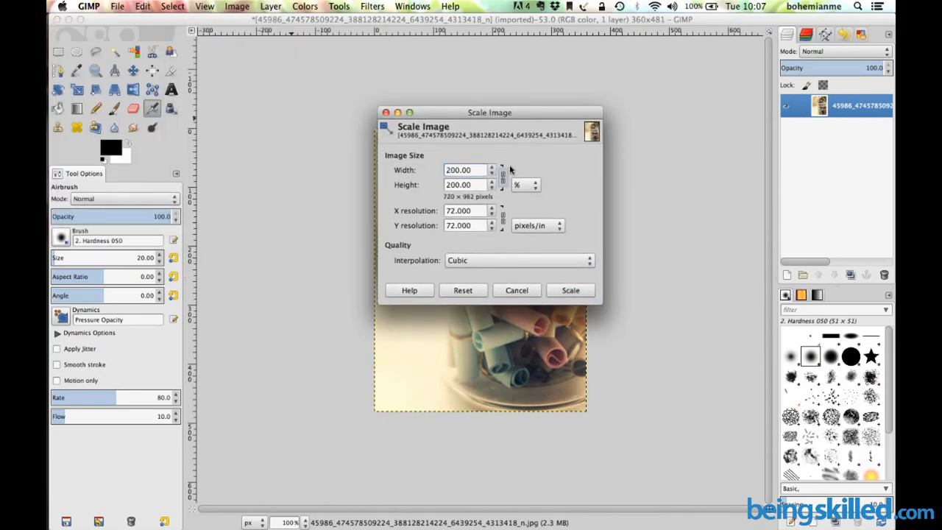
pyautogui.click(571, 291)
pyautogui.click(567, 292)
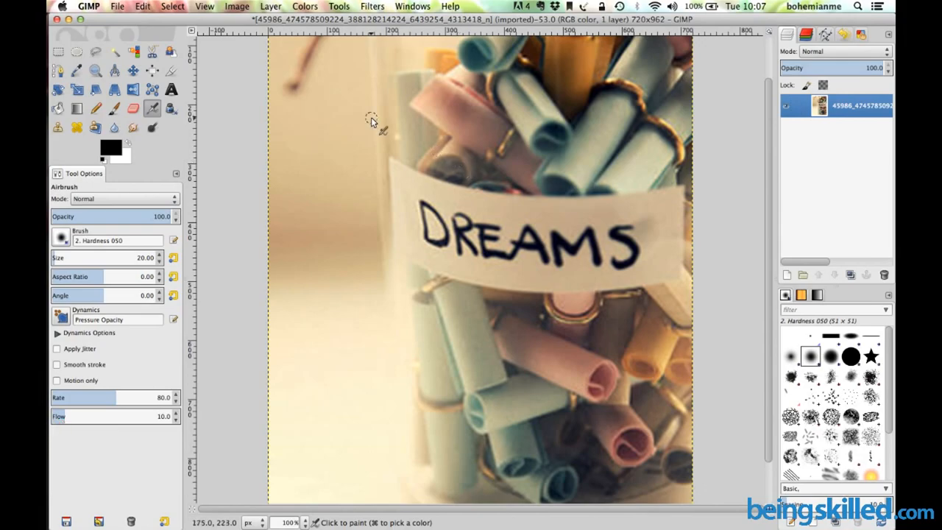
pyautogui.rightClick(855, 108)
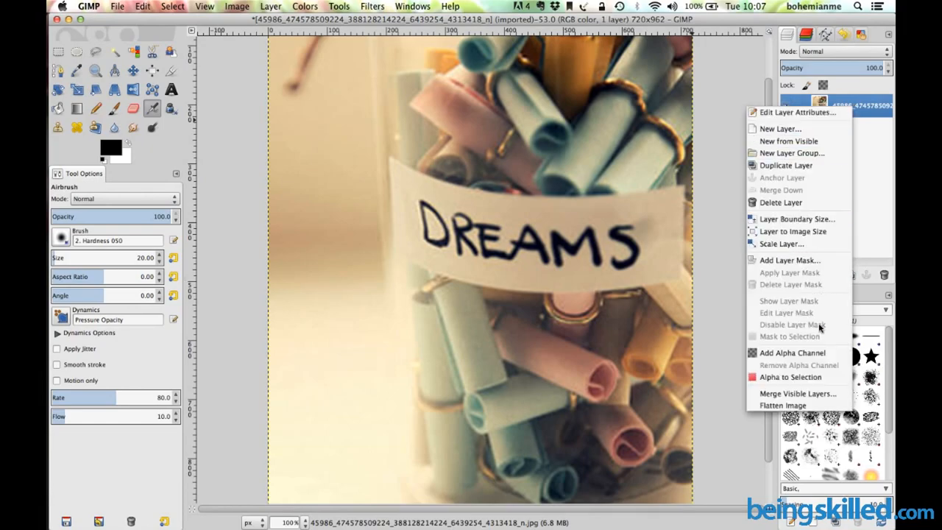
pyautogui.click(431, 114)
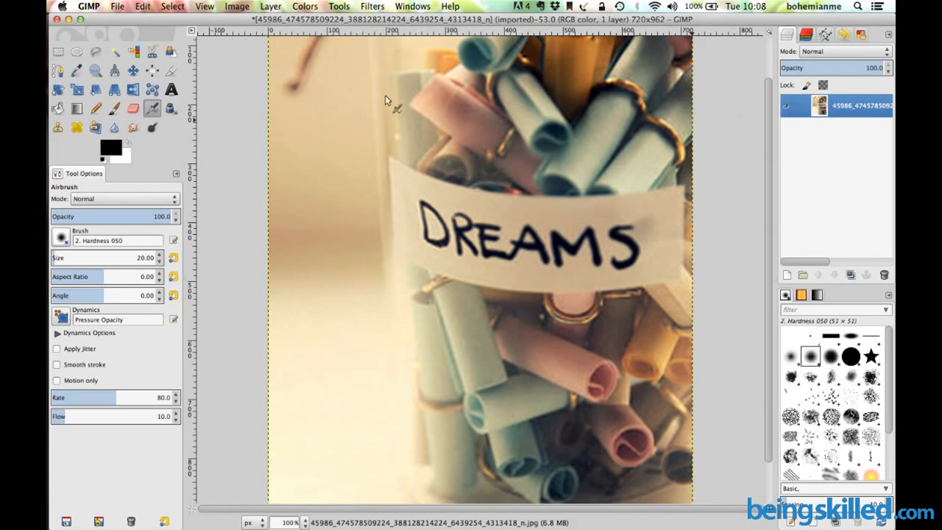
# Step: Review the size units available for scaling the jar image, and cancel without scaling it
pyautogui.click(240, 6)
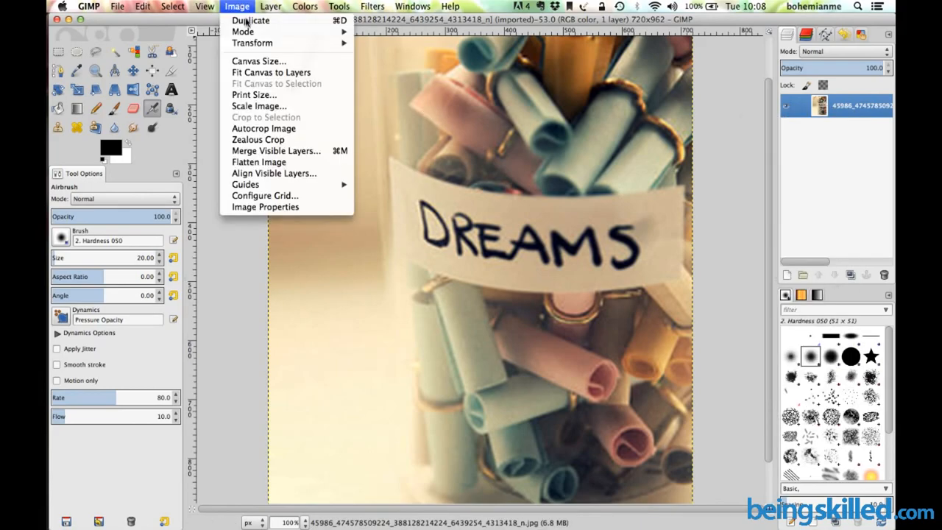
pyautogui.click(260, 108)
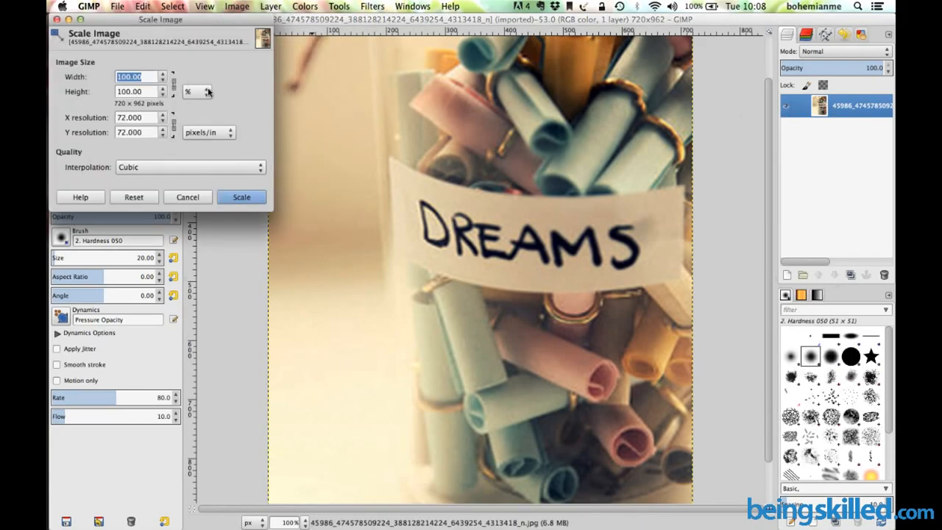
pyautogui.click(207, 91)
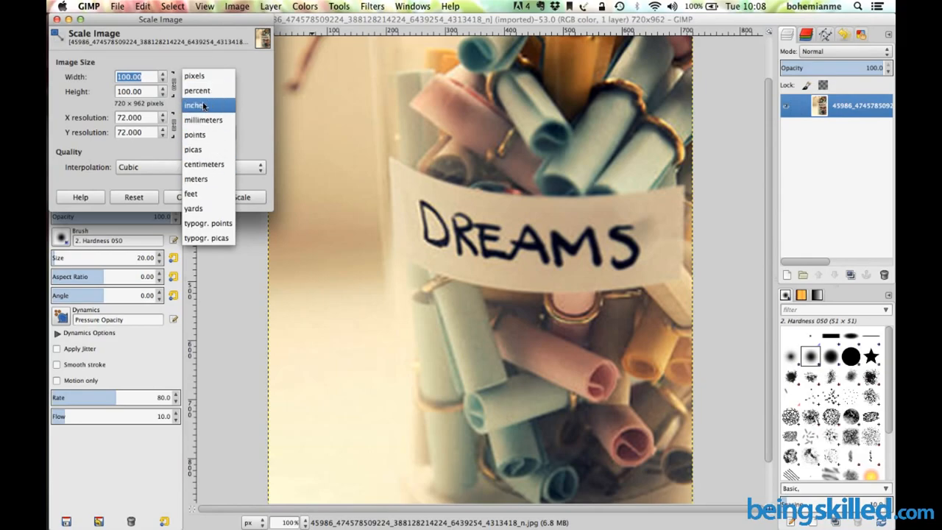
pyautogui.click(160, 60)
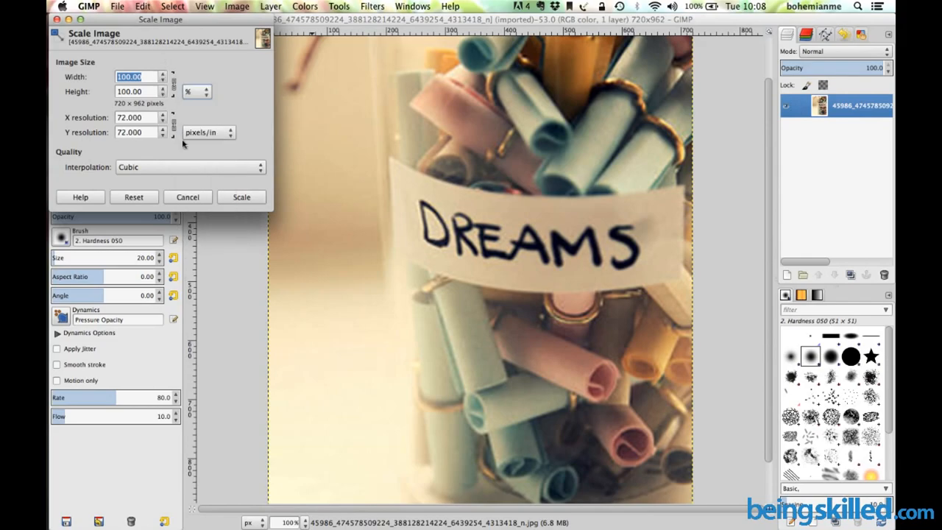
pyautogui.click(187, 197)
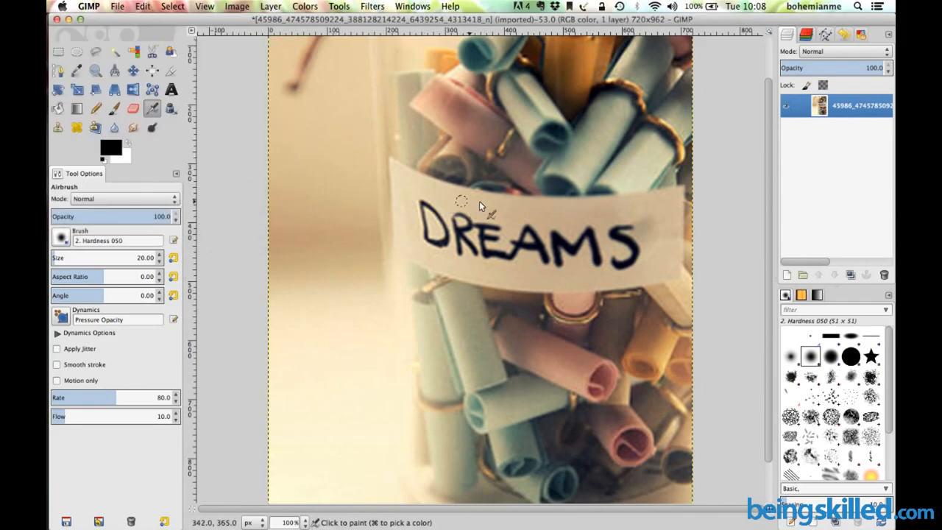
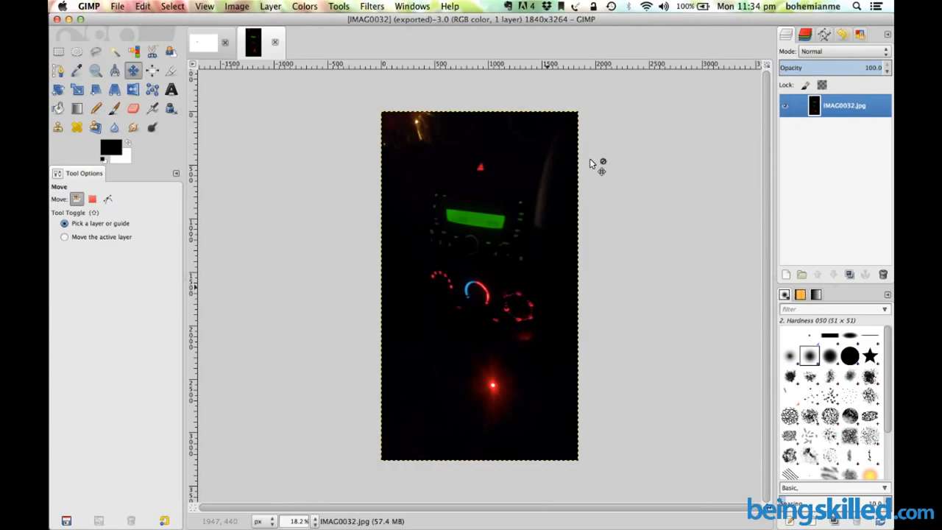
# Step: Review the file types offered for saving IMAG0032 under a new name, and cancel without saving
pyautogui.click(118, 6)
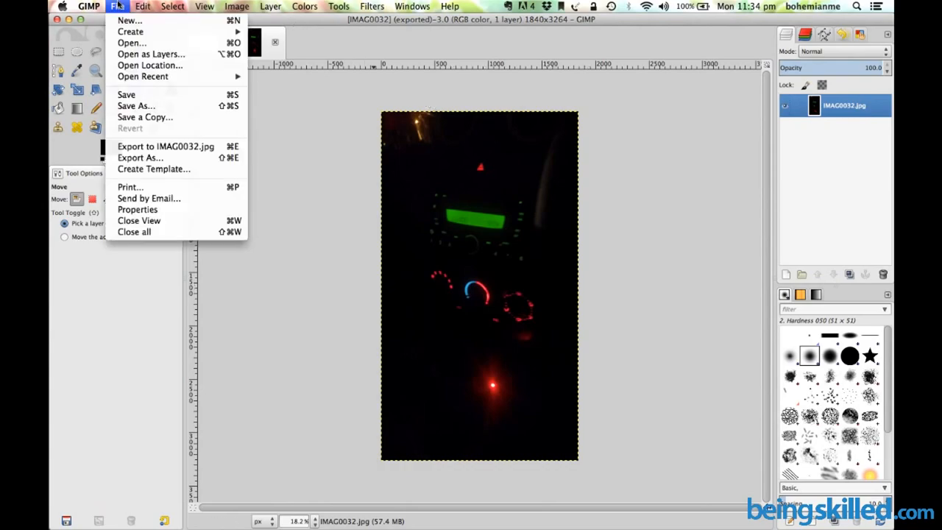
pyautogui.click(154, 107)
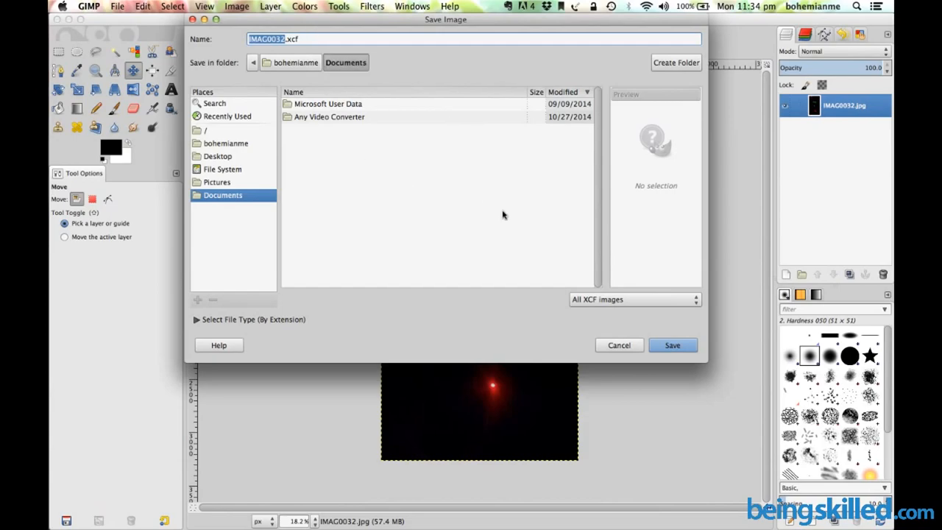
pyautogui.click(636, 299)
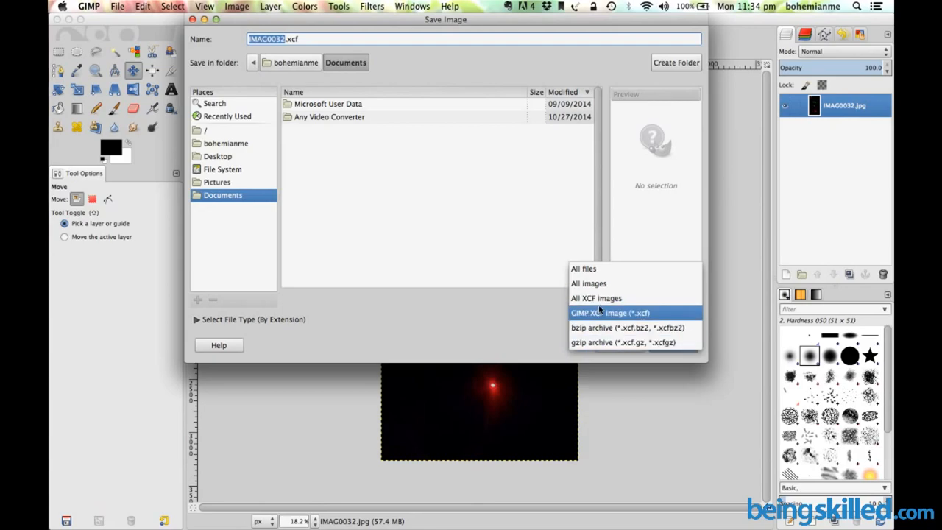
pyautogui.click(553, 310)
pyautogui.click(616, 343)
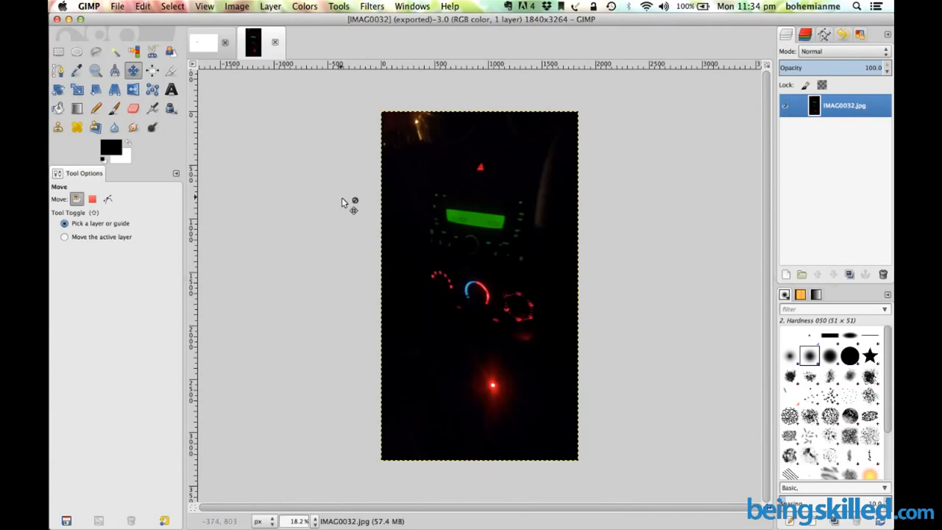
# Step: Begin exporting IMAG0032.jpg to the beingskilled folder and choose JPEG image from the export file types
pyautogui.click(121, 5)
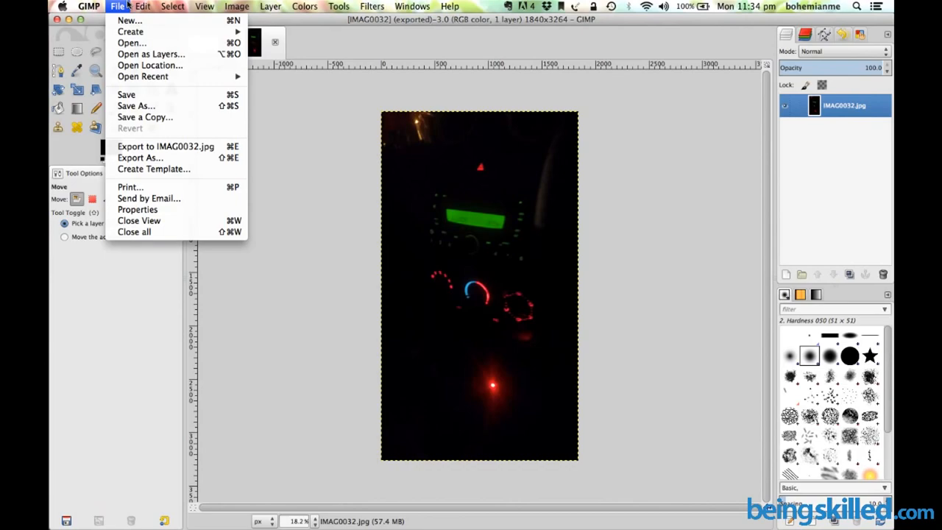
pyautogui.click(167, 162)
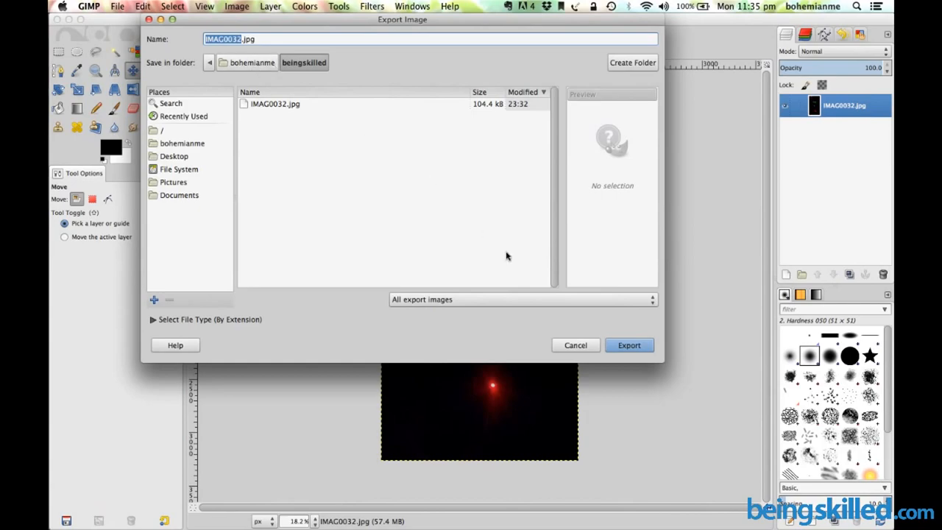
pyautogui.click(526, 300)
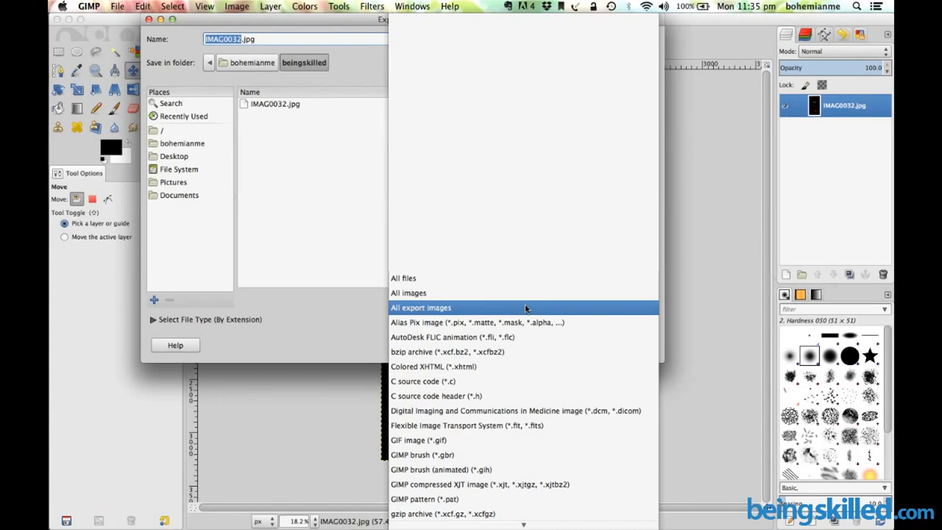
pyautogui.scroll(-5, 526, 308)
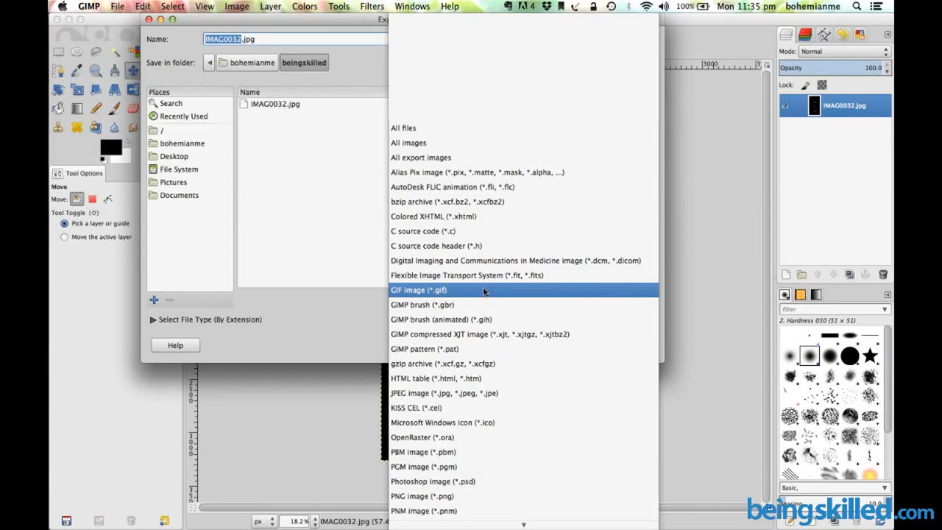
pyautogui.scroll(-5, 484, 293)
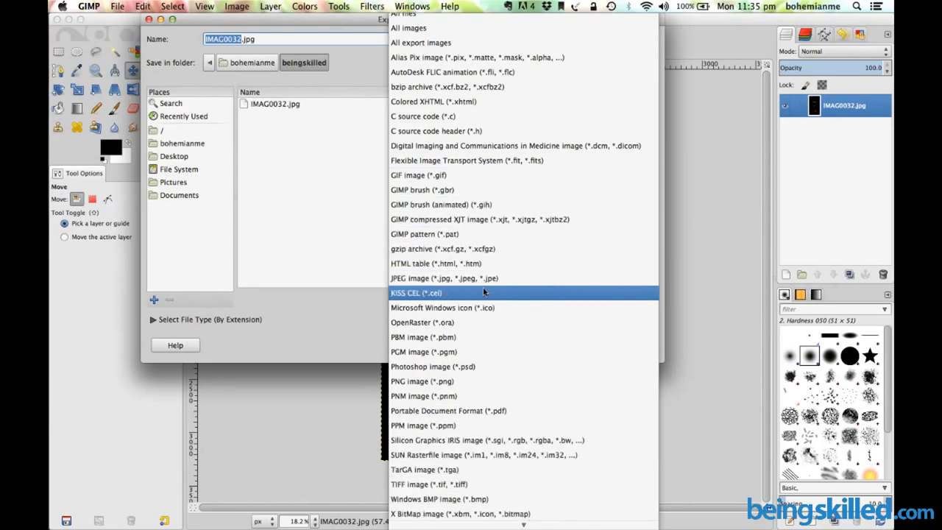
pyautogui.scroll(-1, 468, 376)
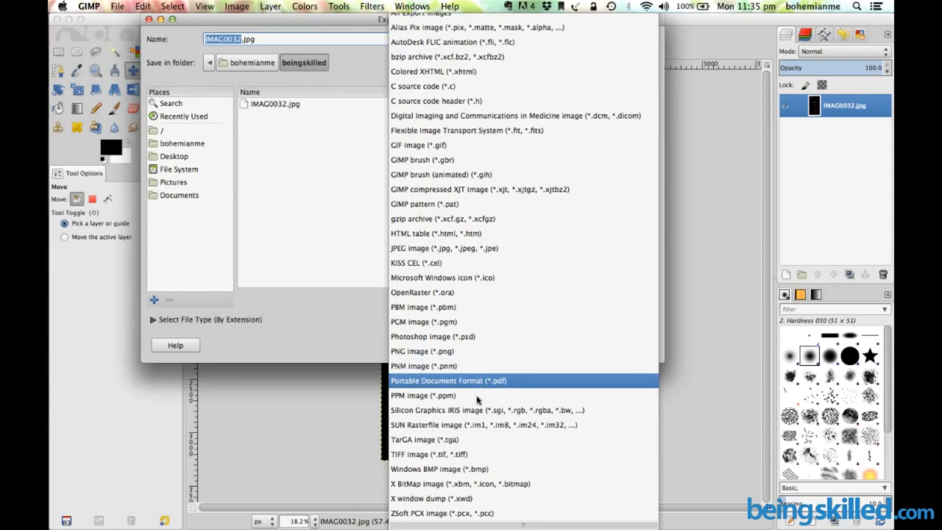
pyautogui.scroll(2, 476, 408)
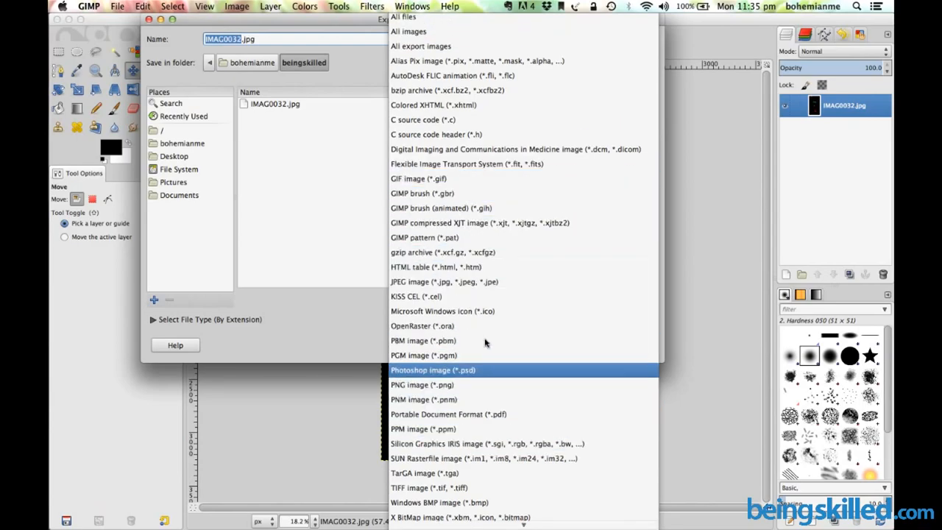
pyautogui.scroll(-1, 483, 320)
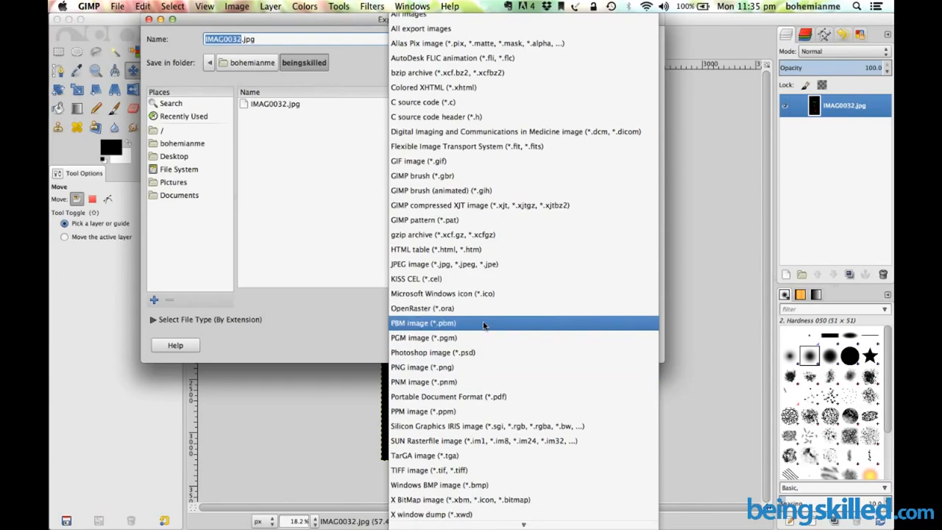
pyautogui.click(484, 266)
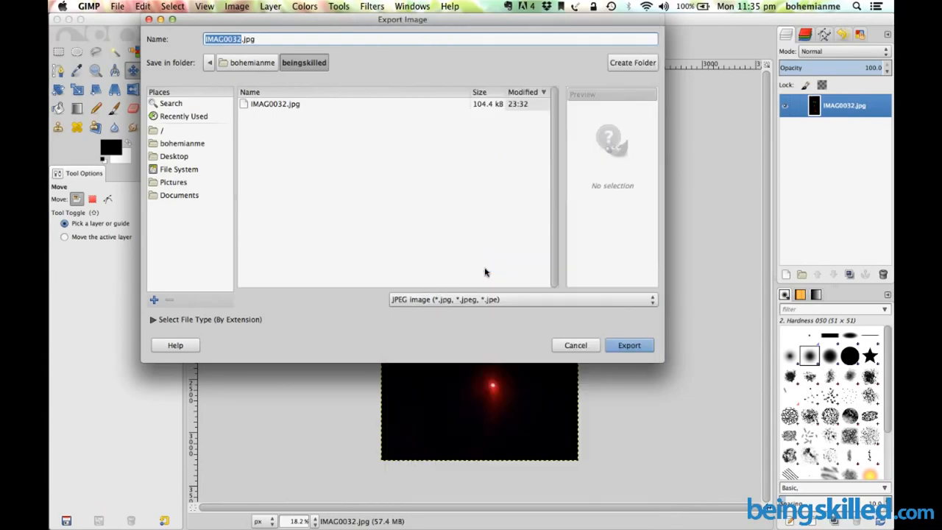
pyautogui.click(259, 42)
pyautogui.click(640, 345)
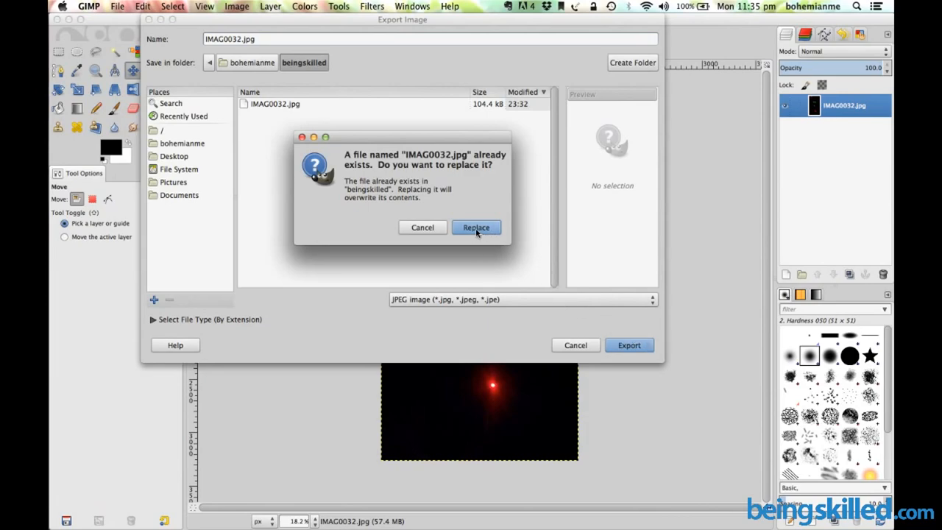
pyautogui.click(437, 228)
# Step: Export the image to the beingskilled folder as IMAG00321.jpg with a JPEG quality of 100
pyautogui.click(244, 39)
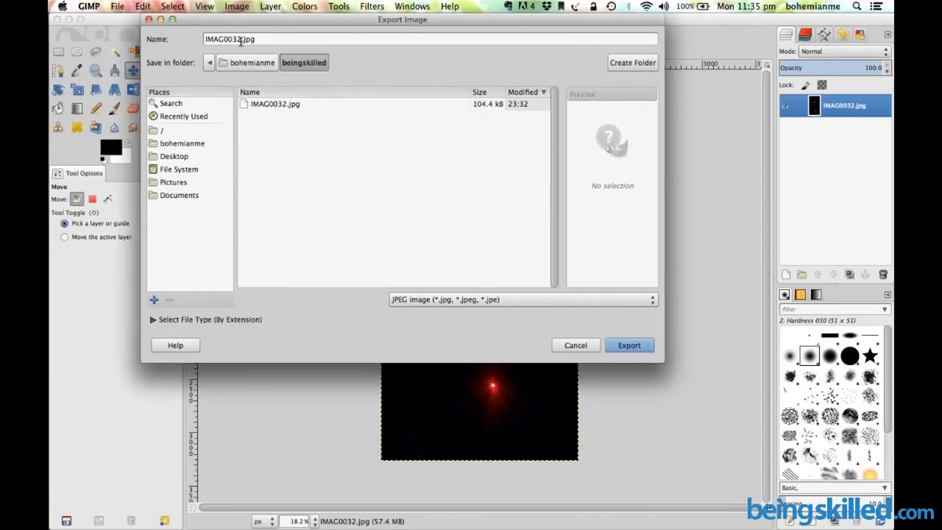
pyautogui.write('1')
pyautogui.click(623, 350)
pyautogui.click(623, 347)
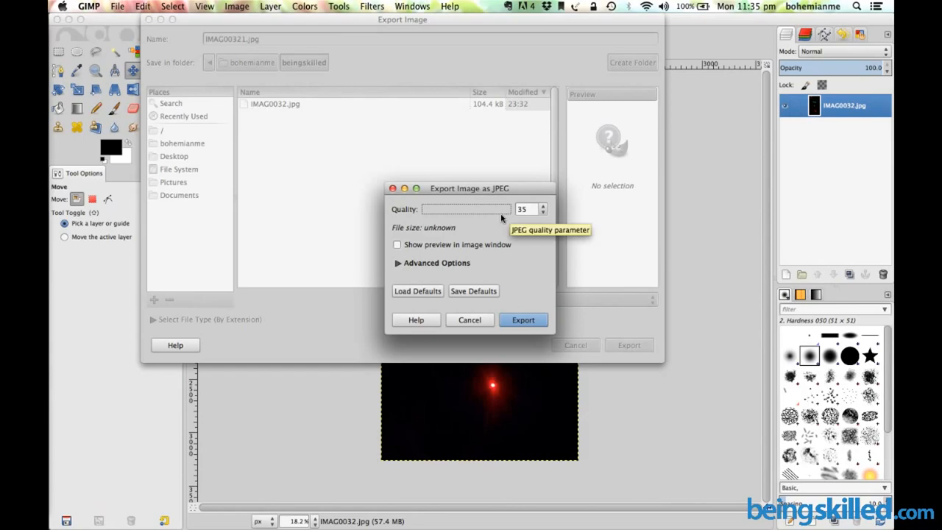
pyautogui.moveTo(531, 209); pyautogui.dragTo(505, 212)
pyautogui.write('100')
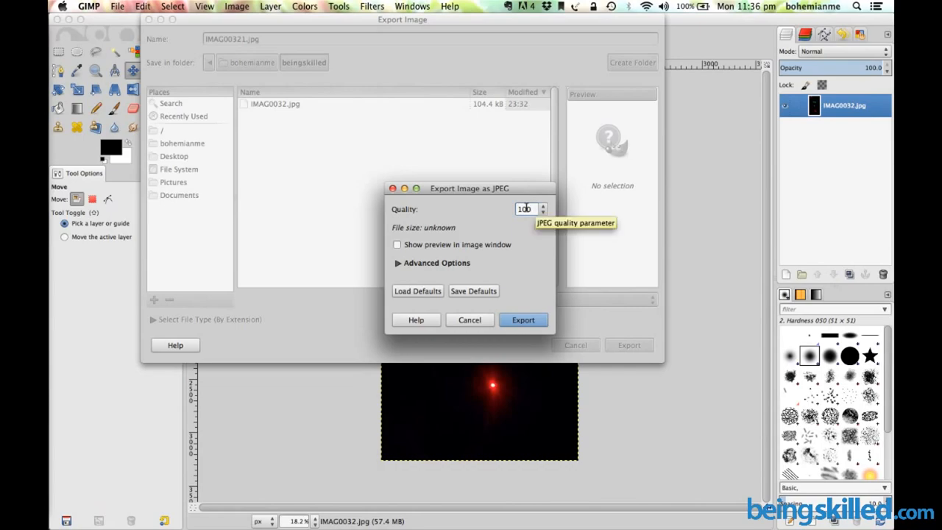
pyautogui.click(542, 321)
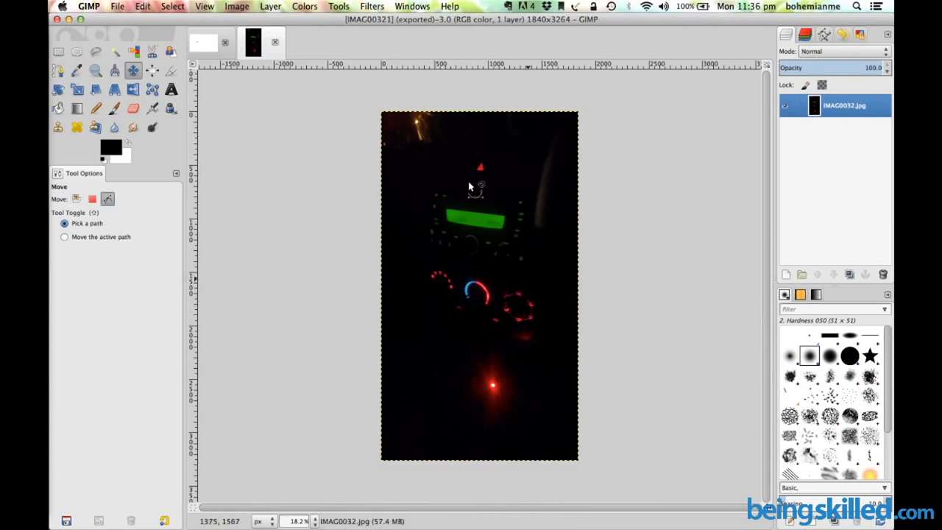
# Step: Start another export of the image to the beingskilled folder under the name IMAG0032a1.jpg
pyautogui.press('super+a')
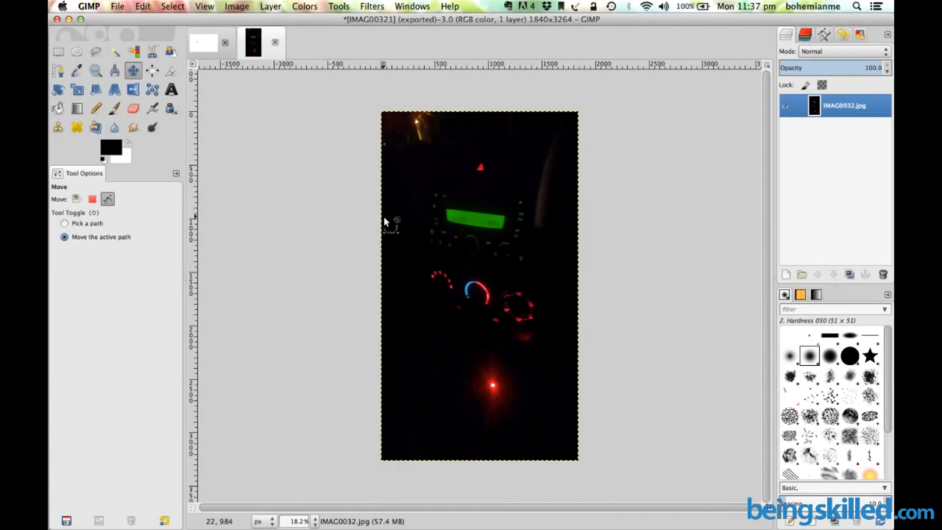
pyautogui.press('super+shift+e')
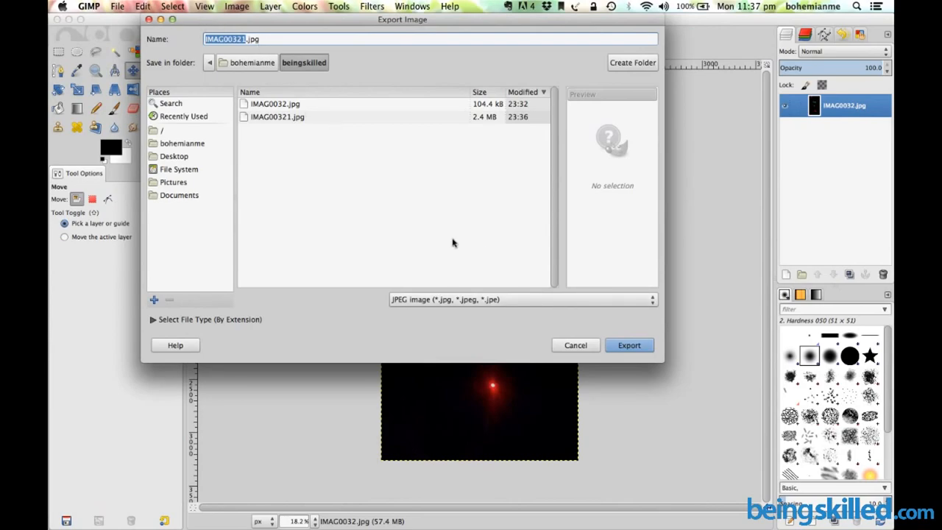
pyautogui.click(643, 351)
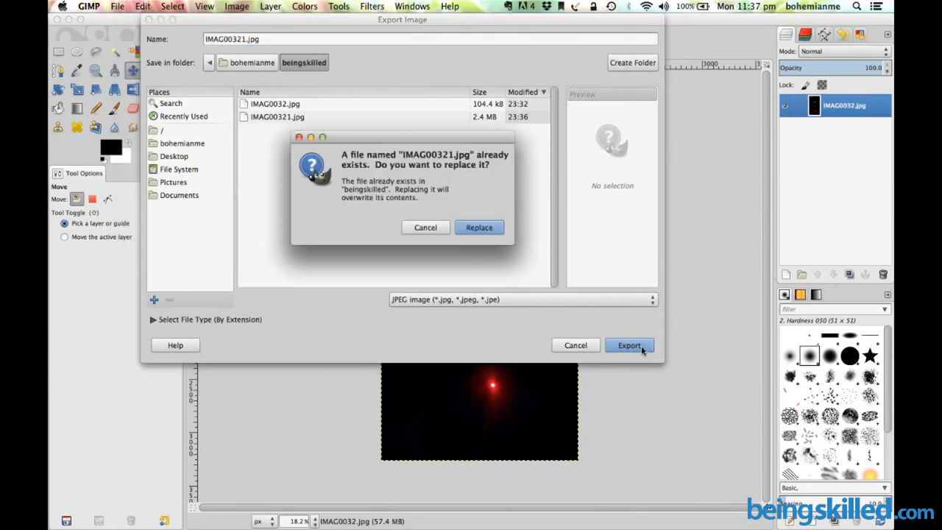
pyautogui.click(444, 227)
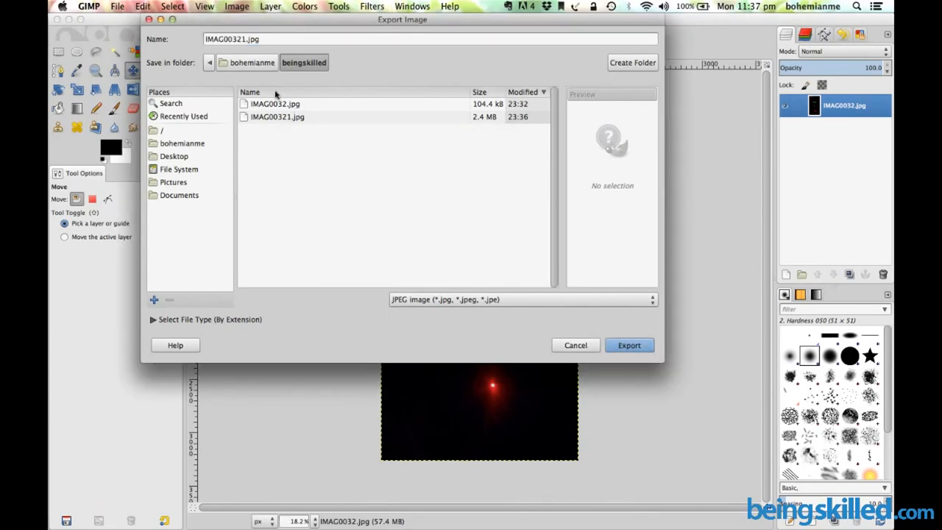
pyautogui.click(242, 39)
pyautogui.write('a')
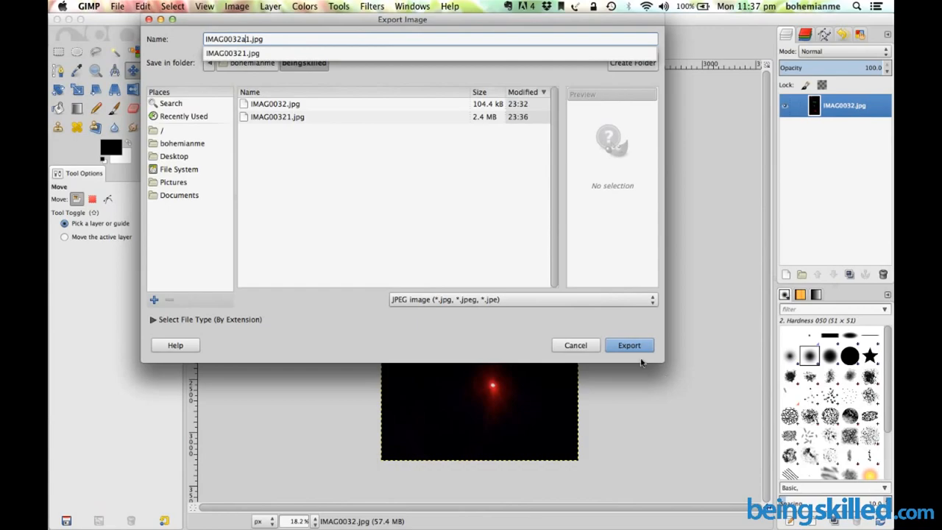
pyautogui.click(643, 352)
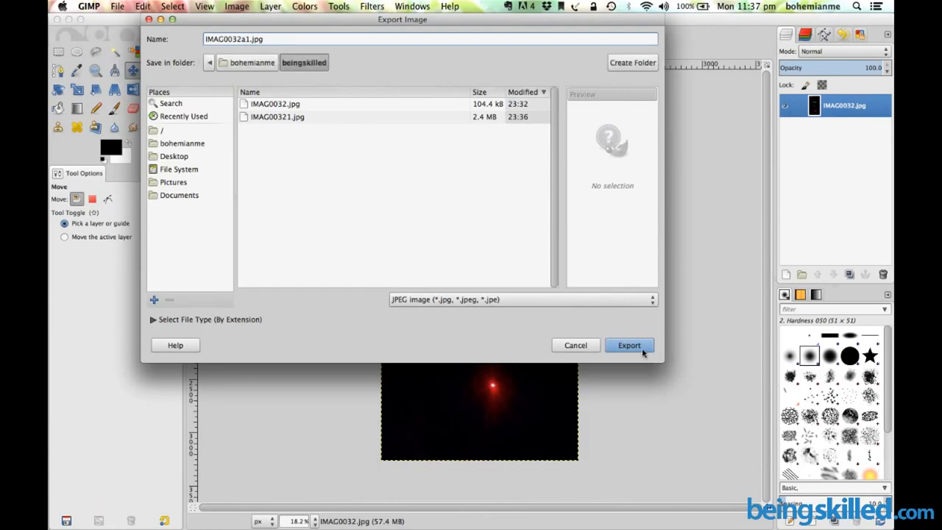
pyautogui.click(630, 345)
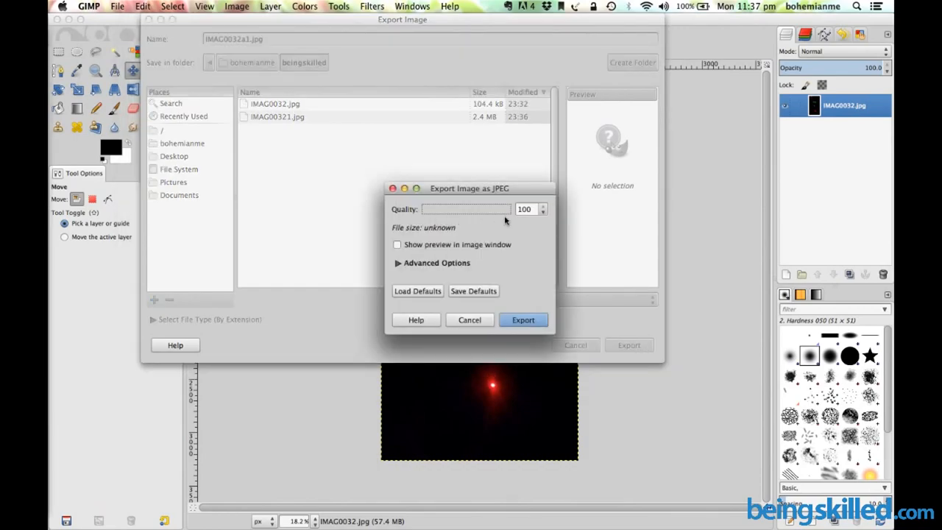
# Step: Set the JPEG quality to 90 and complete the export
pyautogui.doubleClick(521, 209)
pyautogui.write('90')
pyautogui.click(523, 320)
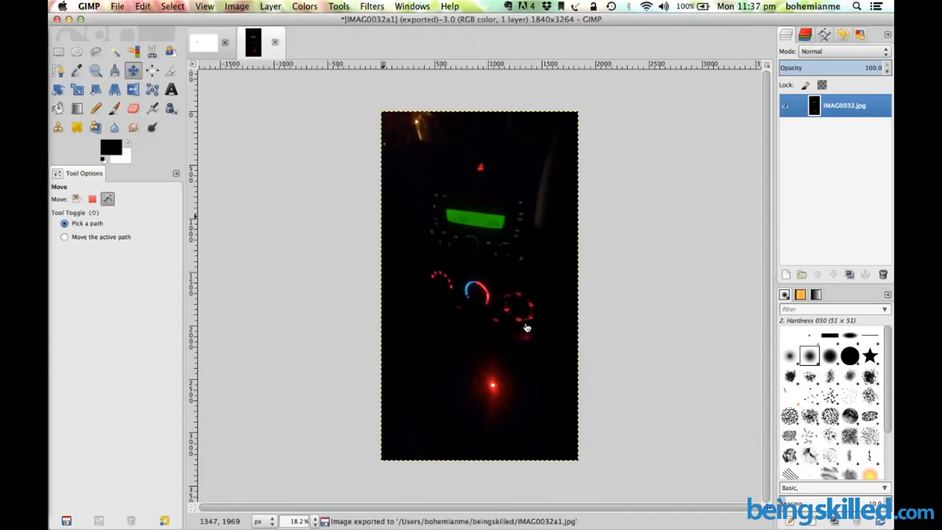
# Step: Switch to Finder and compare the file sizes of the exported JPEGs in the beingskilled folder
pyautogui.press('super+Tab')
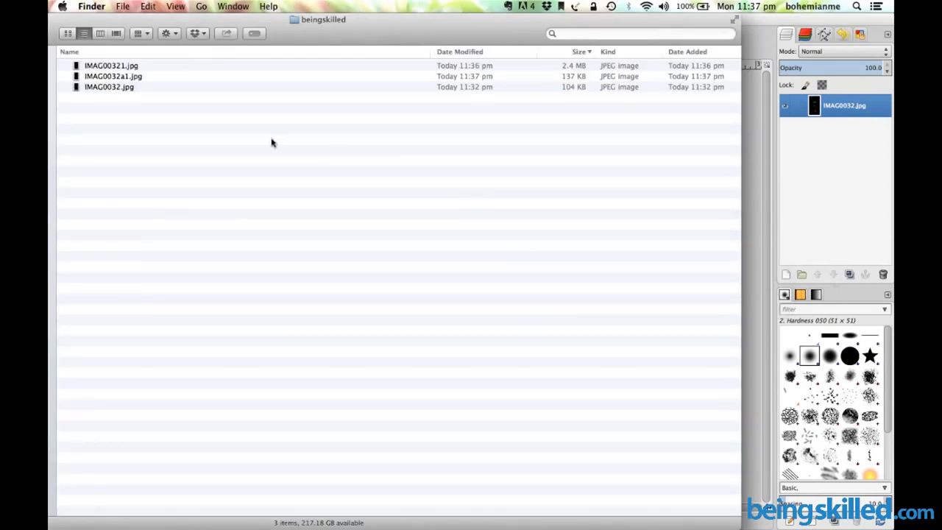
pyautogui.click(145, 65)
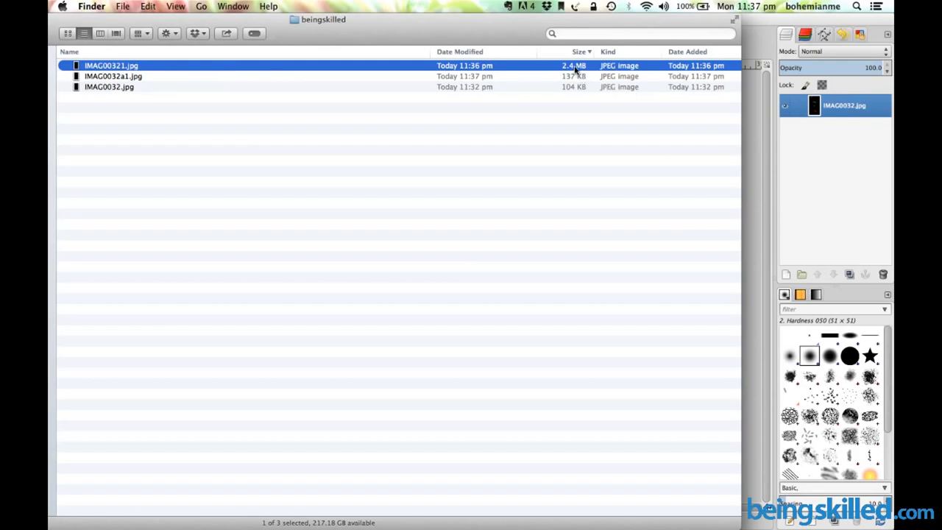
pyautogui.click(381, 89)
pyautogui.press('Up')
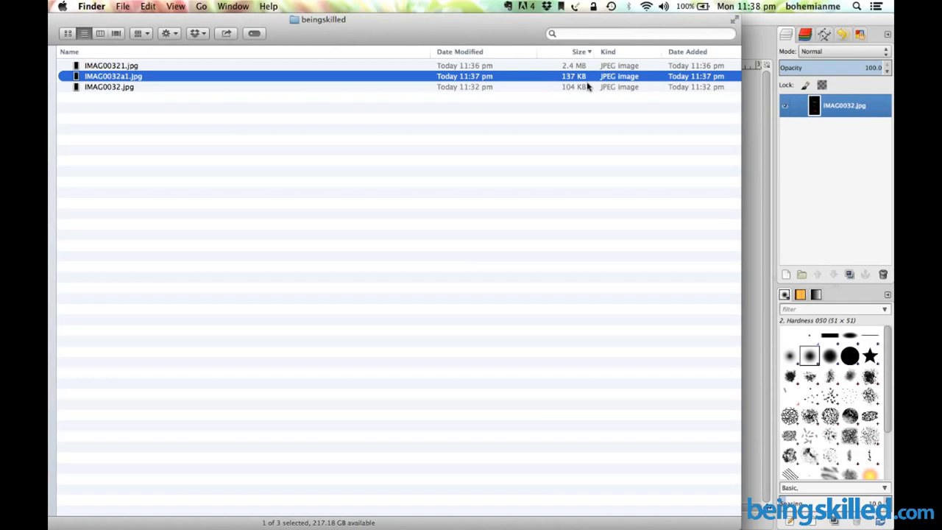
# Step: Preview IMAG0032a1.jpg and IMAG00321.jpg alternately, comparing their image quality at full view and close up
pyautogui.press('space')
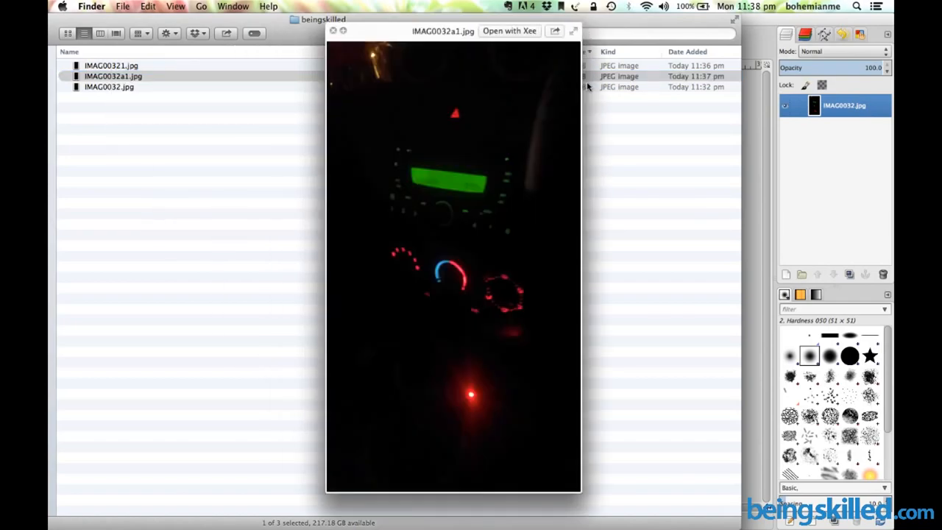
pyautogui.press('Up')
pyautogui.press('Down')
pyautogui.press('Up')
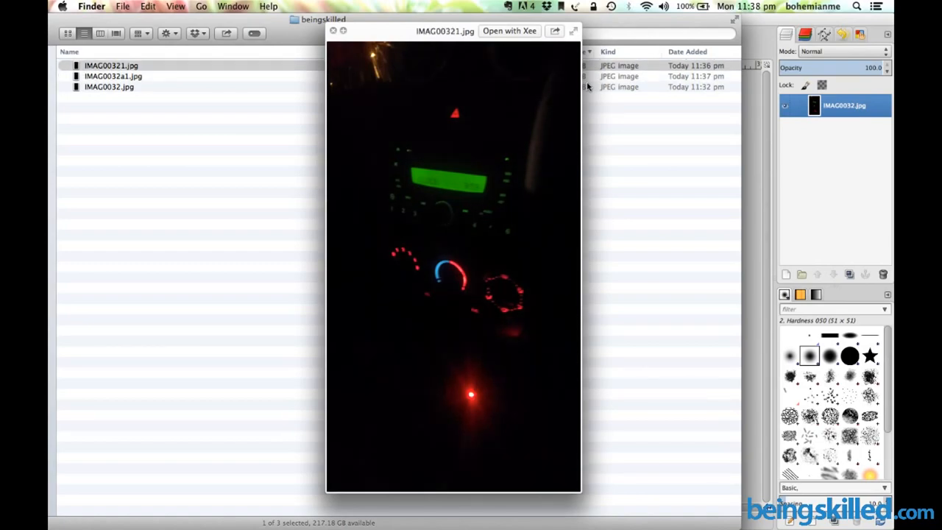
pyautogui.press('Down')
pyautogui.press('Up')
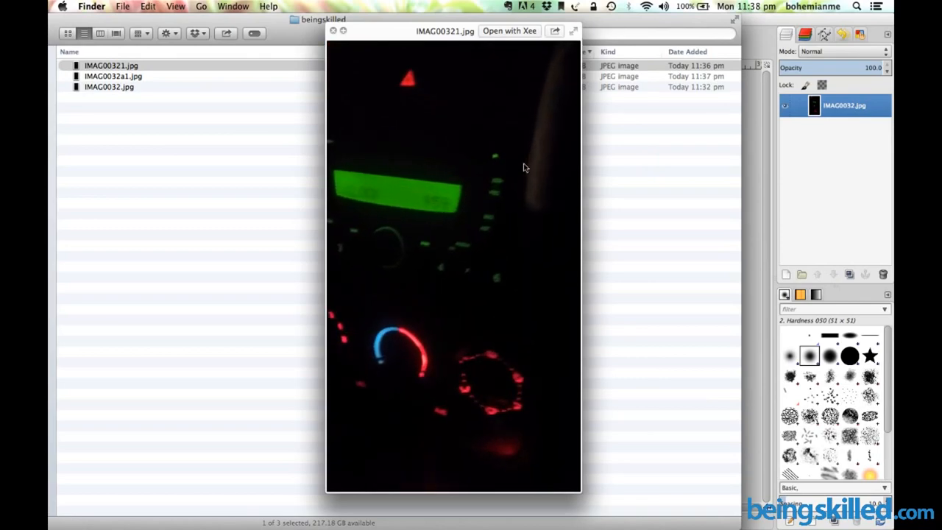
pyautogui.press('Down')
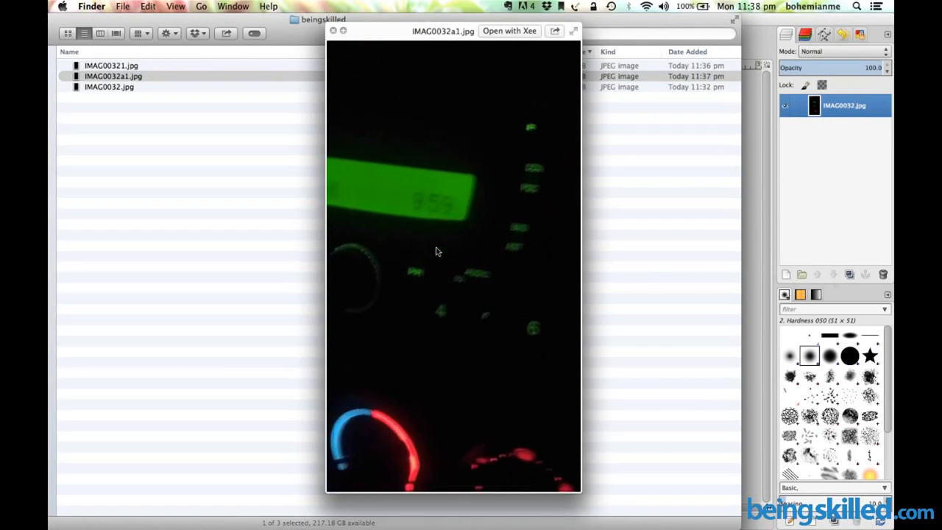
pyautogui.press('Up')
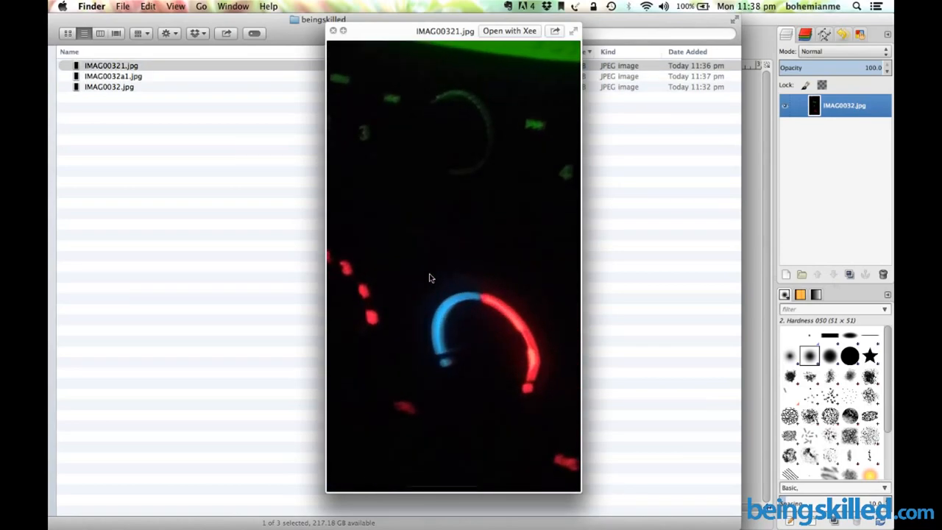
pyautogui.press('space')
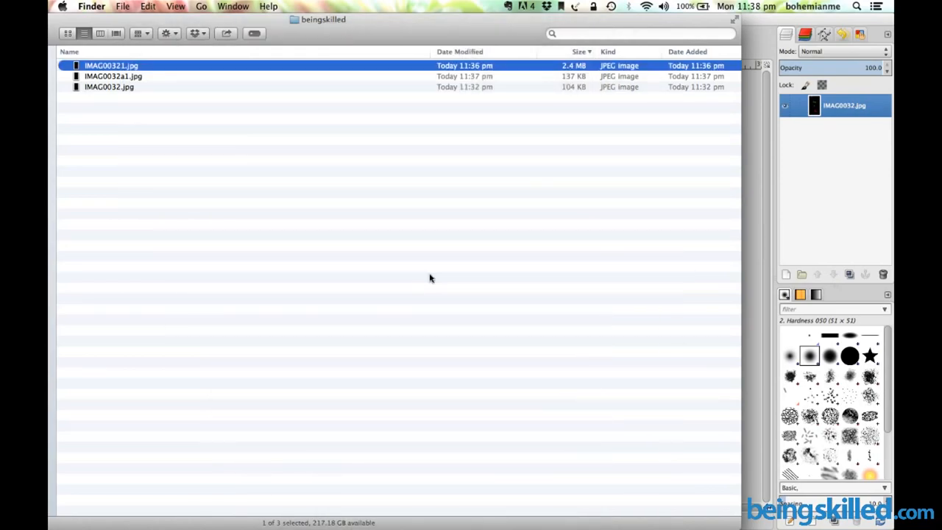
# Step: Switch back to GIMP and export the image as IMAG0032a1.png with the preset PNG options
pyautogui.press('super+Tab')
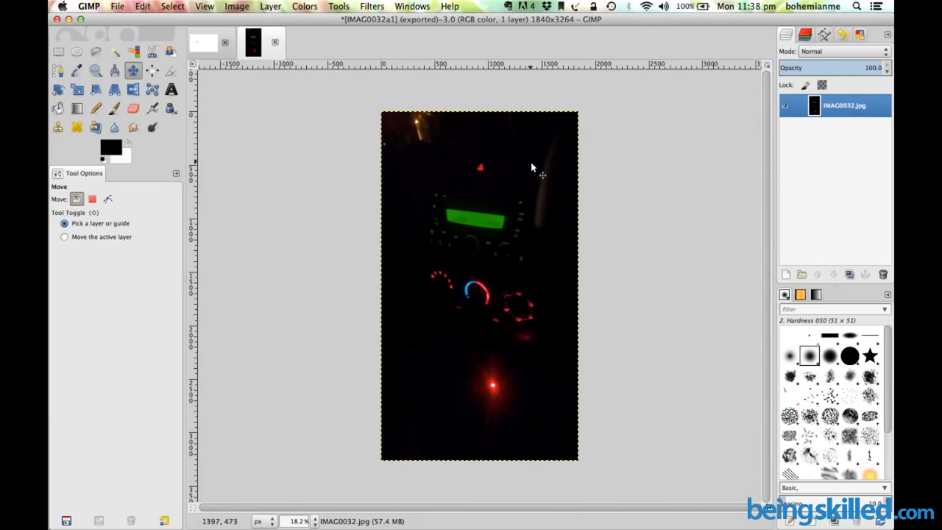
pyautogui.press('super+shift+e')
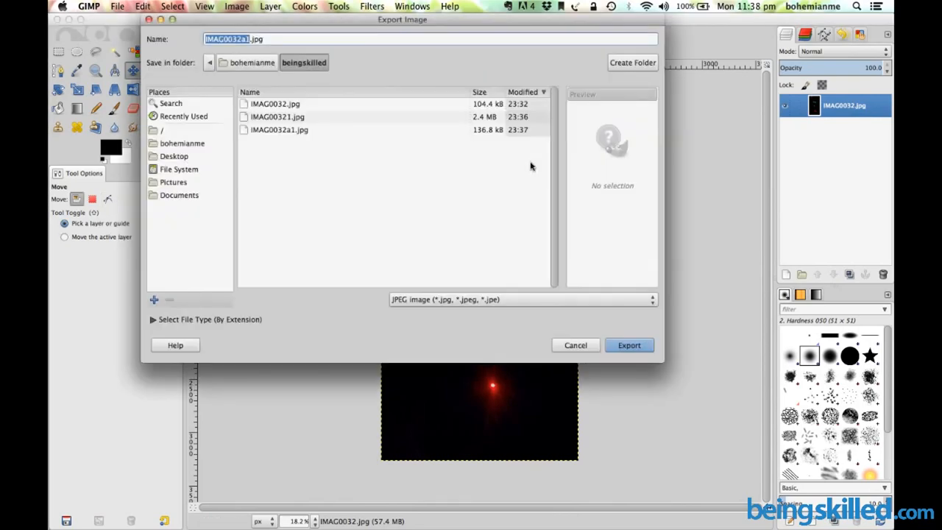
pyautogui.click(340, 39)
pyautogui.doubleClick(340, 39)
pyautogui.write('png')
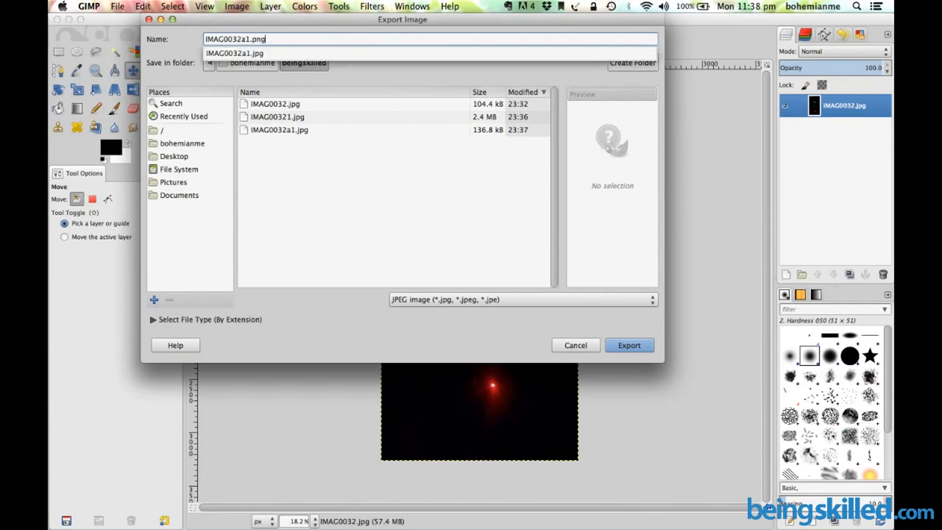
pyautogui.click(619, 331)
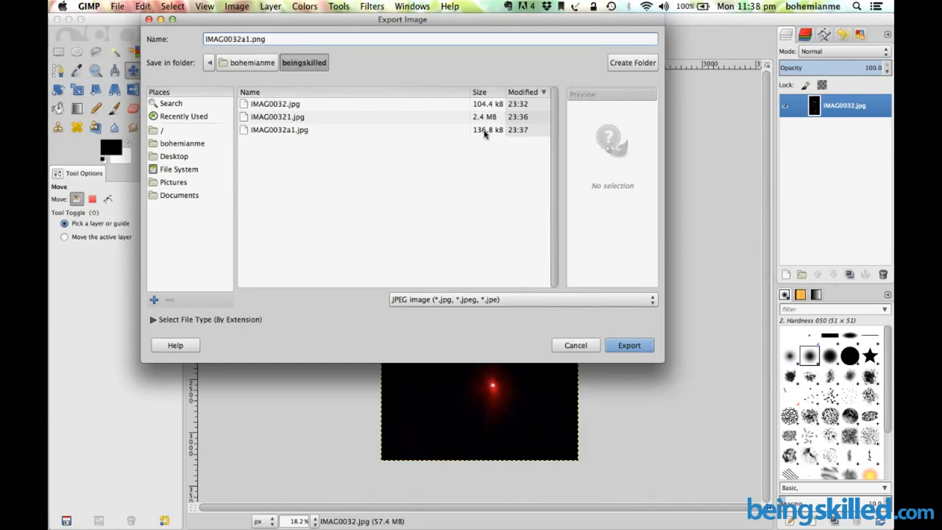
pyautogui.click(630, 346)
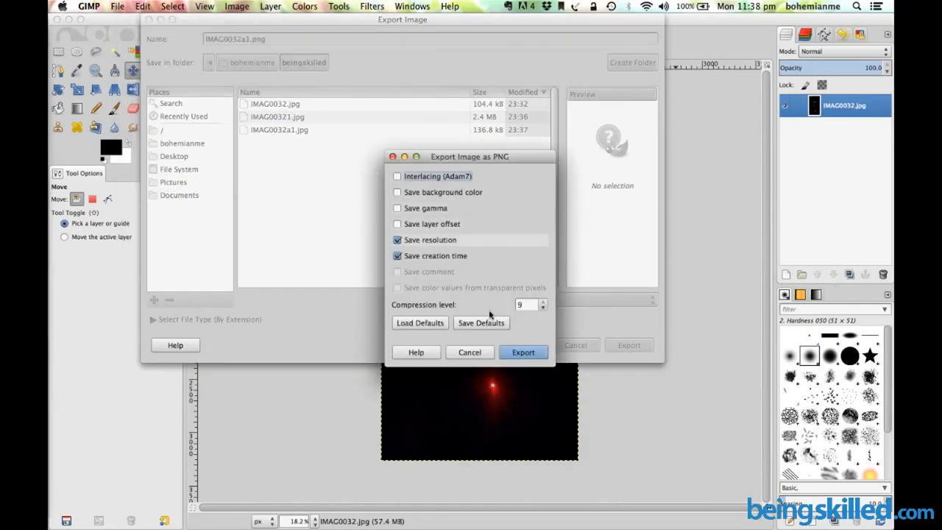
pyautogui.click(523, 353)
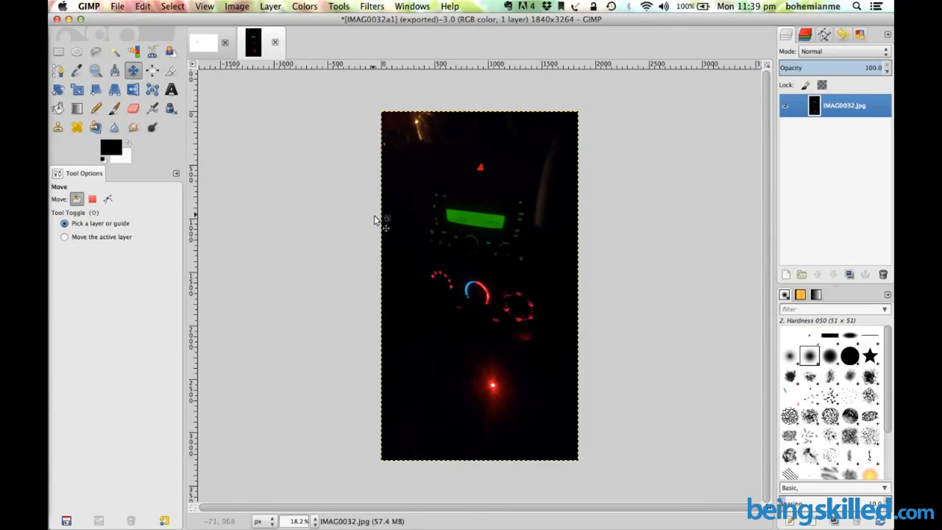
# Step: Check the size and preview of IMAG0032a1.png in Finder, then return to GIMP
pyautogui.press('super+Tab')
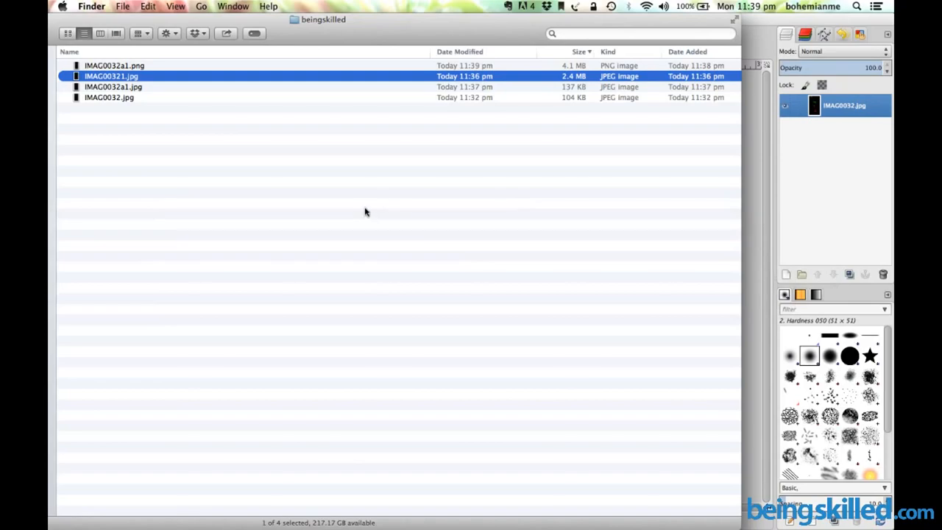
pyautogui.press('Up')
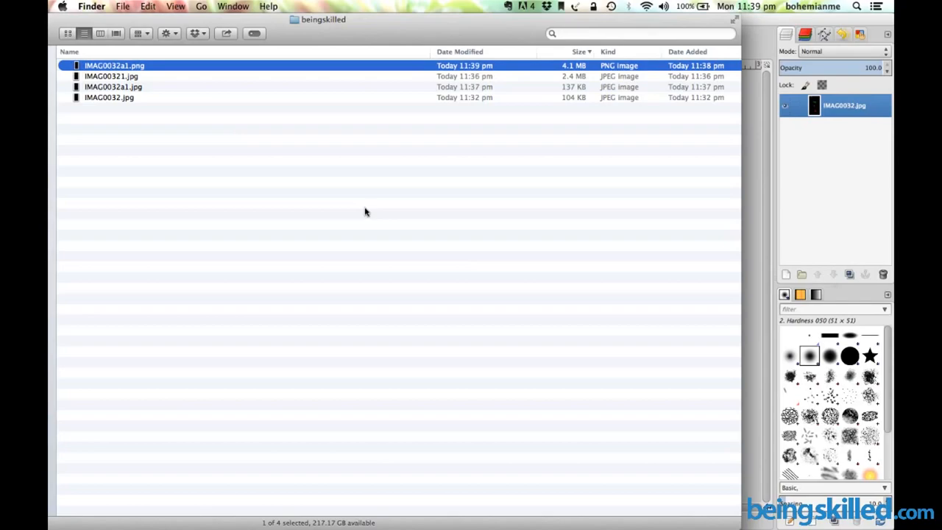
pyautogui.press('space')
pyautogui.press('space')
pyautogui.press('super+Tab')
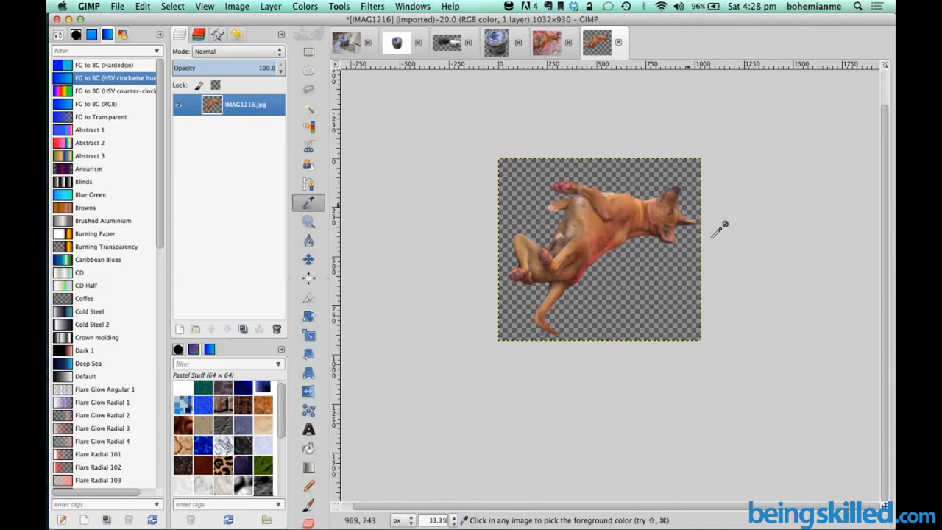
# Step: Add a transparent layer named Background beneath the IMAG1216.jpg layer and fill it with the Crack pattern
pyautogui.click(180, 329)
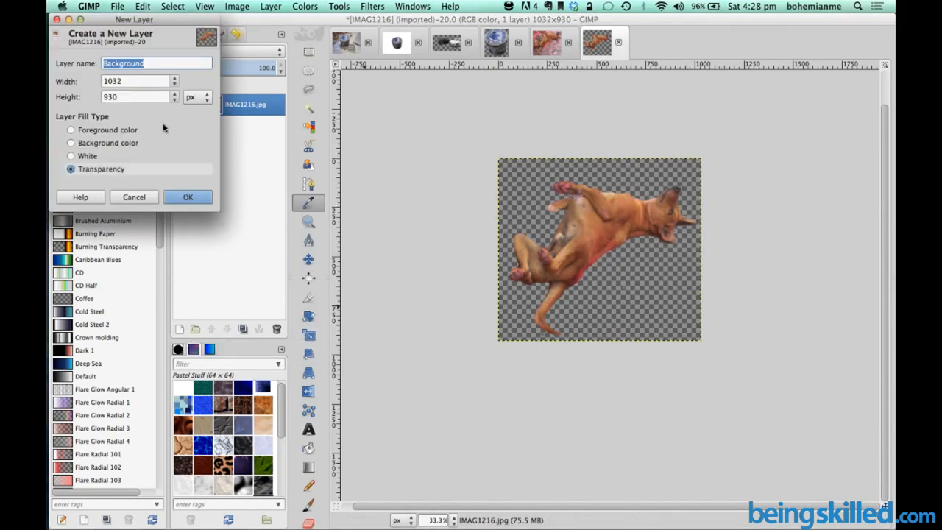
pyautogui.write('Back')
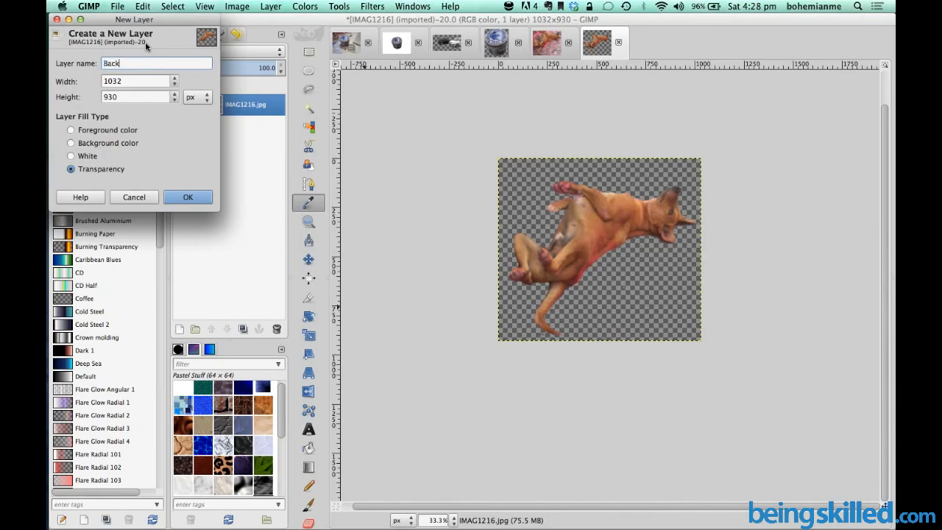
pyautogui.write('ground')
pyautogui.click(178, 195)
pyautogui.moveTo(214, 108); pyautogui.dragTo(252, 142)
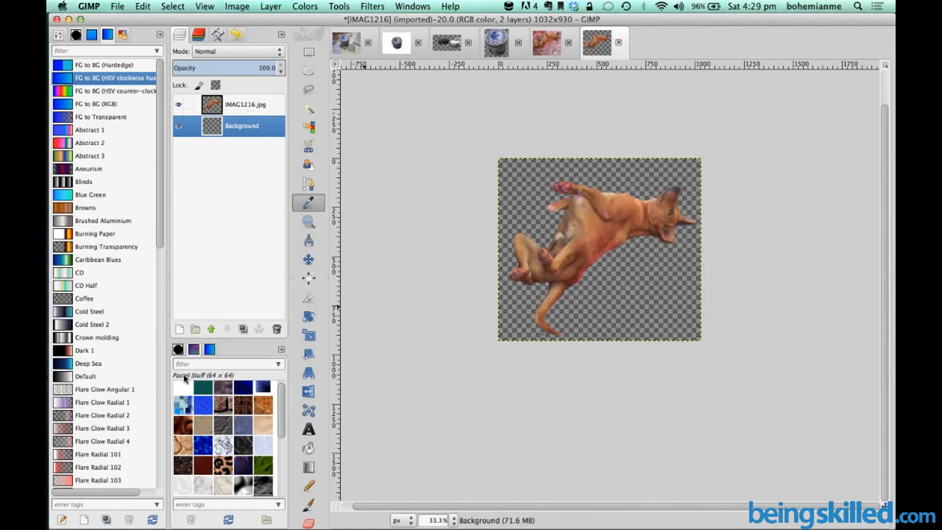
pyautogui.moveTo(223, 425); pyautogui.dragTo(605, 294)
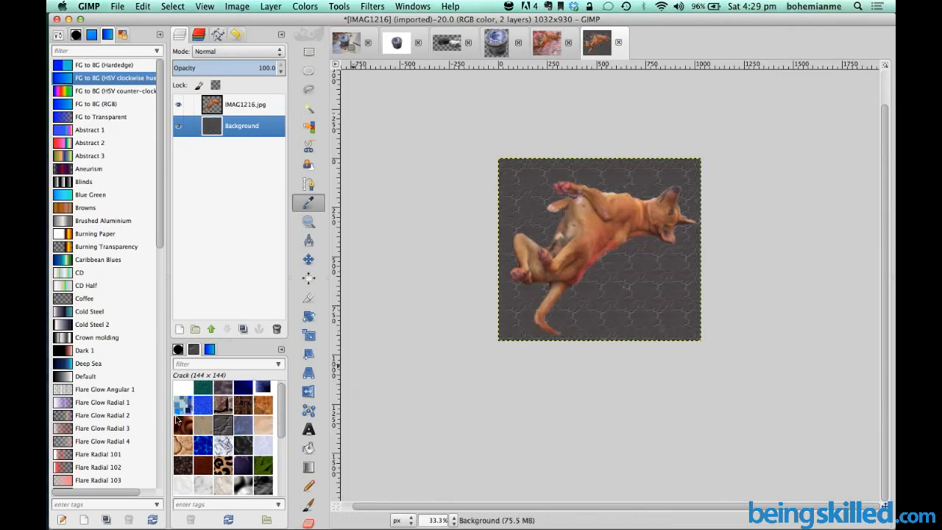
# Step: Fill the Background layer with the Dried mud, Leopard and finally Pool Bottom patterns in turn
pyautogui.moveTo(182, 441); pyautogui.dragTo(590, 315)
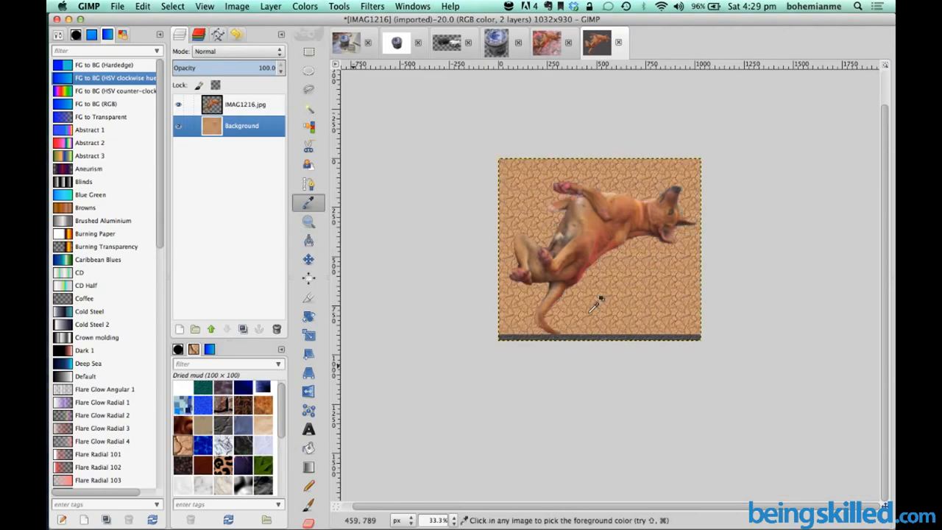
pyautogui.scroll(-4, 257, 429)
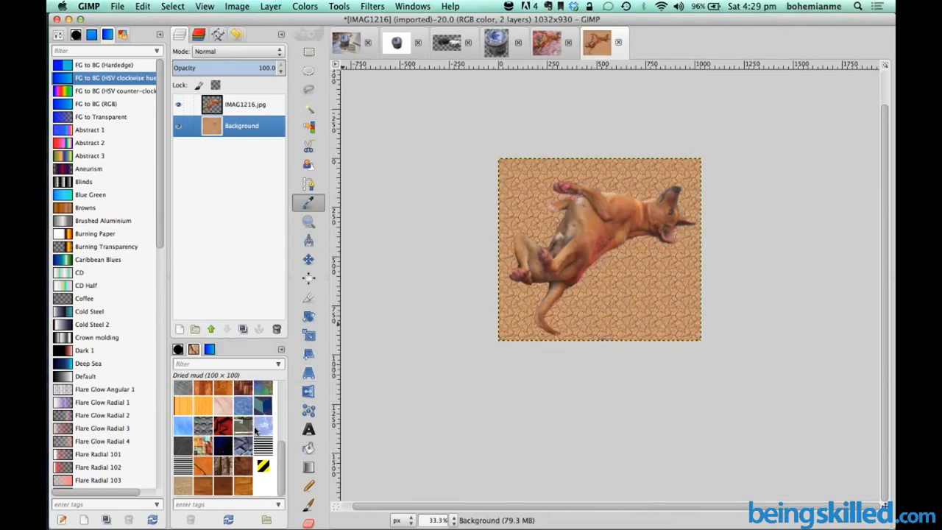
pyautogui.click(222, 390)
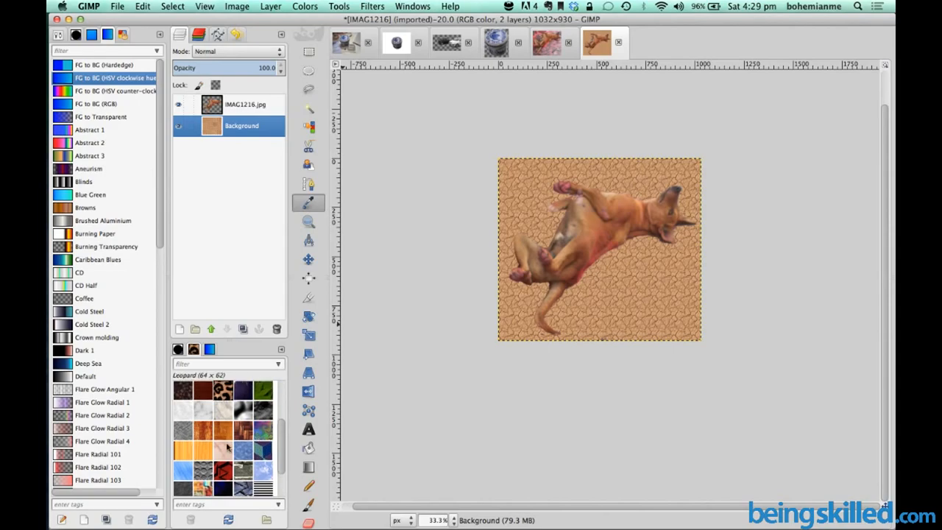
pyautogui.scroll(-2, 227, 447)
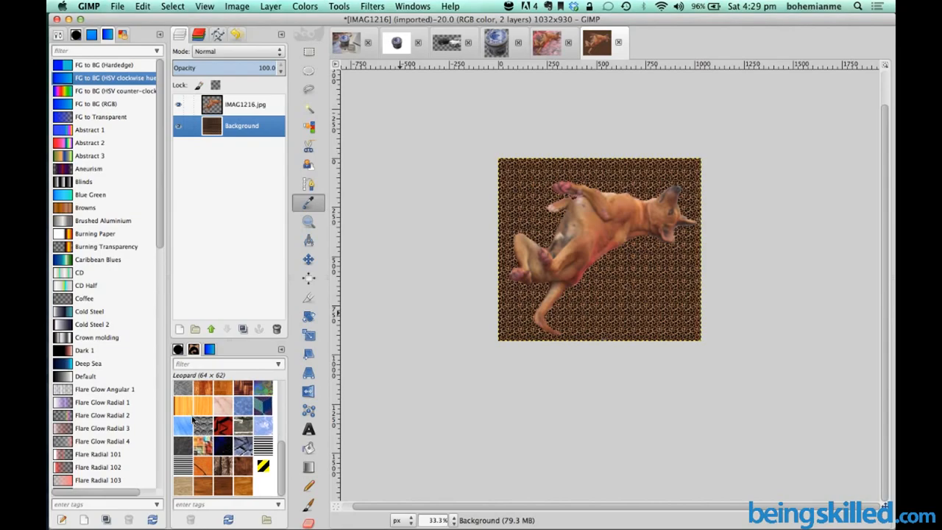
pyautogui.moveTo(182, 405); pyautogui.dragTo(678, 305)
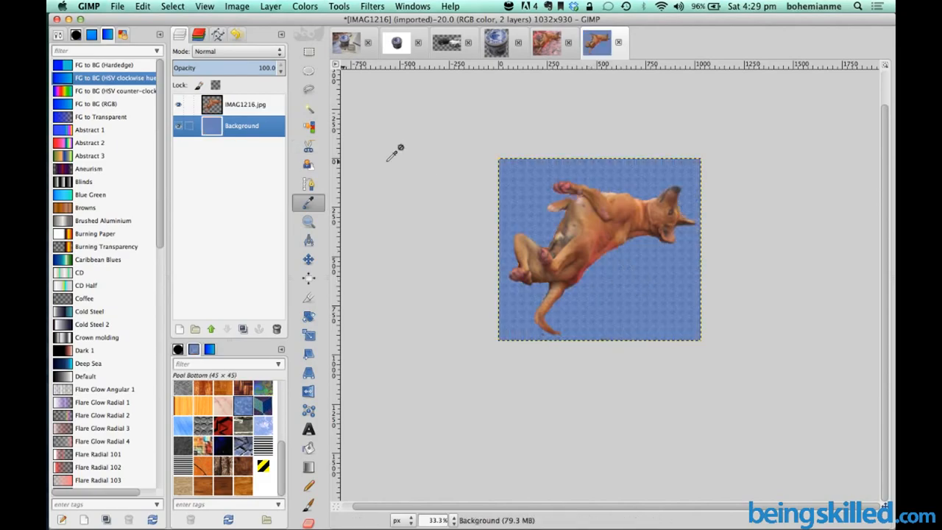
# Step: Select the Background layer and open Manly_Beach.jpg as a layer above it, converting the photo to the RGB working space
pyautogui.click(243, 105)
pyautogui.click(237, 133)
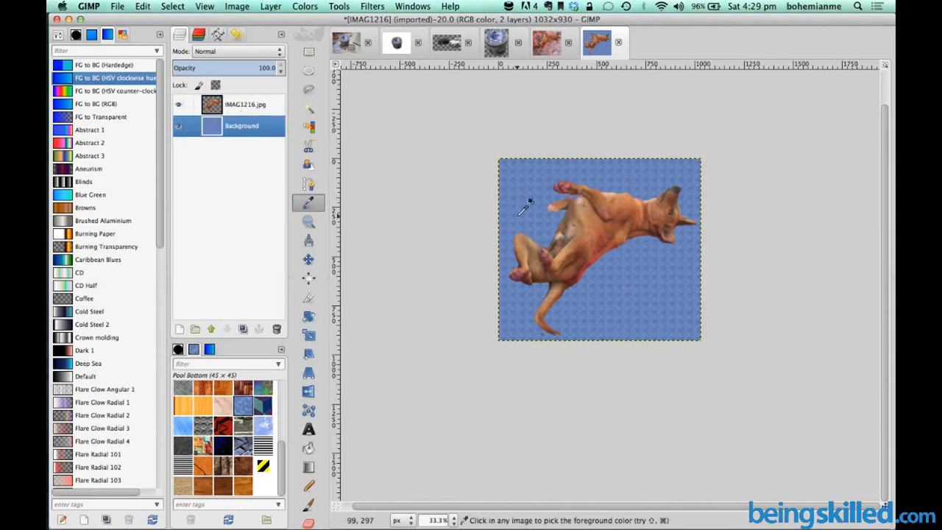
pyautogui.click(267, 111)
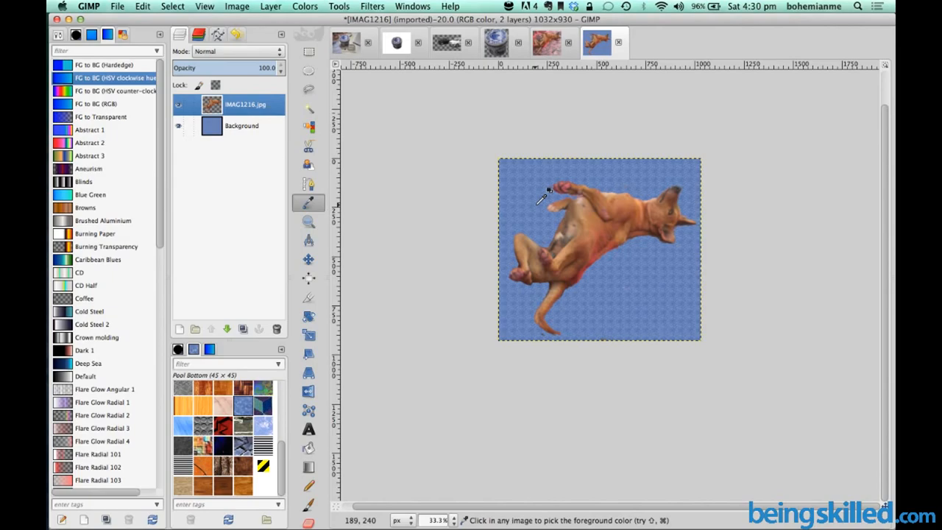
pyautogui.click(248, 126)
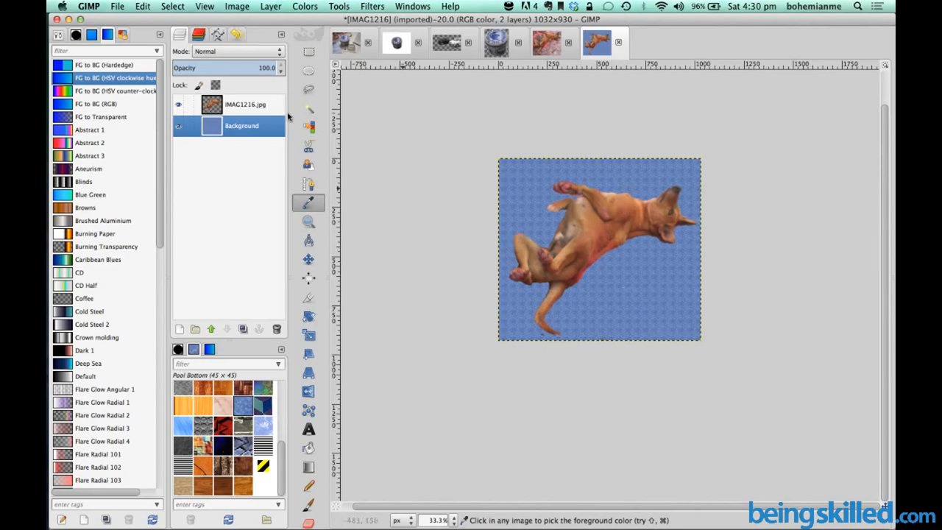
pyautogui.click(119, 7)
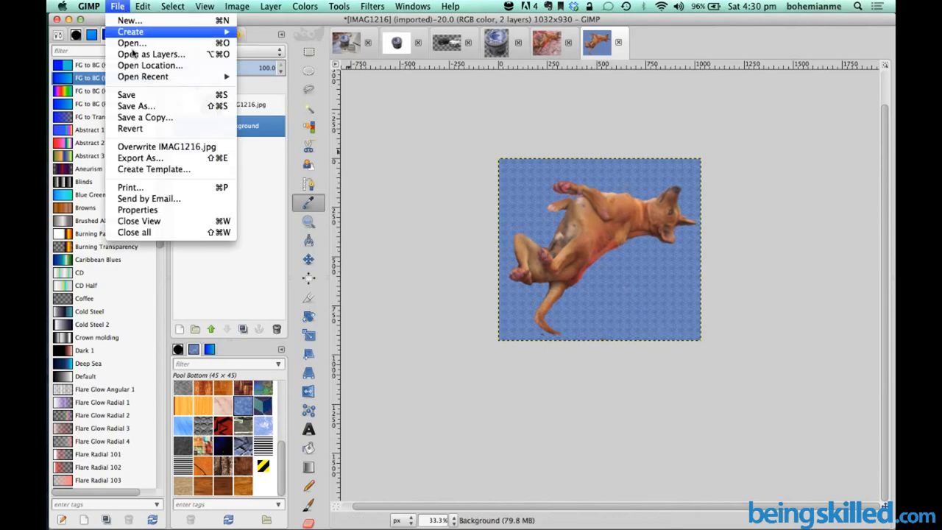
pyautogui.click(195, 57)
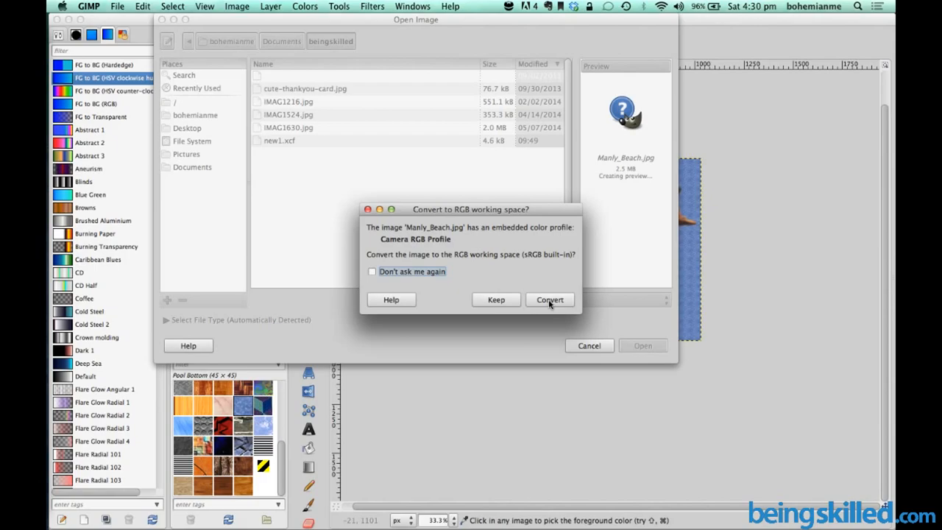
pyautogui.click(550, 300)
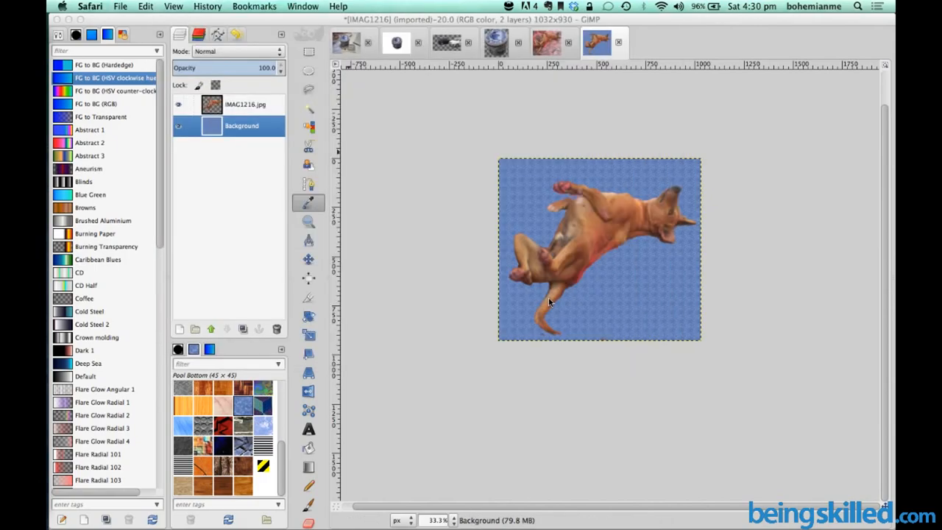
# Step: Move the Manly_Beach.jpg layer until only the sand with footprints lies behind the dog
pyautogui.click(309, 260)
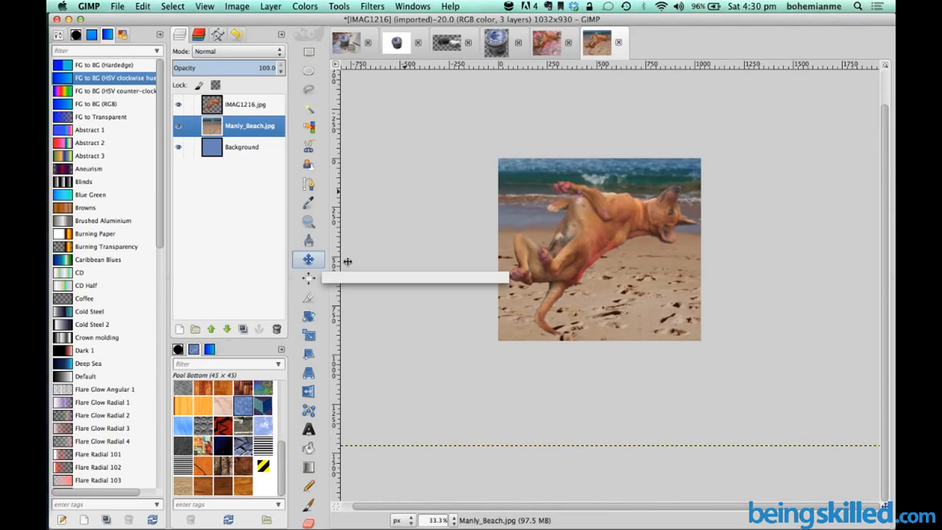
pyautogui.moveTo(348, 261); pyautogui.dragTo(653, 262)
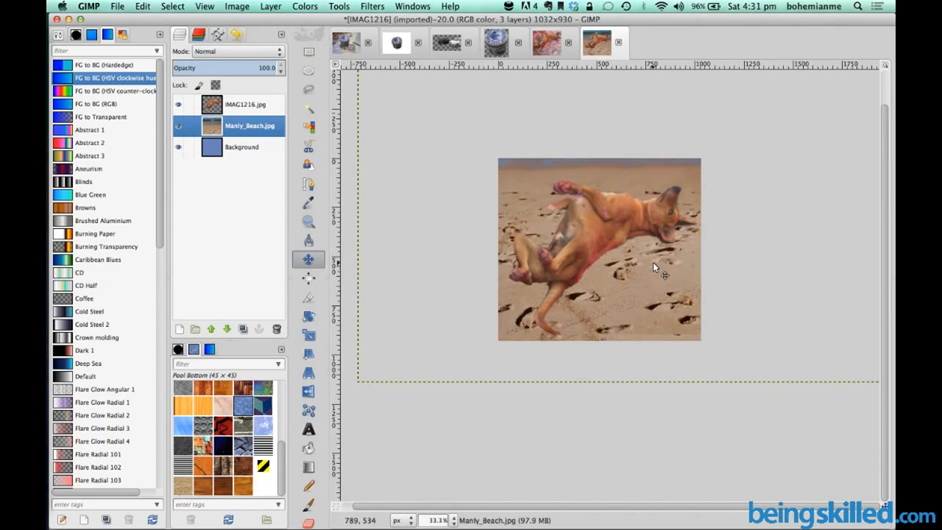
pyautogui.moveTo(635, 267); pyautogui.dragTo(644, 261)
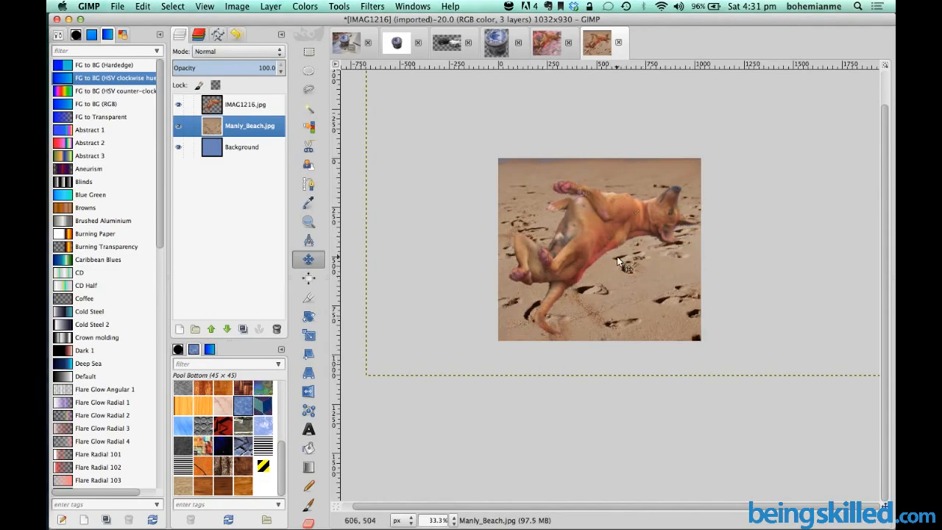
pyautogui.moveTo(618, 265); pyautogui.dragTo(600, 263)
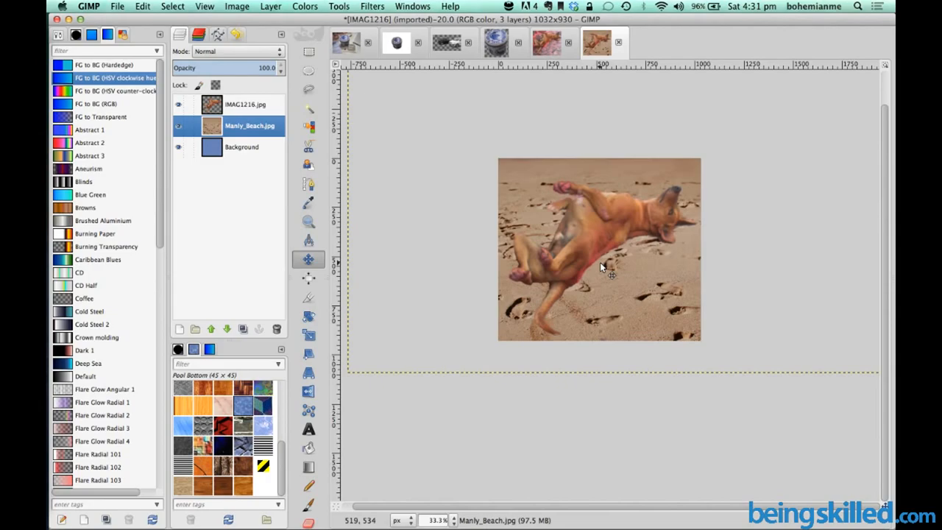
pyautogui.click(122, 6)
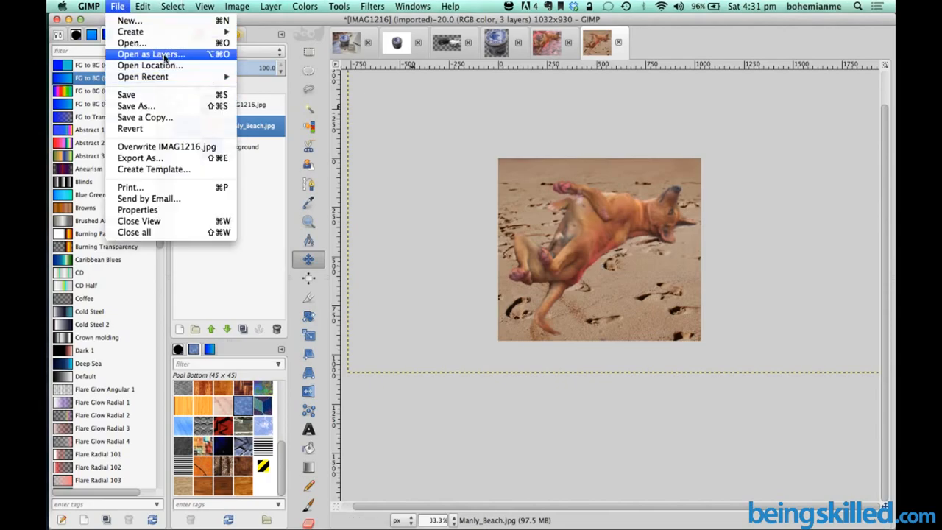
pyautogui.click(166, 56)
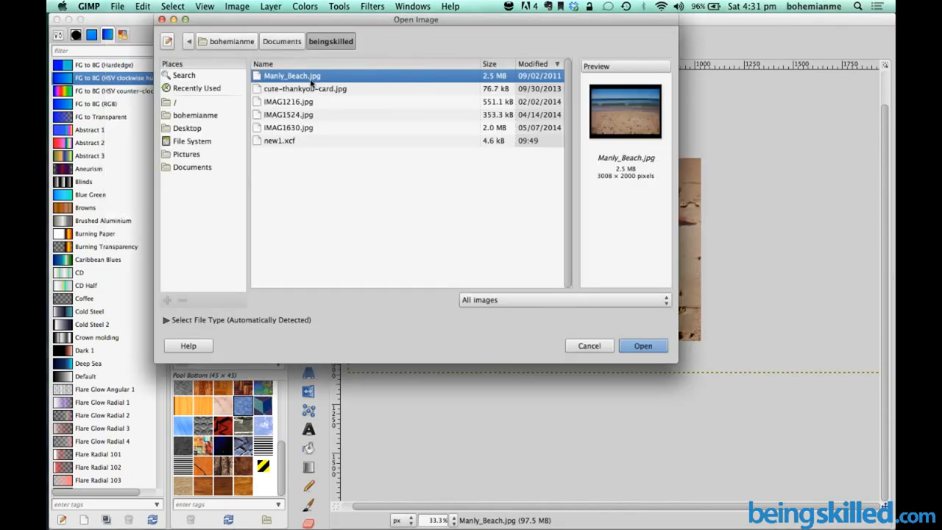
pyautogui.click(589, 347)
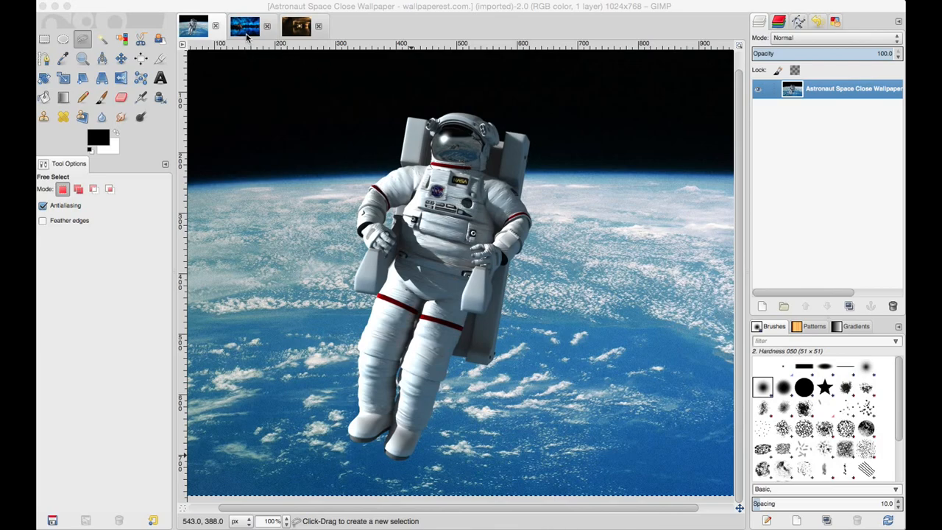
# Step: Trace the outer edge of the astronaut's right leg with the Free Select tool, from the red thigh band down to the ankle
pyautogui.click(82, 39)
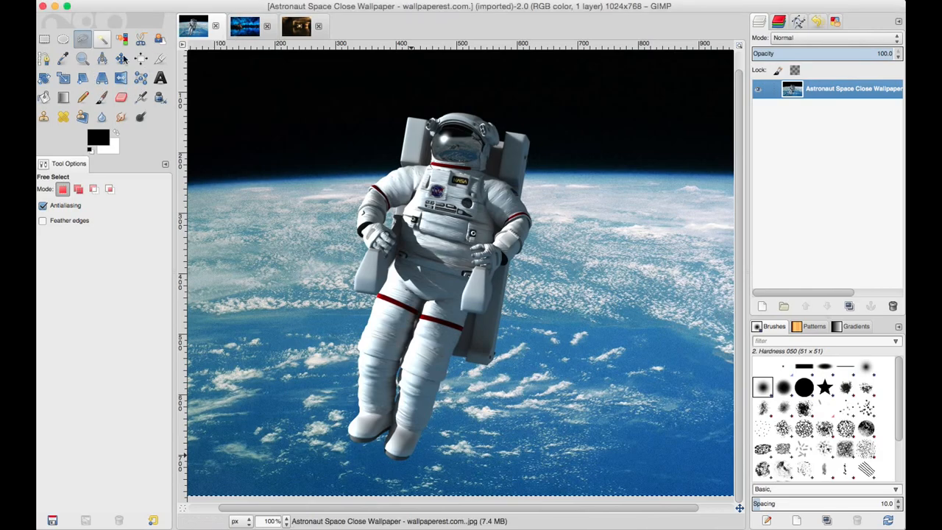
pyautogui.click(374, 296)
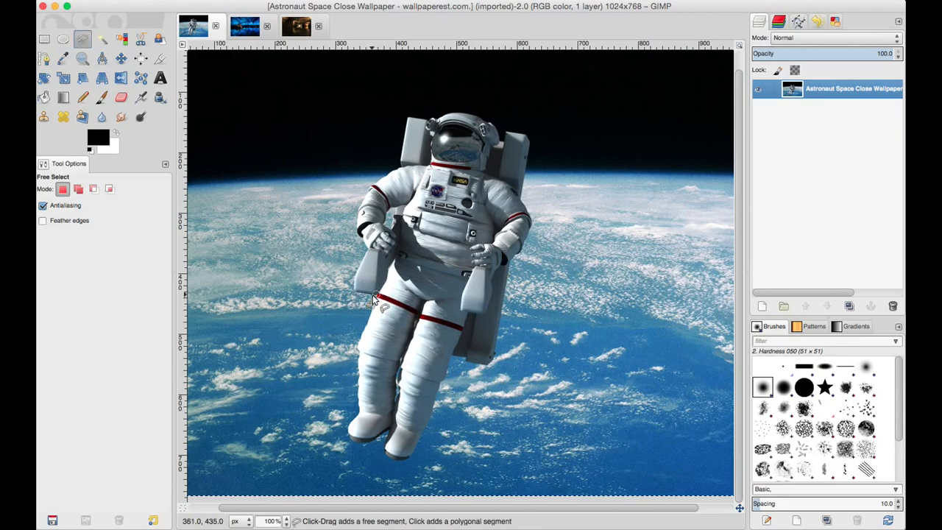
pyautogui.click(373, 308)
pyautogui.click(368, 322)
pyautogui.click(364, 332)
pyautogui.click(358, 345)
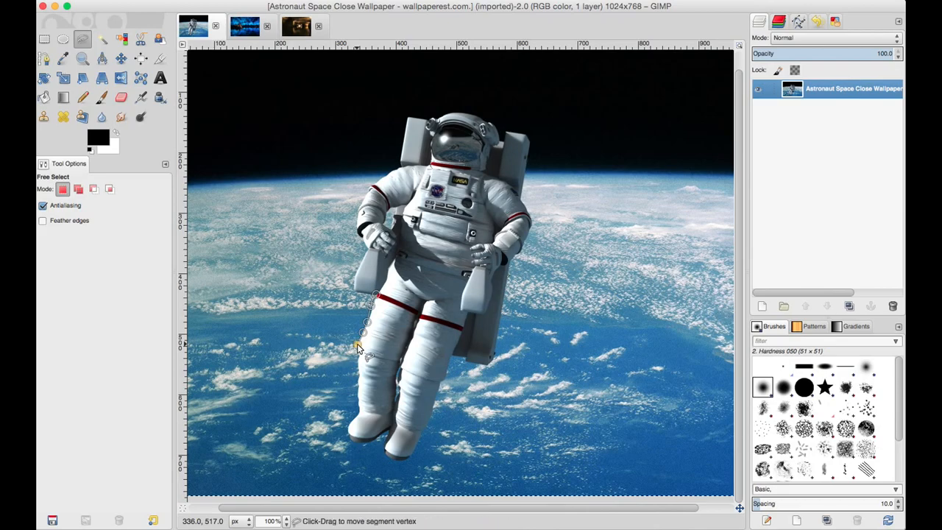
pyautogui.click(357, 353)
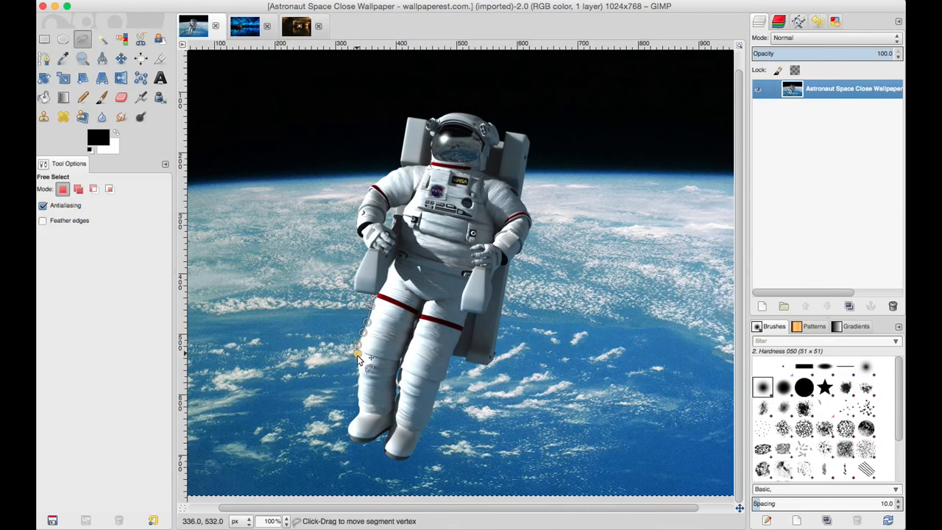
pyautogui.click(358, 409)
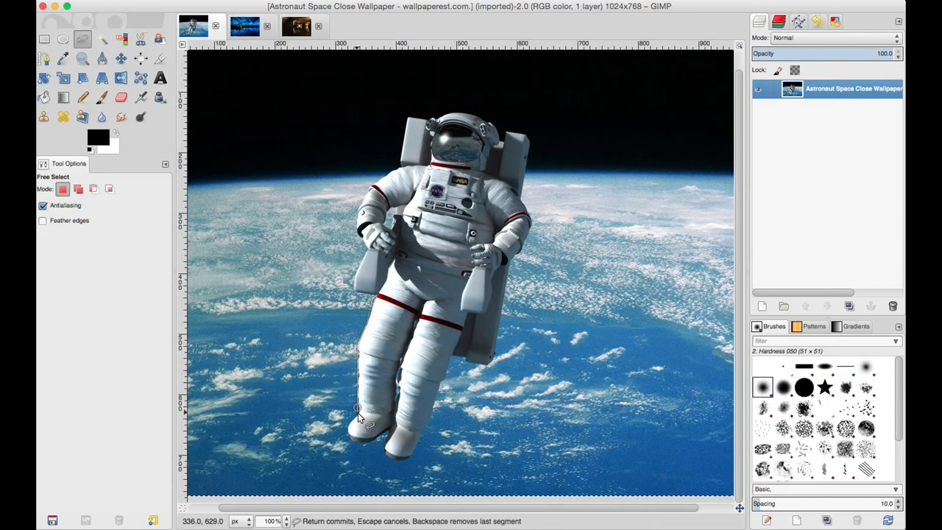
# Step: Continue the free selection outline around the soles of both of the astronaut's boots
pyautogui.click(358, 413)
pyautogui.click(350, 423)
pyautogui.click(349, 440)
pyautogui.click(364, 445)
pyautogui.click(381, 435)
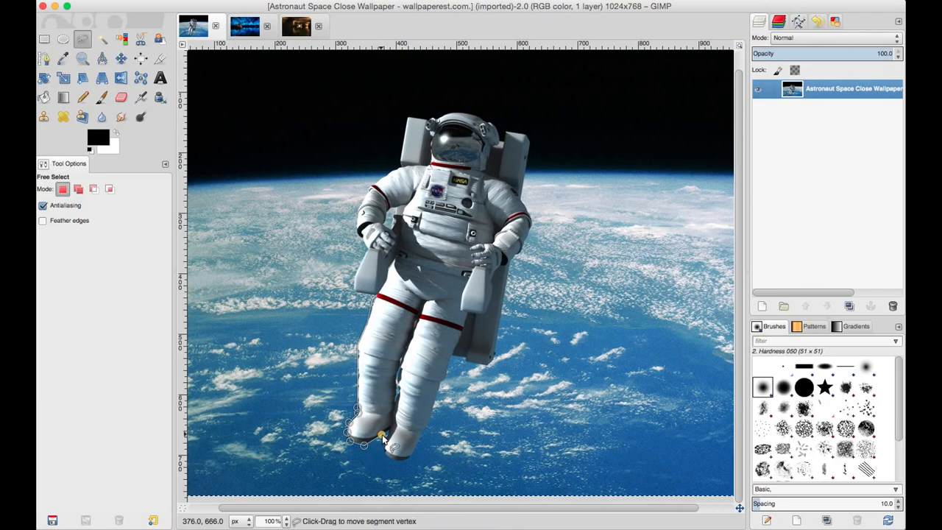
pyautogui.click(387, 431)
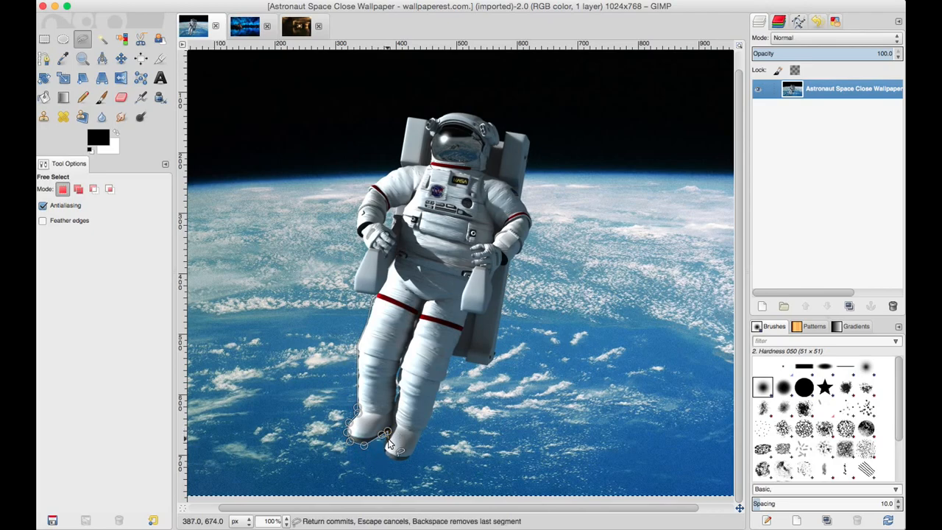
pyautogui.click(384, 449)
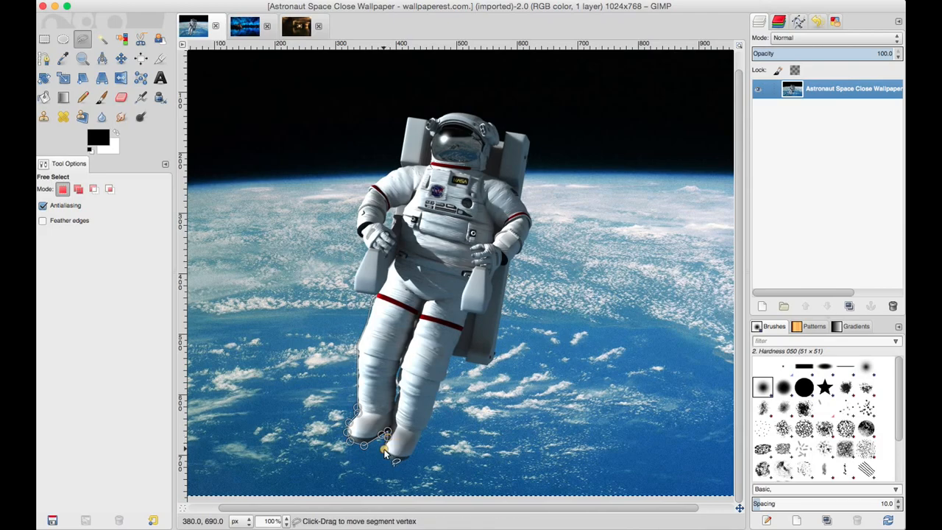
pyautogui.click(387, 457)
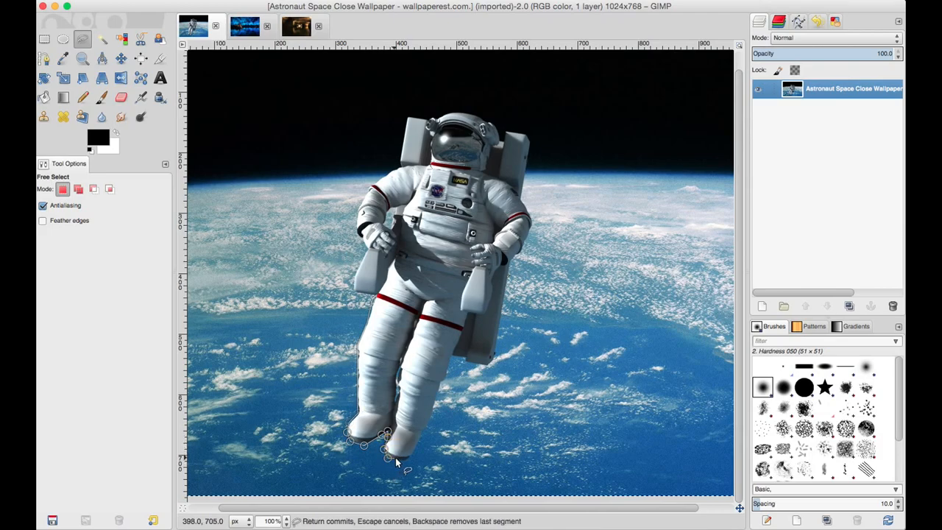
pyautogui.click(397, 461)
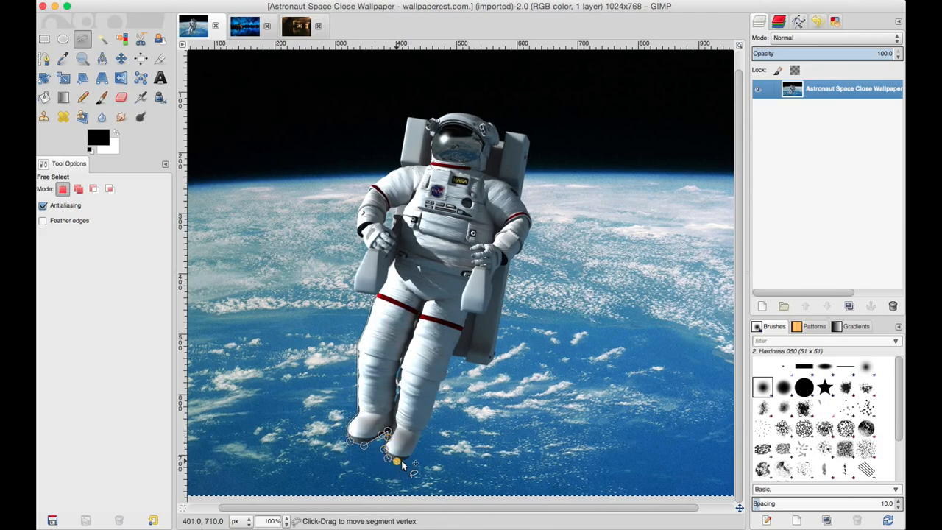
pyautogui.click(406, 461)
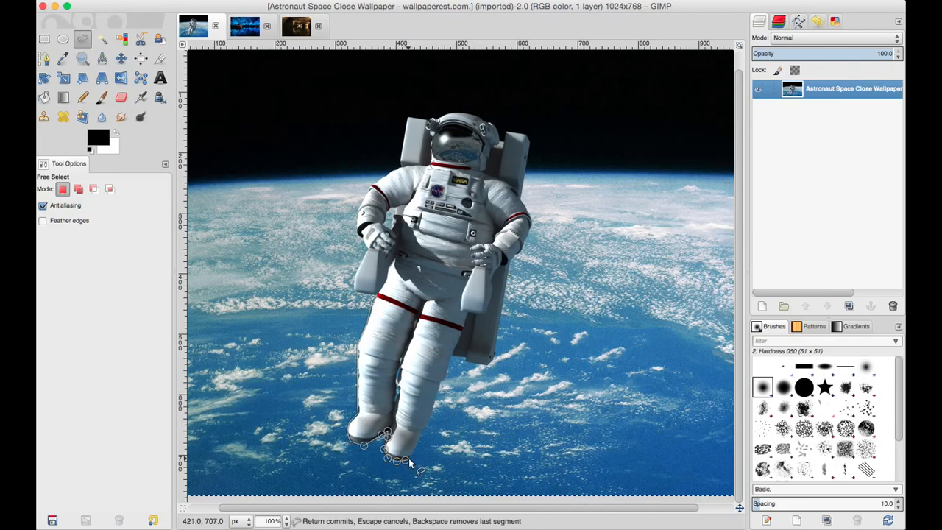
# Step: Continue the outline up the astronaut's left leg, arm and backpack side, and commit the selection at the backpack's upper corner
pyautogui.click(454, 352)
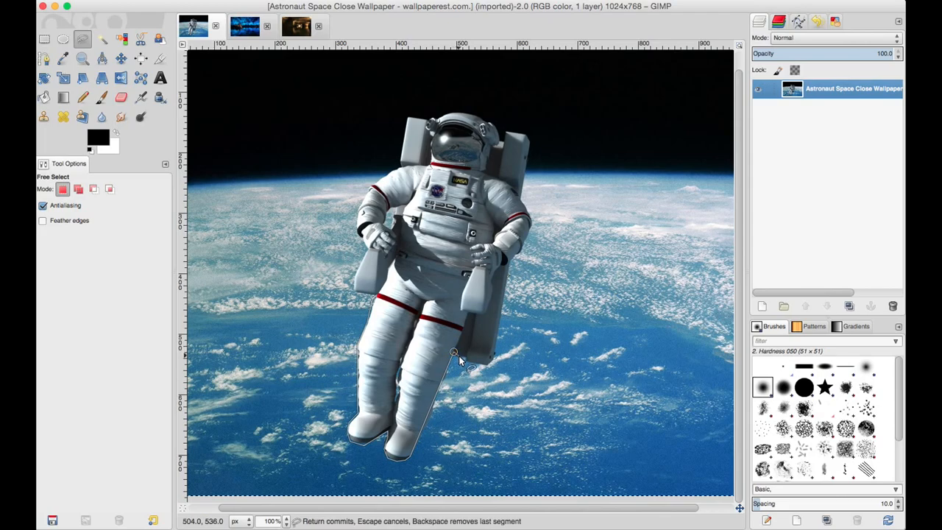
pyautogui.click(464, 352)
pyautogui.click(492, 362)
pyautogui.click(510, 259)
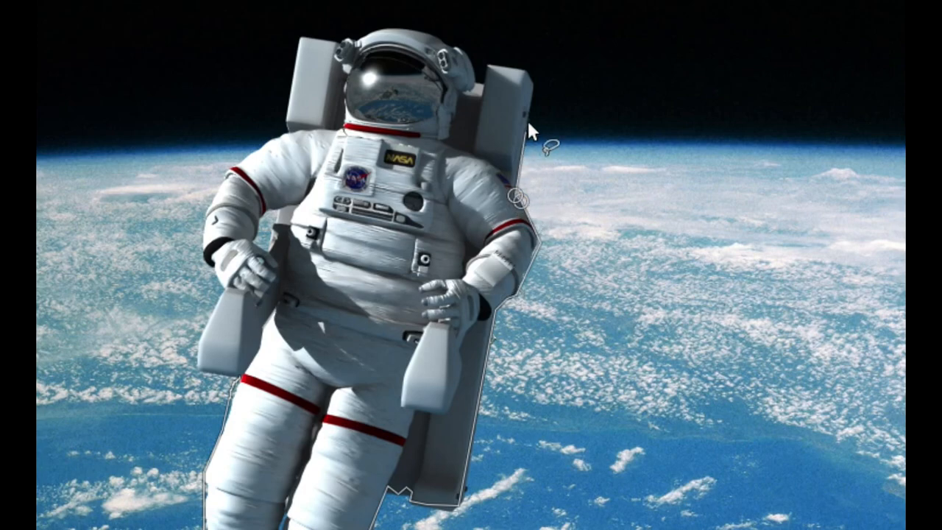
pyautogui.click(532, 83)
pyautogui.press('Return')
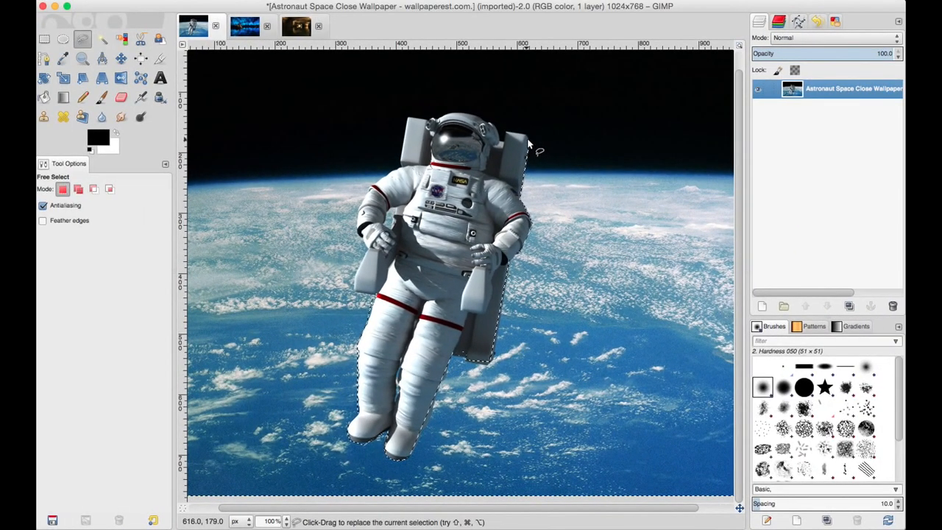
# Step: Restart the Free Select outline at the astronaut's red thigh band and trace the outer edge of the right leg toward the boot
pyautogui.click(524, 136)
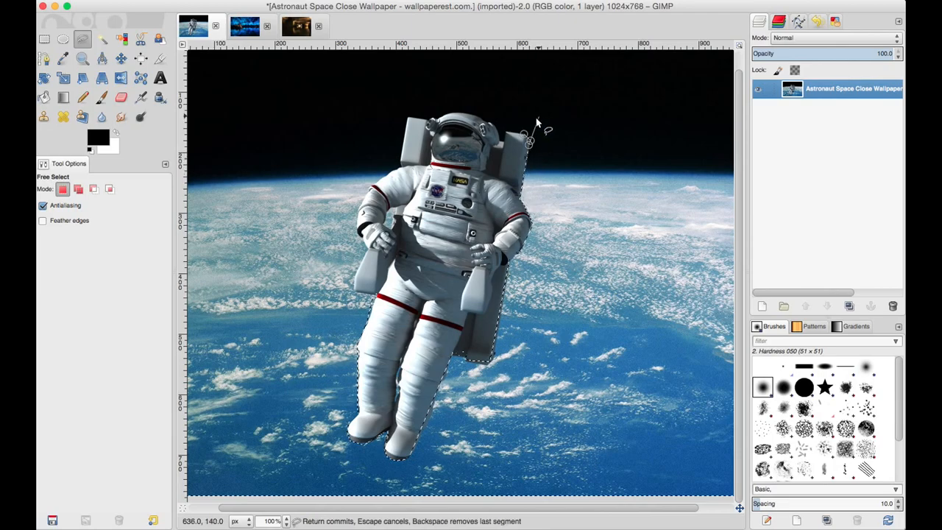
pyautogui.click(528, 133)
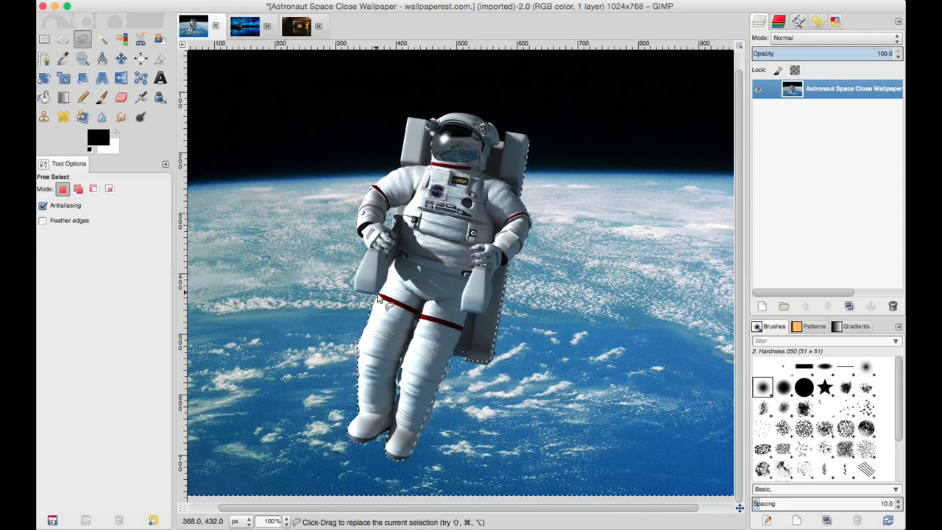
pyautogui.moveTo(377, 298)
pyautogui.mouseDown()
pyautogui.moveTo(213, 282)
pyautogui.moveTo(177, 315)
pyautogui.moveTo(183, 442)
pyautogui.moveTo(448, 529)
pyautogui.moveTo(591, 519)
pyautogui.mouseUp()
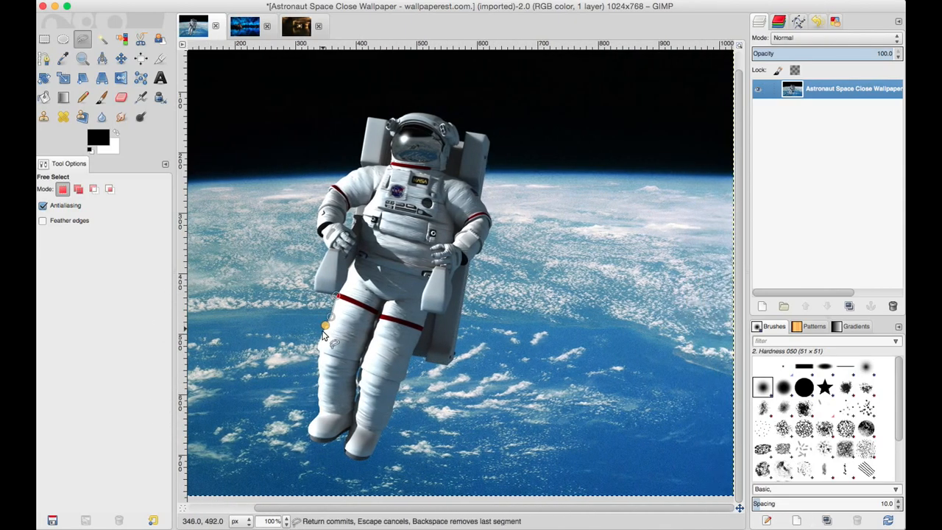
pyautogui.click(320, 343)
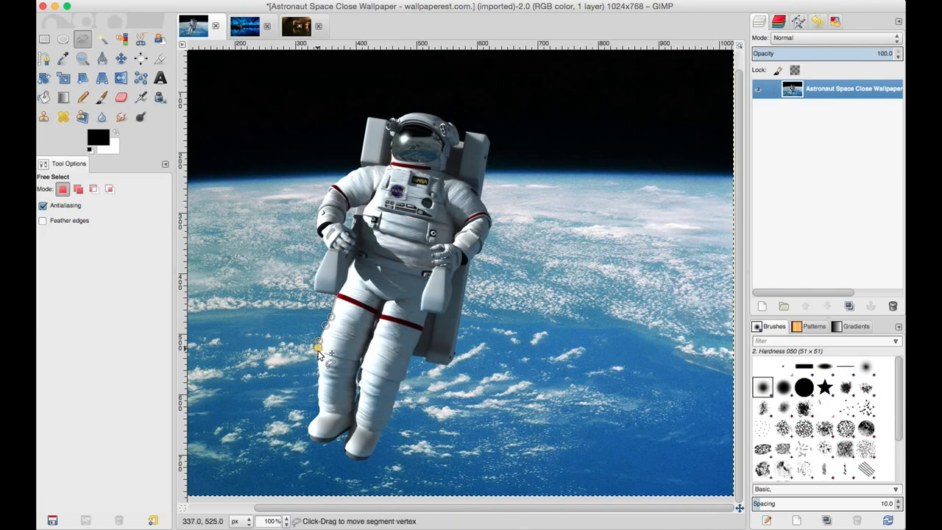
pyautogui.click(317, 389)
pyautogui.click(319, 411)
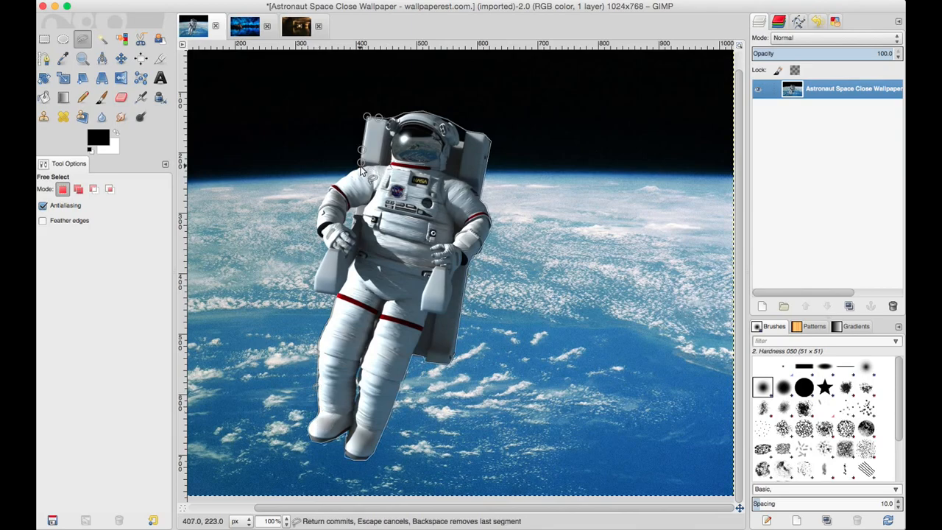
# Step: Continue the free selection outline from the base of the backpack over the astronaut's right shoulder and down the arm to the wrist
pyautogui.click(360, 169)
pyautogui.click(337, 179)
pyautogui.click(328, 187)
pyautogui.click(321, 204)
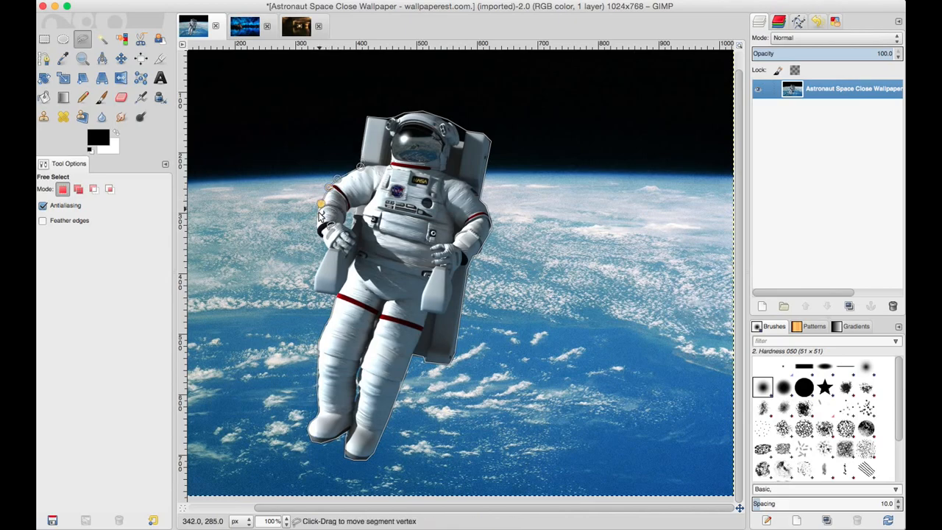
pyautogui.click(316, 218)
pyautogui.click(317, 224)
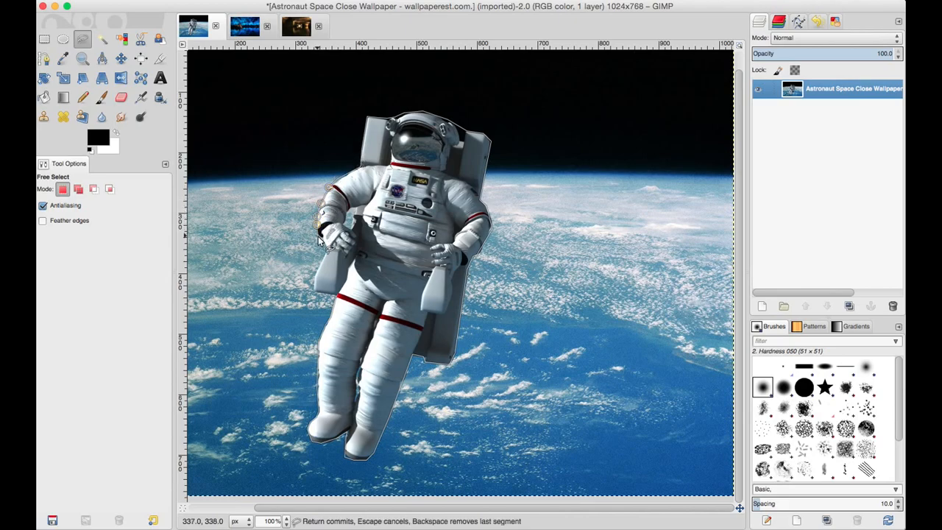
# Step: Trace around the astronaut's right glove and armrest, and close the free selection at the red thigh band
pyautogui.click(321, 236)
pyautogui.click(326, 251)
pyautogui.click(315, 277)
pyautogui.click(315, 283)
pyautogui.click(316, 295)
pyautogui.click(335, 296)
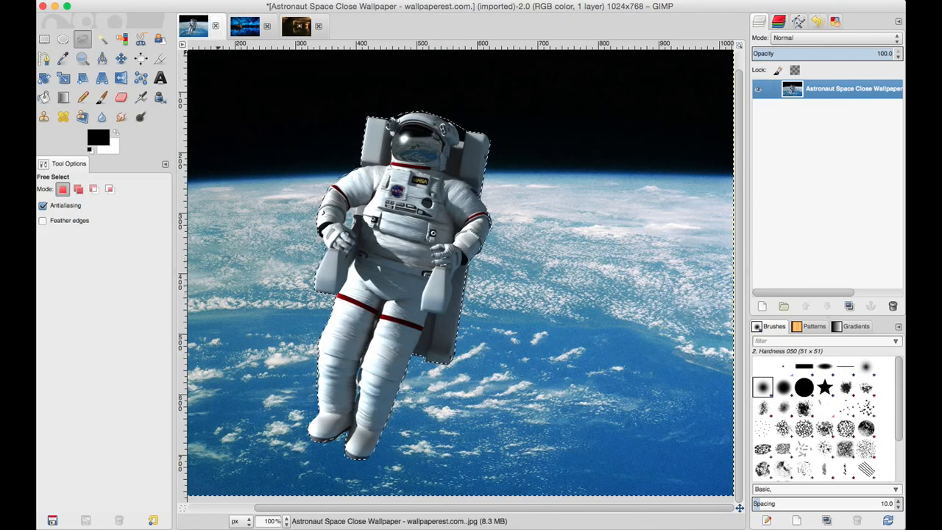
# Step: Try to isolate the astronaut by inverting the selection and cutting the background, and revert both changes
pyautogui.click(168, 1)
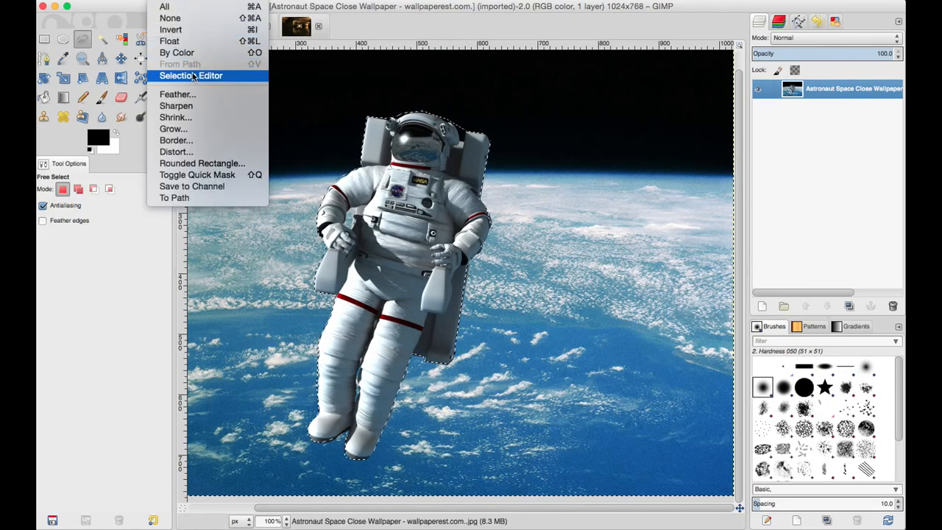
pyautogui.click(168, 0)
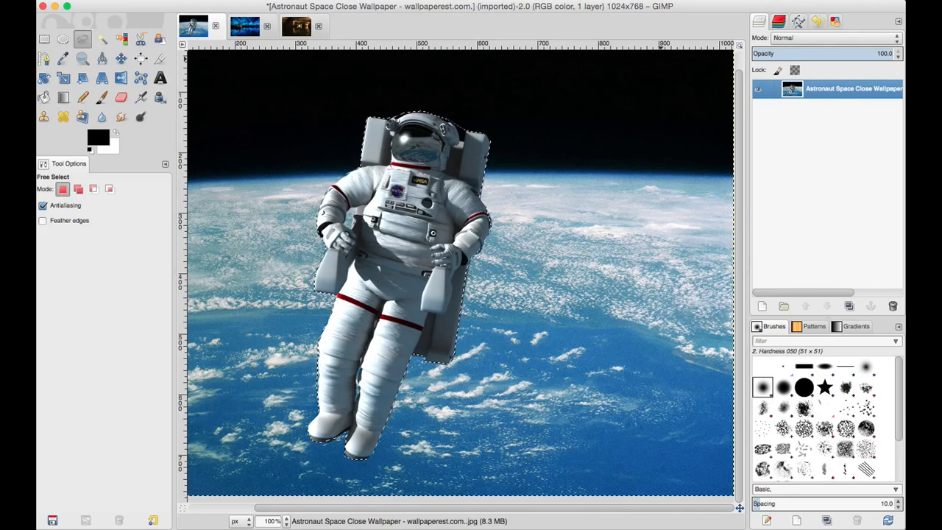
pyautogui.click(168, 0)
pyautogui.click(175, 30)
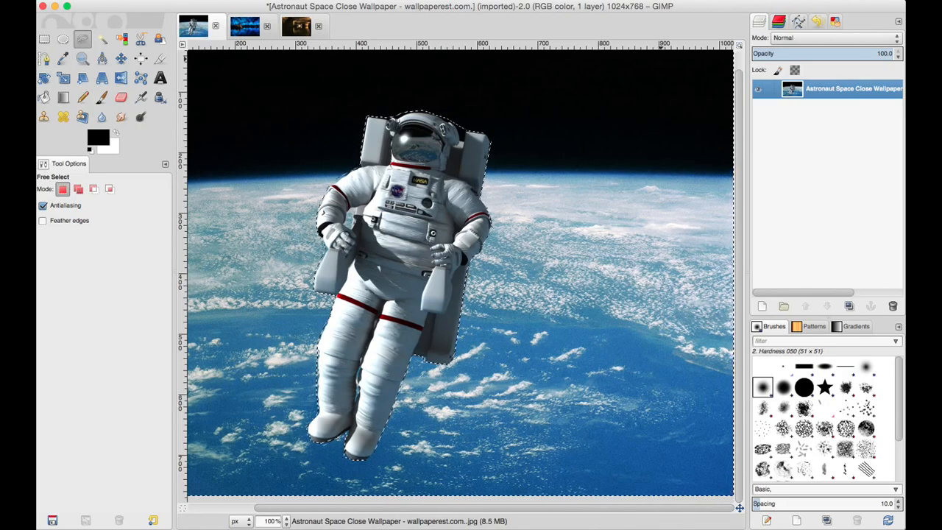
pyautogui.press('super+x')
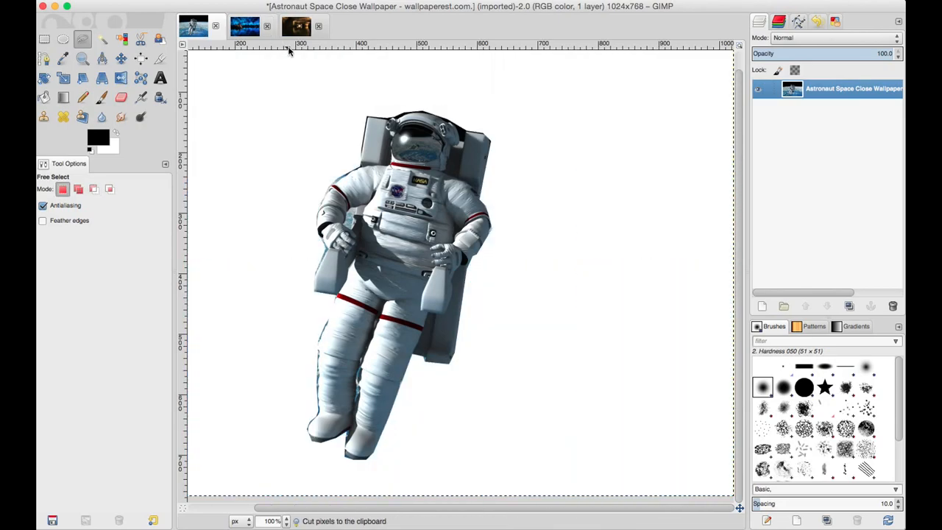
pyautogui.press('super+z')
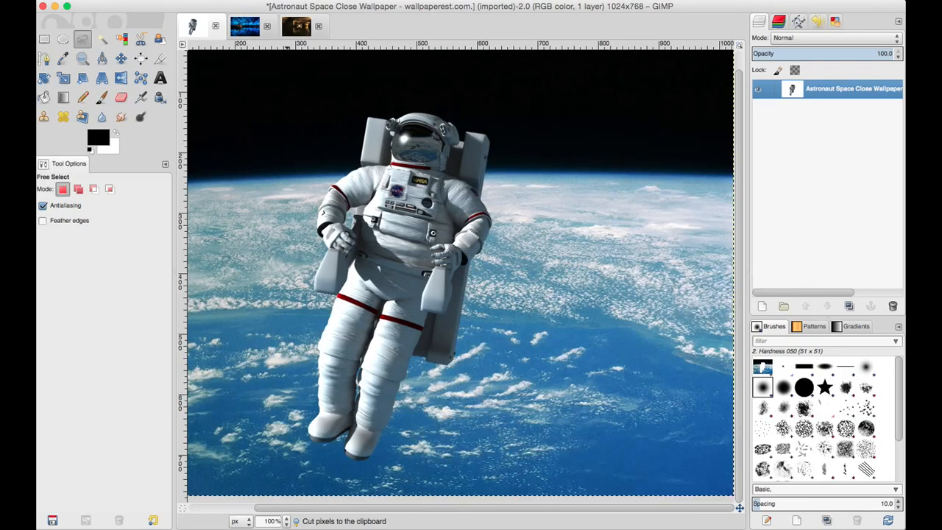
pyautogui.click(166, 0)
pyautogui.click(177, 31)
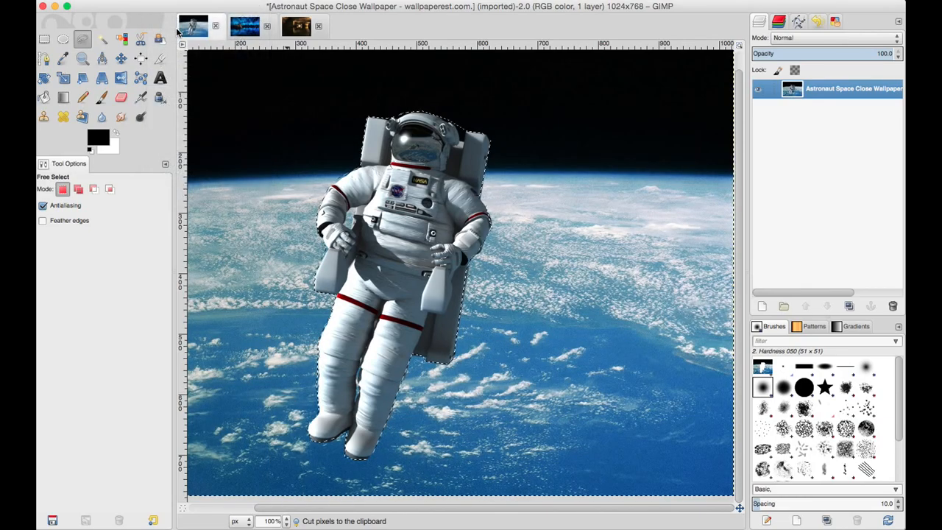
# Step: Cut the astronaut, paste it into the blue underground lake image, and move it up to the picture's upper edge
pyautogui.press('super+x')
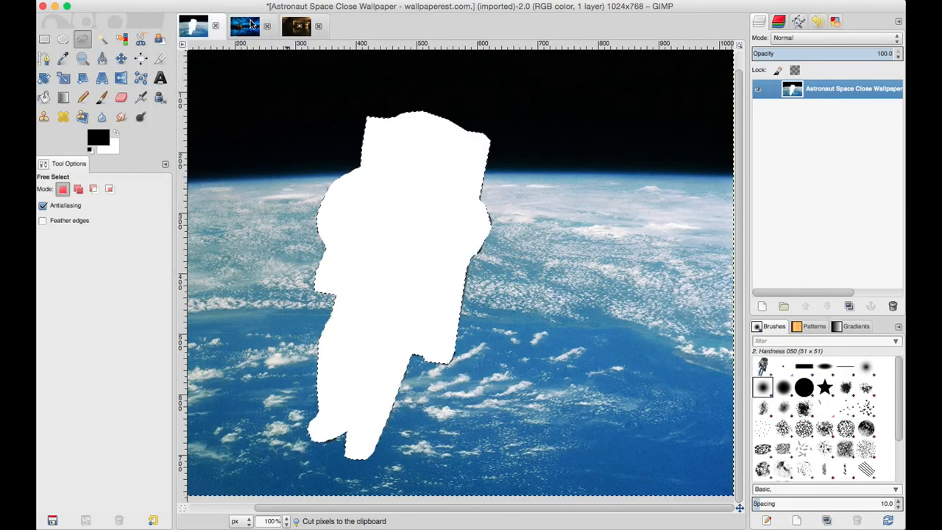
pyautogui.click(251, 26)
pyautogui.press('super+v')
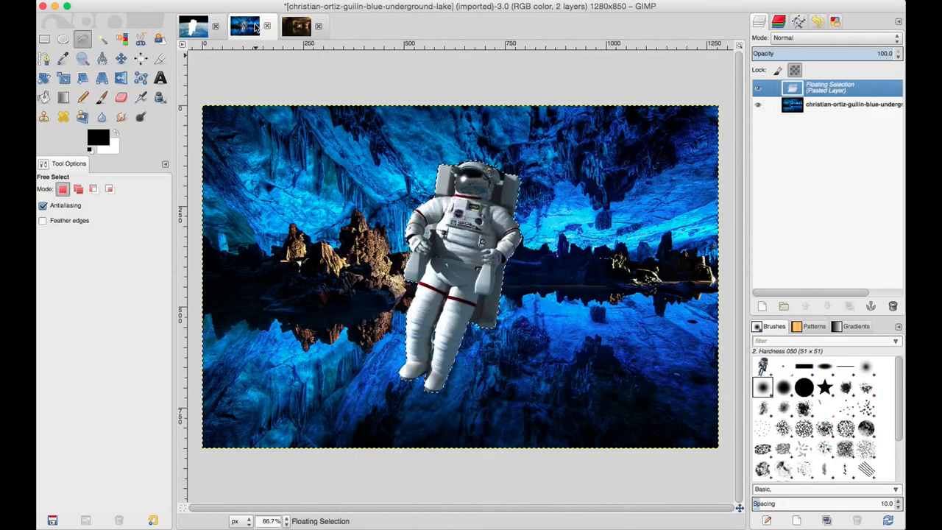
pyautogui.click(121, 58)
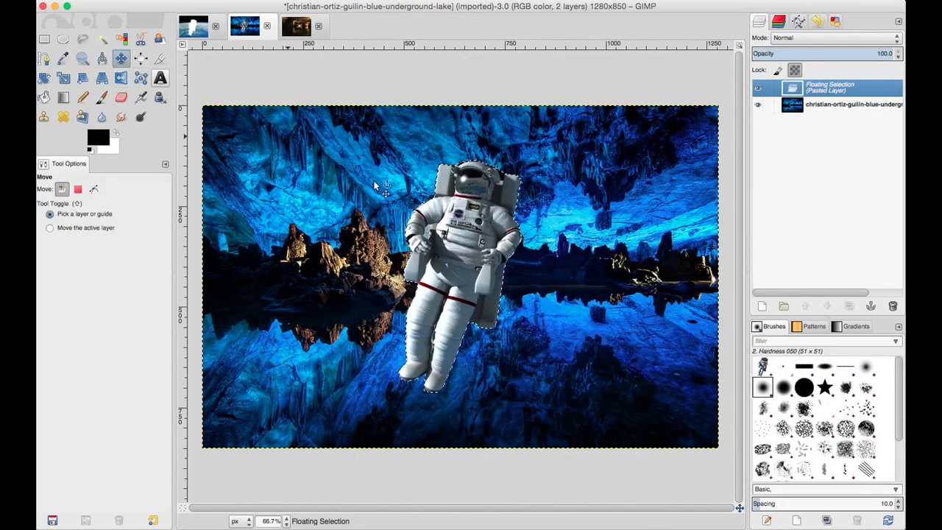
pyautogui.moveTo(451, 233)
pyautogui.mouseDown()
pyautogui.moveTo(564, 238)
pyautogui.moveTo(627, 269)
pyautogui.moveTo(553, 257)
pyautogui.moveTo(560, 283)
pyautogui.moveTo(541, 299)
pyautogui.moveTo(486, 298)
pyautogui.moveTo(464, 226)
pyautogui.moveTo(430, 227)
pyautogui.mouseUp()
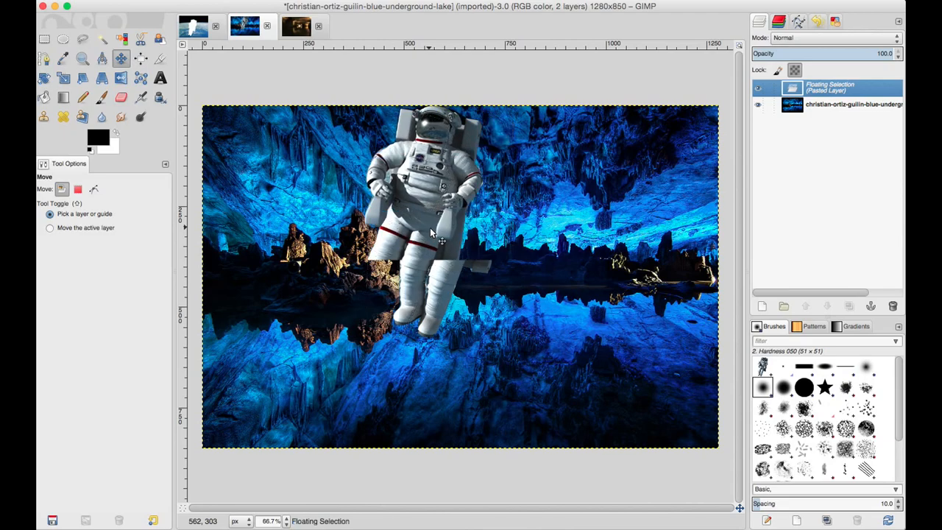
# Step: Paste the astronaut into the St_Leonard_lake image, try placing it in the lower left of the cave, and undo that placement
pyautogui.click(297, 28)
pyautogui.hotkey('ctrl', 'v')
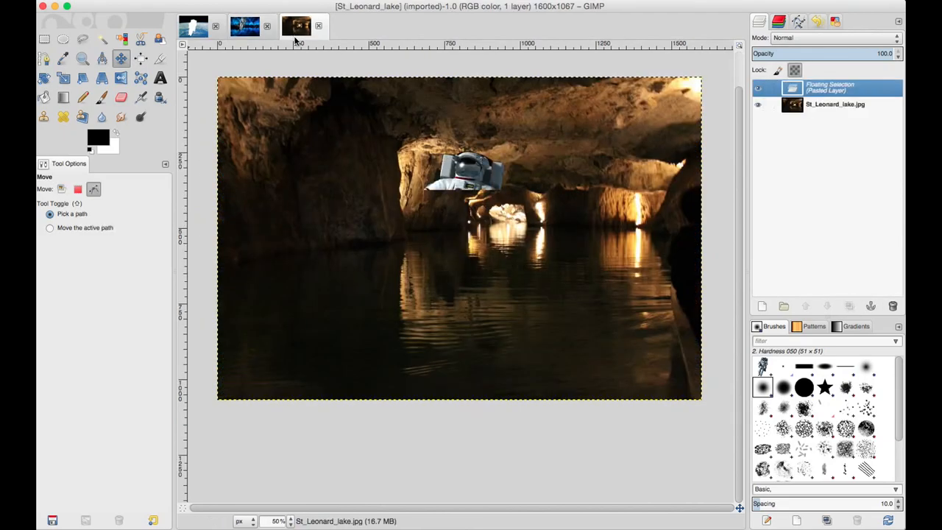
pyautogui.moveTo(479, 208); pyautogui.dragTo(317, 271)
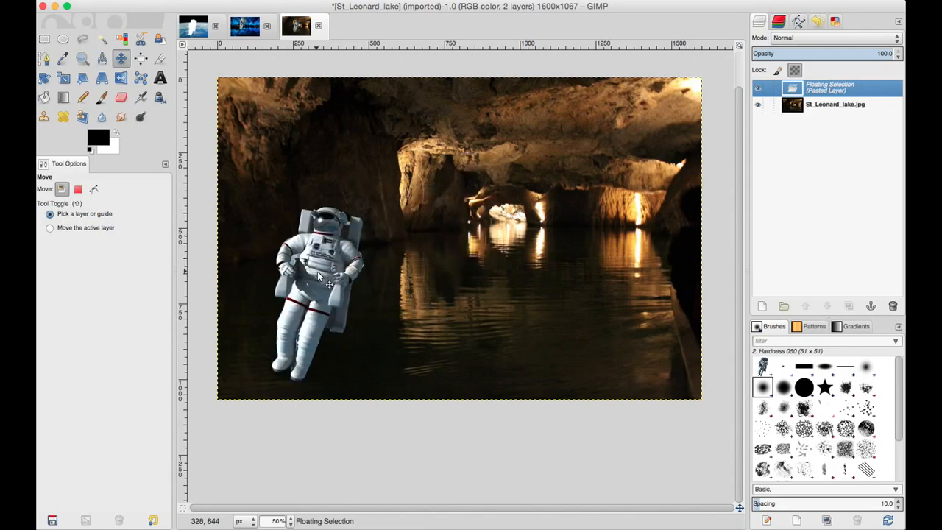
pyautogui.click(436, 204)
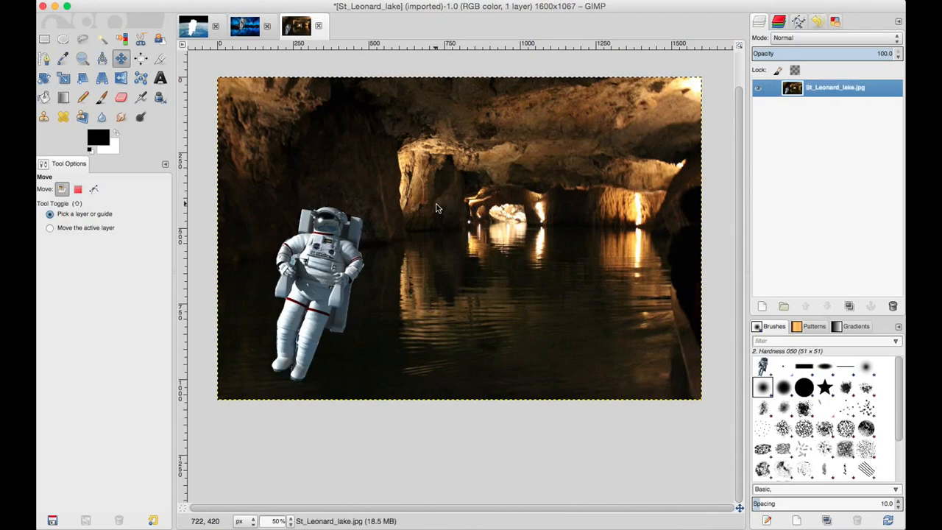
pyautogui.press('super+z')
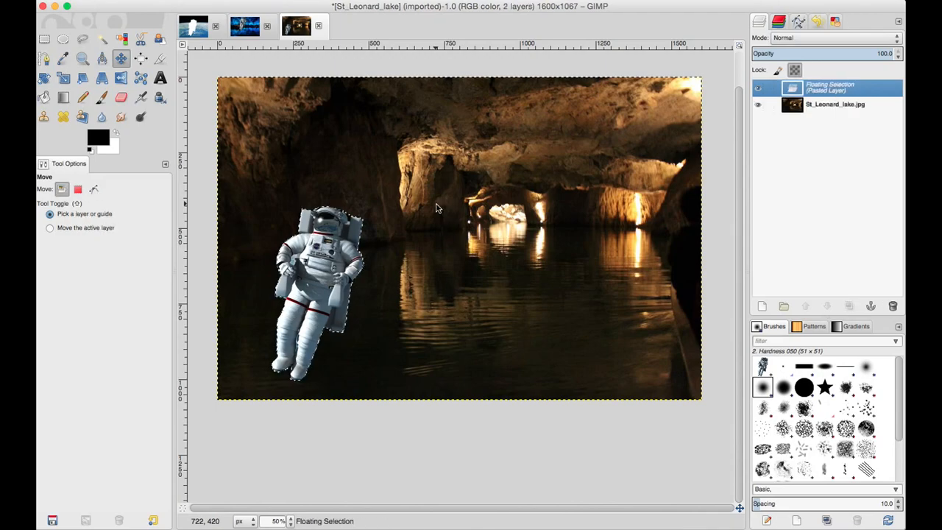
pyautogui.press('super+z')
# Step: Anchor one astronaut copy at the left of the cave picture, and paste and anchor another over the water right of centre
pyautogui.moveTo(471, 219); pyautogui.dragTo(283, 213)
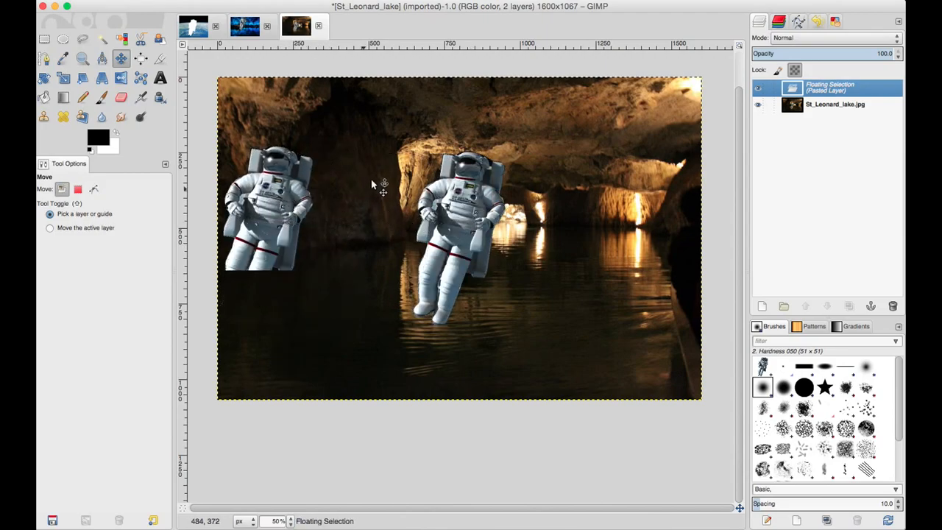
pyautogui.click(452, 95)
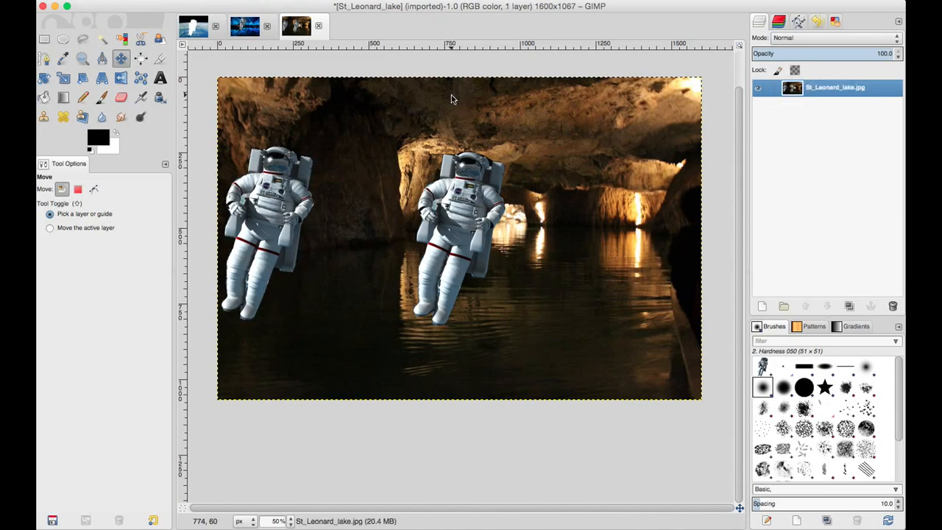
pyautogui.press('super+v')
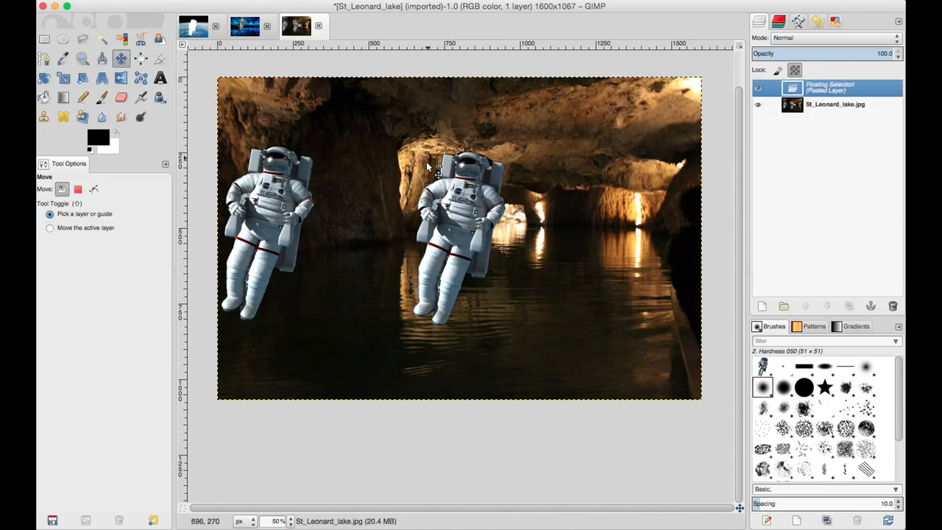
pyautogui.moveTo(422, 174); pyautogui.dragTo(549, 267)
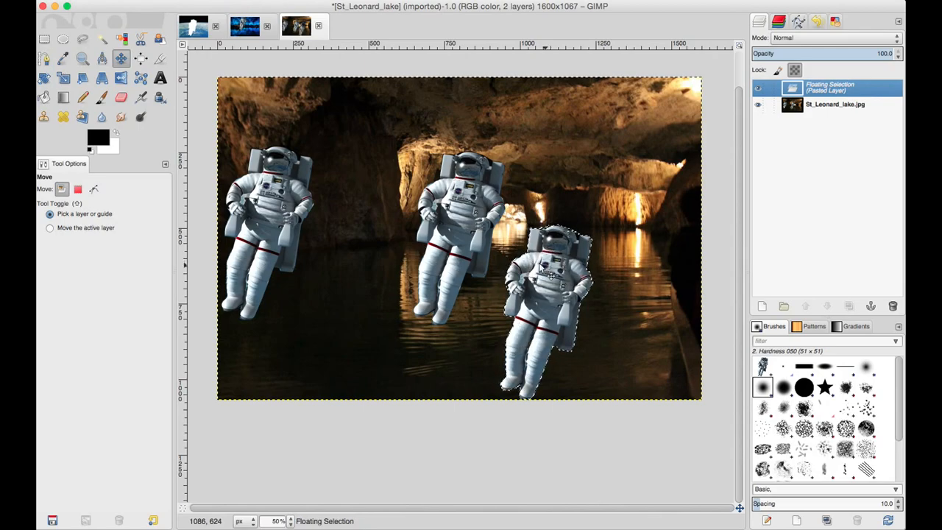
pyautogui.click(340, 265)
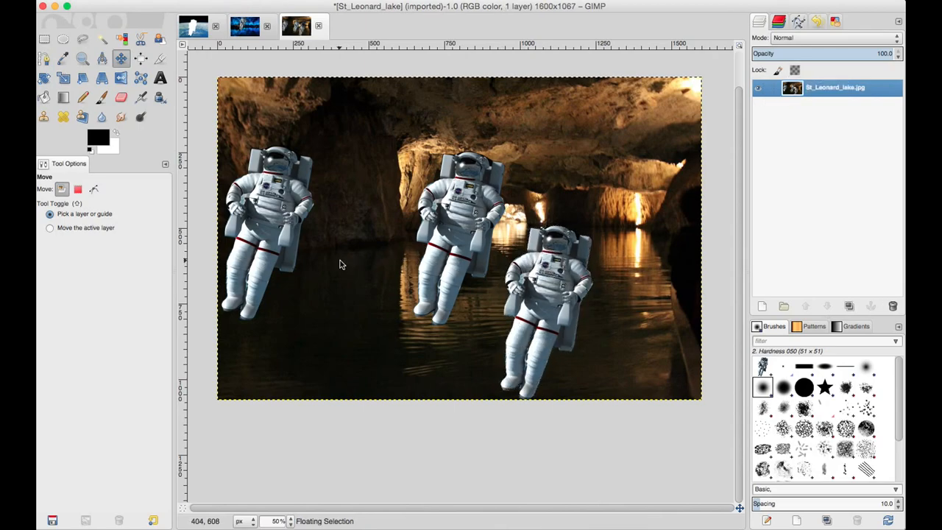
# Step: Paste a second astronaut into the blue underground lake image, move it to the picture's lower right, and anchor it
pyautogui.click(245, 26)
pyautogui.hotkey('ctrl', 'v')
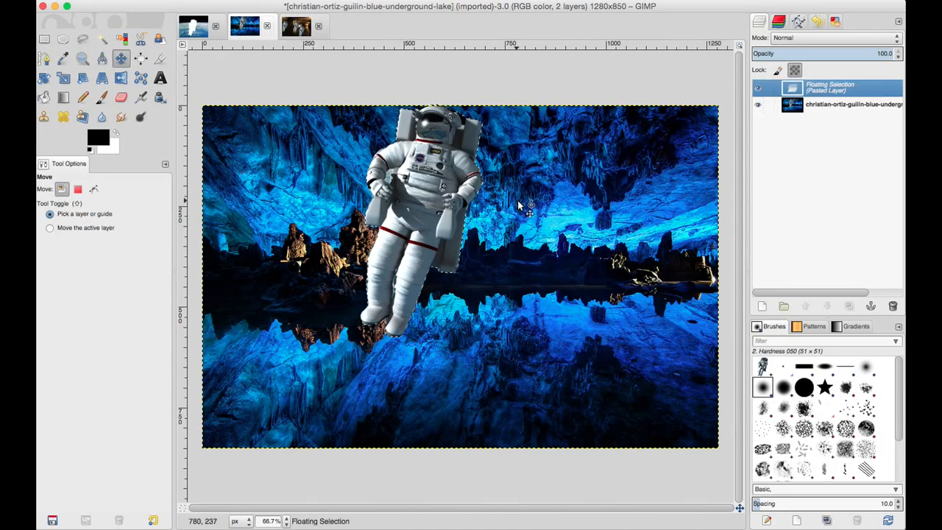
pyautogui.moveTo(434, 212); pyautogui.dragTo(641, 304)
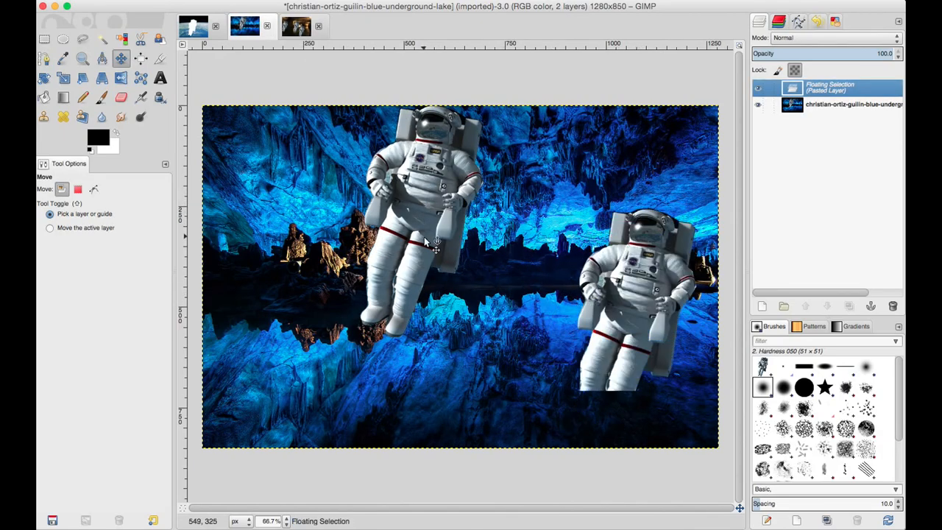
pyautogui.click(311, 258)
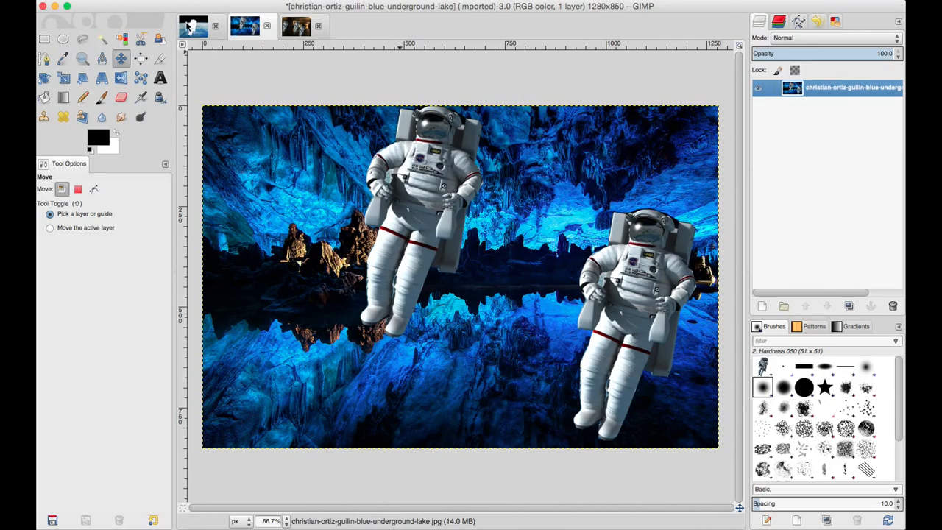
# Step: Examine the edge of the astronaut-shaped hole in the space wallpaper up close for leftover suit pixels along the selection outline
pyautogui.click(190, 26)
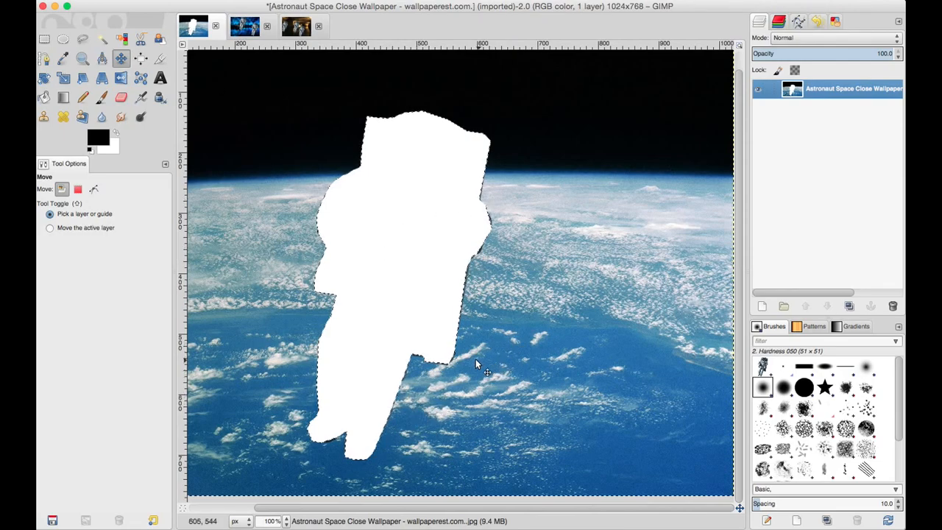
pyautogui.click(82, 39)
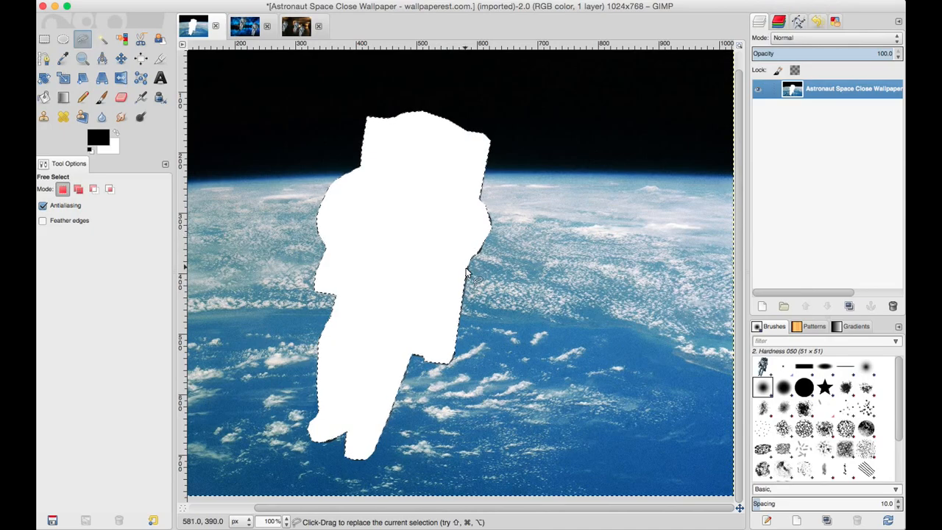
pyautogui.click(83, 58)
pyautogui.moveTo(527, 194); pyautogui.dragTo(377, 347)
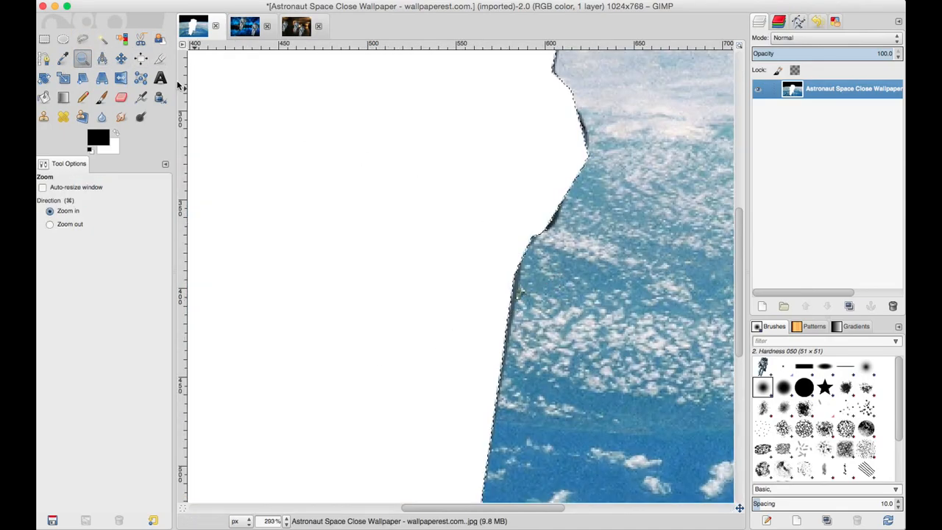
pyautogui.click(82, 39)
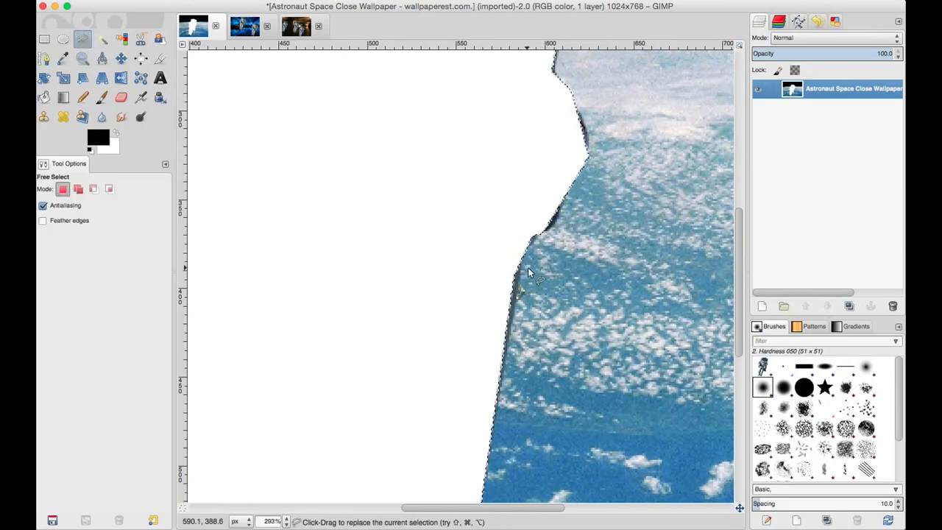
pyautogui.scroll(-10, 505, 393)
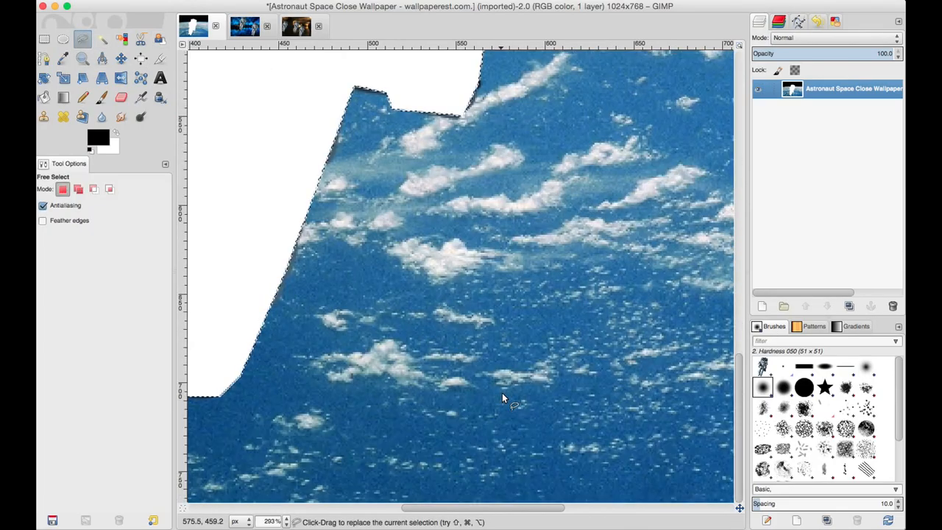
# Step: Inspect the left side of the astronaut-shaped hole, from the backpack corner down past the arm, for leftover edge pixels
pyautogui.hscroll(-15, 321, 377)
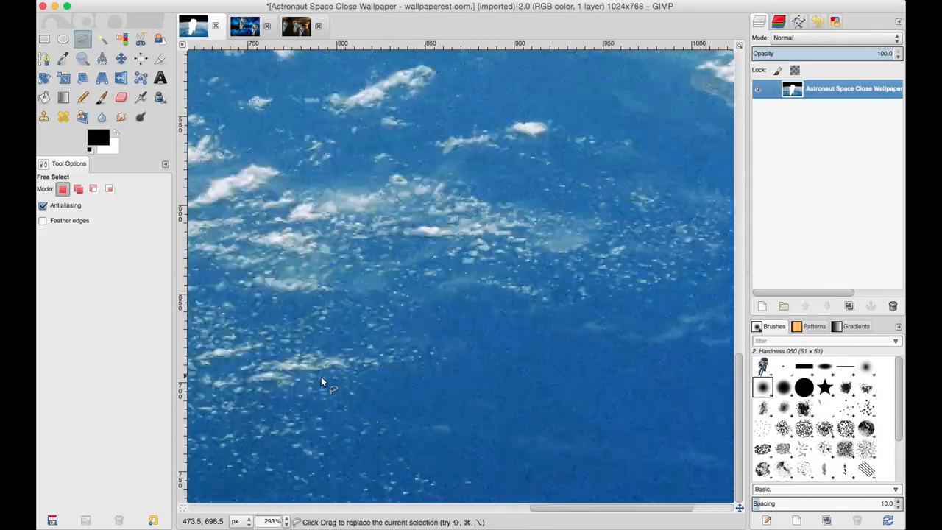
pyautogui.scroll(15, 321, 376)
pyautogui.hscroll(15, 321, 376)
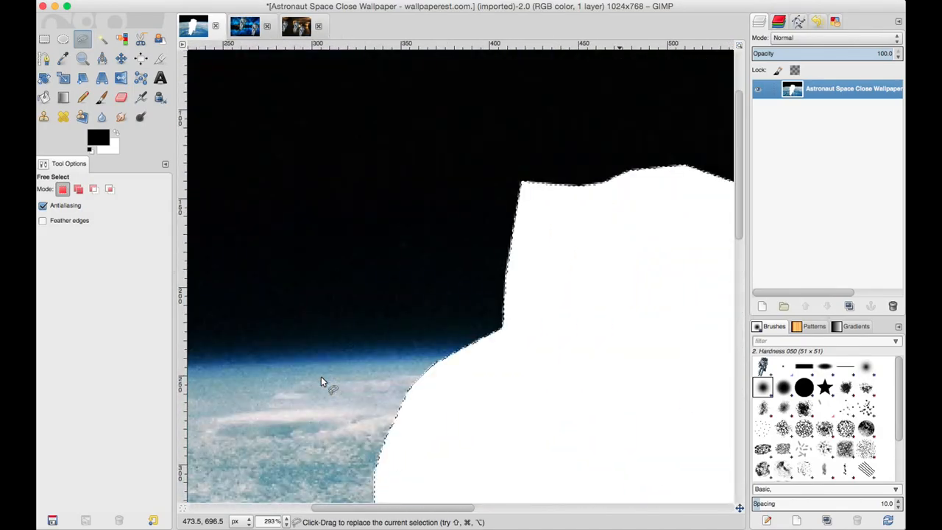
pyautogui.scroll(-15, 321, 377)
pyautogui.hscroll(-15, 321, 377)
pyautogui.scroll(12, 321, 377)
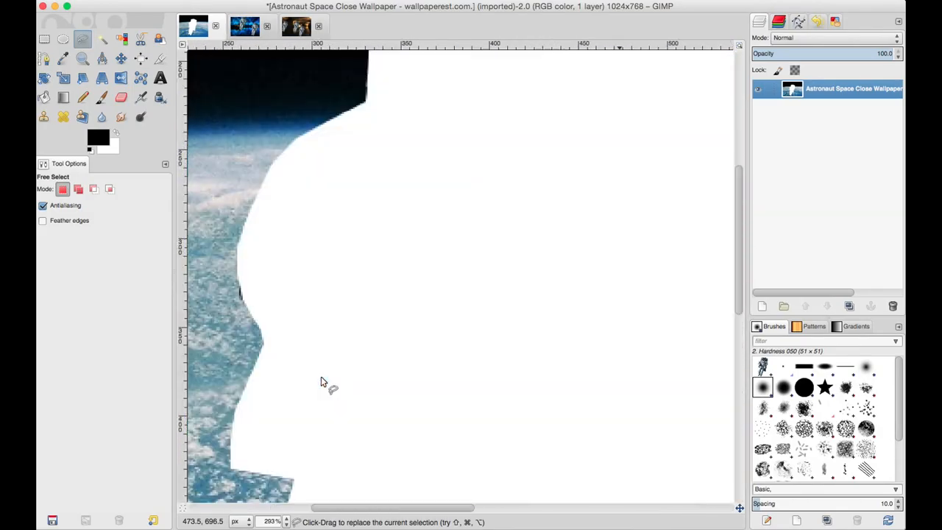
pyautogui.hscroll(10, 321, 377)
pyautogui.scroll(-7, 321, 377)
pyautogui.hscroll(-10, 321, 378)
pyautogui.scroll(6, 321, 379)
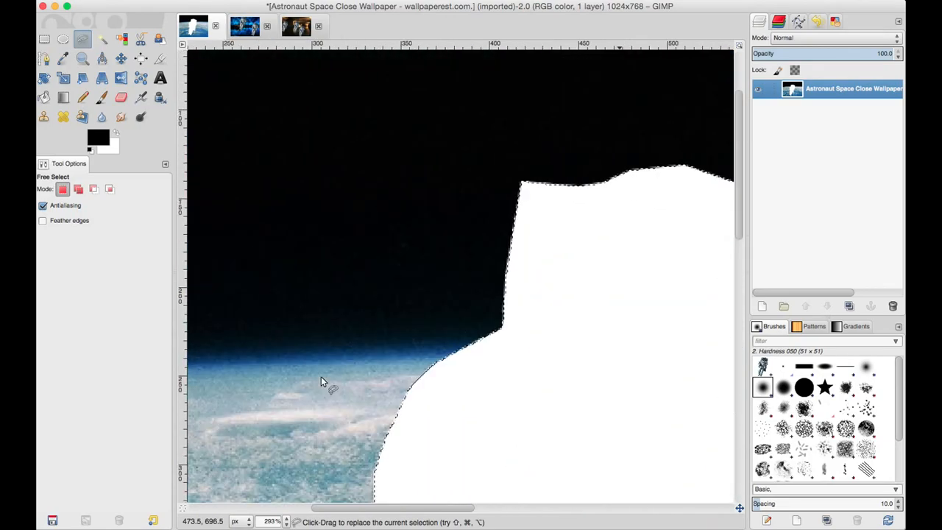
# Step: Undo the astronaut cut so the figure is restored, and clear the selection around it
pyautogui.scroll(-15, 299, 264)
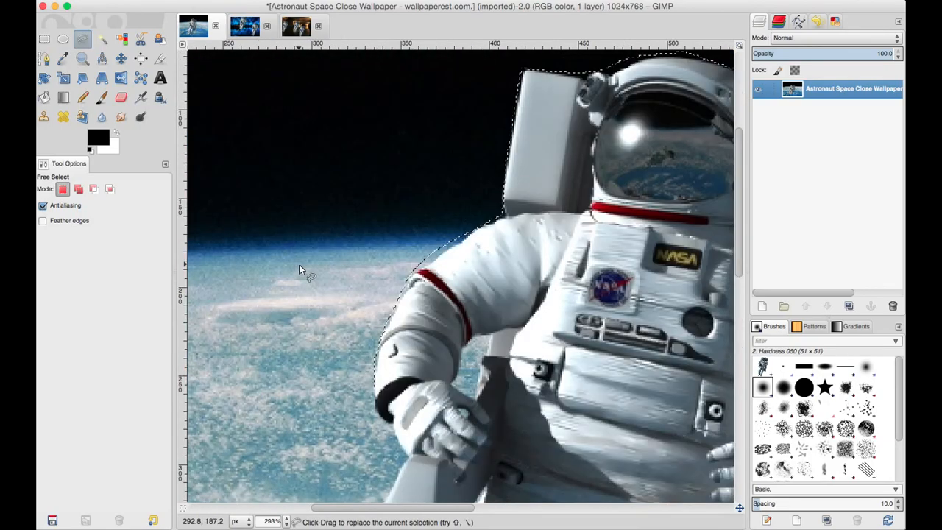
pyautogui.click(44, 39)
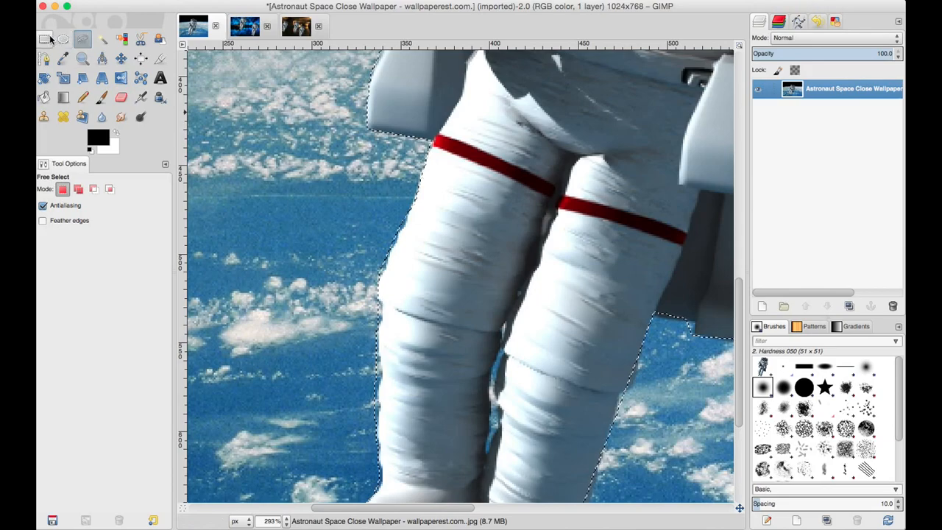
pyautogui.click(287, 125)
# Step: Trace closely spaced Free Select points along the outer edge of the astronaut's left-hand thigh, from the red band down towards the knee
pyautogui.click(82, 39)
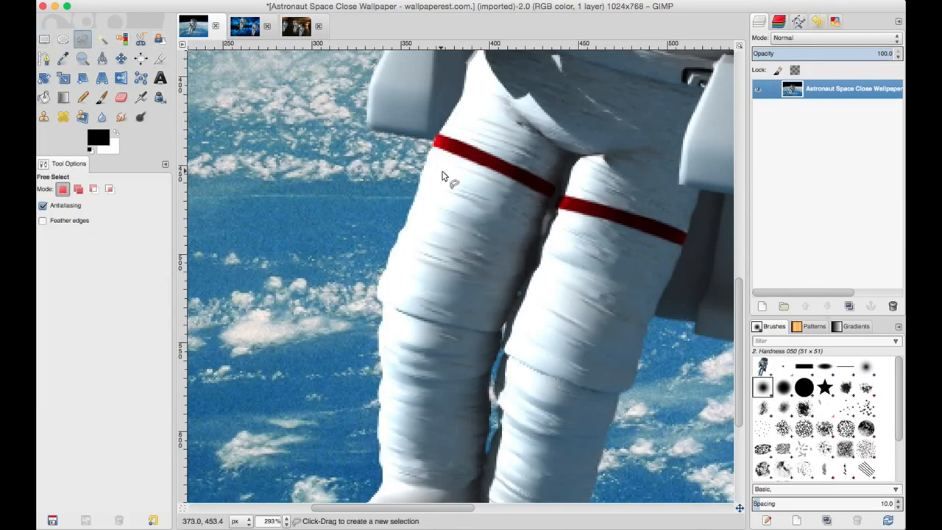
pyautogui.click(433, 140)
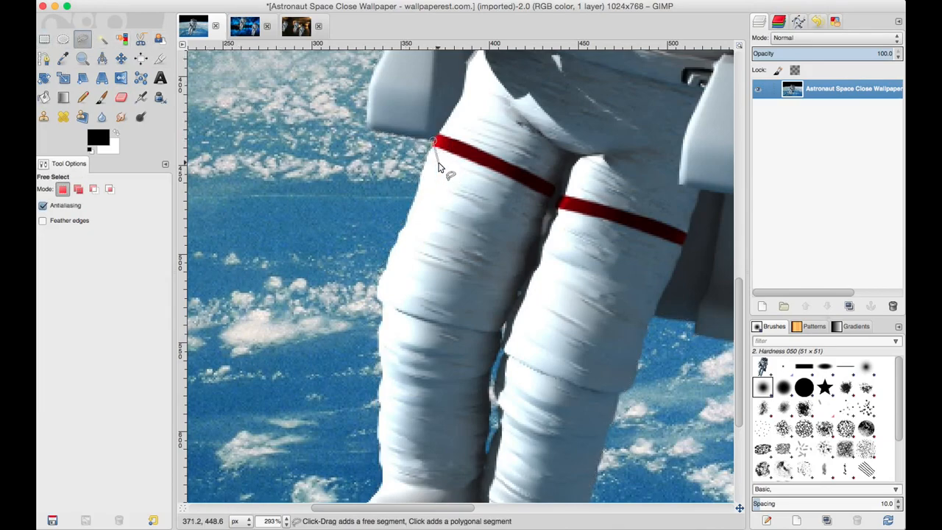
pyautogui.click(422, 170)
pyautogui.click(420, 187)
pyautogui.click(412, 208)
pyautogui.click(407, 222)
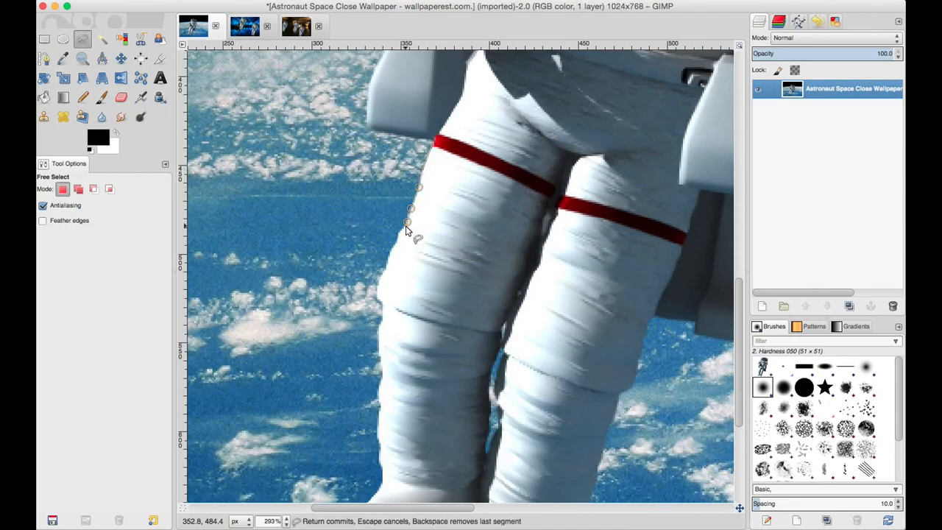
pyautogui.click(402, 229)
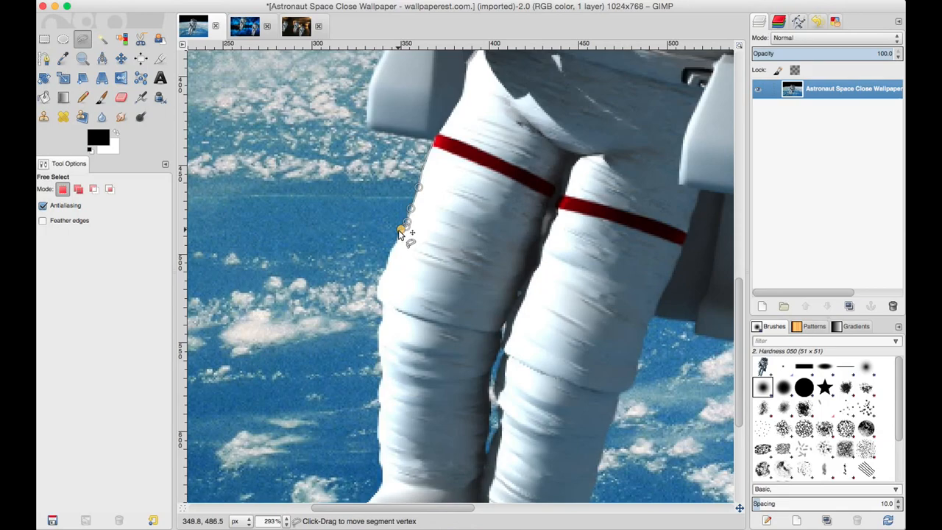
pyautogui.click(396, 232)
pyautogui.click(392, 245)
pyautogui.click(389, 262)
pyautogui.click(380, 283)
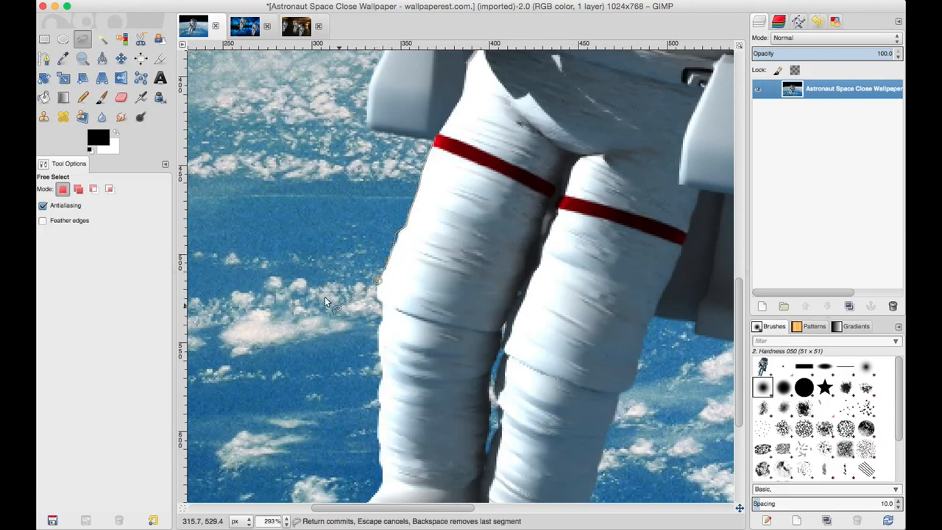
pyautogui.click(433, 144)
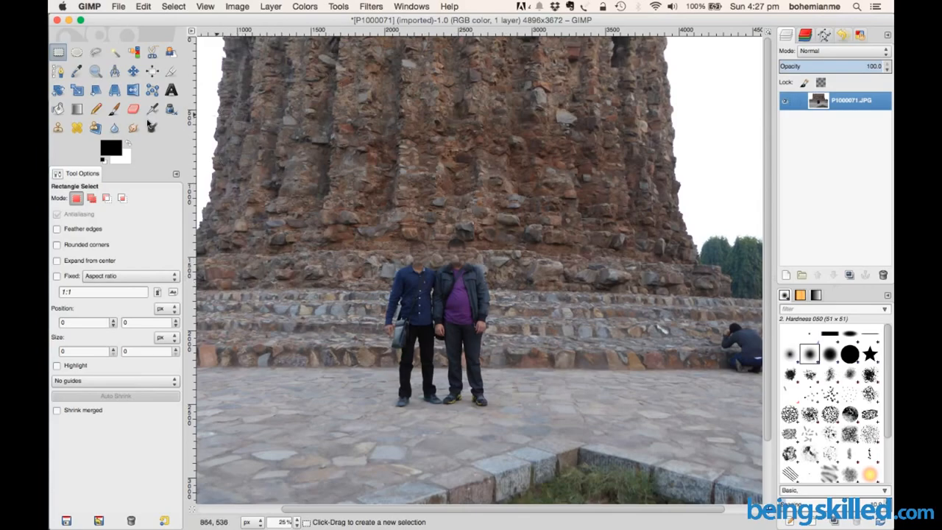
# Step: Clone stonework from the ledge right of the two standing men over their necks and shoulders
pyautogui.click(63, 131)
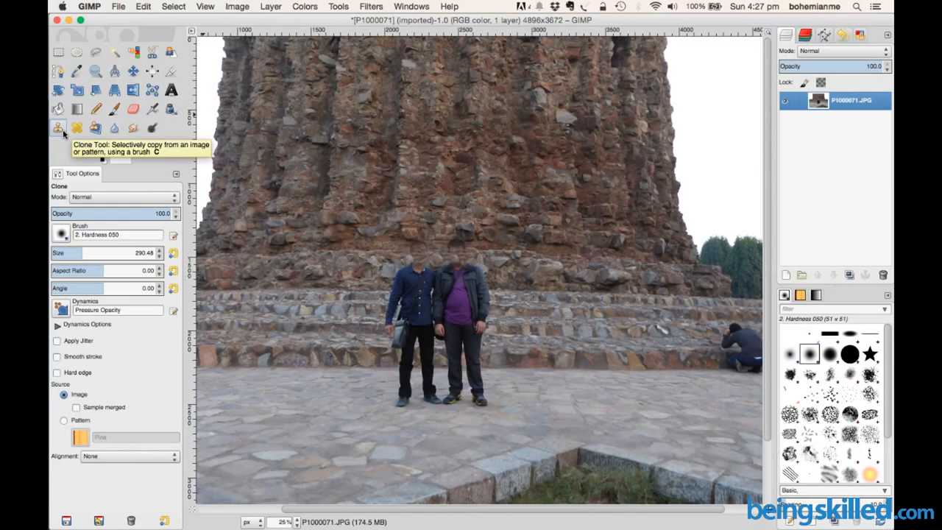
pyautogui.keyDown('super'); pyautogui.click(593, 280); pyautogui.keyUp('super')
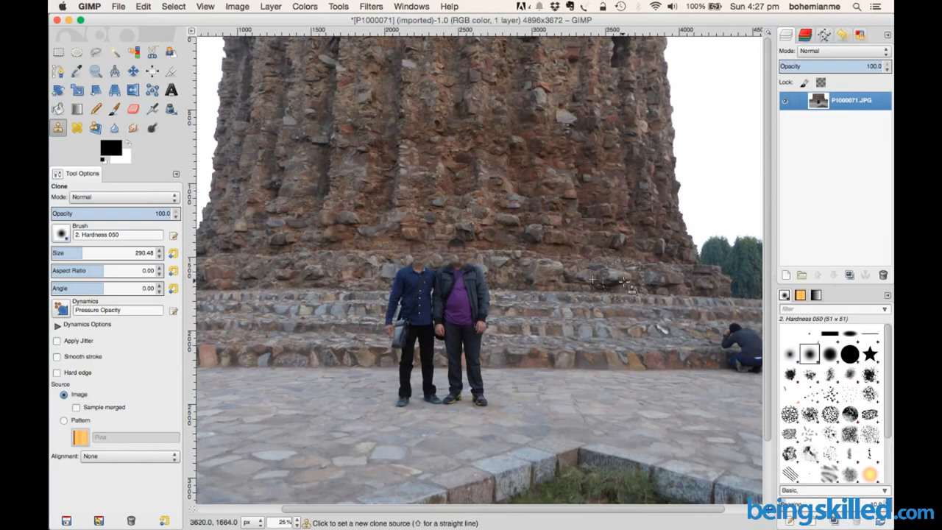
pyautogui.keyDown('super'); pyautogui.click(625, 281); pyautogui.keyUp('super')
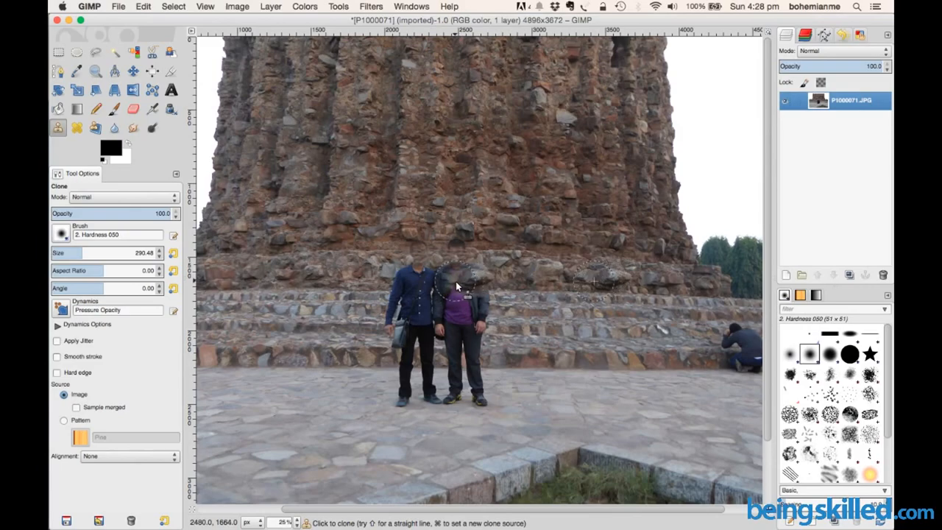
pyautogui.moveTo(455, 282); pyautogui.dragTo(389, 283)
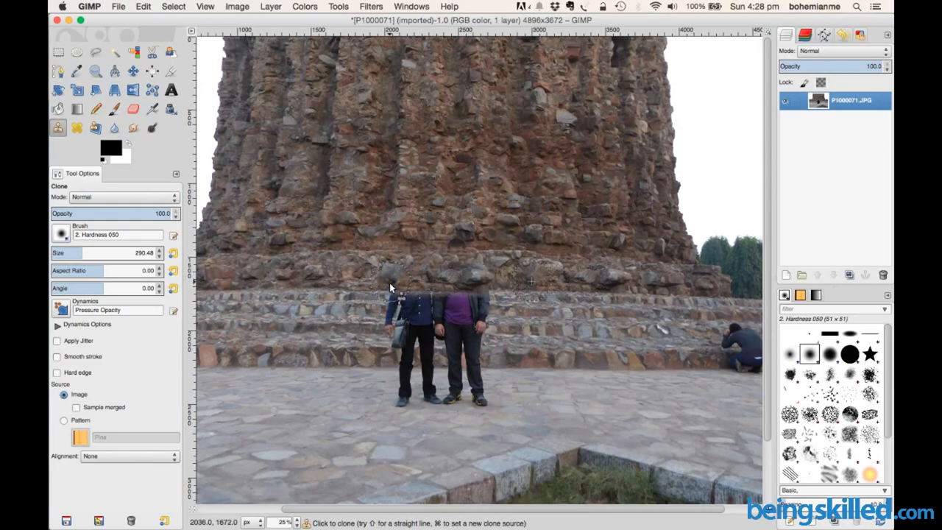
pyautogui.keyDown('super'); pyautogui.click(623, 280); pyautogui.keyUp('super')
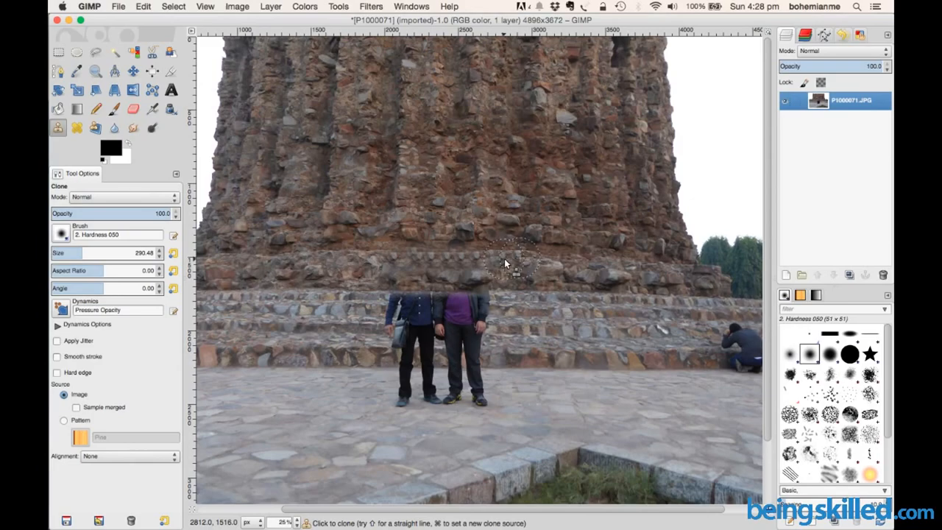
# Step: Clone nearby masonry along the ledge's upper edge to blend the wall where the men's heads were
pyautogui.press('super')
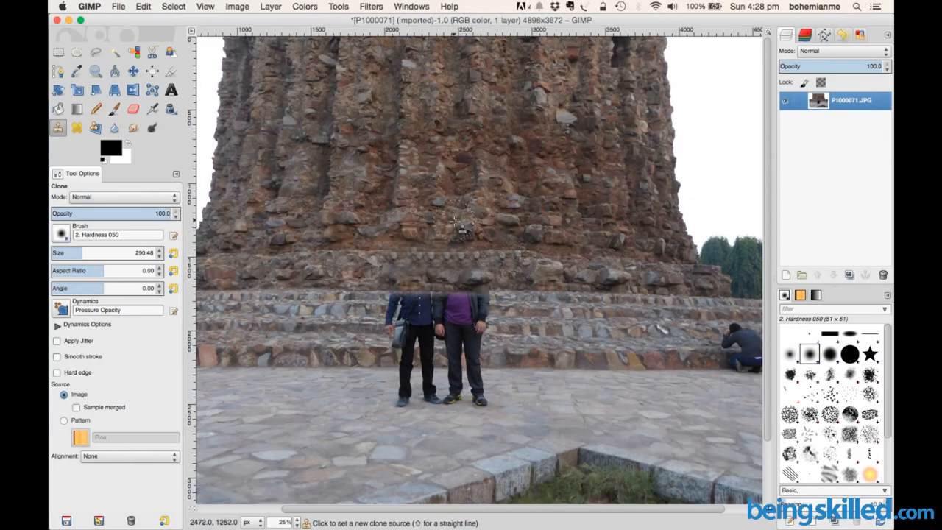
pyautogui.keyDown('super'); pyautogui.click(499, 247); pyautogui.keyUp('super')
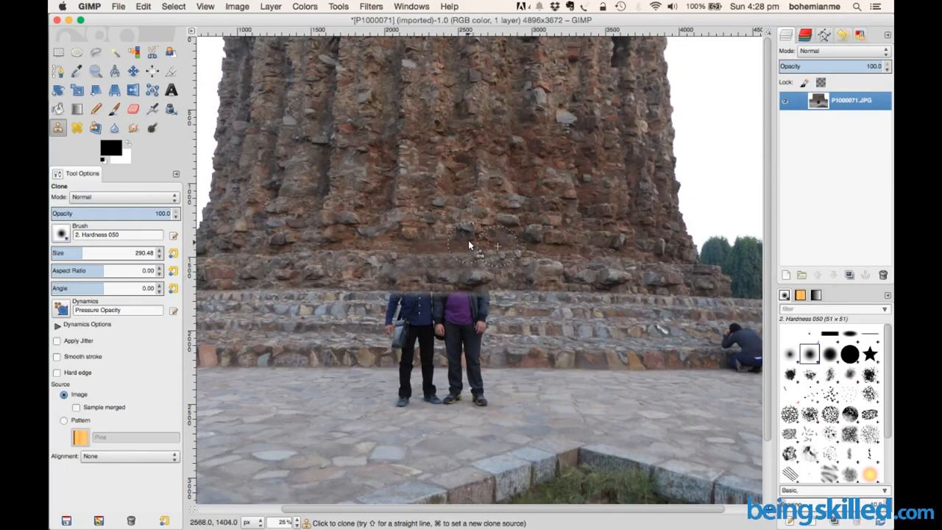
pyautogui.keyDown('super'); pyautogui.click(393, 253); pyautogui.keyUp('super')
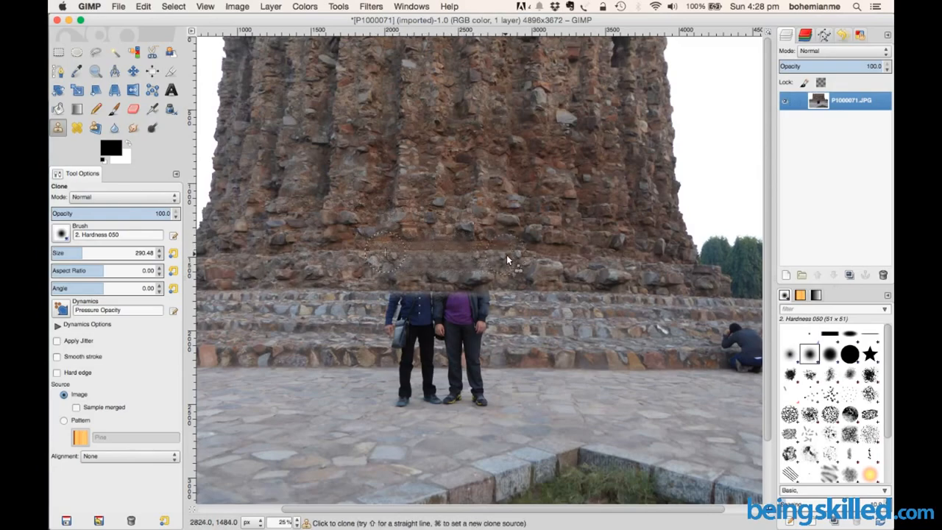
# Step: Clone the topmost stone step from just right of the men across both men's chests
pyautogui.press('super')
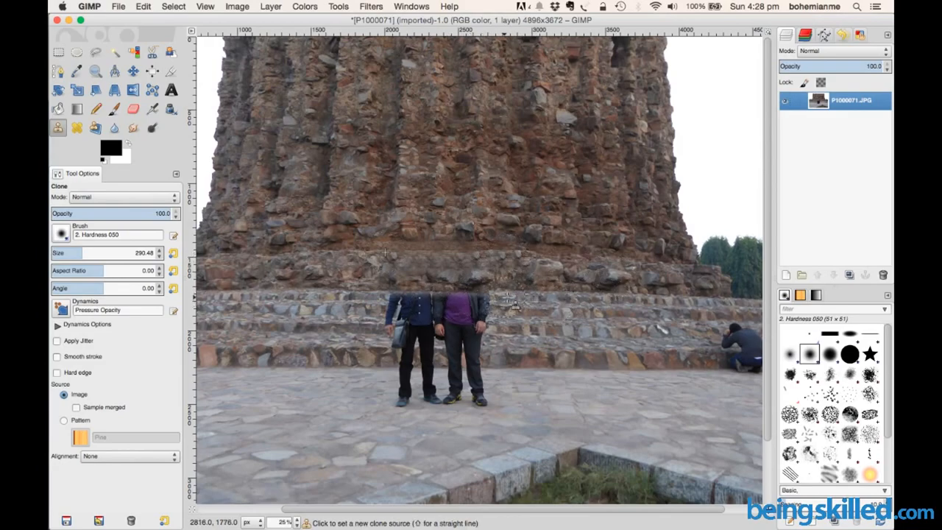
pyautogui.keyDown('super'); pyautogui.click(527, 296); pyautogui.keyUp('super')
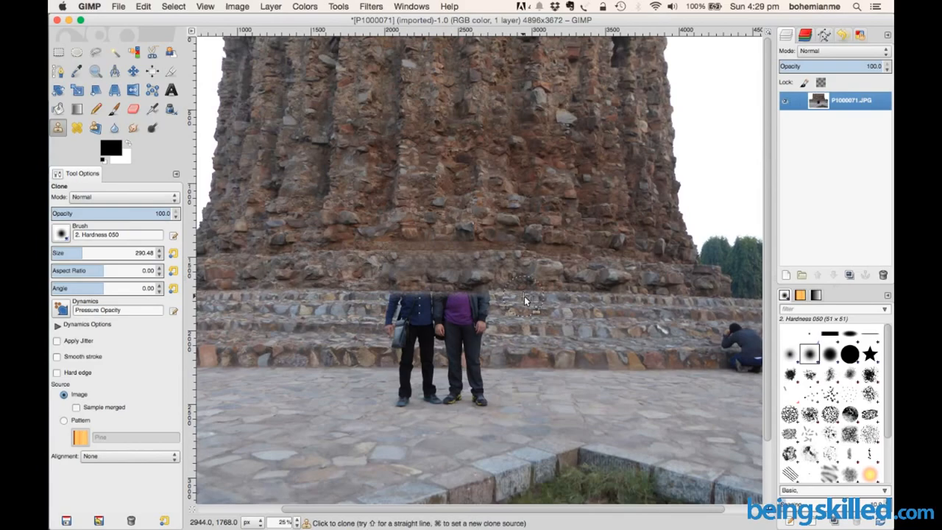
pyautogui.click(470, 299)
pyautogui.click(445, 300)
pyautogui.click(417, 299)
pyautogui.click(400, 298)
pyautogui.click(463, 299)
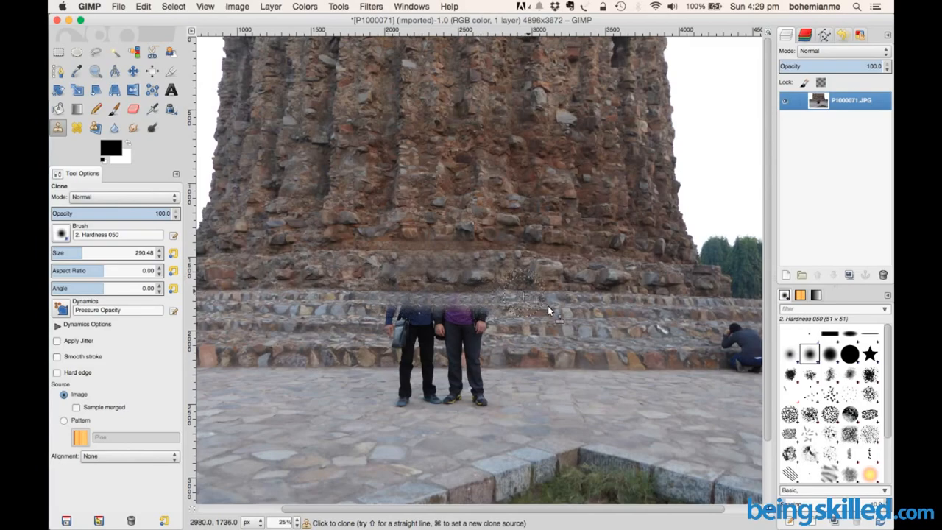
# Step: Clone the adjacent stone steps beside the men over both men's lower torsos
pyautogui.keyDown('ctrl'); pyautogui.click(507, 314); pyautogui.keyUp('ctrl')
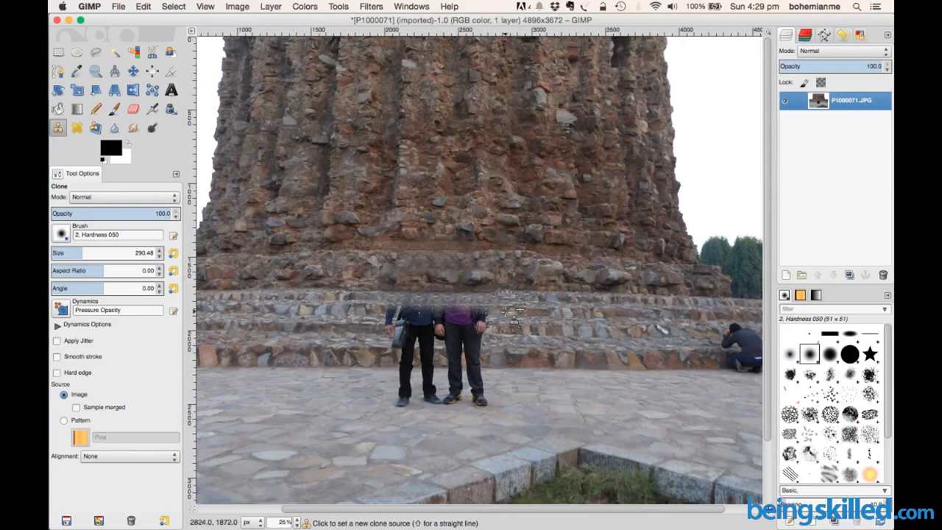
pyautogui.moveTo(480, 317)
pyautogui.mouseDown()
pyautogui.moveTo(385, 313)
pyautogui.moveTo(499, 318)
pyautogui.mouseUp()
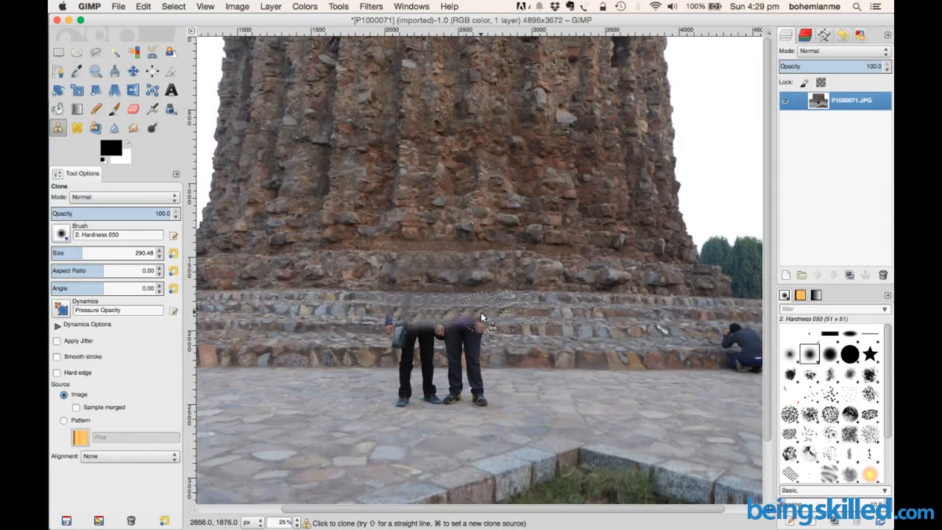
pyautogui.moveTo(469, 315); pyautogui.dragTo(399, 308)
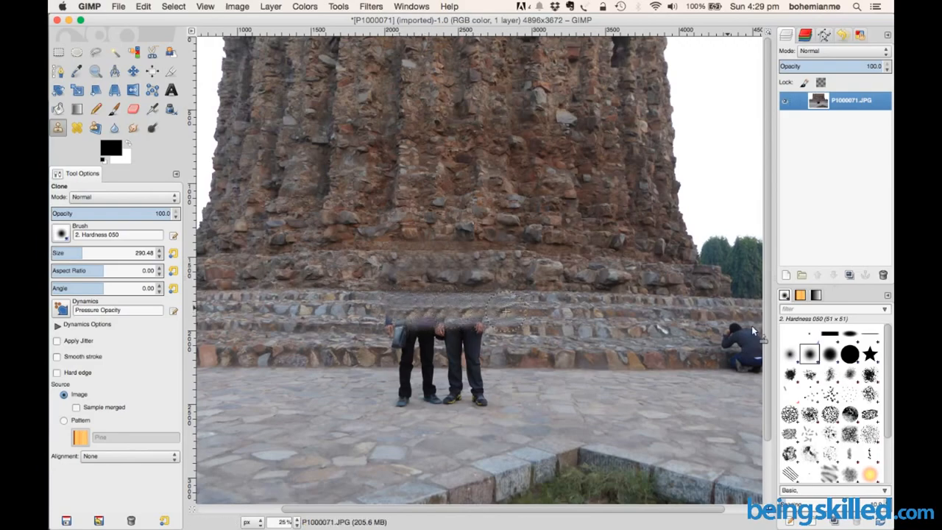
# Step: Clone the lower stone steps from right of the men over their hips, hands and the shoulder bag
pyautogui.keyDown('super'); pyautogui.click(542, 329); pyautogui.keyUp('super')
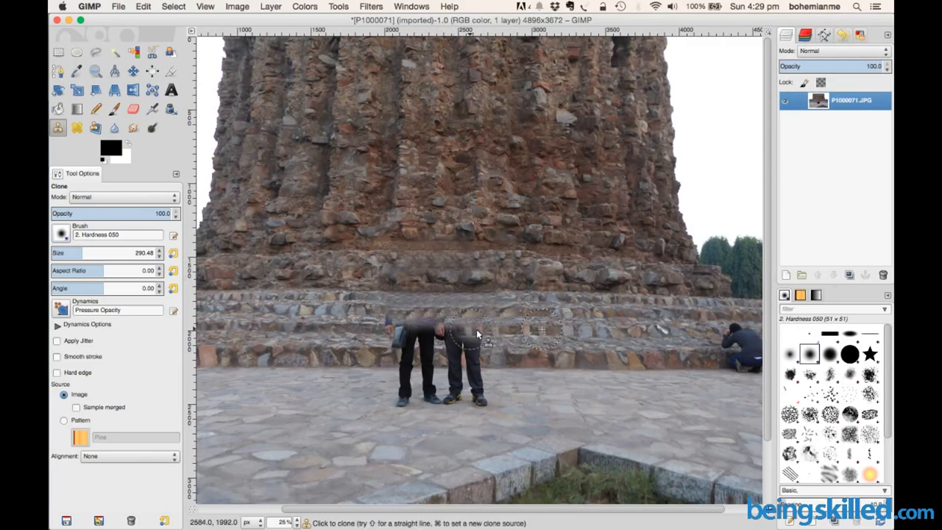
pyautogui.moveTo(475, 329); pyautogui.dragTo(404, 329)
pyautogui.click(404, 330)
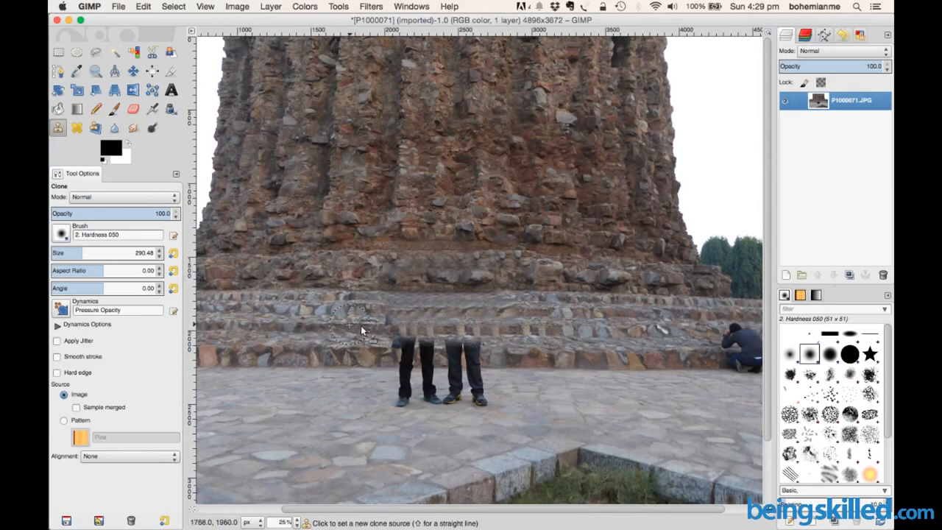
# Step: Touch up the step rows above the remaining legs with several clone strokes sampled from the steps to their left
pyautogui.moveTo(378, 326); pyautogui.dragTo(432, 326)
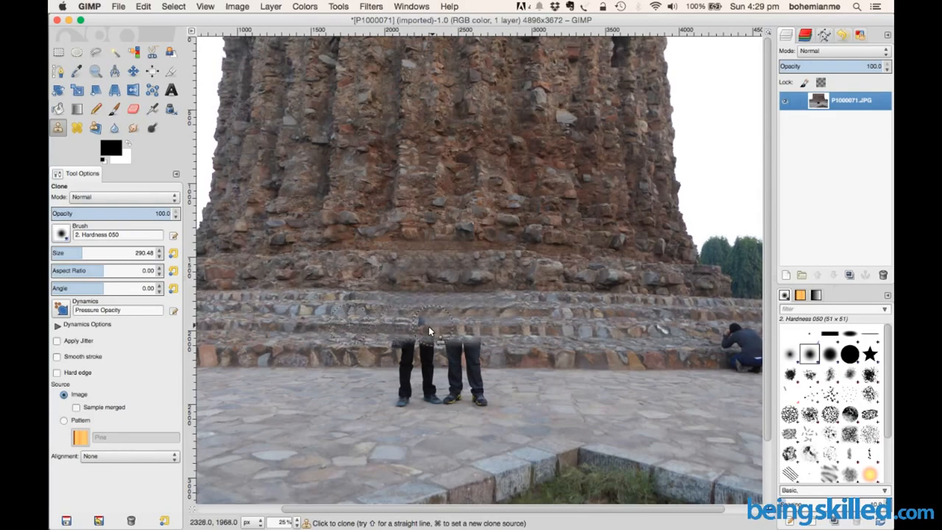
pyautogui.keyDown('super'); pyautogui.click(411, 327); pyautogui.keyUp('super')
pyautogui.keyDown('super'); pyautogui.click(374, 326); pyautogui.keyUp('super')
pyautogui.moveTo(427, 331)
pyautogui.mouseDown()
pyautogui.moveTo(483, 333)
pyautogui.moveTo(458, 330)
pyautogui.mouseUp()
pyautogui.keyDown('super'); pyautogui.click(429, 328); pyautogui.keyUp('super')
pyautogui.moveTo(420, 331); pyautogui.dragTo(451, 329)
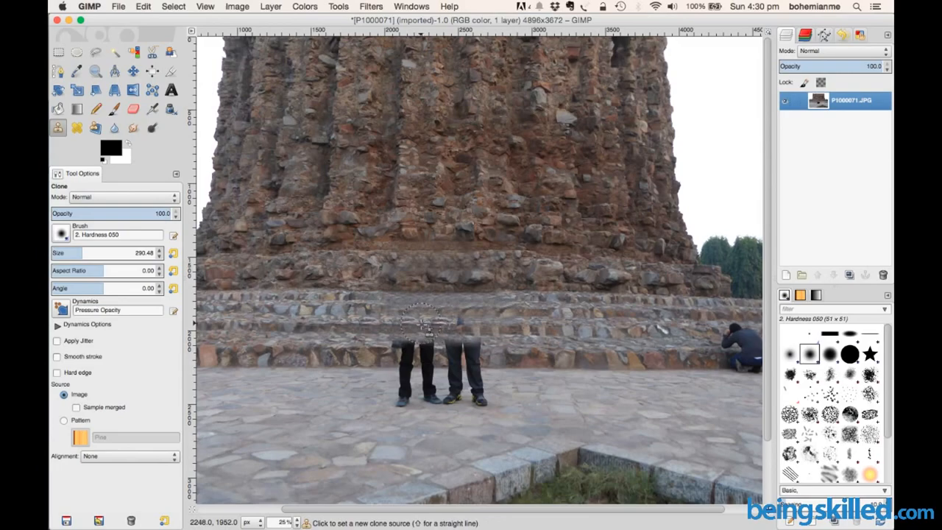
pyautogui.keyDown('super'); pyautogui.click(377, 323); pyautogui.keyUp('super')
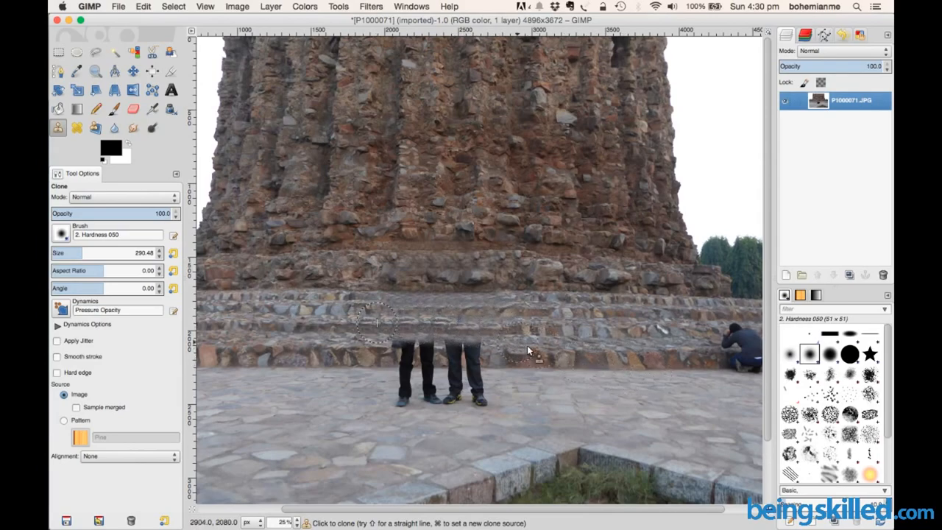
# Step: Clone the base wall beside the crouching man onto the wall right of the remaining legs, and resample the base stones
pyautogui.keyDown('super'); pyautogui.click(696, 359); pyautogui.keyUp('super')
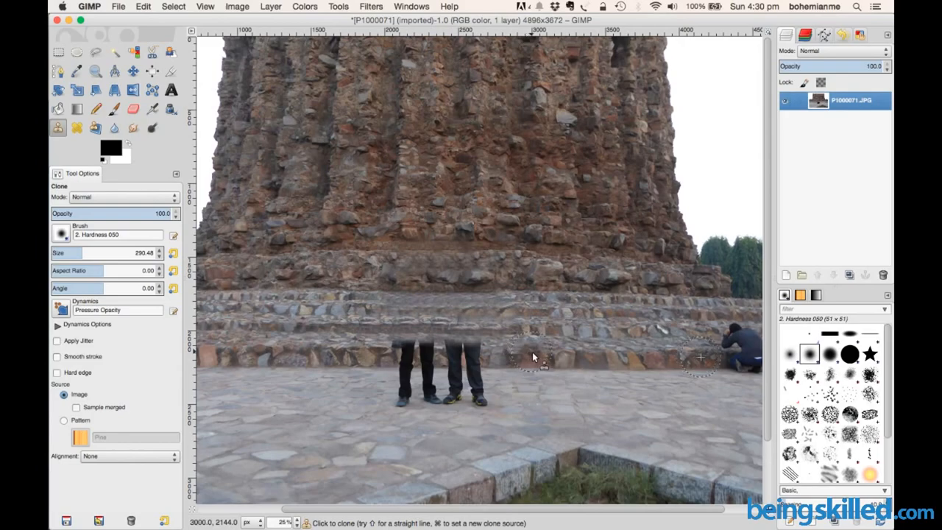
pyautogui.moveTo(563, 358); pyautogui.dragTo(608, 360)
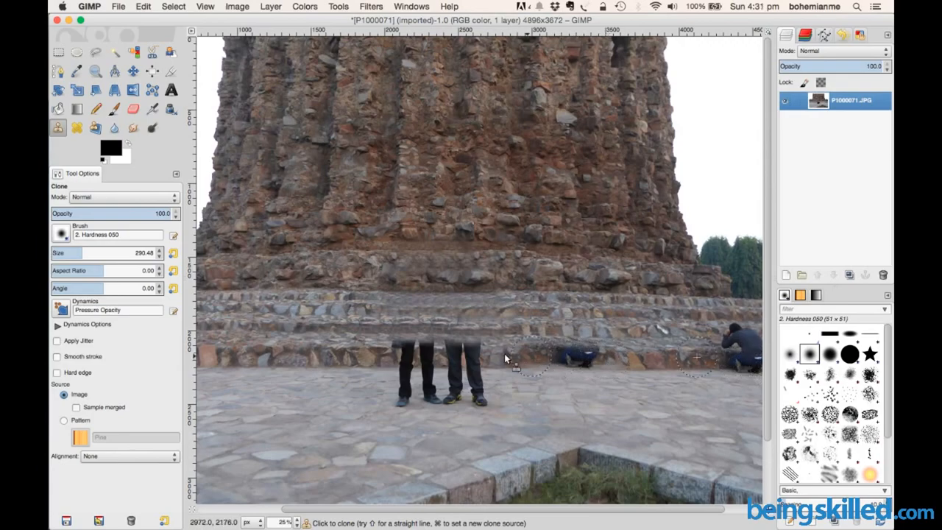
pyautogui.keyDown('super'); pyautogui.click(631, 357); pyautogui.keyUp('super')
# Step: Clone parts of the base wall and the crouching man onto the open paving with two demonstration strokes
pyautogui.press('super')
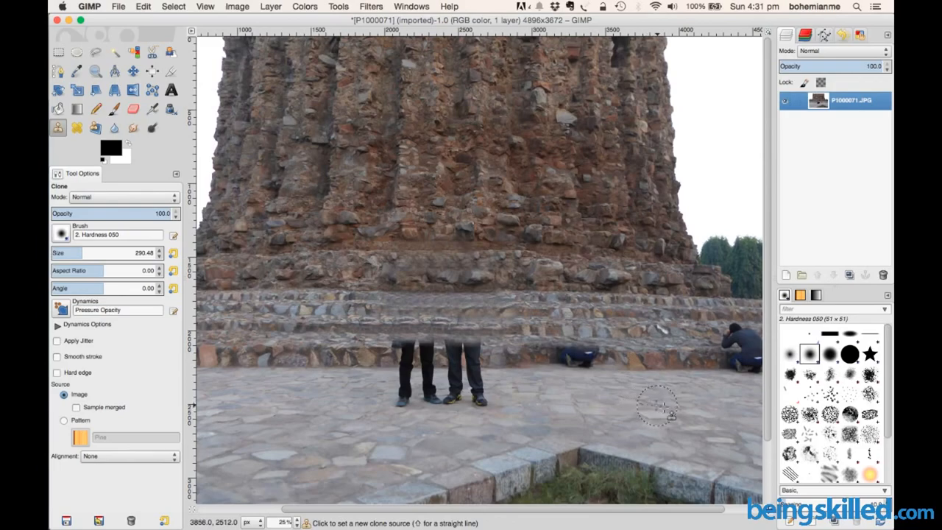
pyautogui.keyDown('super'); pyautogui.click(714, 405); pyautogui.keyUp('super')
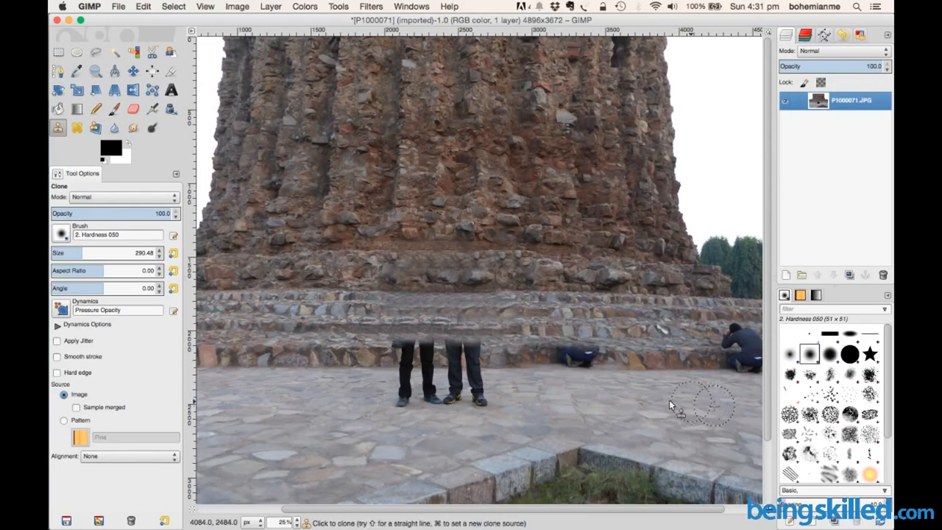
pyautogui.keyDown('super'); pyautogui.click(616, 352); pyautogui.keyUp('super')
pyautogui.moveTo(614, 400); pyautogui.dragTo(753, 402)
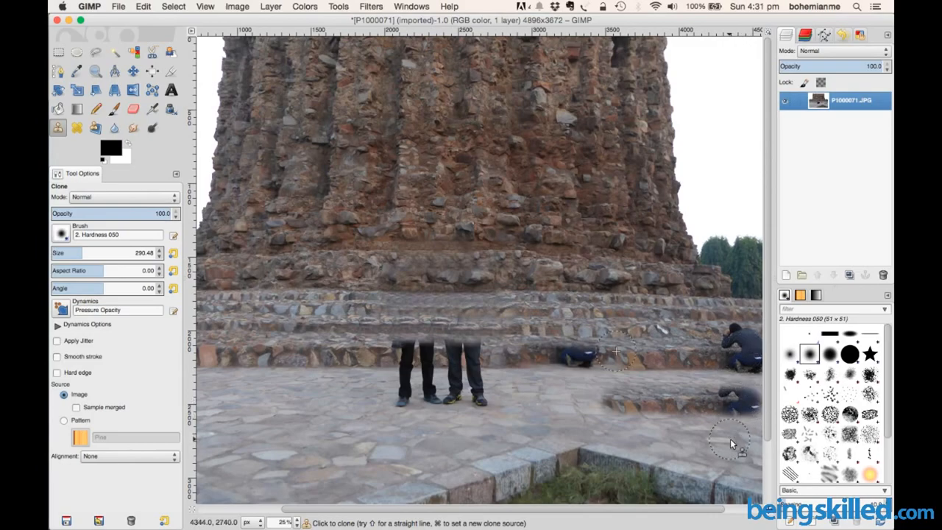
pyautogui.moveTo(731, 444); pyautogui.dragTo(660, 445)
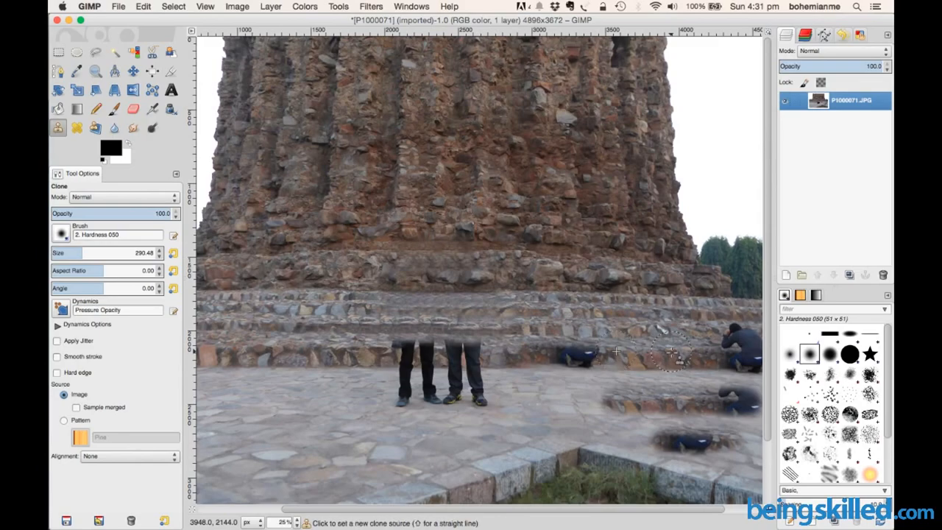
# Step: Undo the clone strokes on the paving and the duplicated crouching man beside the legs
pyautogui.press('super+z')
pyautogui.press('super+z')
pyautogui.press('super+z')
pyautogui.press('super+z')
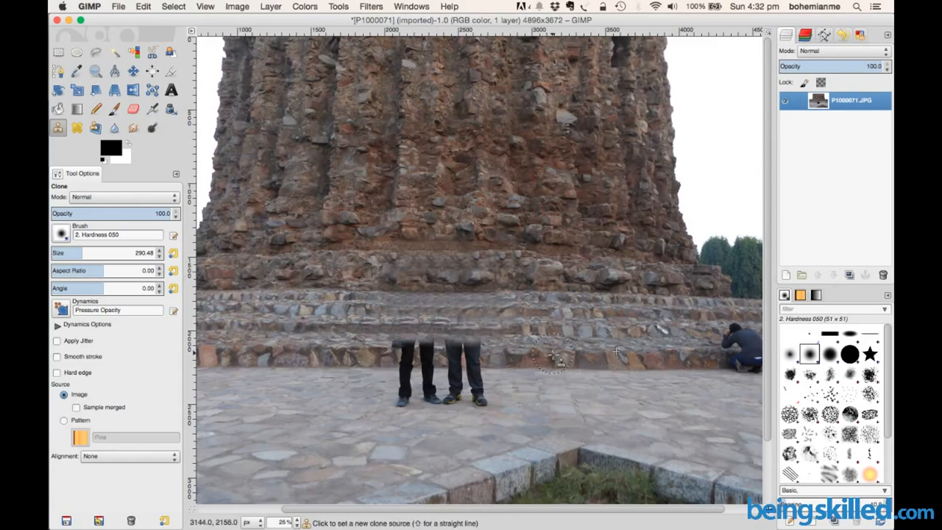
# Step: Clone the base wall stones from right of the legs over the upper part of both men's legs, using two samples
pyautogui.keyDown('super'); pyautogui.click(644, 358); pyautogui.keyUp('super')
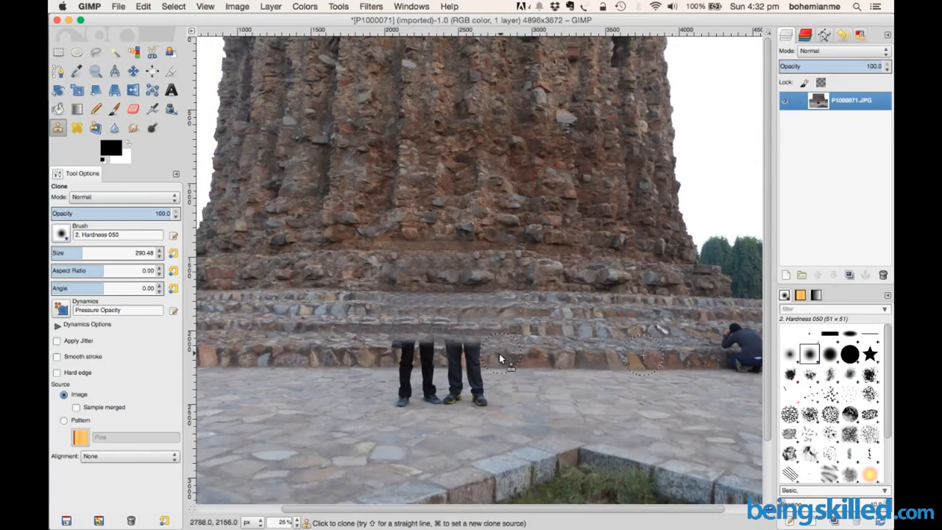
pyautogui.moveTo(487, 359); pyautogui.dragTo(382, 357)
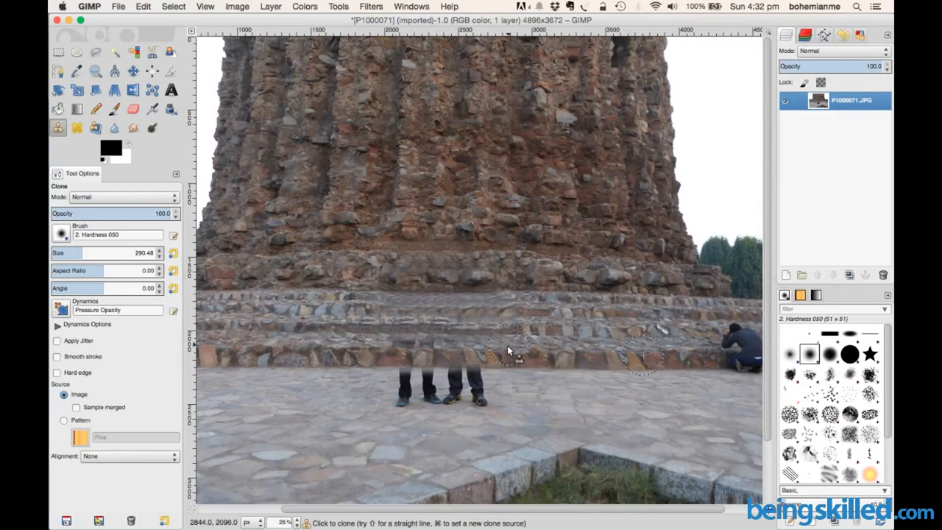
pyautogui.keyDown('super'); pyautogui.click(565, 353); pyautogui.keyUp('super')
pyautogui.moveTo(486, 350); pyautogui.dragTo(389, 352)
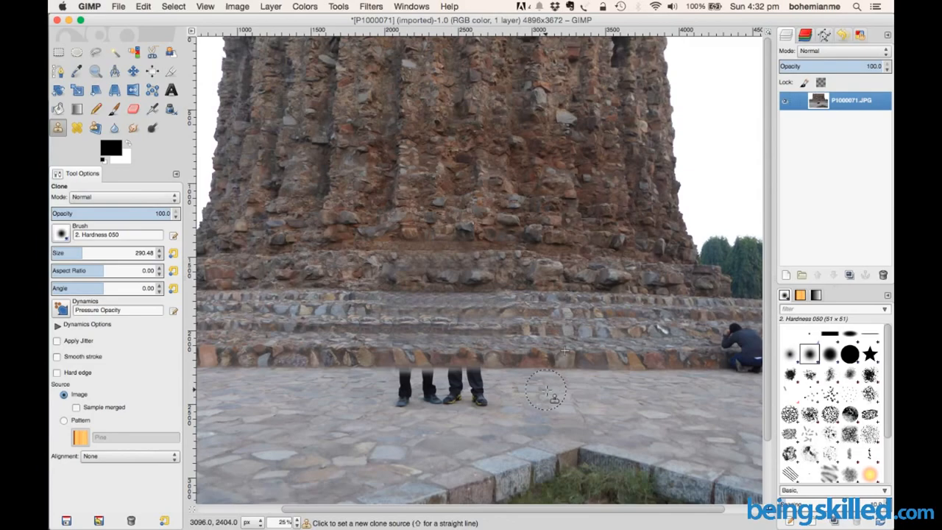
# Step: Clone the adjacent paving over both men's lower legs and shoes, and cover the leftover traces using the nearby wall edge
pyautogui.keyDown('super'); pyautogui.click(613, 392); pyautogui.keyUp('super')
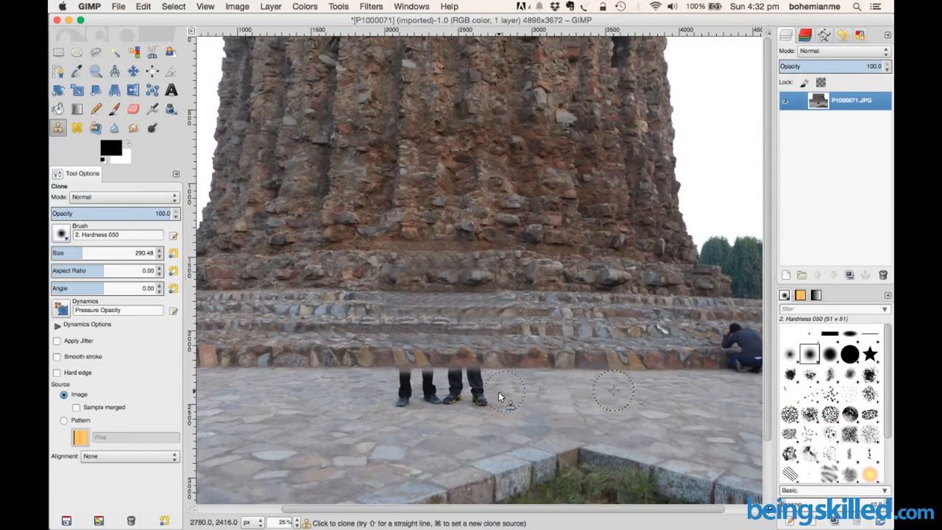
pyautogui.moveTo(490, 391); pyautogui.dragTo(398, 399)
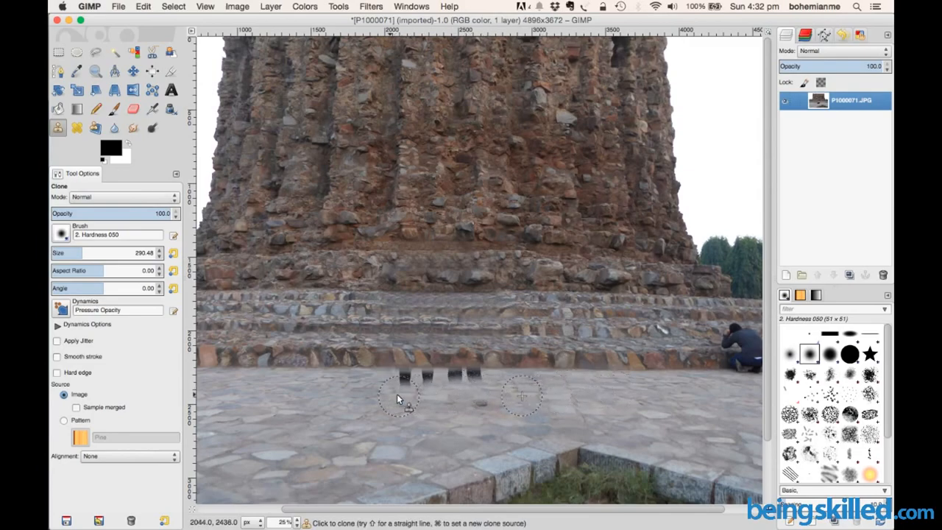
pyautogui.moveTo(459, 388); pyautogui.dragTo(407, 382)
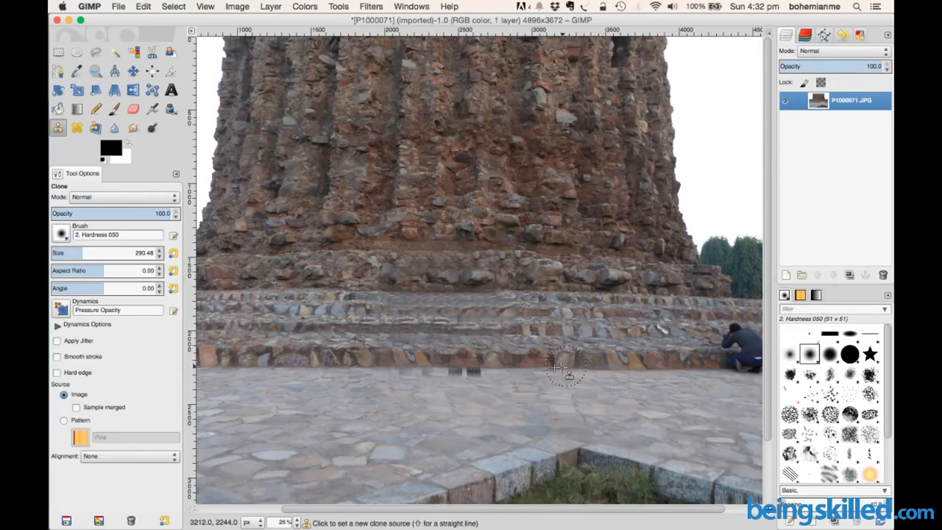
pyautogui.keyDown('super'); pyautogui.click(628, 367); pyautogui.keyUp('super')
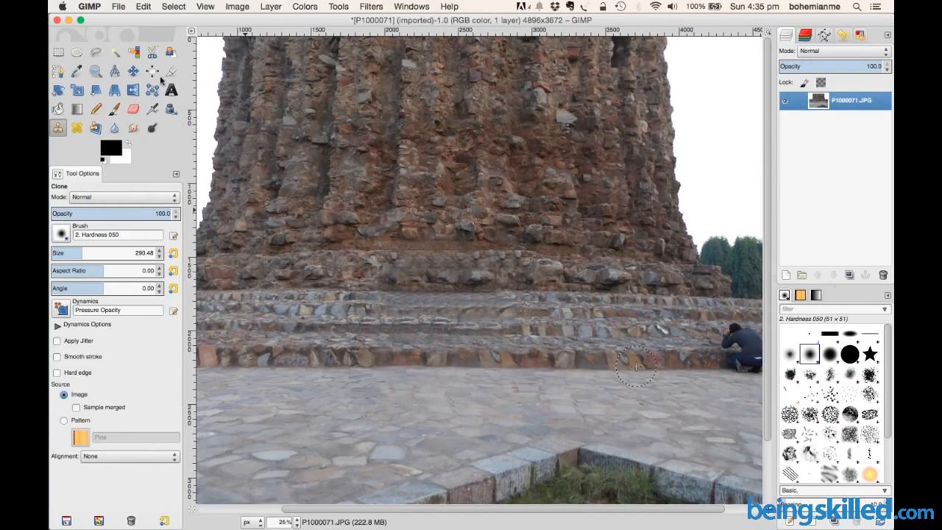
# Step: Look through the window and dock commands, and examine the options of the Dodge/Burn tool
pyautogui.click(410, 6)
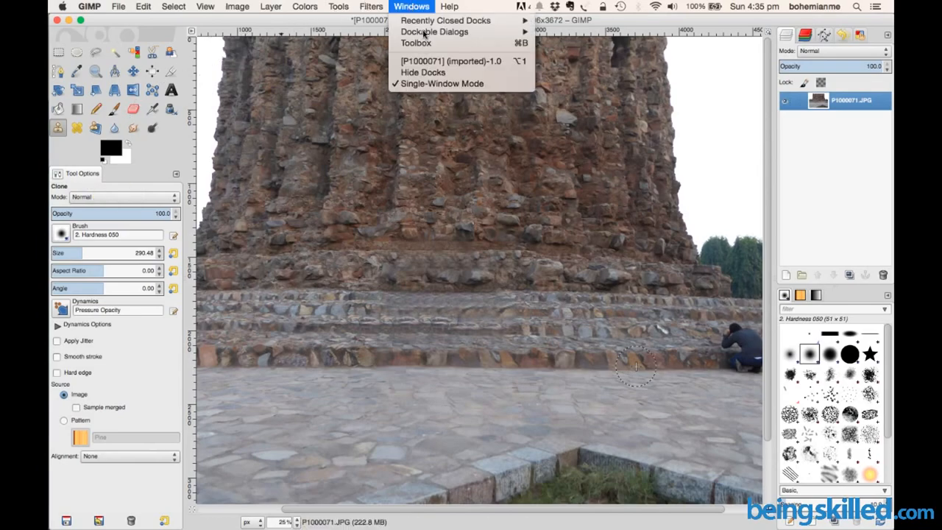
pyautogui.moveTo(425, 32)
pyautogui.click(78, 170)
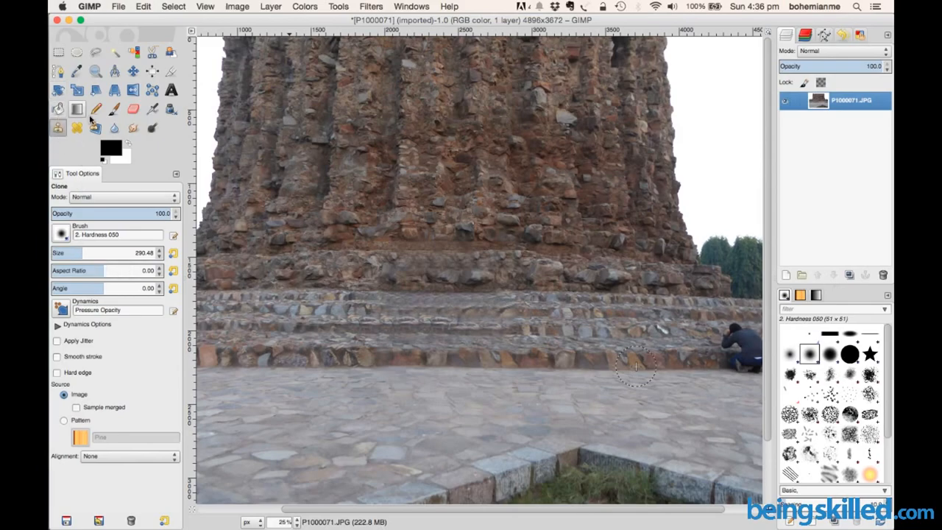
pyautogui.click(150, 129)
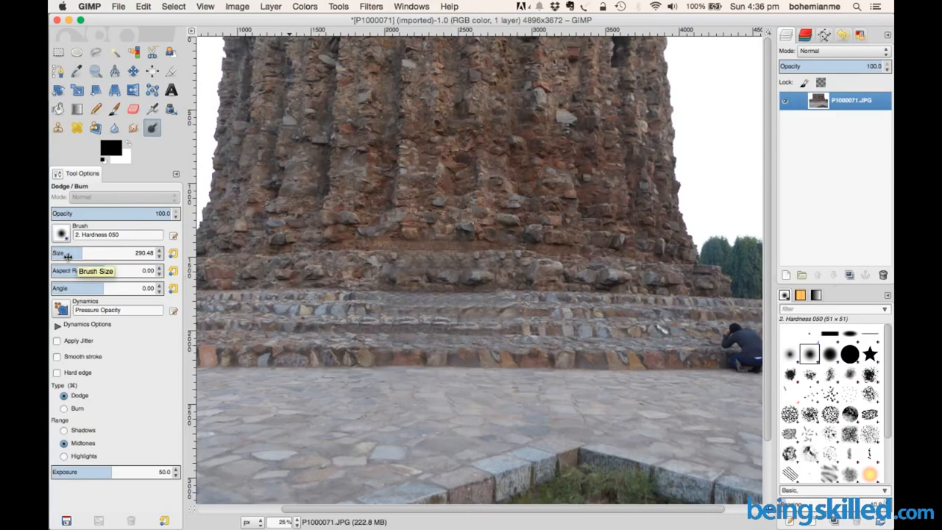
# Step: Paint the large black letters HA across the tower with the Paintbrush
pyautogui.click(116, 110)
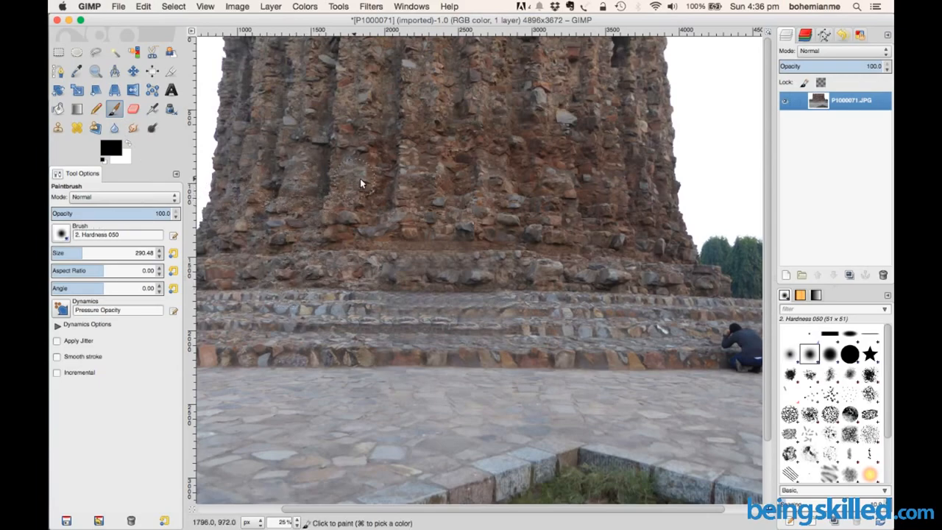
pyautogui.moveTo(302, 163); pyautogui.dragTo(319, 190)
pyautogui.moveTo(340, 328)
pyautogui.mouseDown()
pyautogui.moveTo(332, 316)
pyautogui.moveTo(400, 238)
pyautogui.moveTo(435, 231)
pyautogui.mouseUp()
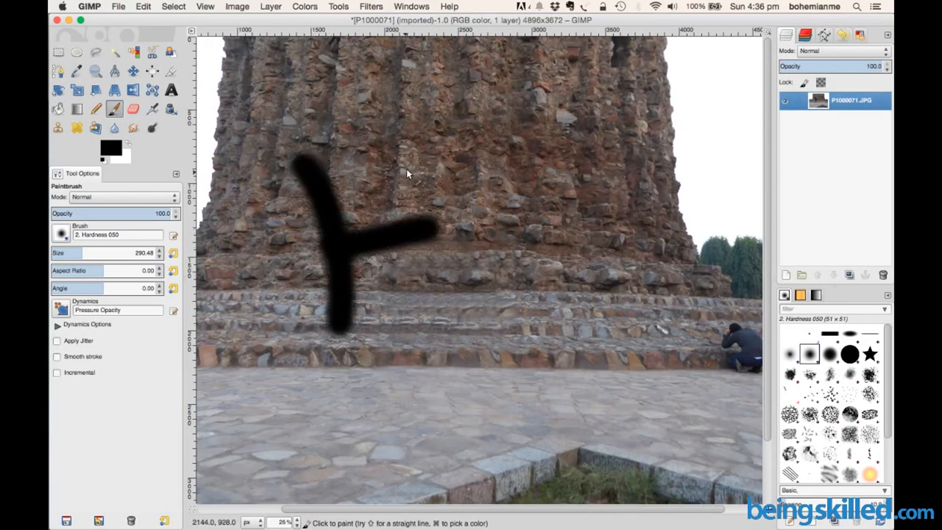
pyautogui.moveTo(407, 173); pyautogui.dragTo(463, 320)
pyautogui.moveTo(531, 324)
pyautogui.mouseDown()
pyautogui.moveTo(552, 151)
pyautogui.moveTo(621, 279)
pyautogui.mouseUp()
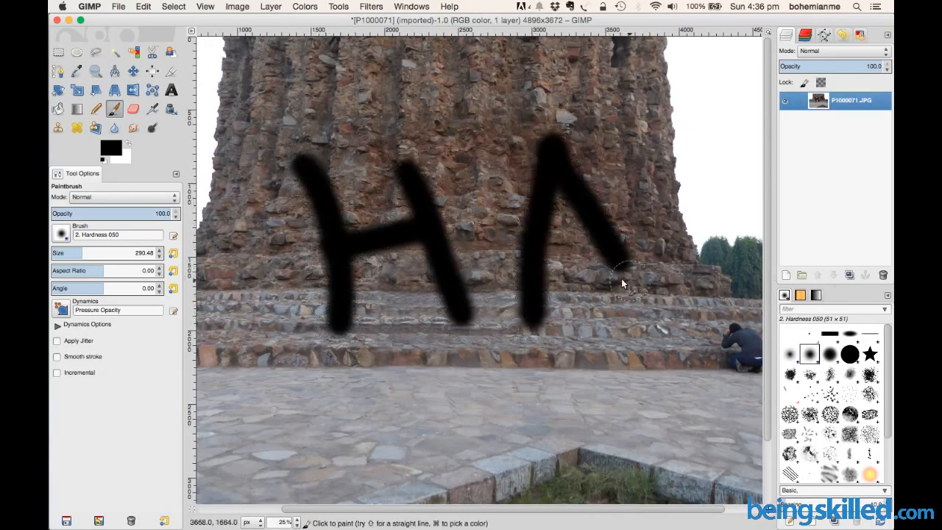
pyautogui.moveTo(549, 245)
pyautogui.mouseDown()
pyautogui.moveTo(595, 238)
pyautogui.moveTo(616, 249)
pyautogui.moveTo(648, 302)
pyautogui.mouseUp()
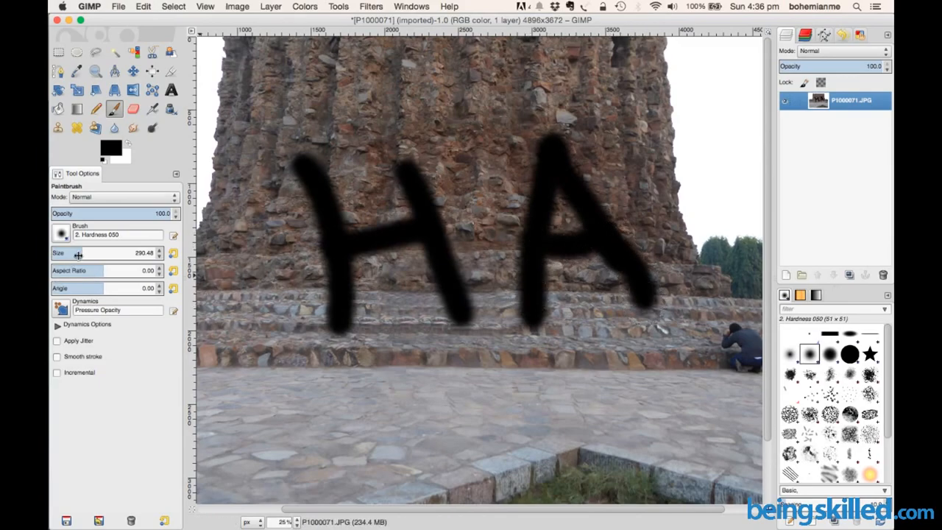
# Step: Reduce the brush size to 69.11 and paint the word HAPPY in thin black strokes across the paving
pyautogui.moveTo(66, 254)
pyautogui.mouseDown()
pyautogui.moveTo(50, 256)
pyautogui.moveTo(77, 252)
pyautogui.moveTo(59, 253)
pyautogui.mouseUp()
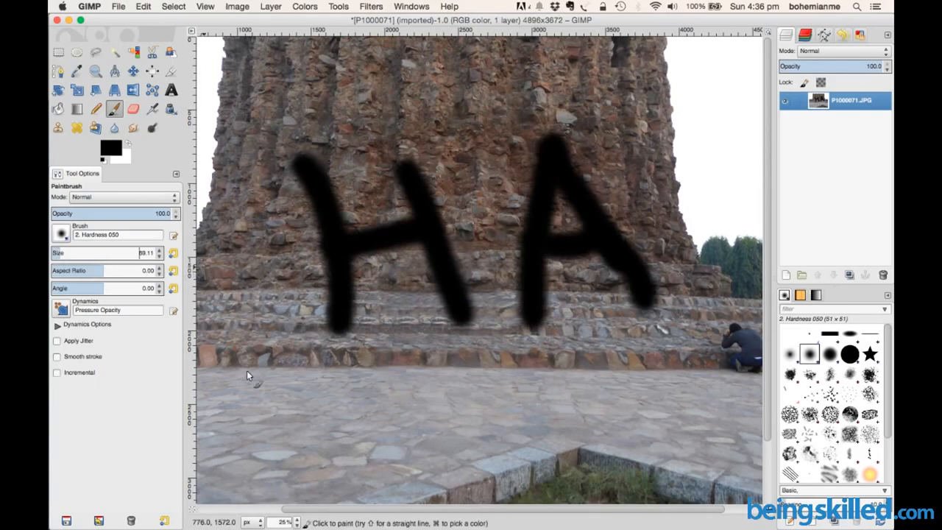
pyautogui.moveTo(247, 371)
pyautogui.mouseDown()
pyautogui.moveTo(275, 460)
pyautogui.moveTo(296, 405)
pyautogui.moveTo(312, 395)
pyautogui.mouseUp()
pyautogui.moveTo(296, 361)
pyautogui.mouseDown()
pyautogui.moveTo(325, 433)
pyautogui.moveTo(353, 382)
pyautogui.moveTo(395, 437)
pyautogui.moveTo(346, 423)
pyautogui.mouseUp()
pyautogui.moveTo(425, 387); pyautogui.dragTo(451, 421)
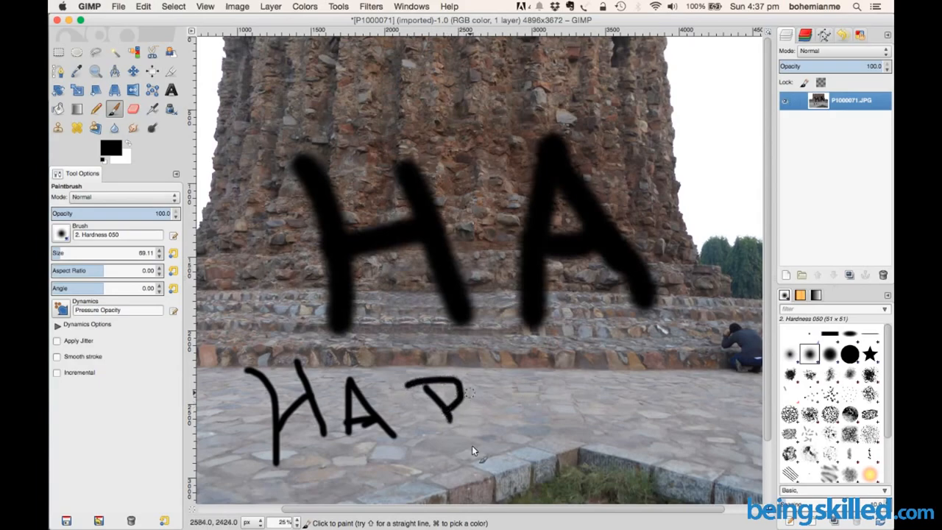
pyautogui.moveTo(469, 390); pyautogui.dragTo(471, 439)
pyautogui.moveTo(465, 392)
pyautogui.mouseDown()
pyautogui.moveTo(483, 420)
pyautogui.moveTo(469, 435)
pyautogui.mouseUp()
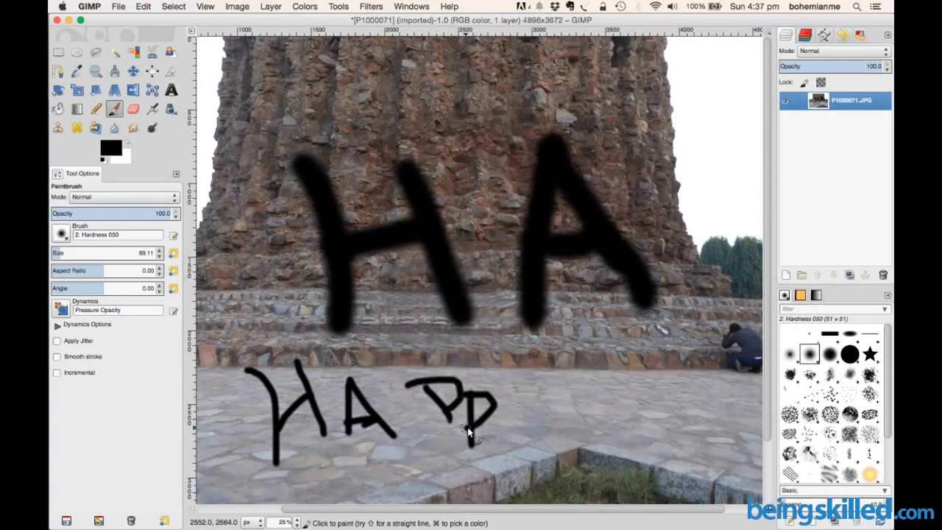
pyautogui.moveTo(558, 400); pyautogui.dragTo(534, 482)
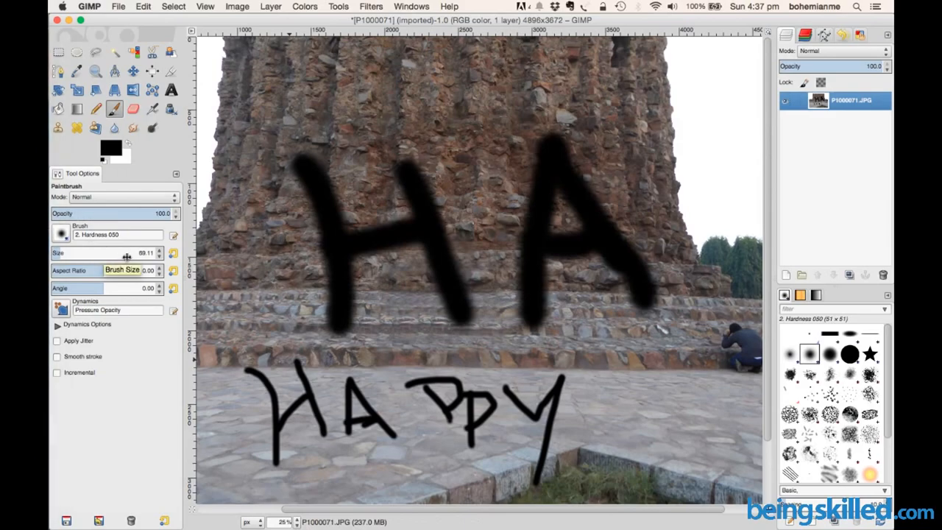
# Step: Enlarge the brush size to 795.66 and paint broad black strokes over the upper tower and the sky beside it
pyautogui.moveTo(78, 256); pyautogui.dragTo(135, 254)
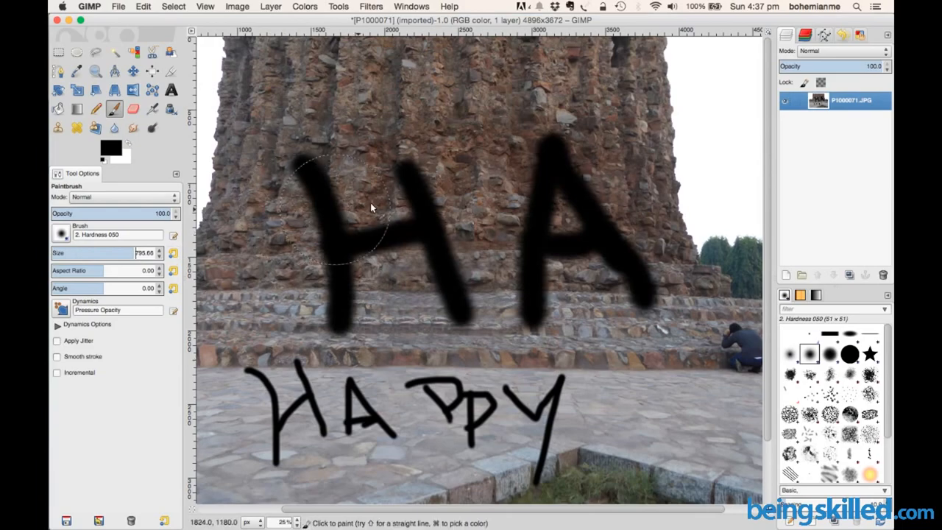
pyautogui.moveTo(404, 135)
pyautogui.mouseDown()
pyautogui.moveTo(334, 236)
pyautogui.moveTo(392, 194)
pyautogui.moveTo(227, 56)
pyautogui.moveTo(432, 52)
pyautogui.moveTo(741, 67)
pyautogui.moveTo(728, 133)
pyautogui.moveTo(513, 87)
pyautogui.moveTo(395, 127)
pyautogui.moveTo(626, 119)
pyautogui.moveTo(442, 81)
pyautogui.moveTo(602, 125)
pyautogui.moveTo(642, 151)
pyautogui.moveTo(648, 177)
pyautogui.mouseUp()
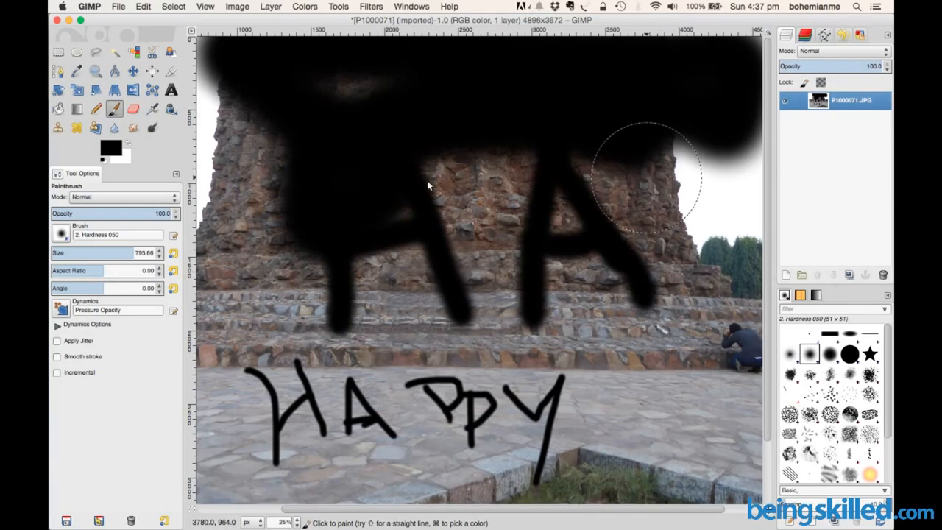
pyautogui.moveTo(422, 171)
pyautogui.mouseDown()
pyautogui.moveTo(648, 214)
pyautogui.moveTo(761, 175)
pyautogui.mouseUp()
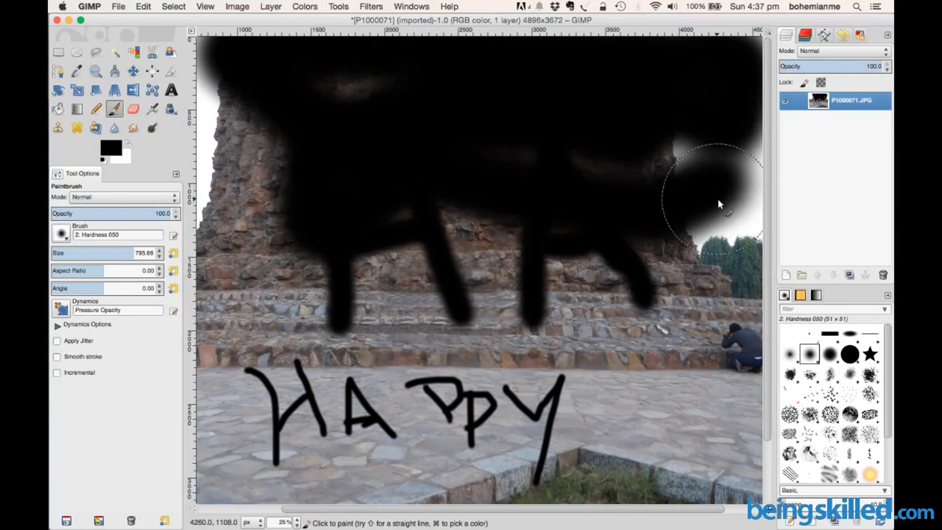
pyautogui.moveTo(713, 198)
pyautogui.mouseDown()
pyautogui.moveTo(739, 246)
pyautogui.moveTo(676, 243)
pyautogui.moveTo(734, 172)
pyautogui.mouseUp()
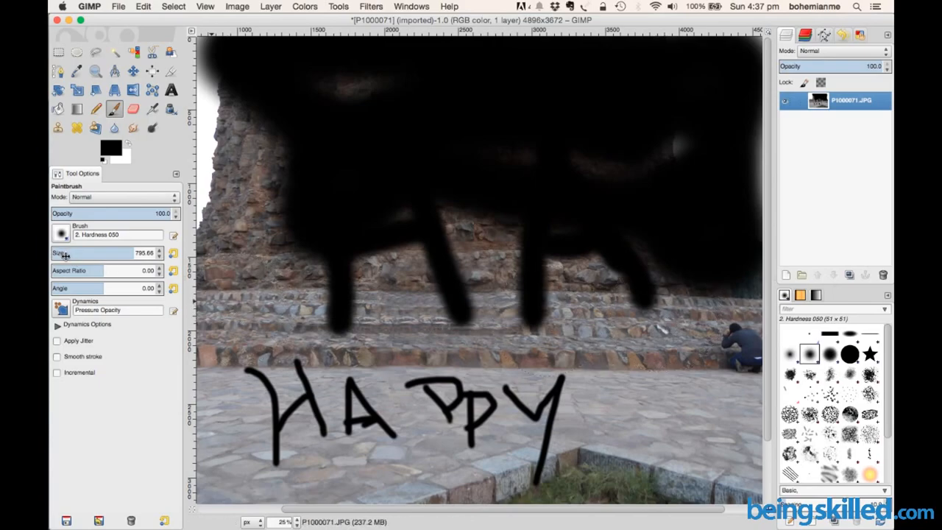
# Step: Set the Paintbrush size to 727.55
pyautogui.moveTo(70, 256); pyautogui.dragTo(56, 257)
pyautogui.moveTo(121, 257); pyautogui.dragTo(64, 256)
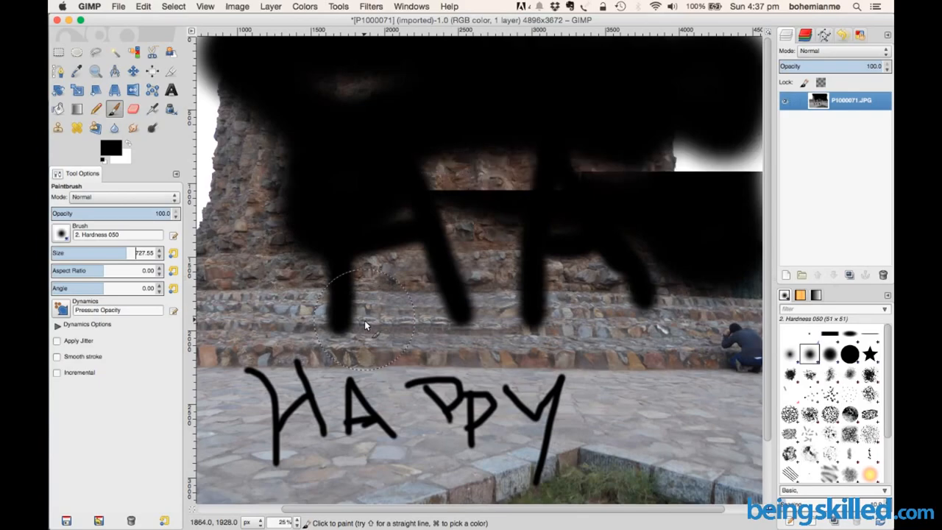
# Step: Undo all the black paint strokes on the tower, sky and paving
pyautogui.press('super+z')
pyautogui.press('super+z')
pyautogui.press('super+z')
pyautogui.press('super+z')
pyautogui.press('super+z')
pyautogui.press('super+z')
pyautogui.press('super+z')
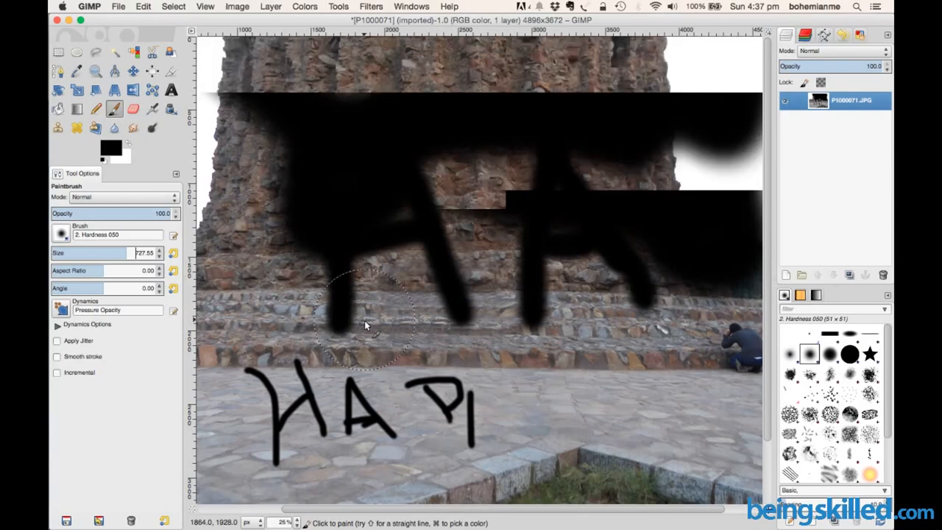
pyautogui.press('super+z')
pyautogui.press('super+z')
pyautogui.press('super+z')
pyautogui.press('super+z')
pyautogui.press('super+z')
pyautogui.press('super+z')
pyautogui.press('super+z')
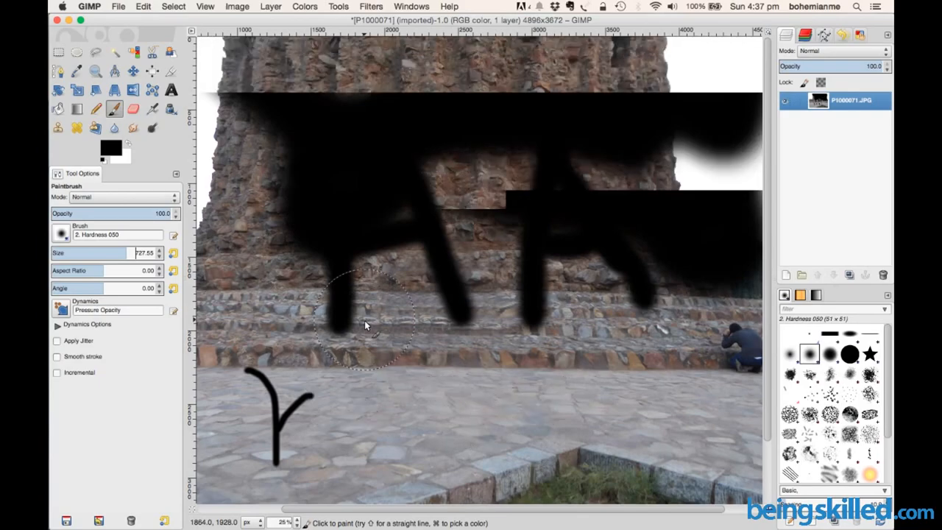
pyautogui.press('super+z')
pyautogui.press('super+z')
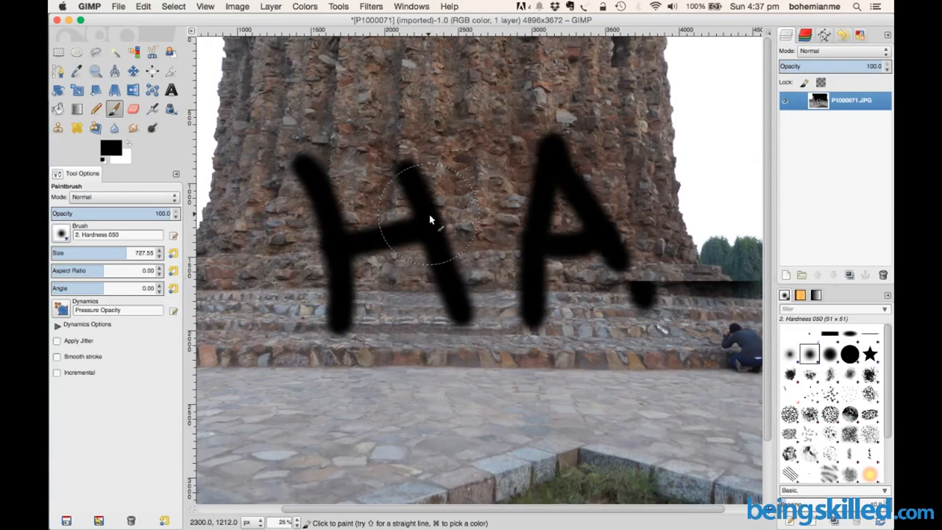
pyautogui.press('super+z')
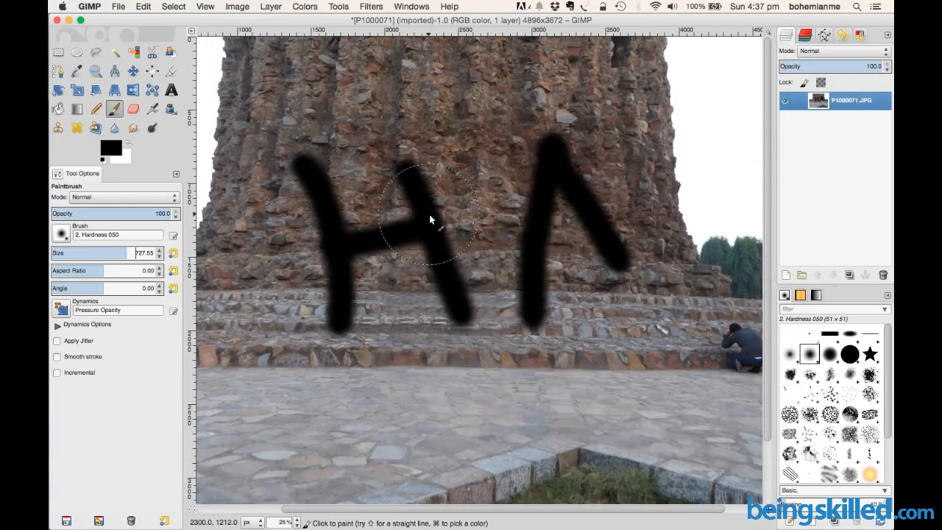
pyautogui.press('super+z')
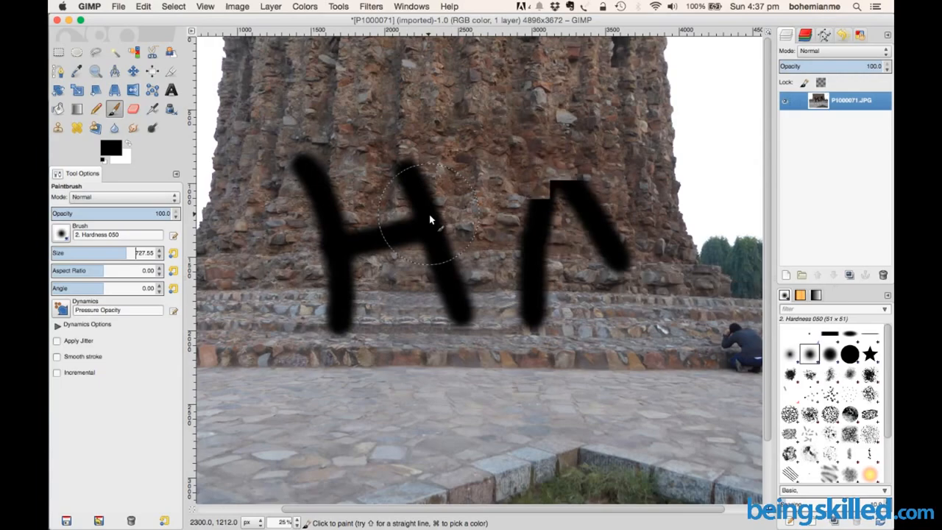
pyautogui.press('super+z')
pyautogui.press('super+z')
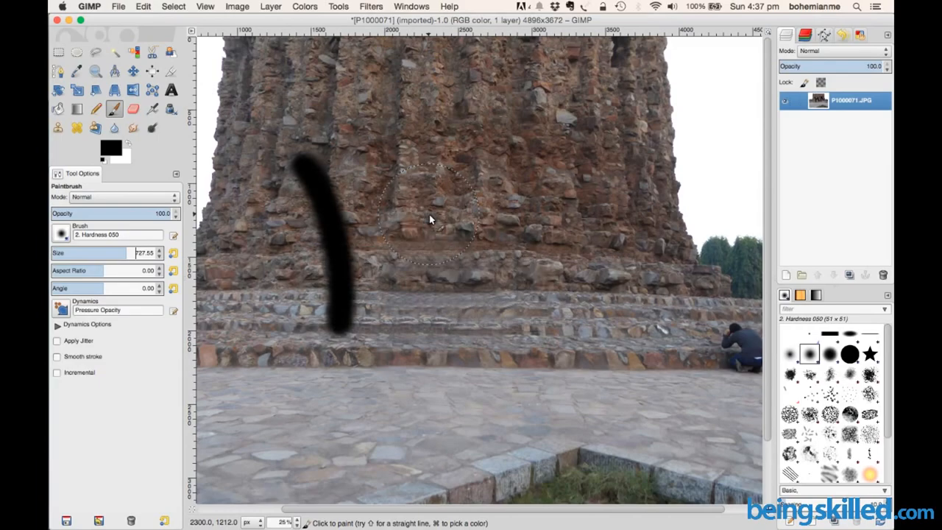
pyautogui.press('super+z')
# Step: Set the Paintbrush opacity to 33.8 and paint broad translucent black strokes over the lower tower, steps and adjoining paving
pyautogui.moveTo(132, 218)
pyautogui.mouseDown()
pyautogui.moveTo(77, 215)
pyautogui.moveTo(130, 216)
pyautogui.moveTo(101, 212)
pyautogui.mouseUp()
pyautogui.moveTo(160, 213); pyautogui.dragTo(88, 213)
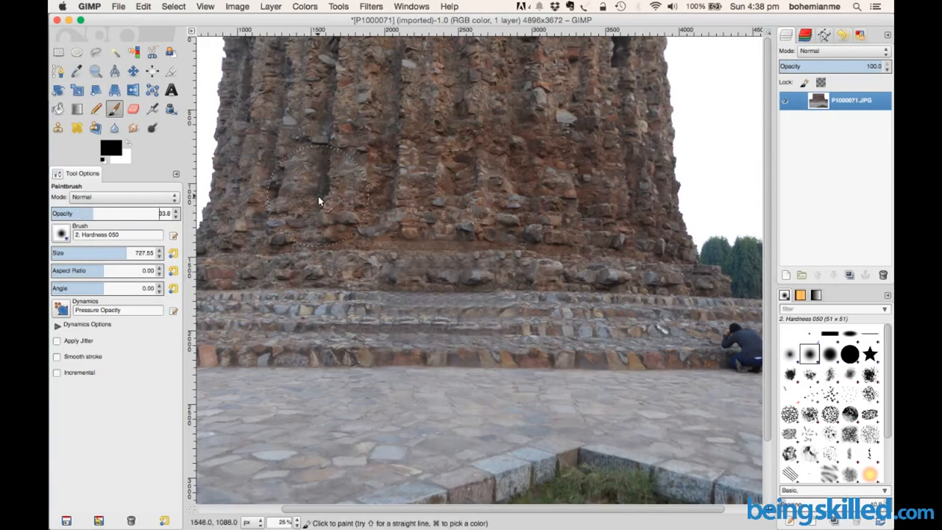
pyautogui.moveTo(295, 185)
pyautogui.mouseDown()
pyautogui.moveTo(329, 272)
pyautogui.moveTo(348, 367)
pyautogui.mouseUp()
pyautogui.moveTo(335, 186)
pyautogui.mouseDown()
pyautogui.moveTo(366, 219)
pyautogui.moveTo(410, 366)
pyautogui.mouseUp()
pyautogui.moveTo(401, 199); pyautogui.dragTo(482, 359)
pyautogui.moveTo(668, 336)
pyautogui.mouseDown()
pyautogui.moveTo(550, 299)
pyautogui.moveTo(465, 287)
pyautogui.moveTo(474, 198)
pyautogui.moveTo(544, 196)
pyautogui.moveTo(603, 243)
pyautogui.mouseUp()
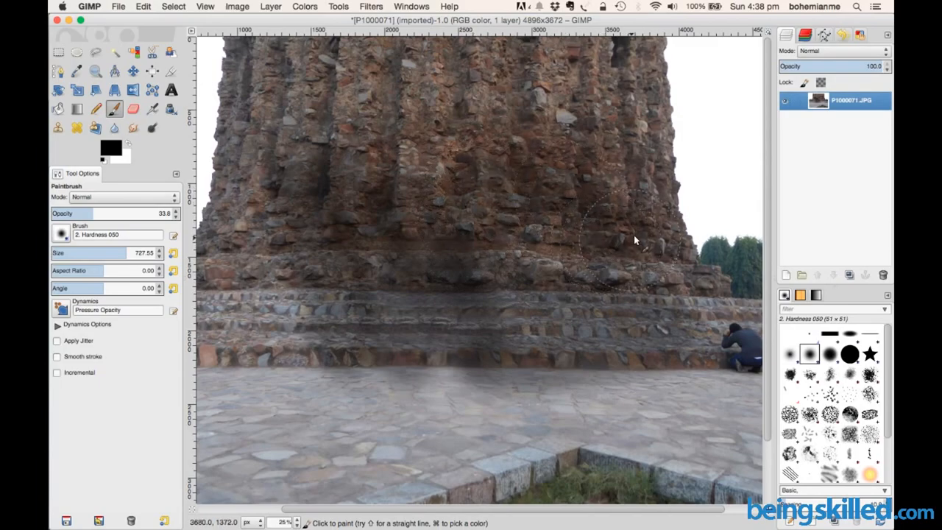
pyautogui.moveTo(379, 174)
pyautogui.mouseDown()
pyautogui.moveTo(334, 179)
pyautogui.moveTo(304, 288)
pyautogui.moveTo(331, 376)
pyautogui.moveTo(375, 386)
pyautogui.mouseUp()
pyautogui.moveTo(527, 368)
pyautogui.mouseDown()
pyautogui.moveTo(670, 354)
pyautogui.moveTo(609, 335)
pyautogui.mouseUp()
pyautogui.moveTo(349, 242)
pyautogui.mouseDown()
pyautogui.moveTo(357, 278)
pyautogui.moveTo(484, 300)
pyautogui.moveTo(496, 297)
pyautogui.moveTo(492, 289)
pyautogui.moveTo(573, 292)
pyautogui.mouseUp()
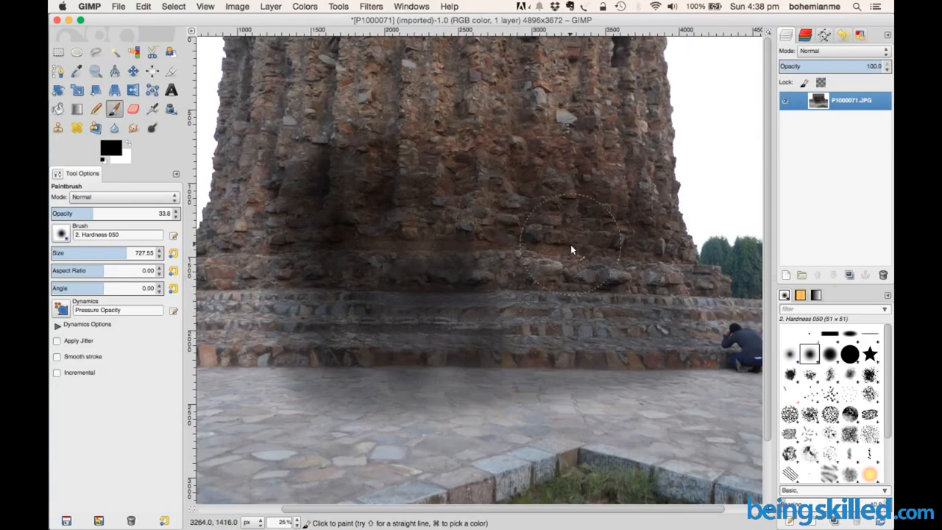
# Step: Build up overlapping translucent black paint over the centre of the tower's base and undo it
pyautogui.moveTo(419, 231)
pyautogui.mouseDown()
pyautogui.moveTo(527, 242)
pyautogui.moveTo(554, 270)
pyautogui.moveTo(538, 304)
pyautogui.moveTo(440, 314)
pyautogui.moveTo(416, 284)
pyautogui.moveTo(410, 241)
pyautogui.moveTo(470, 203)
pyautogui.moveTo(536, 237)
pyautogui.moveTo(551, 264)
pyautogui.moveTo(427, 293)
pyautogui.moveTo(410, 286)
pyautogui.moveTo(460, 221)
pyautogui.moveTo(554, 234)
pyautogui.moveTo(560, 301)
pyautogui.moveTo(461, 324)
pyautogui.moveTo(392, 294)
pyautogui.moveTo(420, 202)
pyautogui.moveTo(490, 207)
pyautogui.moveTo(541, 247)
pyautogui.moveTo(537, 294)
pyautogui.moveTo(456, 293)
pyautogui.moveTo(431, 258)
pyautogui.moveTo(436, 233)
pyautogui.moveTo(472, 218)
pyautogui.moveTo(523, 248)
pyautogui.moveTo(516, 287)
pyautogui.moveTo(450, 284)
pyautogui.moveTo(419, 250)
pyautogui.moveTo(471, 214)
pyautogui.moveTo(522, 255)
pyautogui.moveTo(502, 296)
pyautogui.moveTo(411, 292)
pyautogui.moveTo(398, 258)
pyautogui.moveTo(403, 222)
pyautogui.moveTo(482, 204)
pyautogui.moveTo(530, 255)
pyautogui.moveTo(452, 285)
pyautogui.moveTo(411, 260)
pyautogui.moveTo(431, 235)
pyautogui.mouseUp()
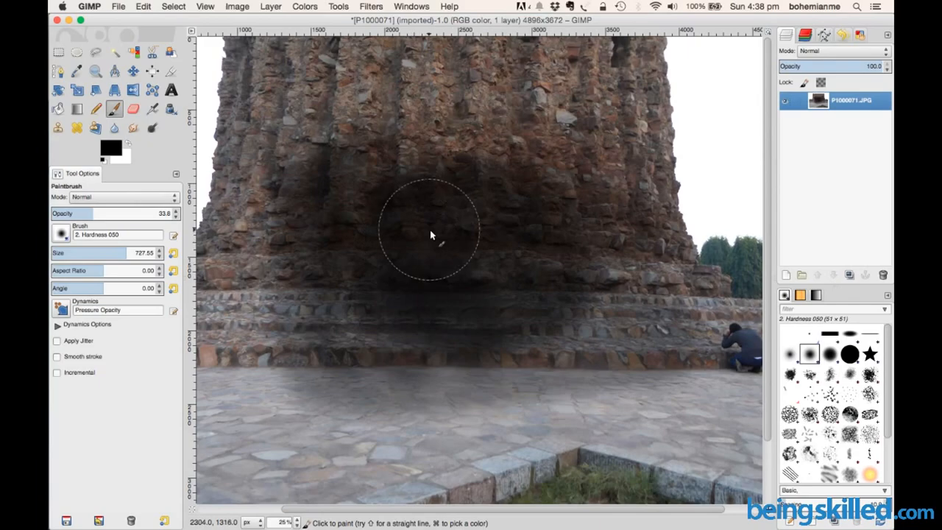
pyautogui.press('super')
pyautogui.press('super+z')
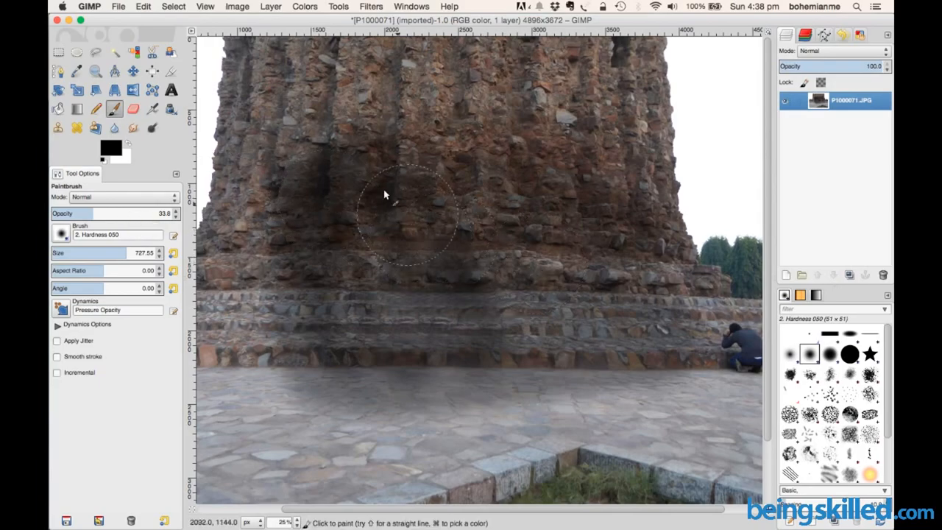
# Step: Paint more translucent black strokes across the tower's base, the stone steps and the edge of the paving
pyautogui.moveTo(383, 189); pyautogui.dragTo(642, 187)
pyautogui.moveTo(384, 260)
pyautogui.mouseDown()
pyautogui.moveTo(643, 253)
pyautogui.moveTo(426, 291)
pyautogui.moveTo(727, 293)
pyautogui.moveTo(359, 345)
pyautogui.moveTo(504, 341)
pyautogui.mouseUp()
pyautogui.moveTo(368, 343)
pyautogui.mouseDown()
pyautogui.moveTo(606, 429)
pyautogui.moveTo(590, 346)
pyautogui.mouseUp()
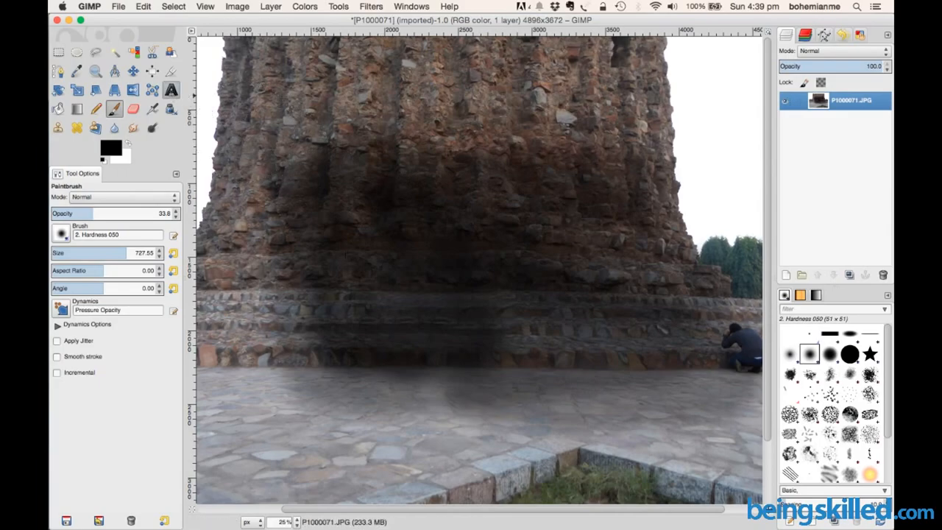
# Step: Add the text "New Delhi" over the tower's base and enlarge it to 264 px
pyautogui.click(170, 89)
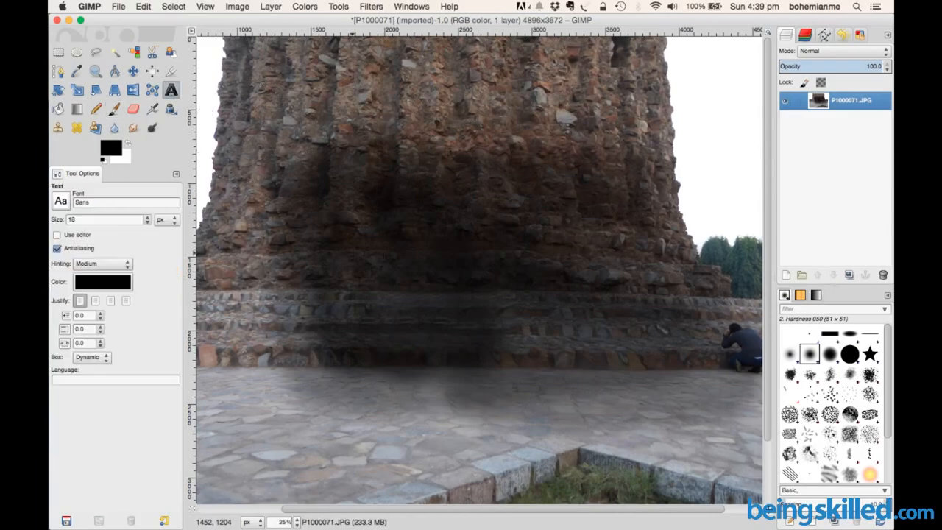
pyautogui.click(344, 246)
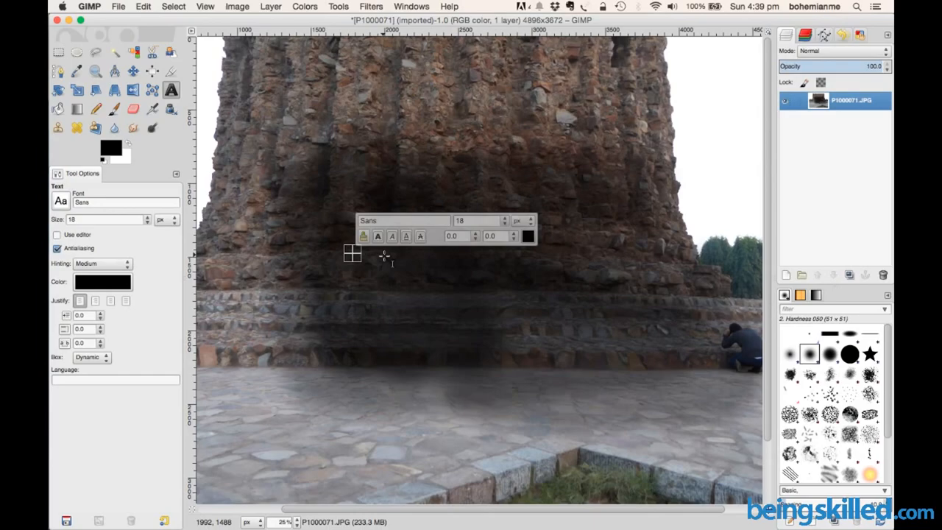
pyautogui.write('New Delhi')
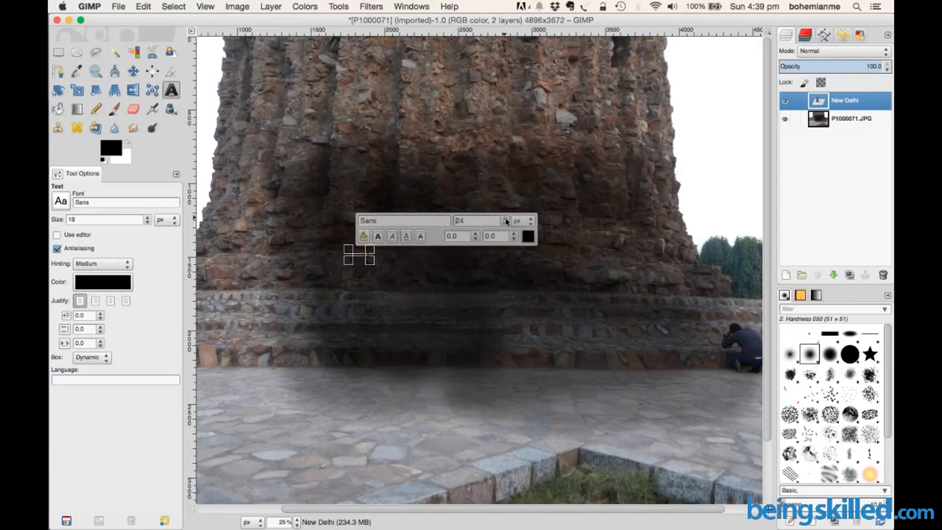
pyautogui.moveTo(357, 255); pyautogui.dragTo(367, 254)
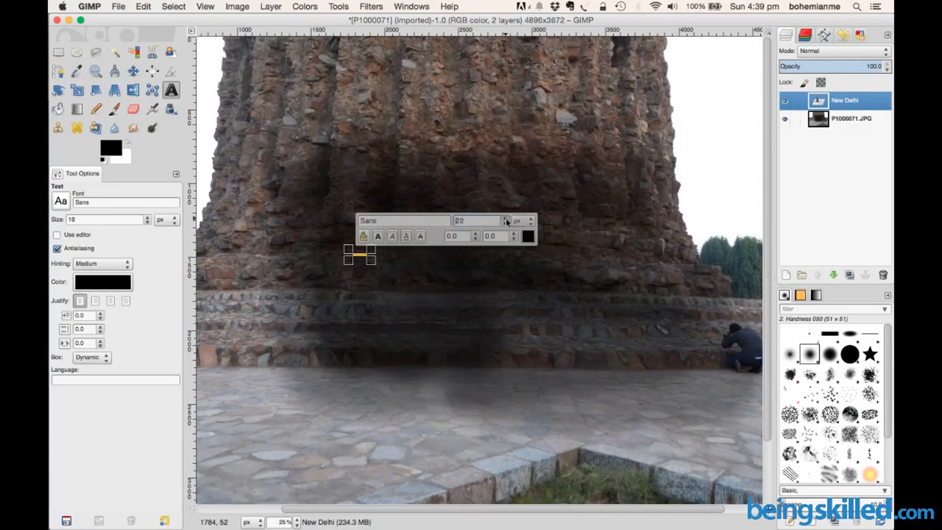
pyautogui.click(507, 220)
pyautogui.click(506, 220)
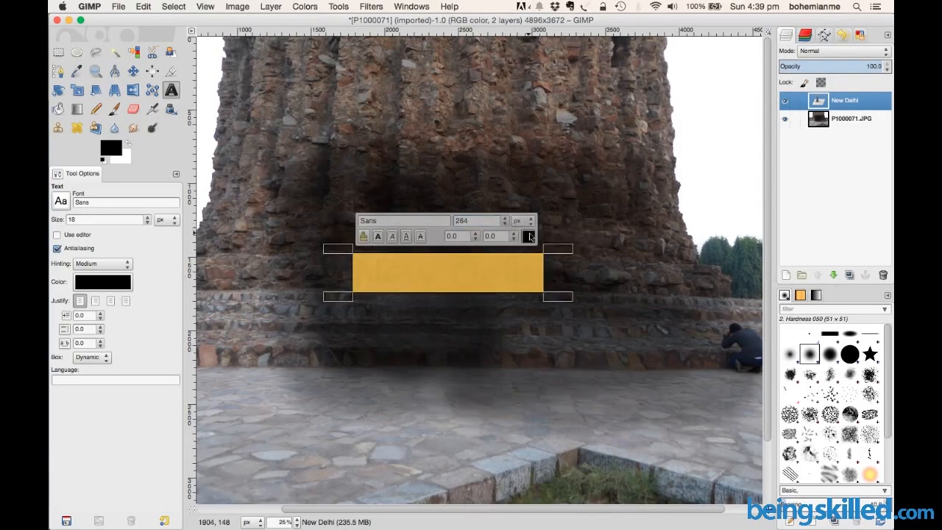
# Step: Change the New Delhi text colour to white (ffffff) and shift the text slightly up and to the right
pyautogui.click(529, 236)
pyautogui.click(190, 145)
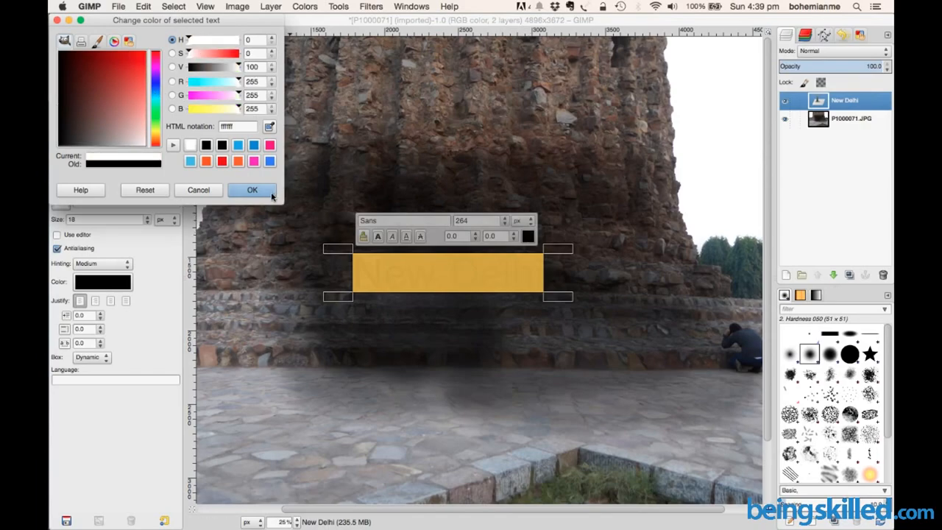
pyautogui.click(269, 193)
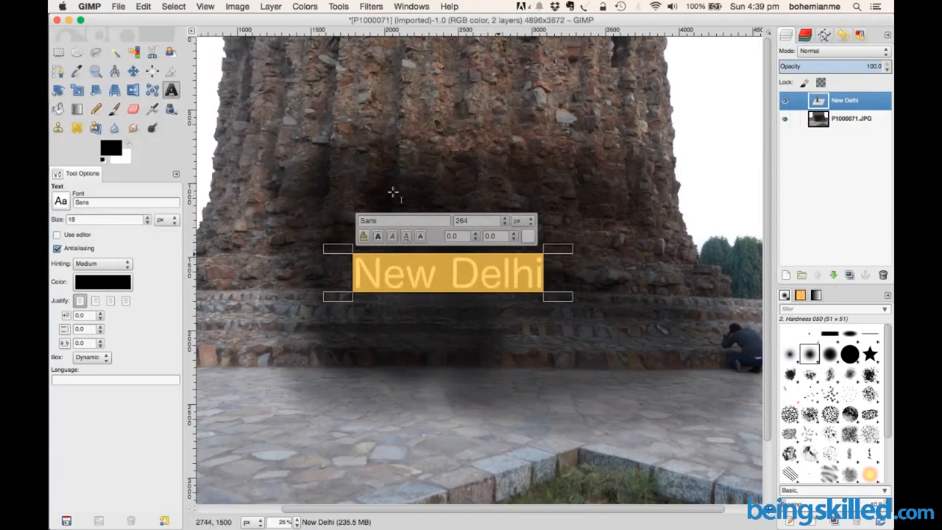
pyautogui.click(354, 152)
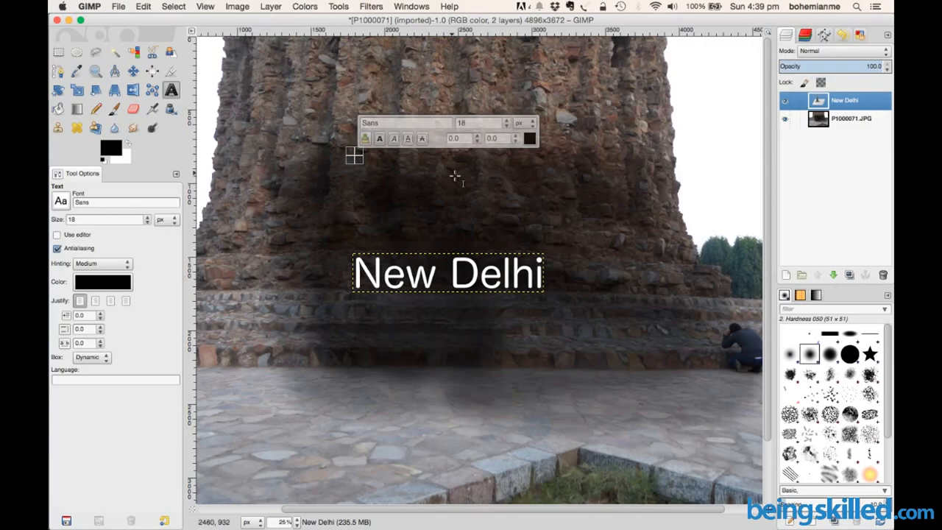
pyautogui.click(133, 71)
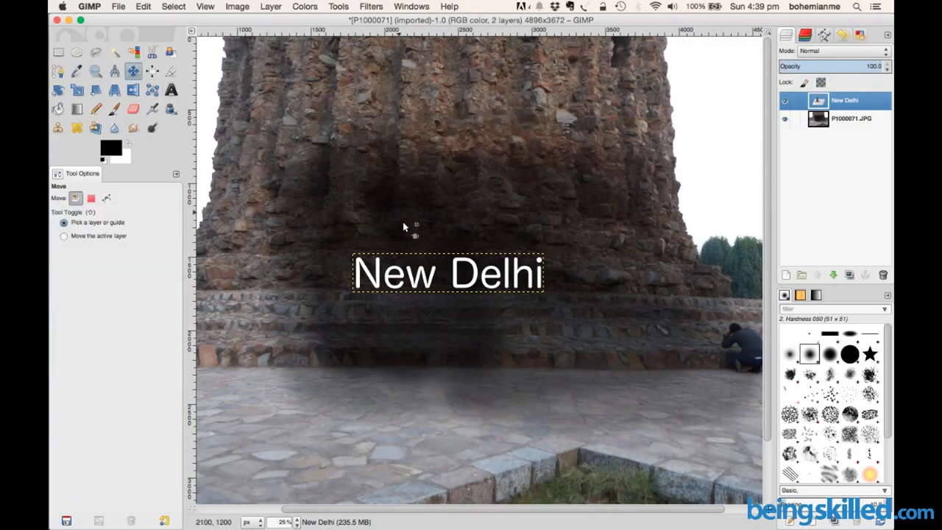
pyautogui.moveTo(462, 265); pyautogui.dragTo(479, 247)
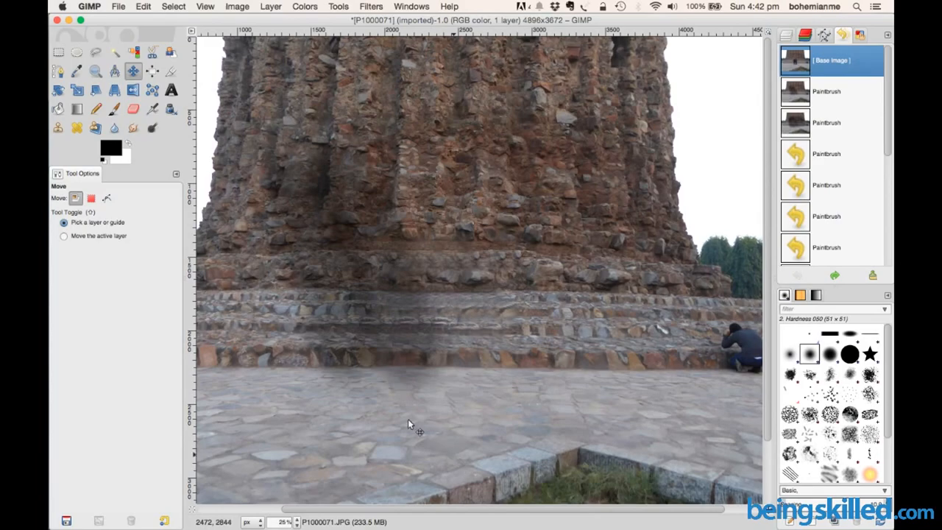
# Step: Using the Clone tool at size 221.80, cover the crouching man's head and upper body with stone sampled from the steps
pyautogui.click(59, 128)
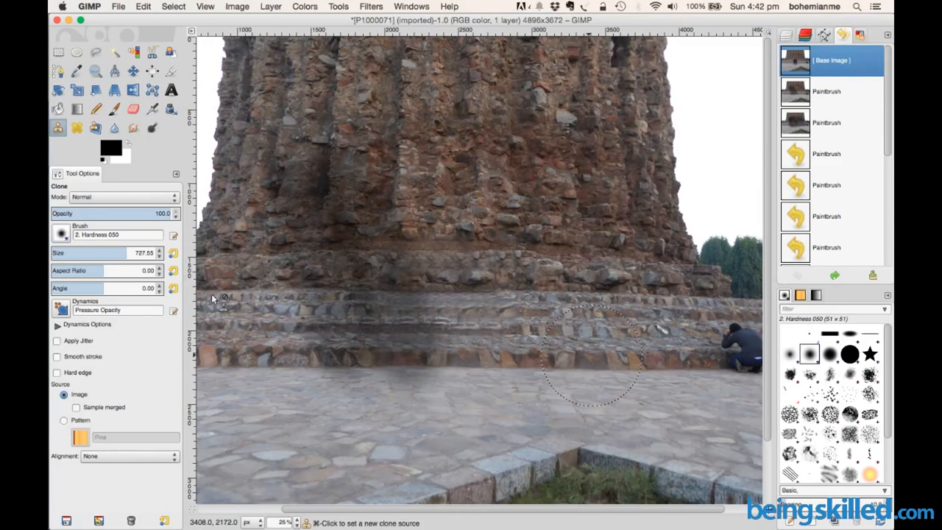
pyautogui.moveTo(104, 257); pyautogui.dragTo(72, 253)
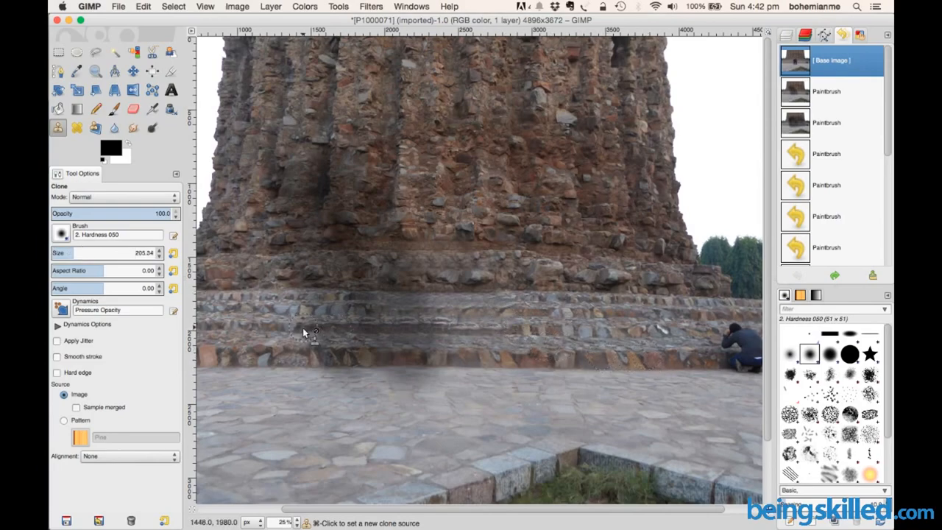
pyautogui.moveTo(80, 254); pyautogui.dragTo(92, 254)
pyautogui.keyDown('super'); pyautogui.click(622, 342); pyautogui.keyUp('super')
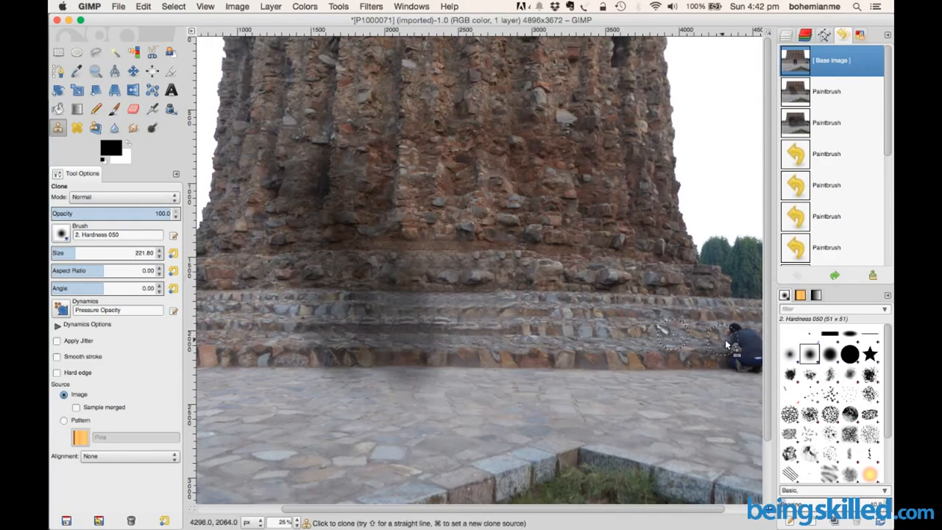
pyautogui.moveTo(738, 345); pyautogui.dragTo(760, 346)
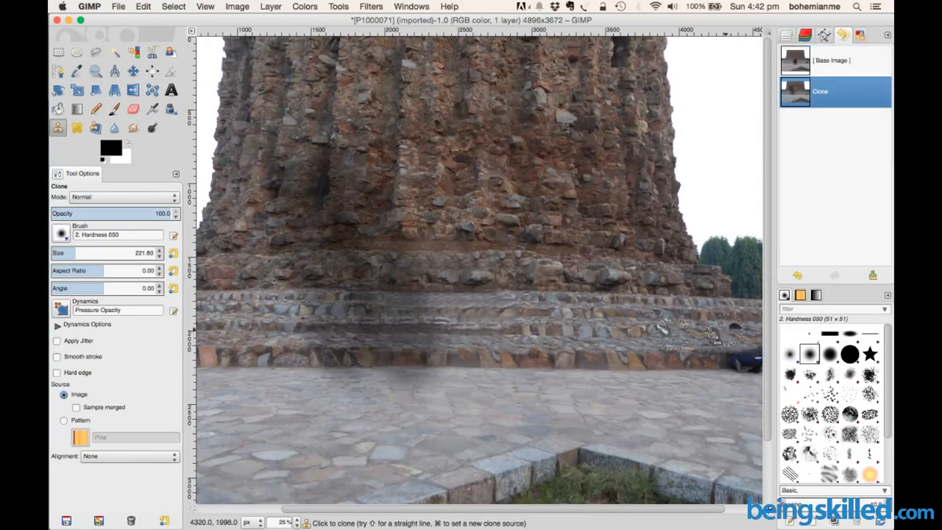
pyautogui.moveTo(736, 330); pyautogui.dragTo(758, 340)
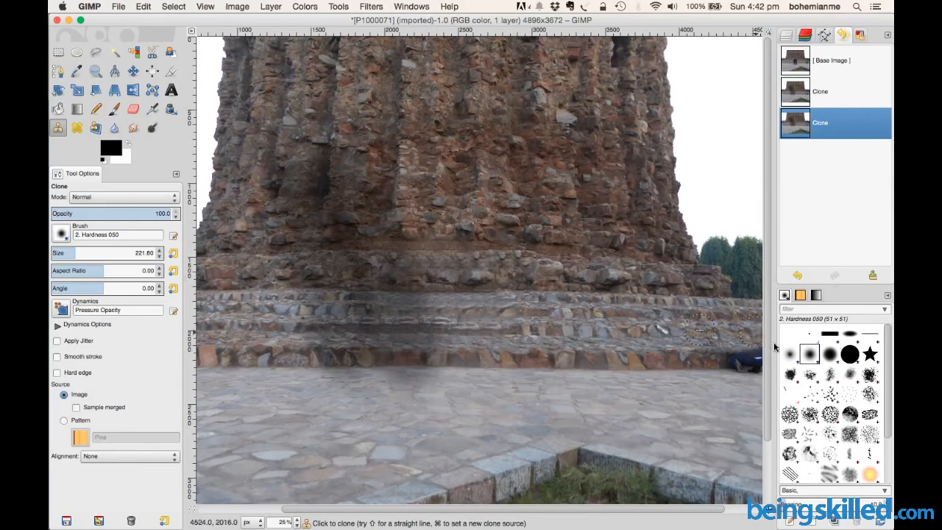
# Step: Clone the lowest stone ledge over the remaining lower part of the crouching man
pyautogui.keyDown('super'); pyautogui.click(705, 357); pyautogui.keyUp('super')
pyautogui.click(733, 362)
pyautogui.click(738, 361)
pyautogui.click(745, 362)
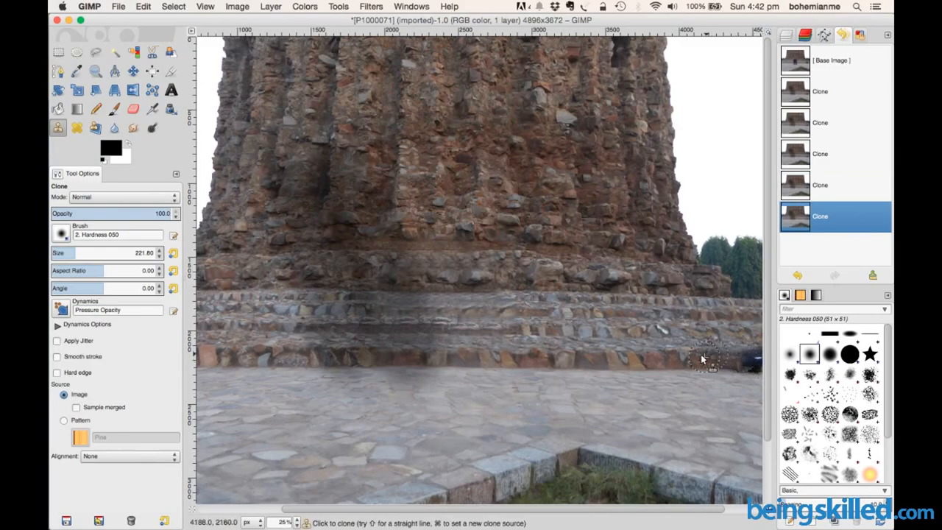
pyautogui.click(749, 367)
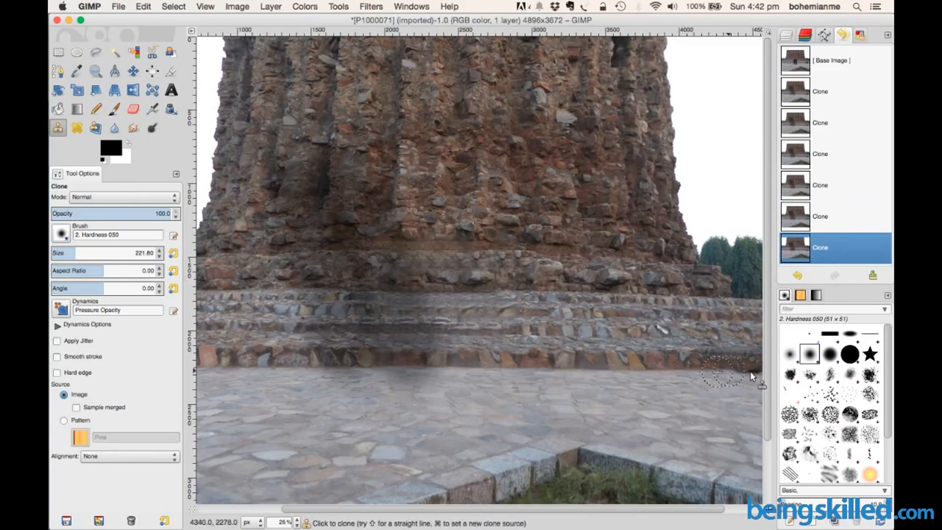
pyautogui.click(760, 375)
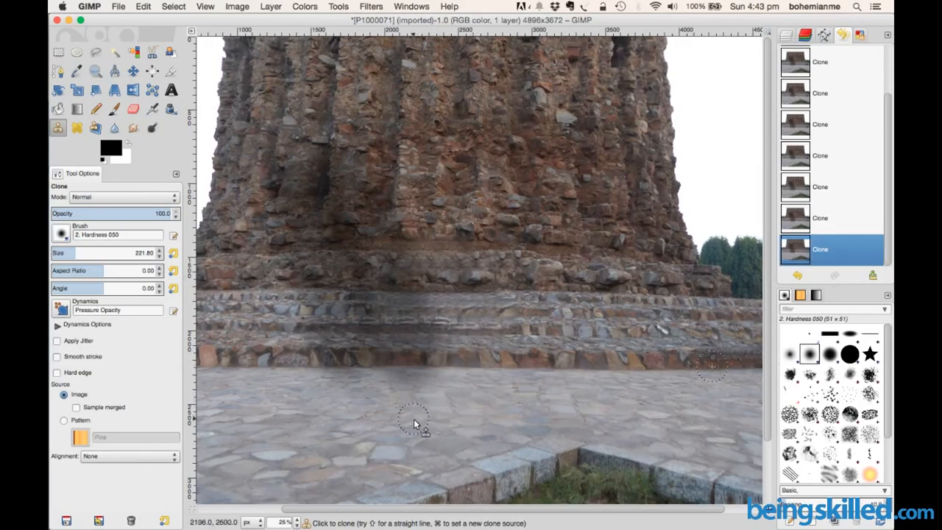
# Step: Sample the paving as clone source and cover the left part of the stone kerb around the grass
pyautogui.press('super')
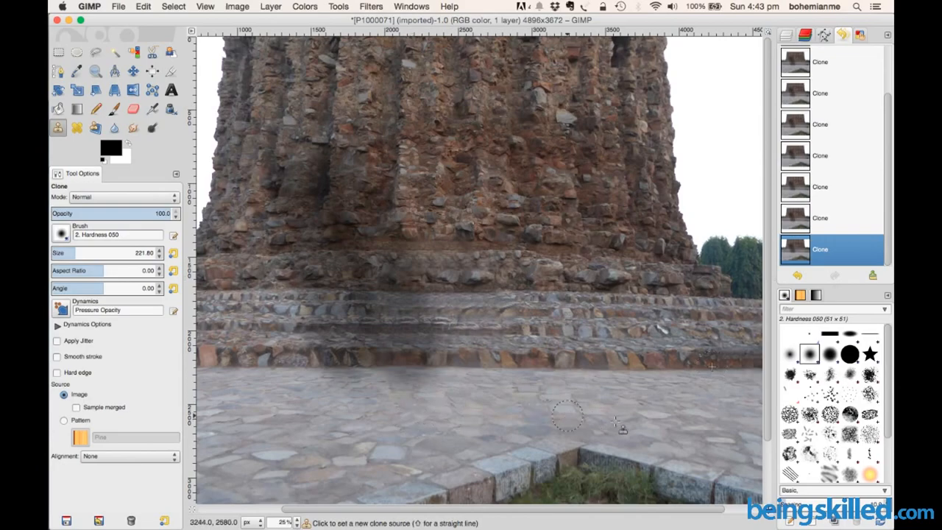
pyautogui.keyDown('super'); pyautogui.click(366, 431); pyautogui.keyUp('super')
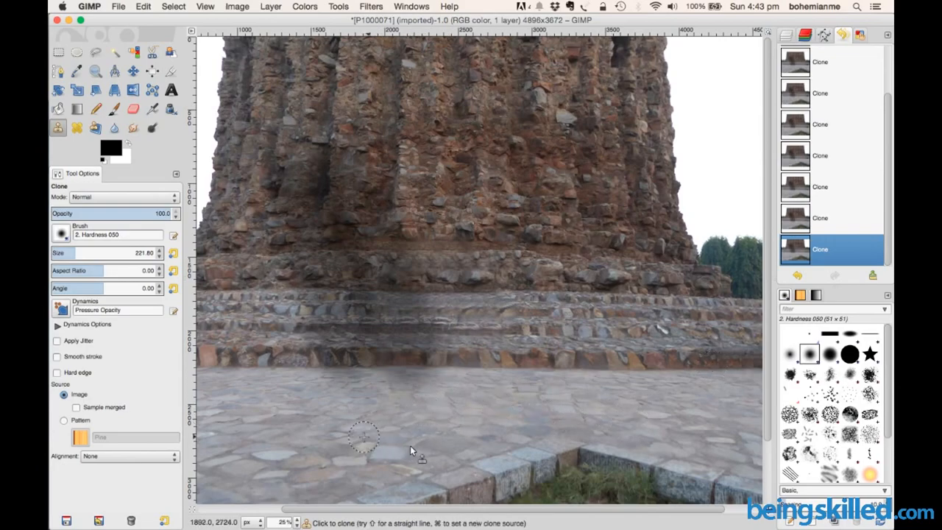
pyautogui.click(528, 442)
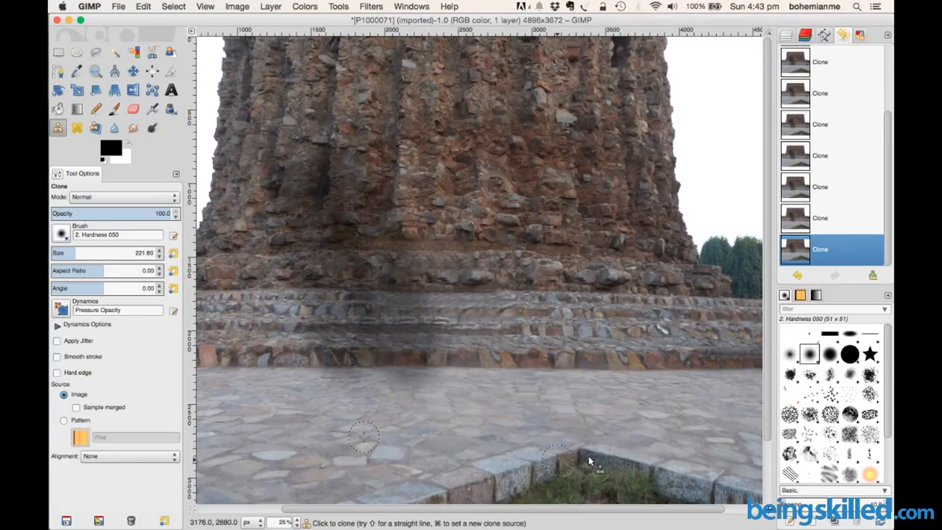
pyautogui.moveTo(601, 460)
pyautogui.mouseDown()
pyautogui.moveTo(511, 469)
pyautogui.moveTo(536, 469)
pyautogui.moveTo(478, 488)
pyautogui.moveTo(522, 491)
pyautogui.moveTo(430, 503)
pyautogui.moveTo(471, 511)
pyautogui.mouseUp()
pyautogui.click(513, 475)
# Step: Resample the paving and clone it over the grass patch and the rest of the kerb, touching up the repaired area
pyautogui.keyDown('super'); pyautogui.click(301, 433); pyautogui.keyUp('super')
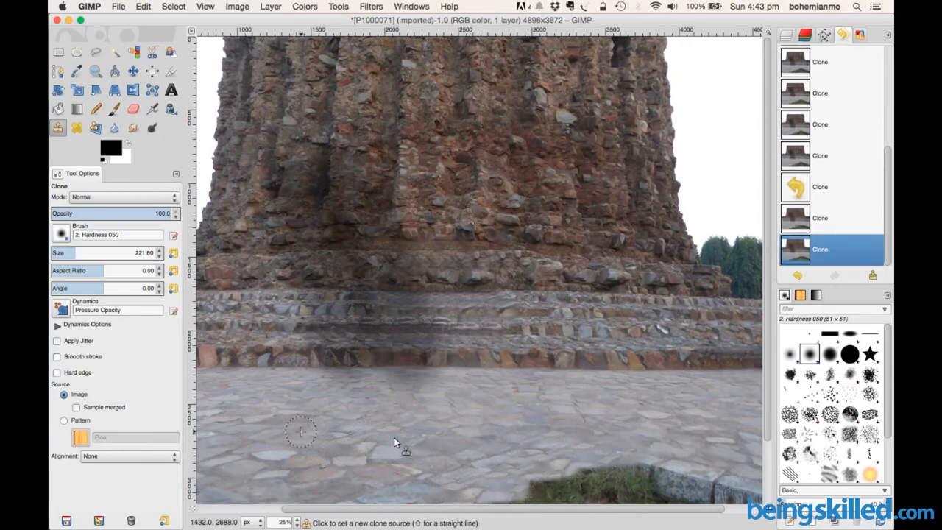
pyautogui.moveTo(561, 495)
pyautogui.mouseDown()
pyautogui.moveTo(525, 500)
pyautogui.moveTo(670, 477)
pyautogui.moveTo(590, 486)
pyautogui.moveTo(626, 482)
pyautogui.moveTo(558, 475)
pyautogui.moveTo(628, 467)
pyautogui.moveTo(652, 496)
pyautogui.moveTo(684, 507)
pyautogui.moveTo(593, 508)
pyautogui.moveTo(675, 496)
pyautogui.moveTo(522, 521)
pyautogui.moveTo(672, 513)
pyautogui.mouseUp()
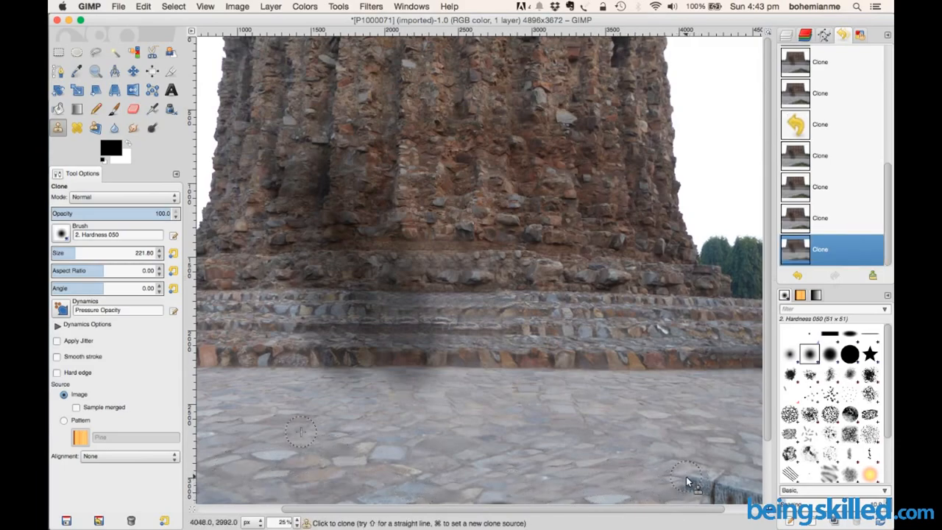
pyautogui.moveTo(687, 482)
pyautogui.mouseDown()
pyautogui.moveTo(773, 493)
pyautogui.moveTo(705, 513)
pyautogui.moveTo(759, 511)
pyautogui.moveTo(703, 505)
pyautogui.moveTo(725, 500)
pyautogui.mouseUp()
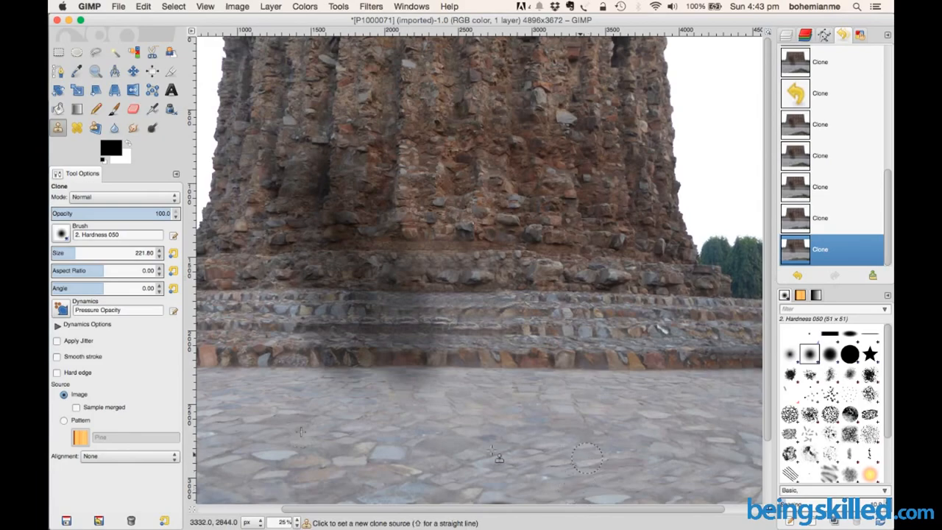
pyautogui.keyDown('super'); pyautogui.click(510, 466); pyautogui.keyUp('super')
pyautogui.click(638, 472)
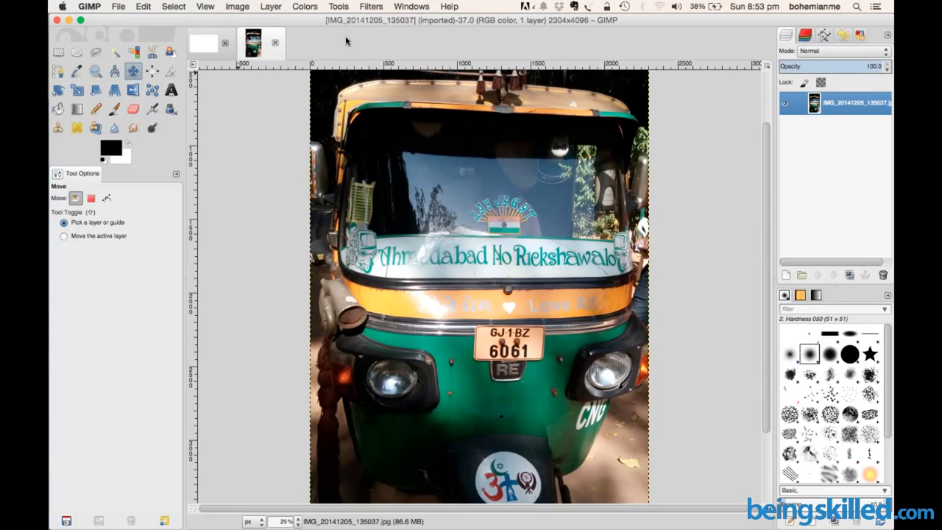
# Step: Convert the auto rickshaw photo to Grayscale mode
pyautogui.click(239, 6)
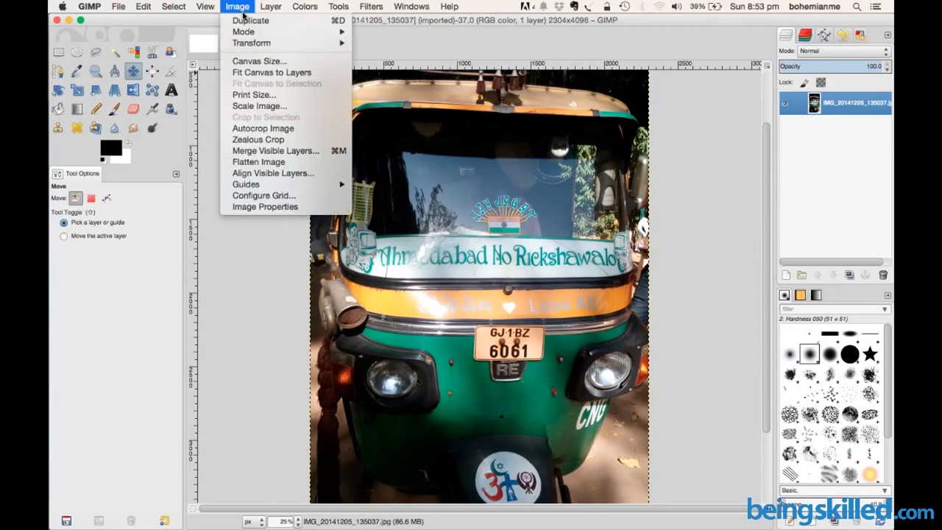
pyautogui.moveTo(262, 33)
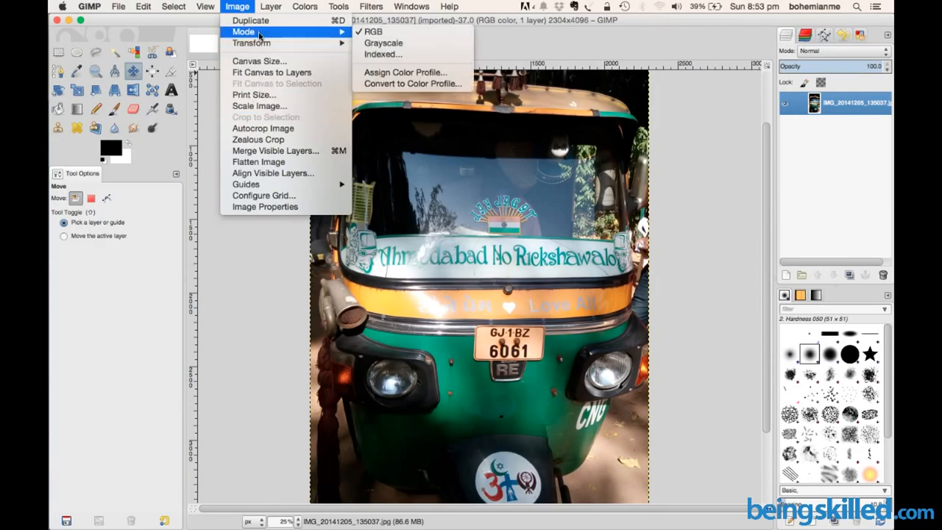
pyautogui.click(399, 44)
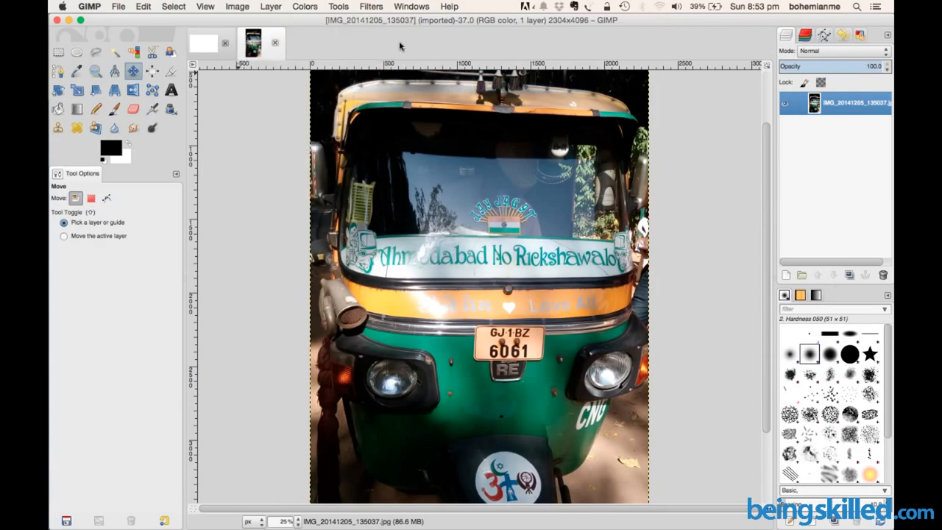
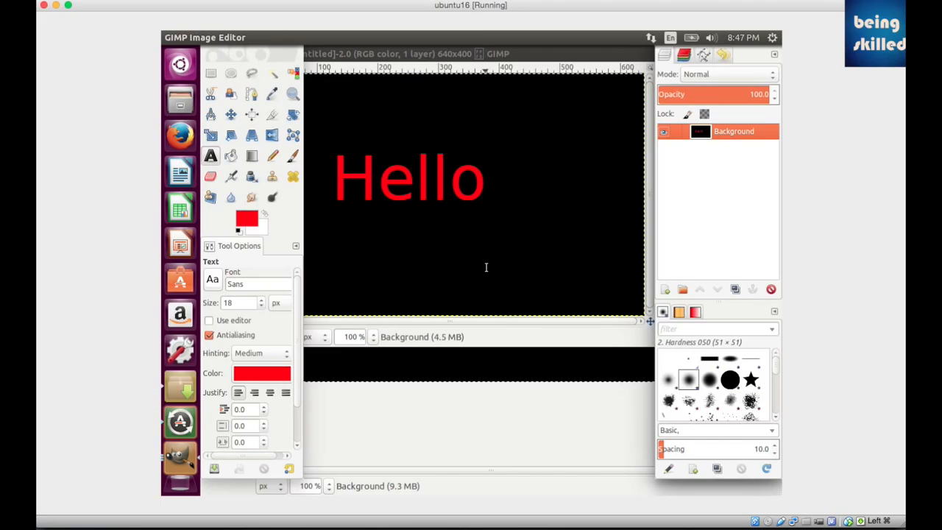
# Step: Use Fuzzy Select in add mode to select the letters H, e, l and l of the Hello text
pyautogui.click(272, 77)
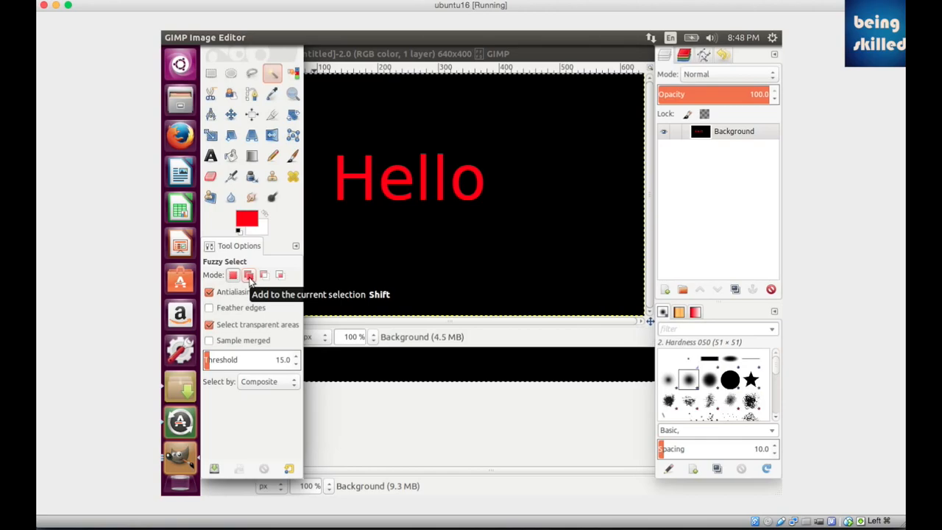
pyautogui.click(251, 276)
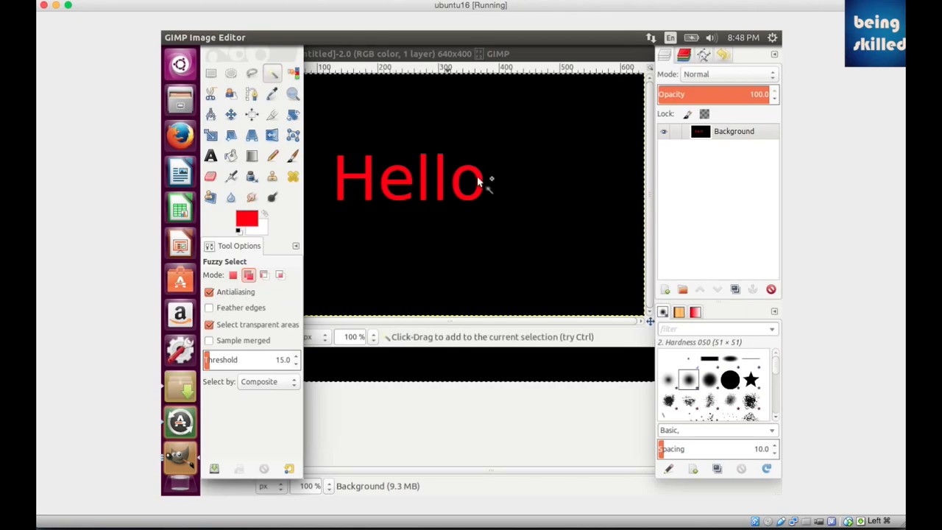
pyautogui.click(341, 177)
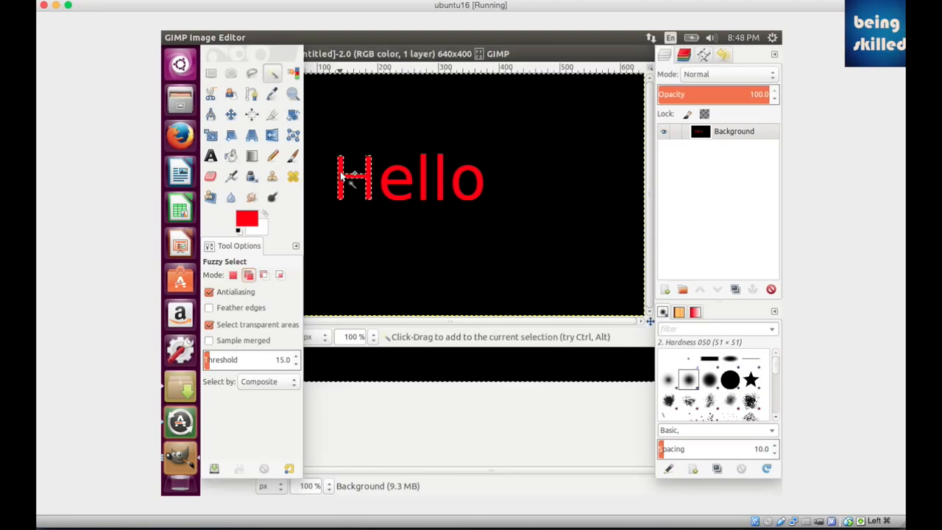
pyautogui.click(399, 175)
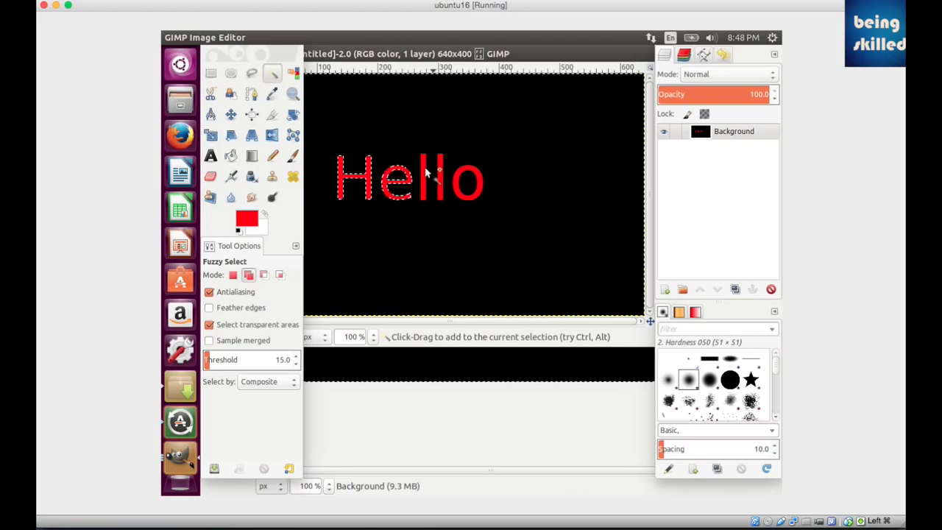
pyautogui.click(424, 177)
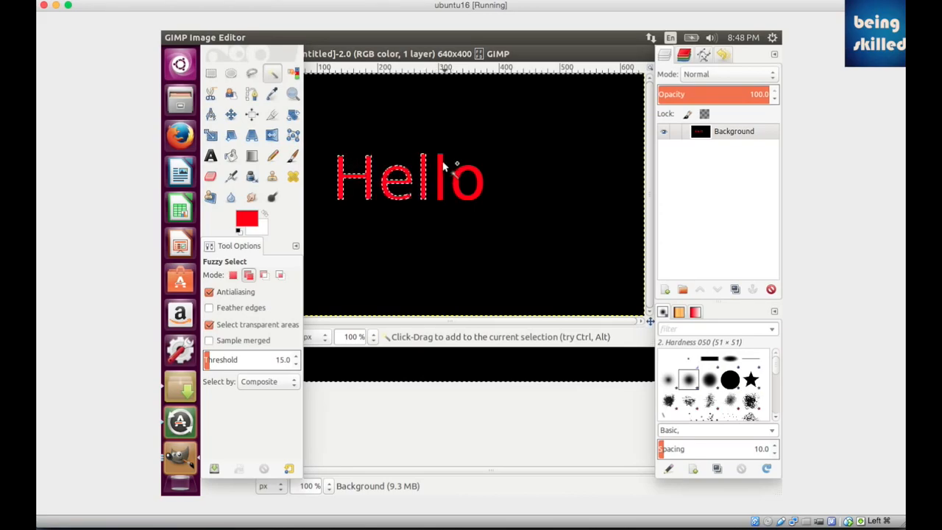
pyautogui.click(441, 166)
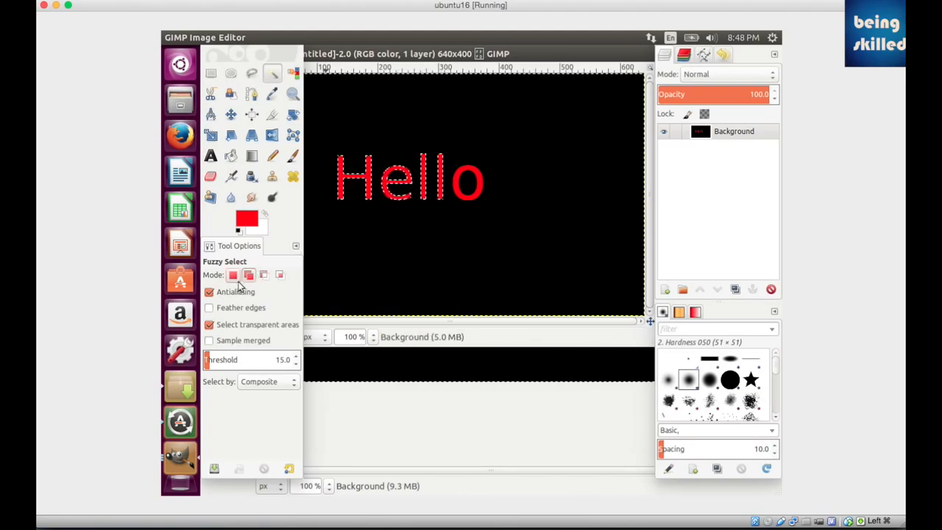
# Step: Switch Fuzzy Select to subtract mode and remove both letters l from the selection
pyautogui.click(265, 275)
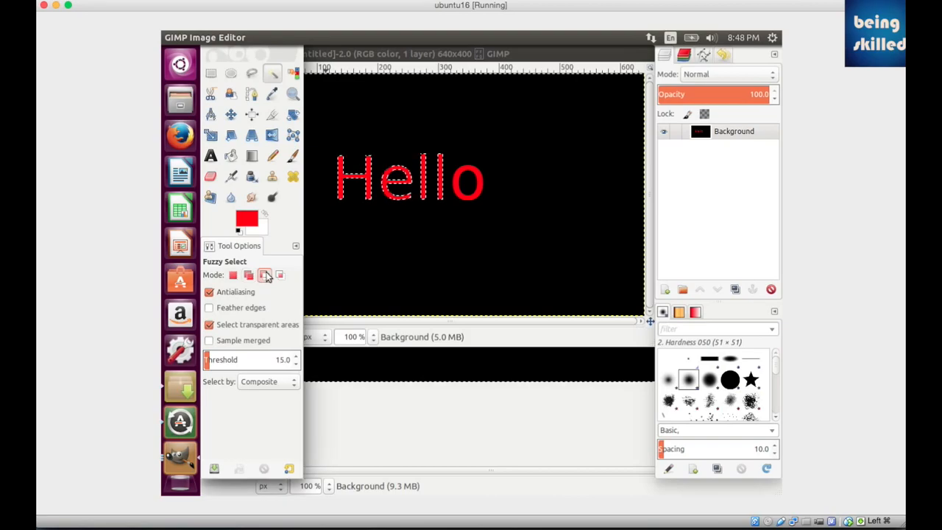
pyautogui.click(438, 166)
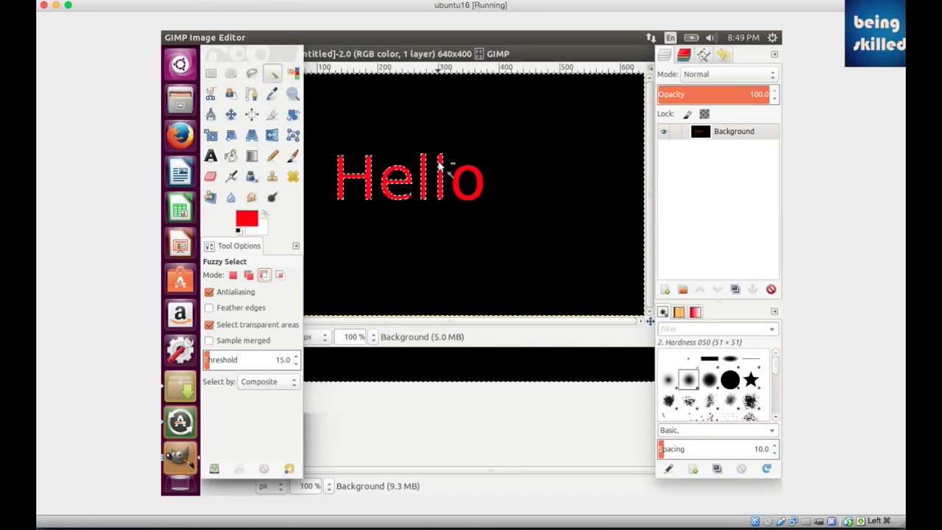
pyautogui.click(425, 171)
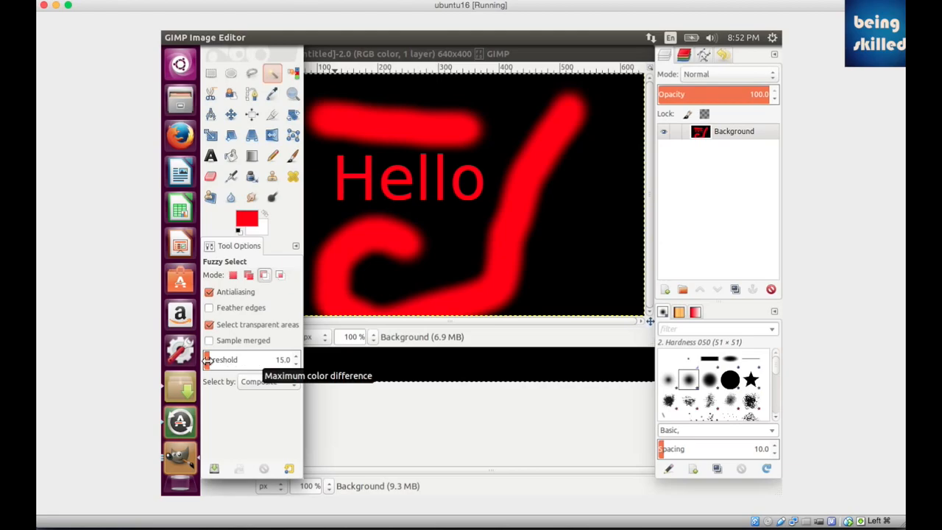
# Step: Set the Fuzzy Select threshold to 1.0 and select the long red brush stroke in replace mode
pyautogui.click(279, 360)
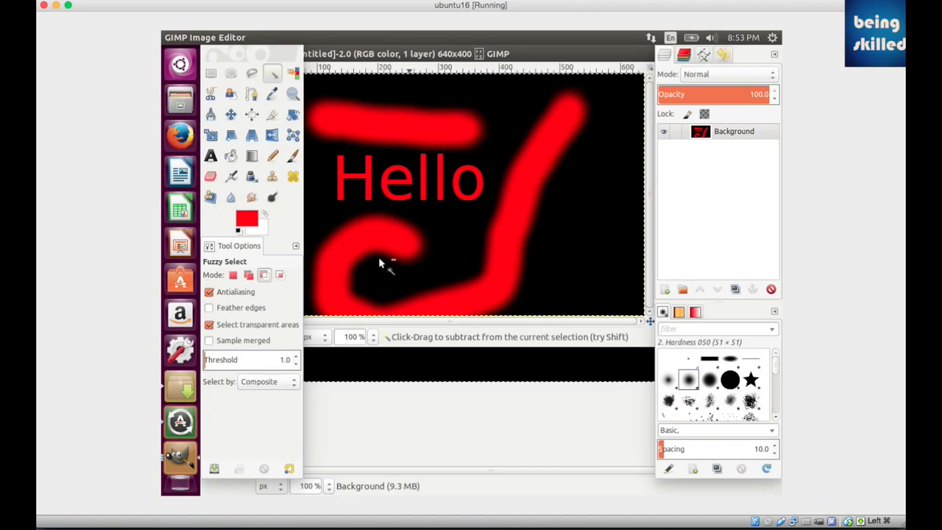
pyautogui.click(233, 277)
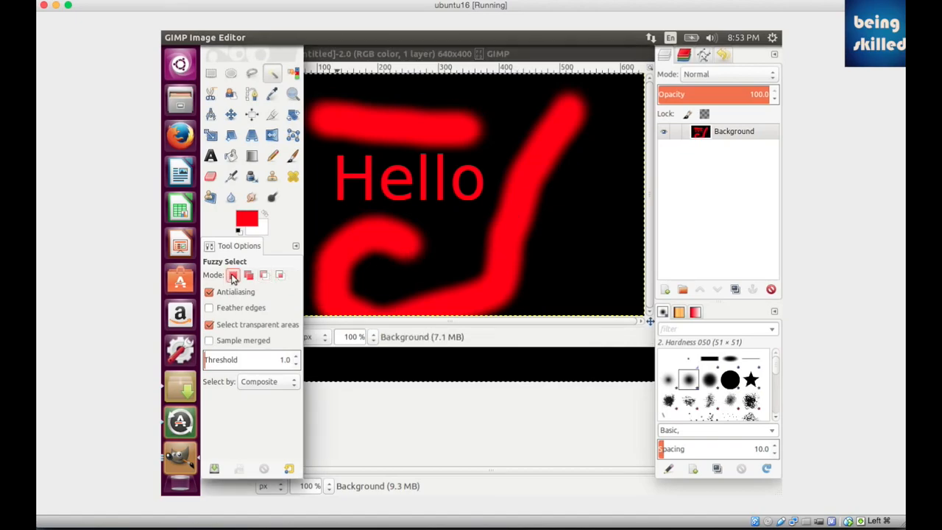
pyautogui.click(524, 205)
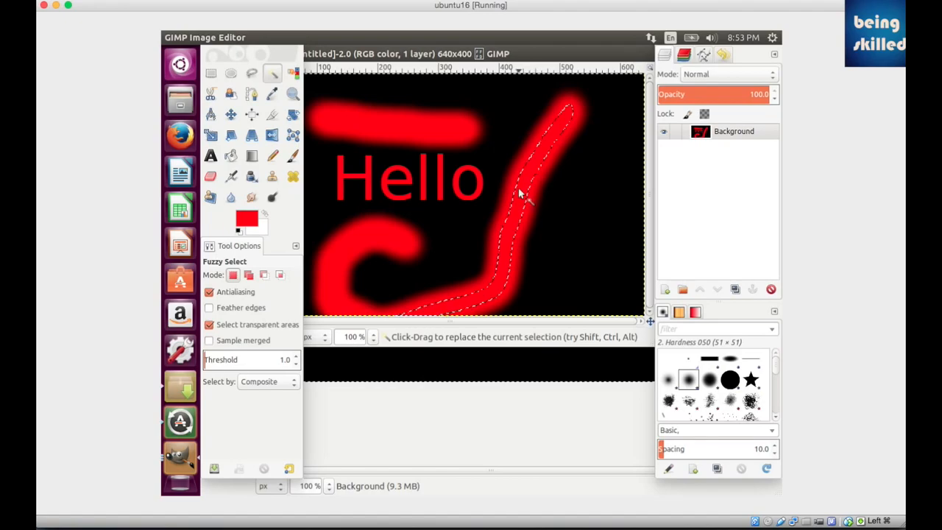
# Step: Clear the selection and fuzzy-select the long red brush stroke again with the threshold at 50.8, and once more at 100
pyautogui.hotkey('shift', 'ctrl', 'a')
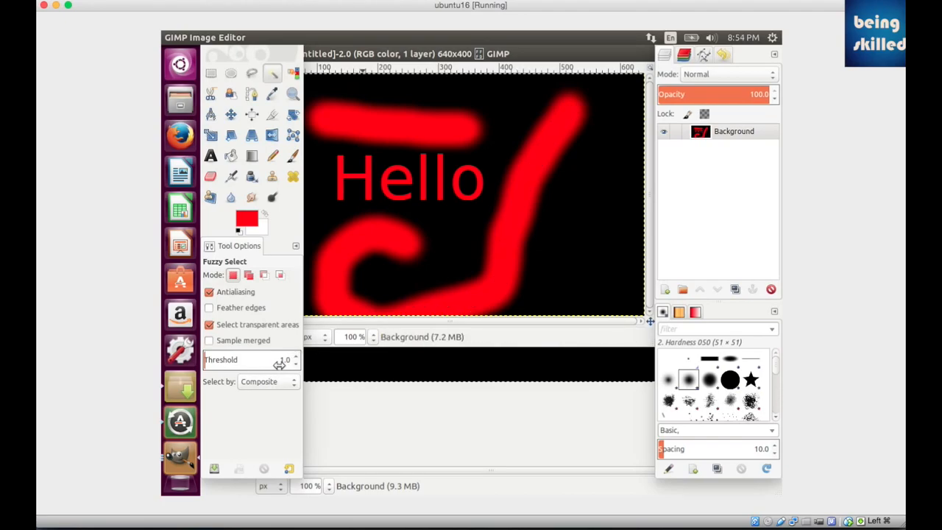
pyautogui.moveTo(277, 362); pyautogui.dragTo(280, 363)
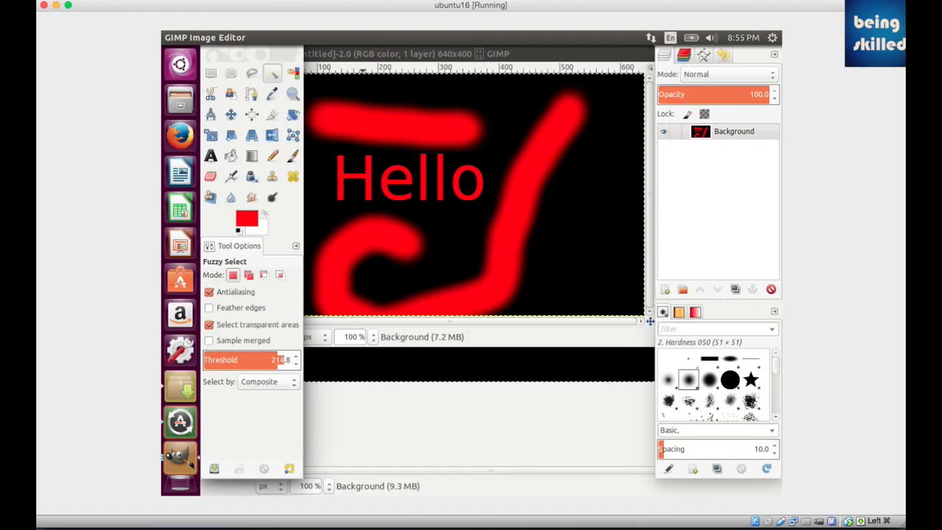
pyautogui.press('Return')
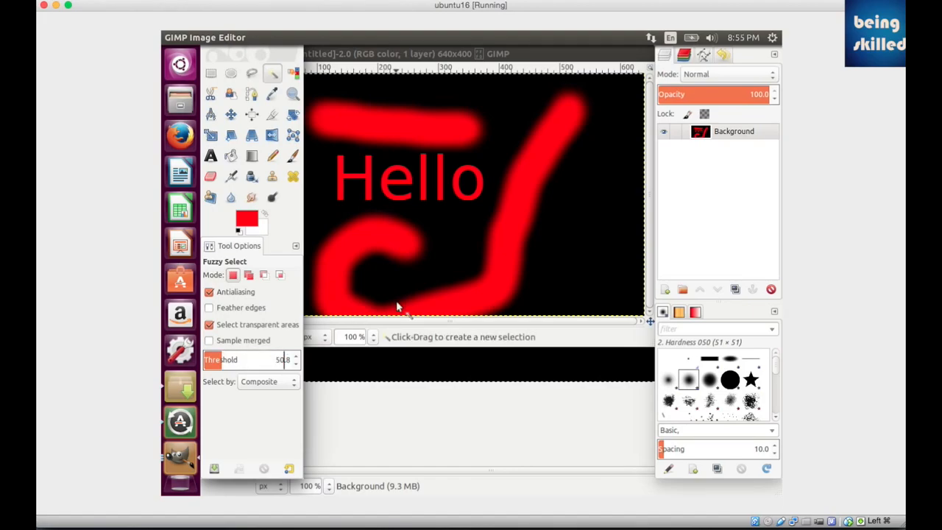
pyautogui.click(520, 195)
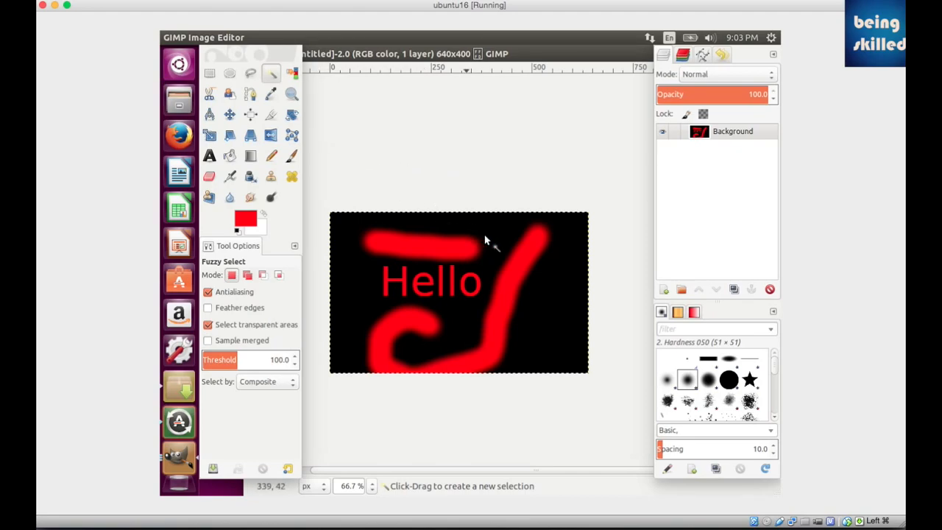
pyautogui.click(513, 257)
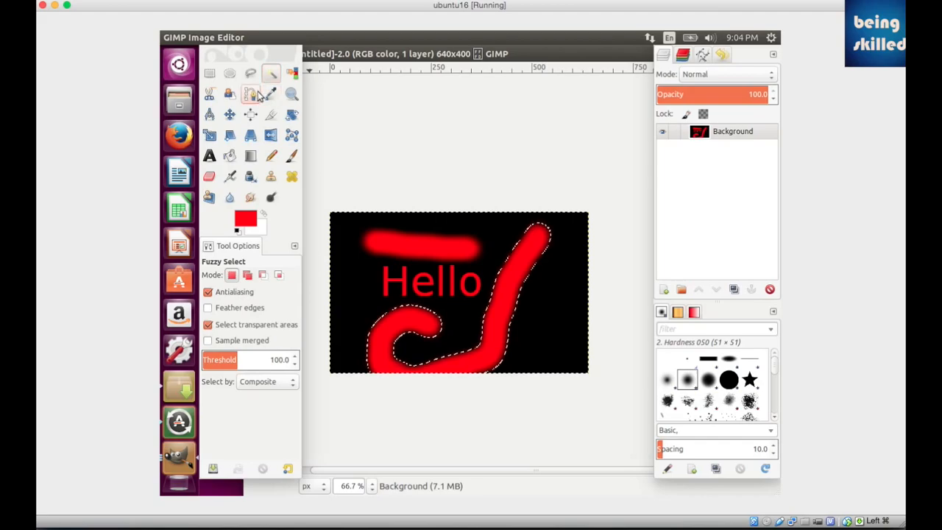
# Step: Examine the selection's edge along the curled end of the red stroke closely enough to distinguish individual pixels
pyautogui.click(292, 94)
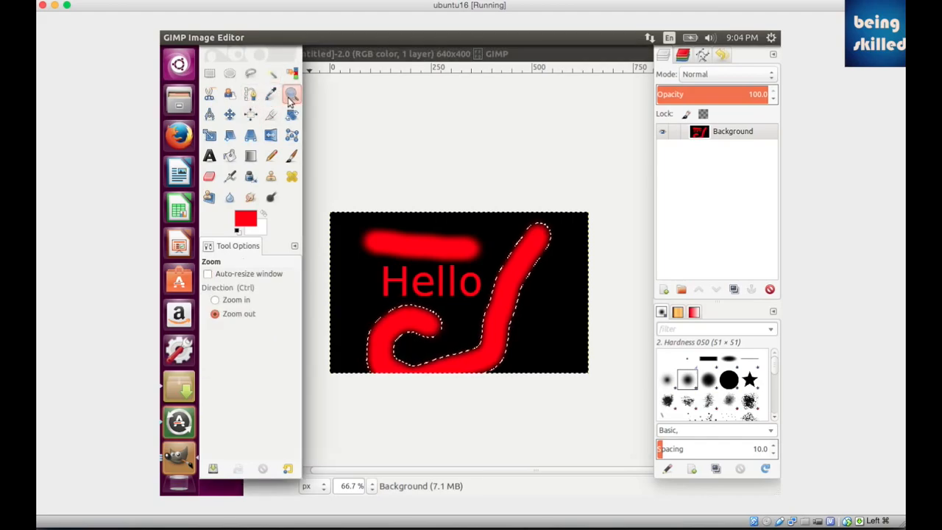
pyautogui.doubleClick(404, 307)
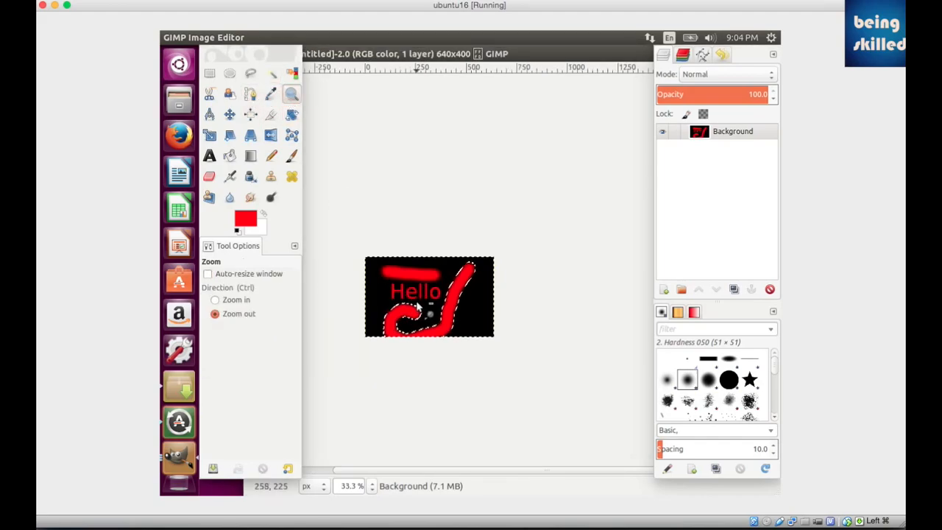
pyautogui.click(246, 301)
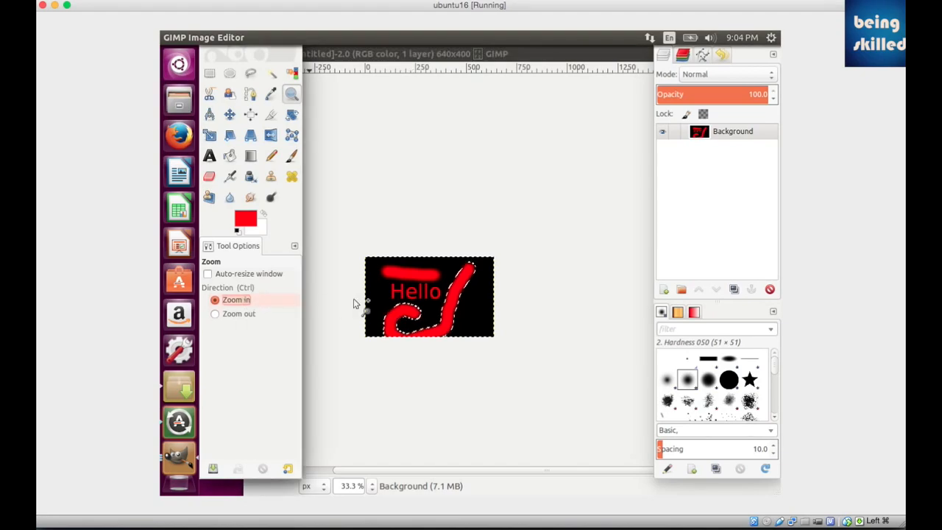
pyautogui.click(416, 310)
pyautogui.click(416, 310)
pyautogui.click(416, 310)
pyautogui.click(416, 310)
pyautogui.click(422, 301)
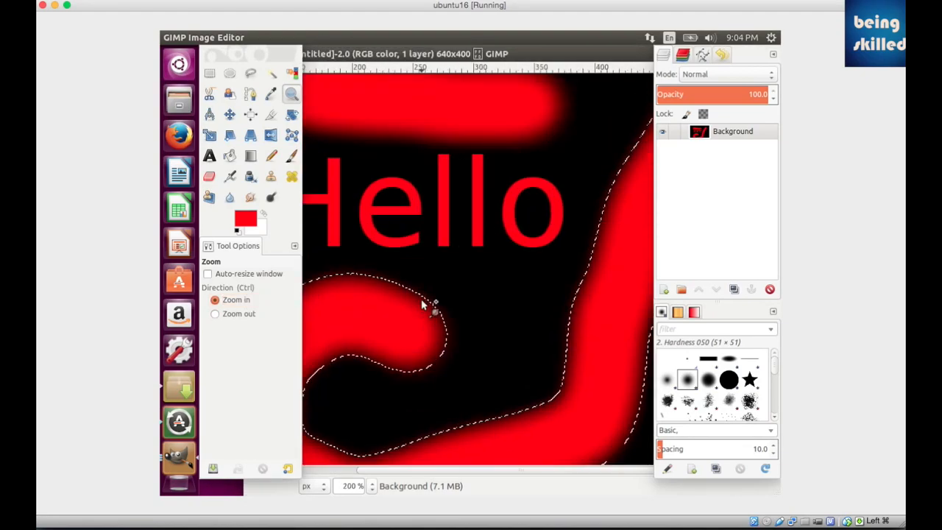
pyautogui.click(422, 300)
pyautogui.click(422, 301)
pyautogui.click(422, 301)
pyautogui.click(422, 299)
pyautogui.click(421, 299)
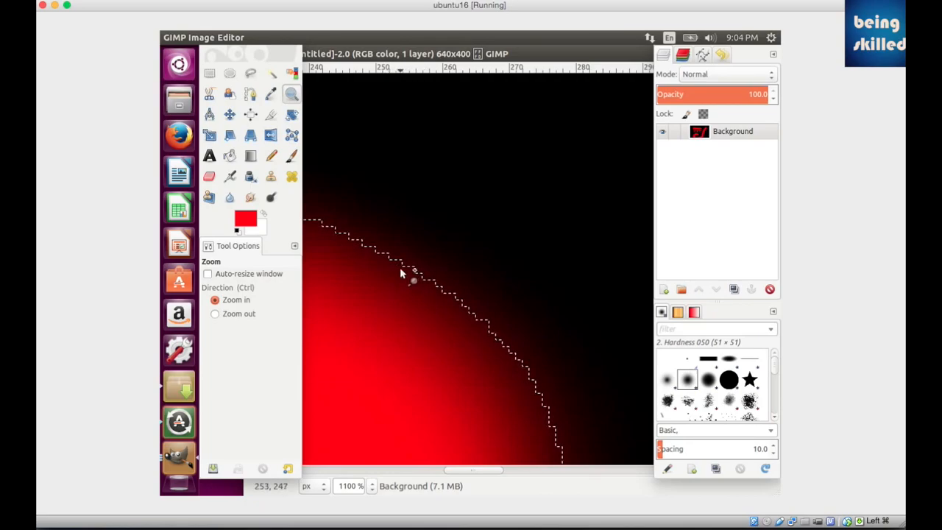
pyautogui.click(432, 290)
pyautogui.click(432, 289)
pyautogui.click(432, 290)
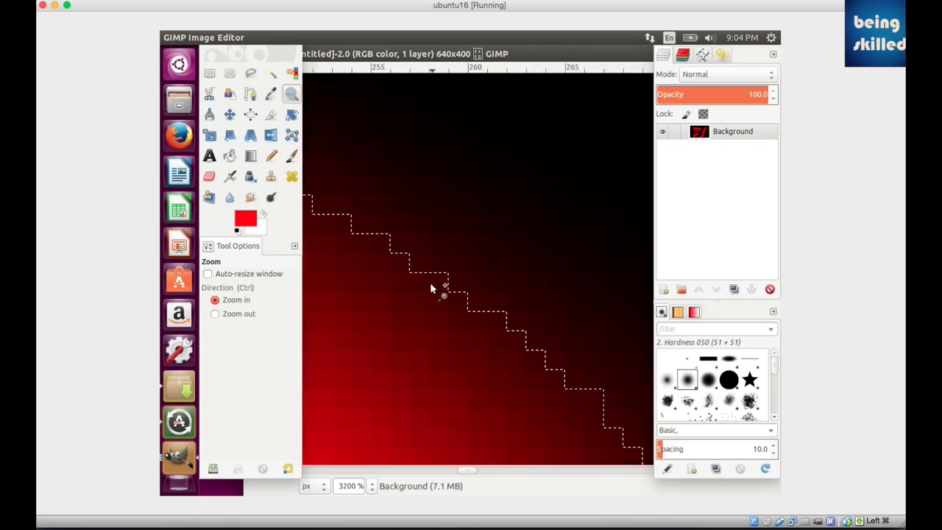
pyautogui.click(432, 289)
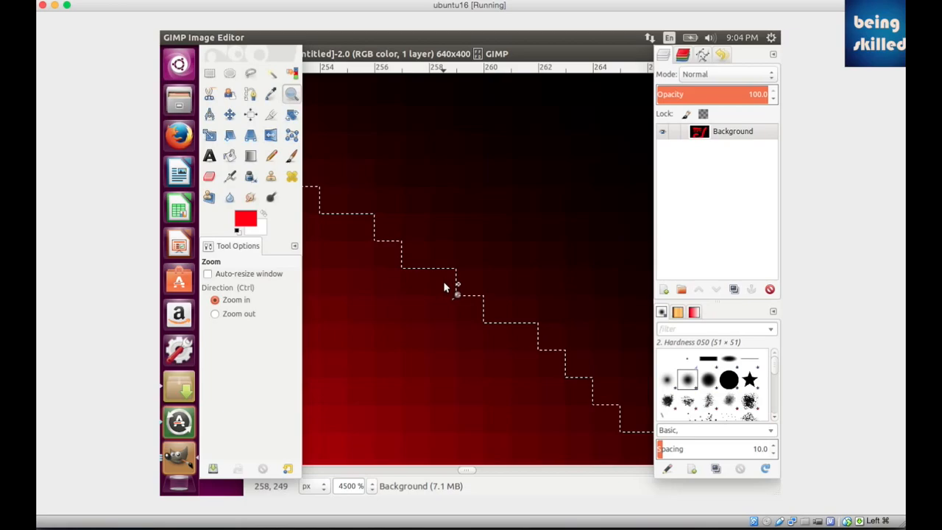
# Step: Zoom back out to view the whole image with the selected stroke at 66.7%
pyautogui.click(240, 315)
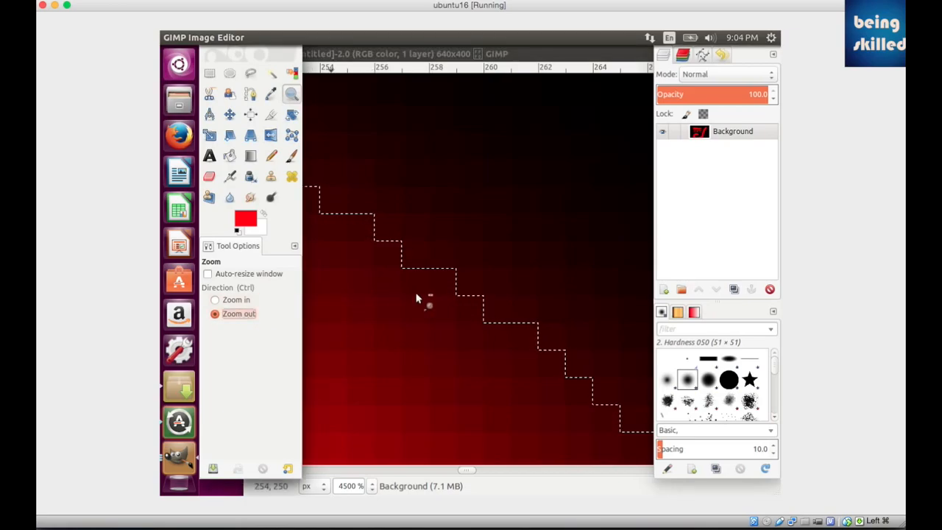
pyautogui.click(416, 298)
pyautogui.click(416, 299)
pyautogui.click(416, 298)
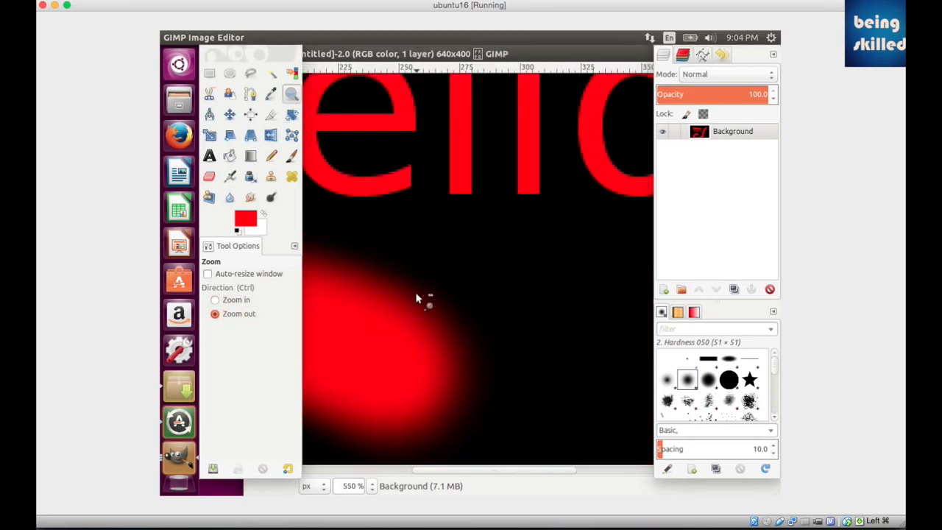
pyautogui.click(415, 298)
pyautogui.click(416, 298)
pyautogui.click(416, 298)
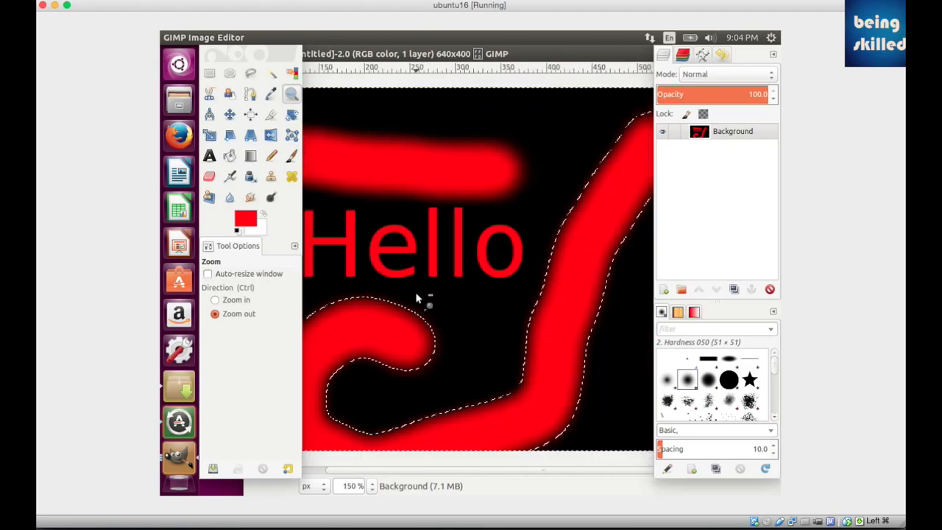
pyautogui.click(416, 298)
pyautogui.click(416, 298)
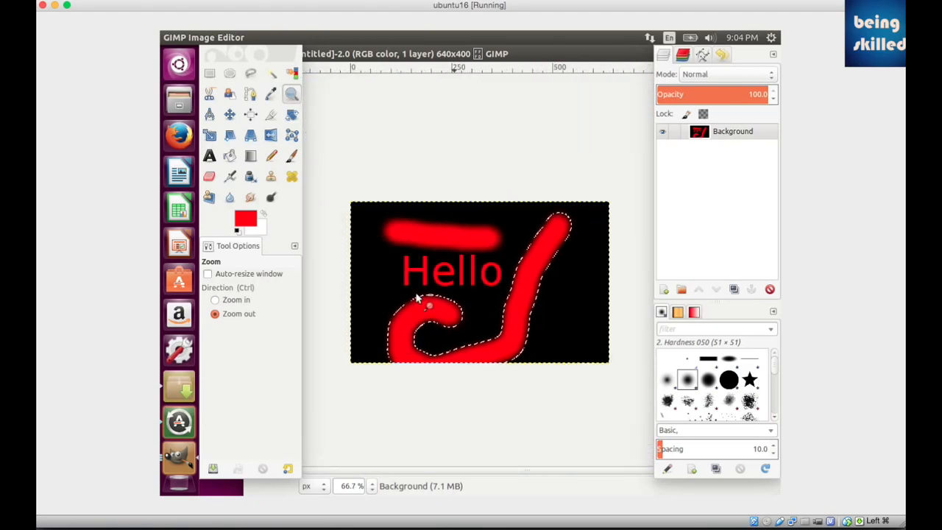
# Step: Set the Fuzzy Select threshold to 150, clear the old selection and reselect the long red brush stroke
pyautogui.click(271, 75)
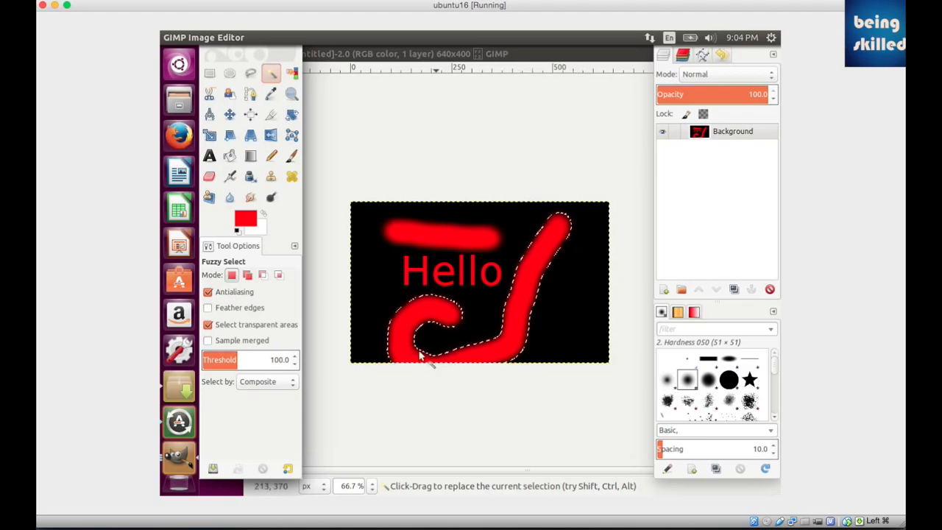
pyautogui.doubleClick(285, 359)
pyautogui.write('150')
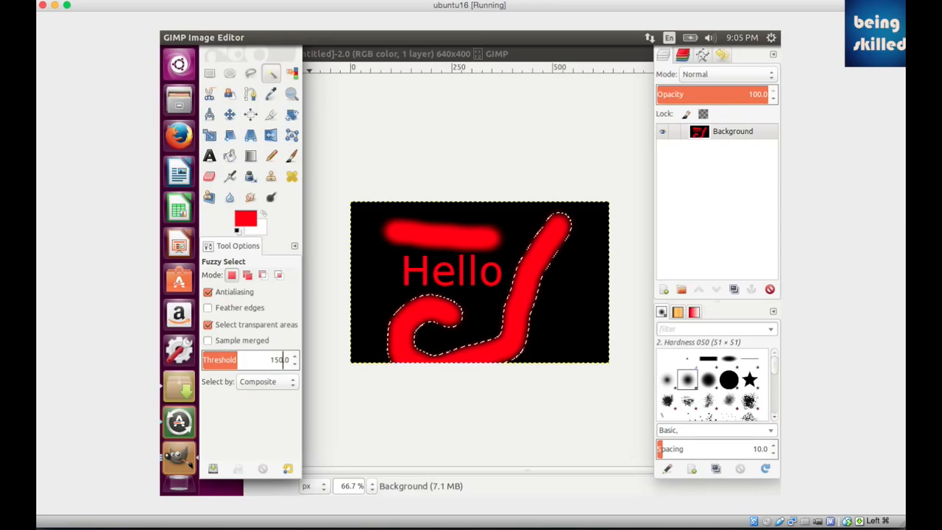
pyautogui.press('Return')
pyautogui.click(332, 319)
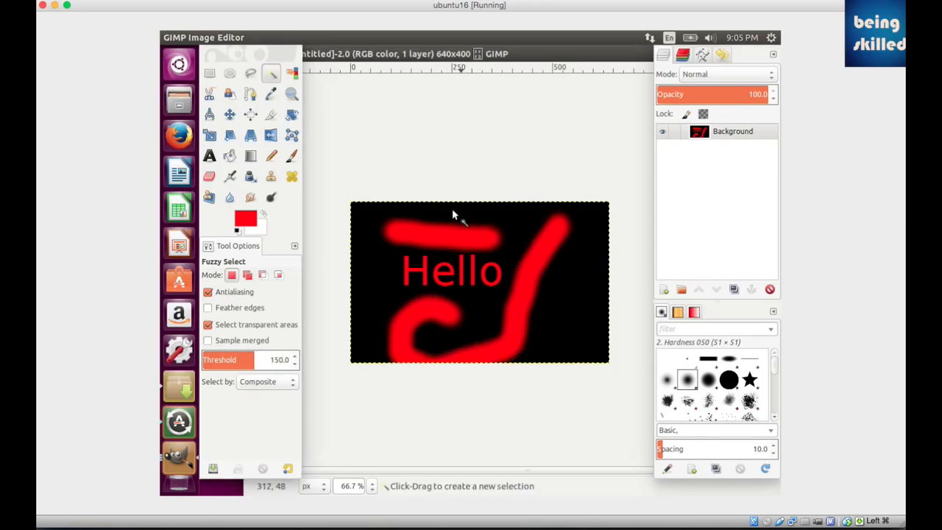
pyautogui.click(533, 275)
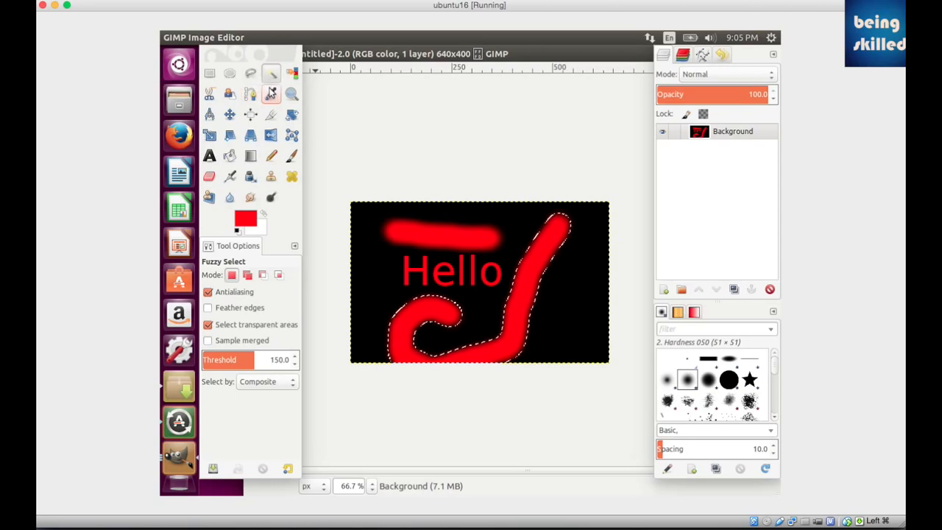
# Step: Examine the threshold-150 selection edge on the curled end of the long red stroke at individual-pixel level
pyautogui.click(291, 93)
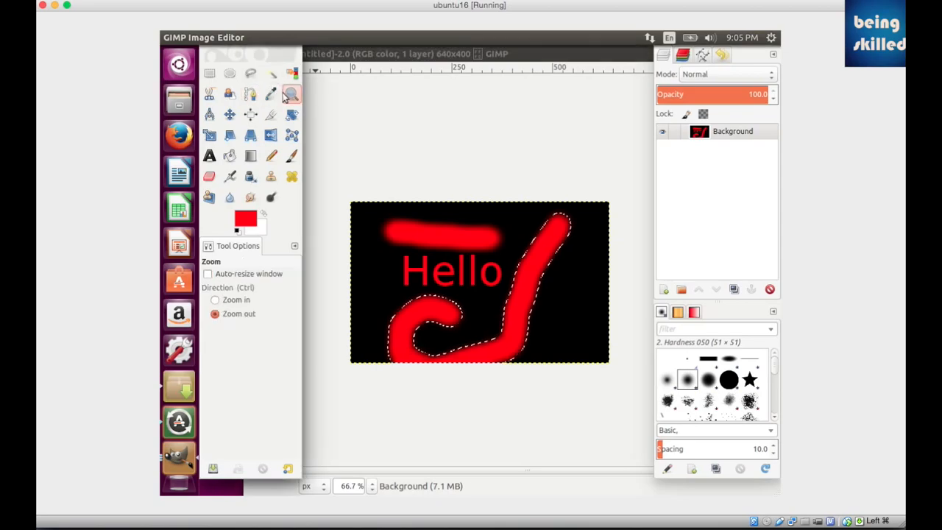
pyautogui.click(460, 296)
pyautogui.click(237, 300)
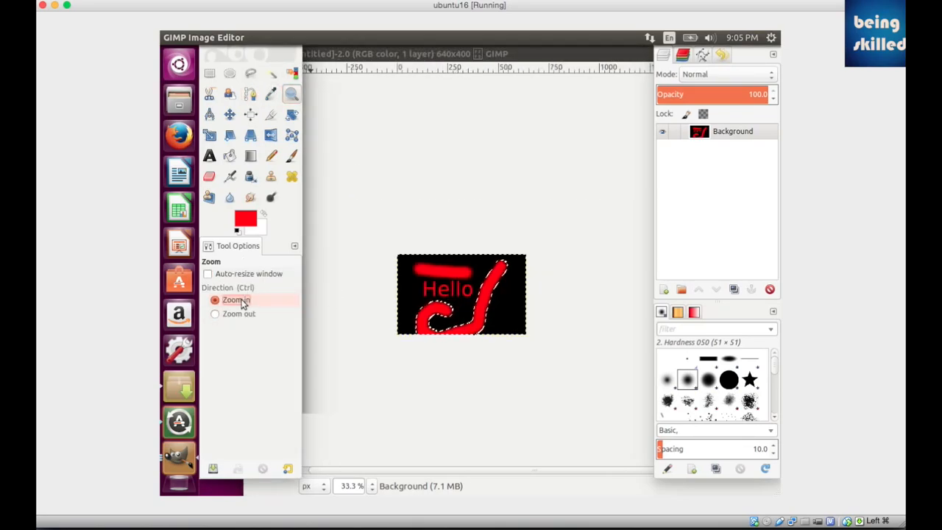
pyautogui.click(451, 305)
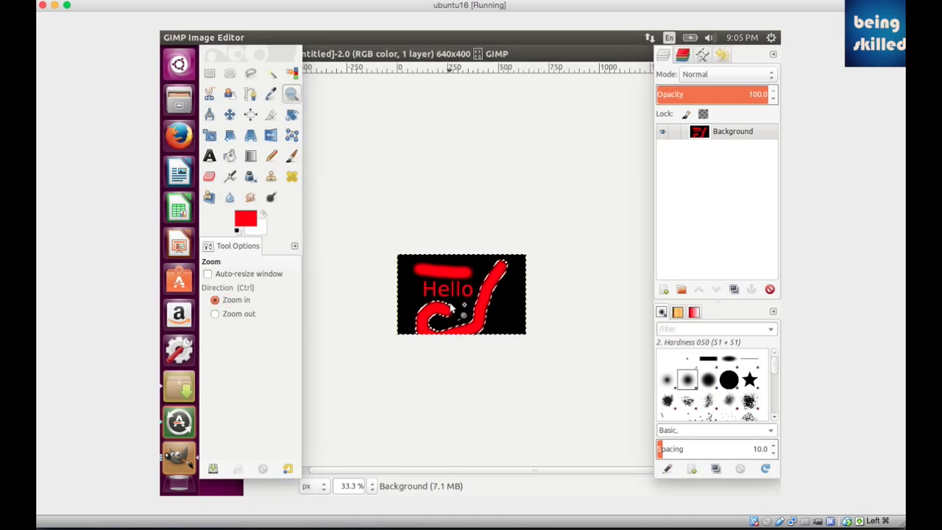
pyautogui.click(450, 306)
pyautogui.click(451, 307)
pyautogui.click(450, 307)
pyautogui.click(450, 308)
pyautogui.click(449, 309)
pyautogui.click(448, 309)
pyautogui.click(449, 308)
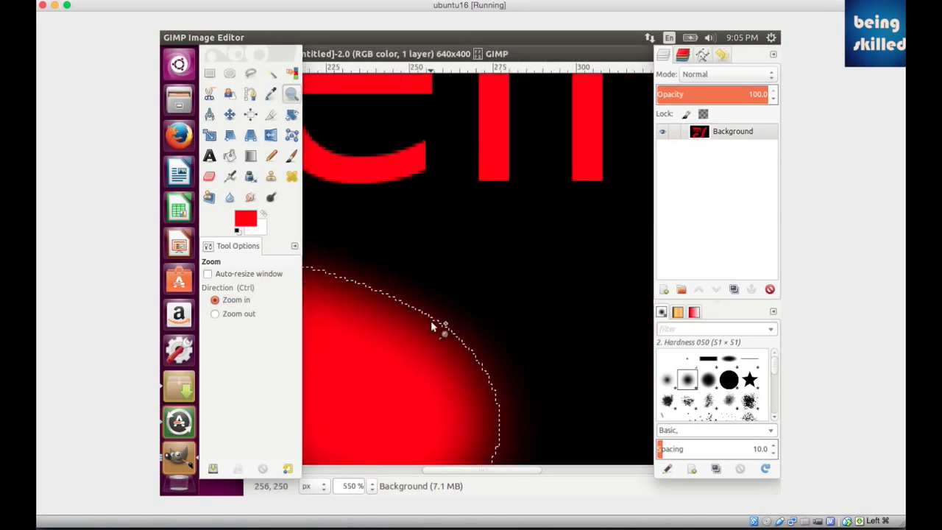
pyautogui.click(433, 323)
pyautogui.click(433, 324)
pyautogui.click(432, 326)
pyautogui.click(432, 325)
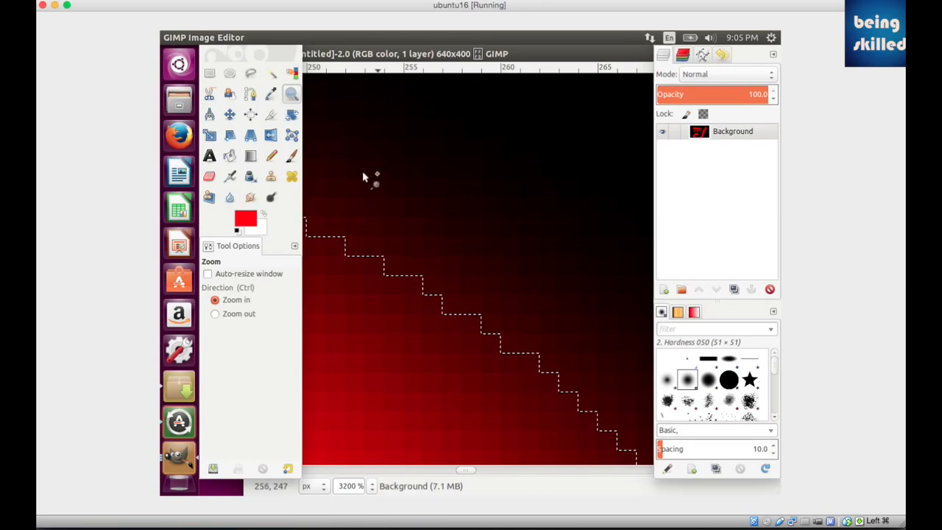
# Step: Clear the old selection, set the Fuzzy Select threshold to 180 and reselect from the curled end of the long red stroke
pyautogui.click(237, 314)
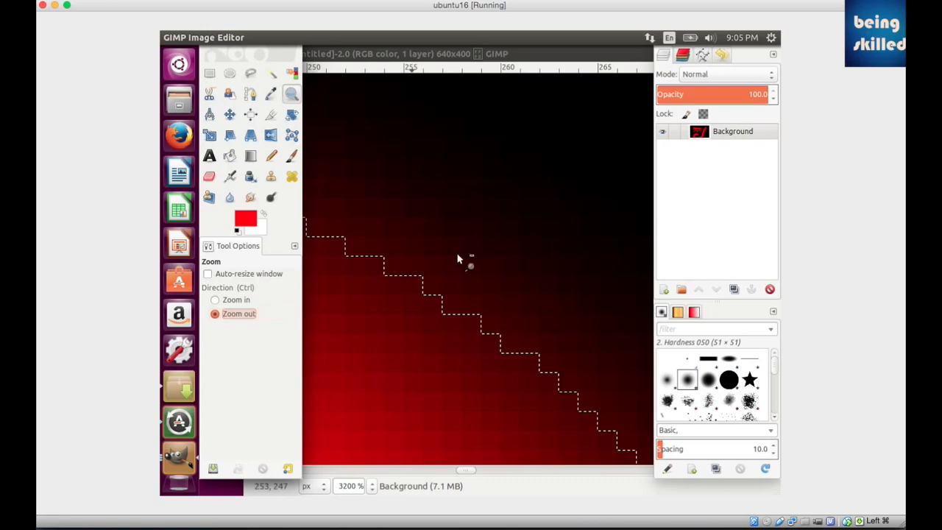
pyautogui.click(457, 258)
pyautogui.click(457, 258)
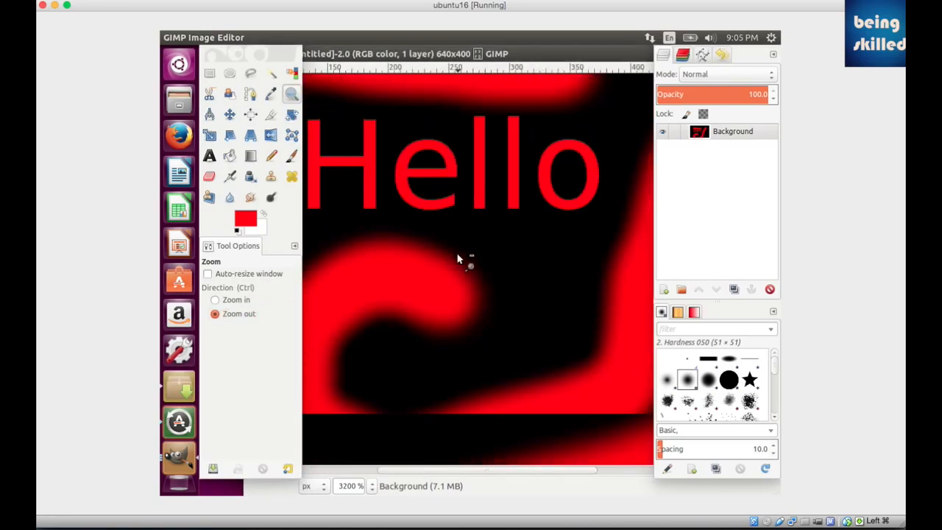
pyautogui.click(457, 258)
pyautogui.click(457, 258)
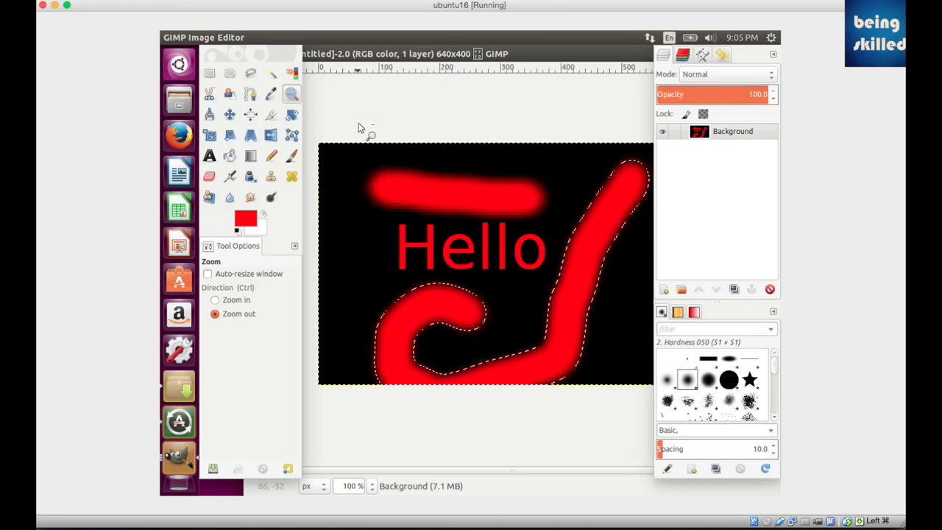
pyautogui.click(233, 37)
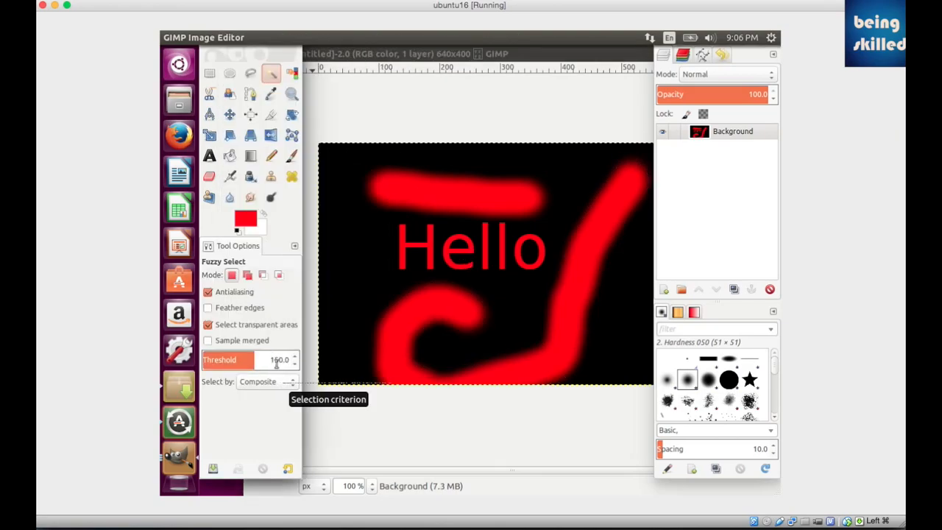
pyautogui.click(277, 360)
pyautogui.write('180')
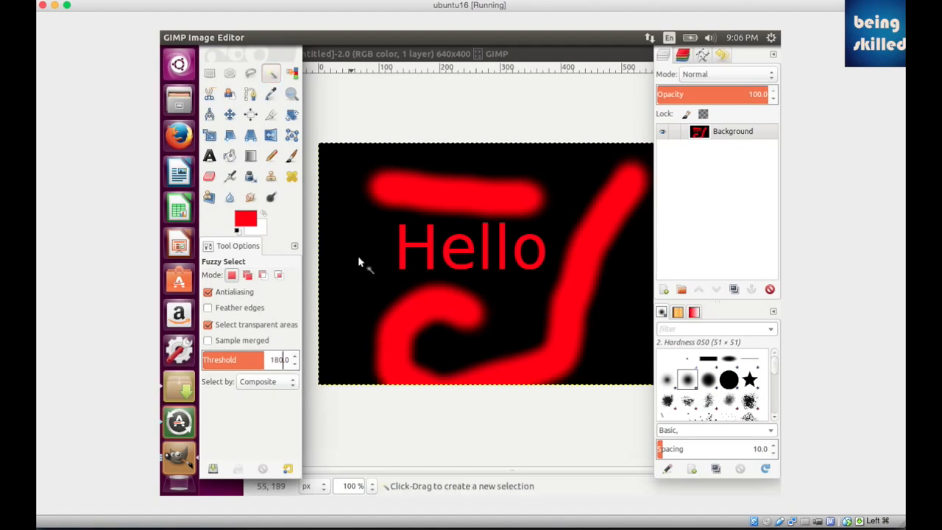
pyautogui.click(468, 312)
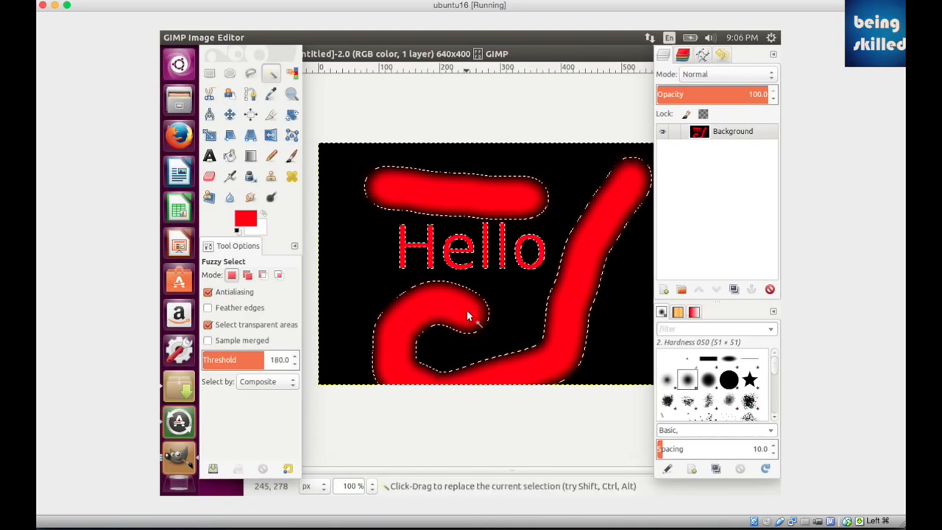